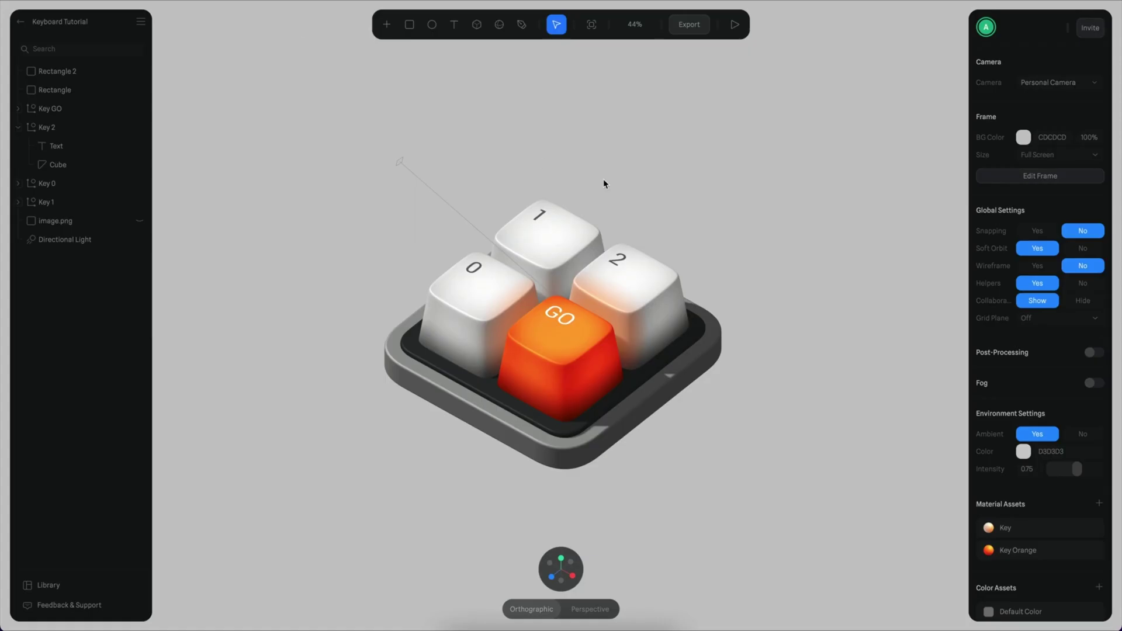
- Preview the finished keyboard scene and trigger the animations of its 1, 2, 0 and GO keys
{"action": "key", "text": "super"}
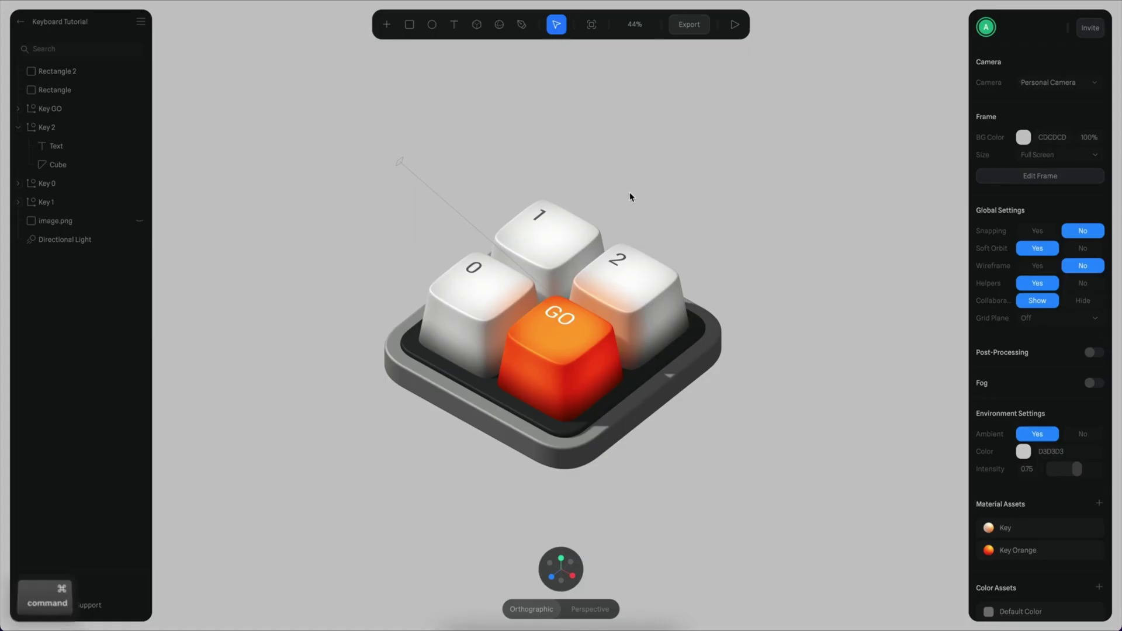
{"action": "left_click_drag", "start_coordinate": [595, 214], "coordinate": [693, 229], "text": "alt"}
{"action": "scroll", "coordinate": [681, 291], "scroll_direction": "down", "scroll_amount": 3, "text": "super"}
{"action": "scroll", "coordinate": [693, 262], "scroll_direction": "up", "scroll_amount": 4, "text": "super"}
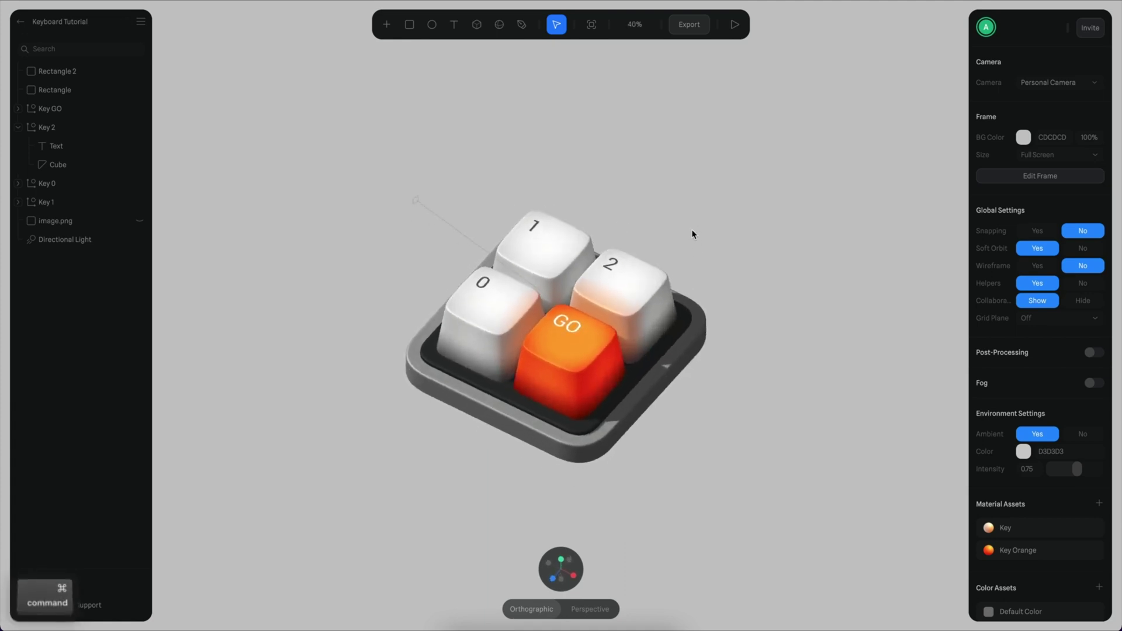
{"action": "left_click", "coordinate": [734, 26]}
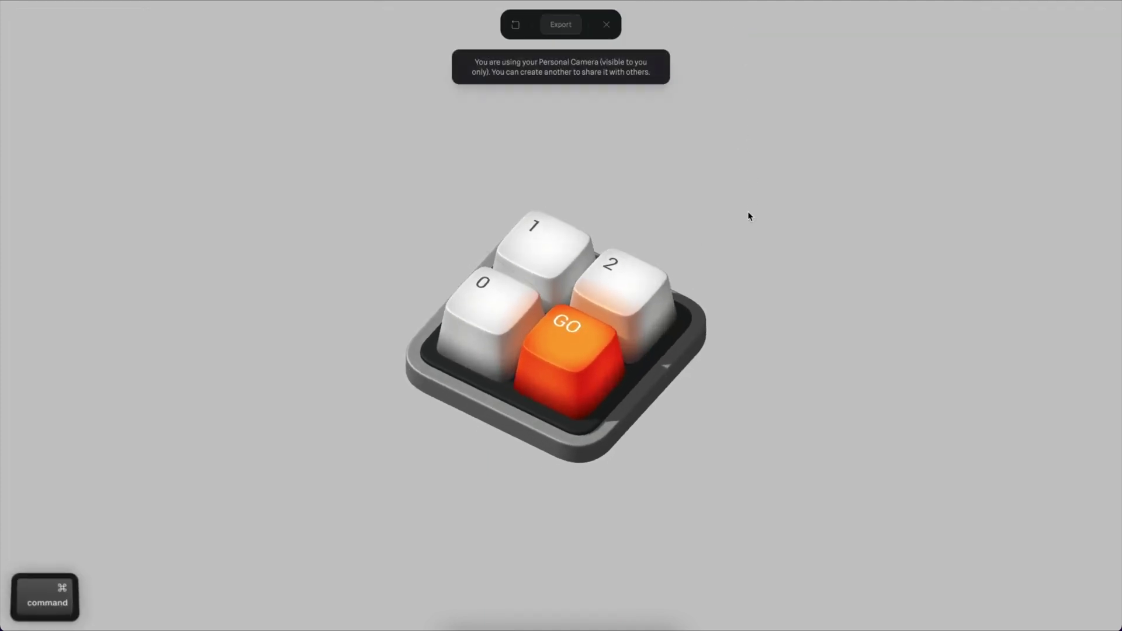
{"action": "key", "text": "1"}
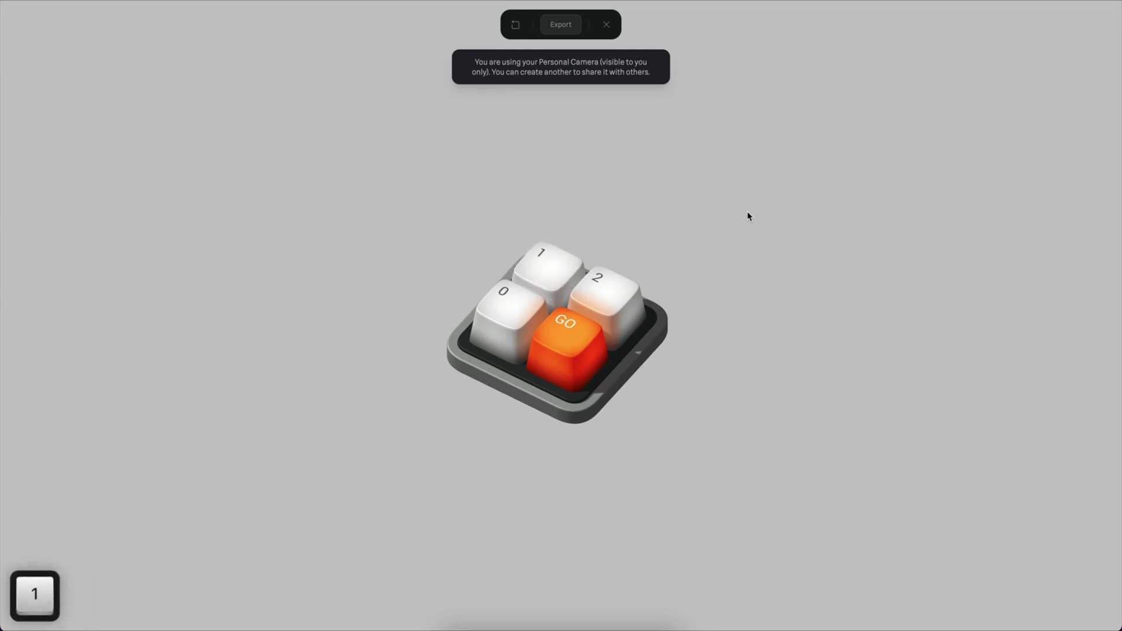
{"action": "key", "text": "2"}
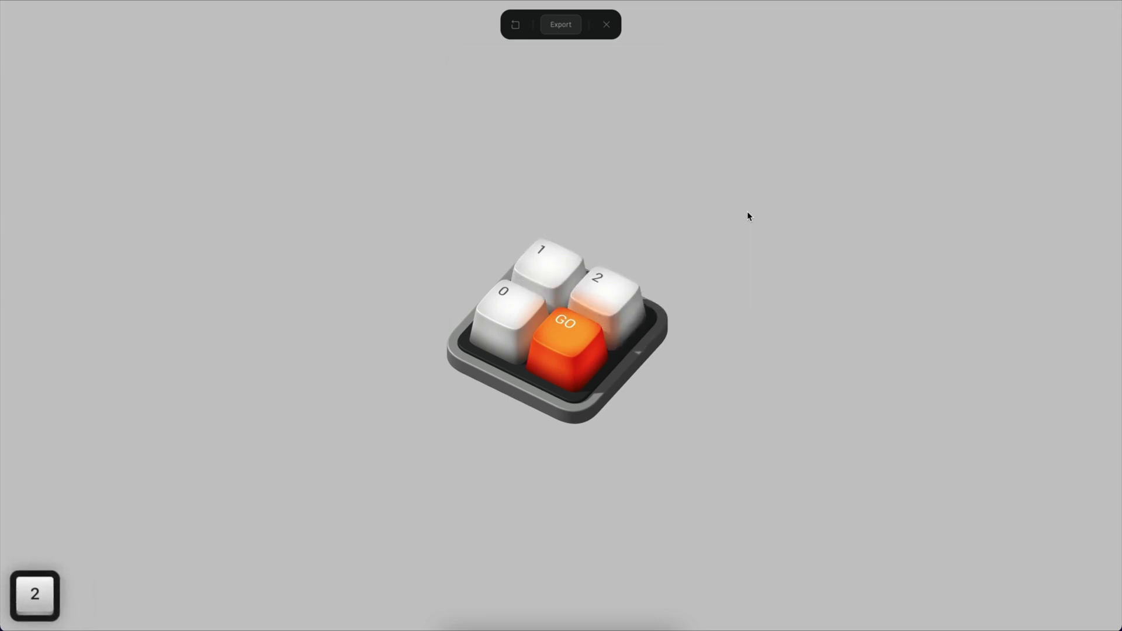
{"action": "key", "text": "0"}
{"action": "key", "text": "Return"}
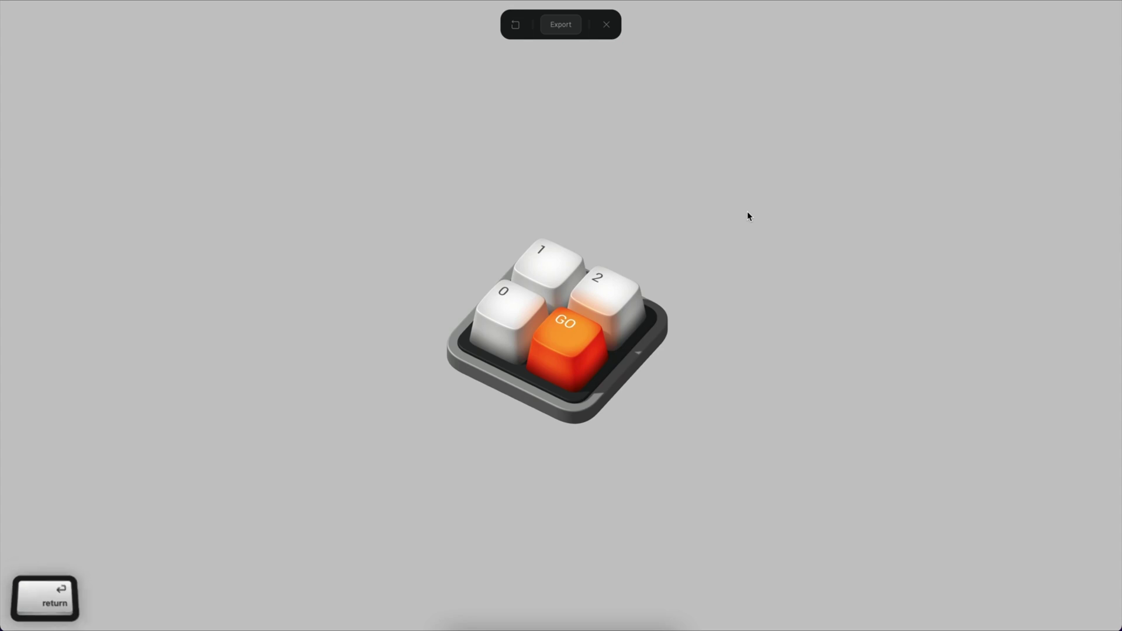
{"action": "scroll", "coordinate": [747, 215], "scroll_direction": "up", "scroll_amount": 5, "text": "super"}
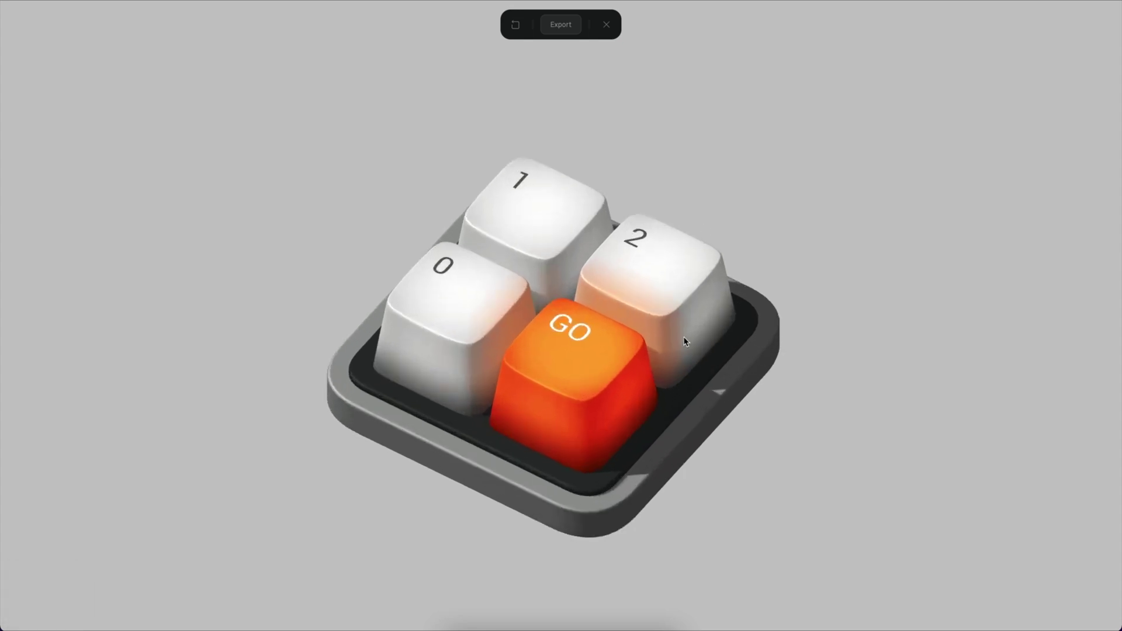
{"action": "key", "text": "0"}
{"action": "key", "text": "2"}
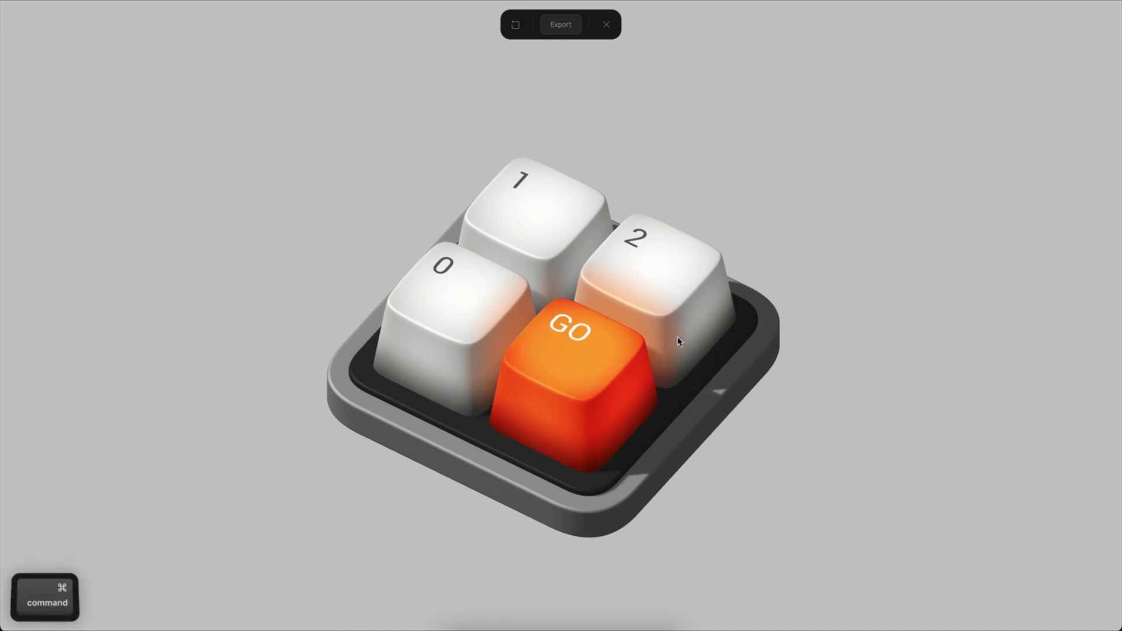
{"action": "scroll", "coordinate": [678, 336], "scroll_direction": "down", "scroll_amount": 3, "text": "super"}
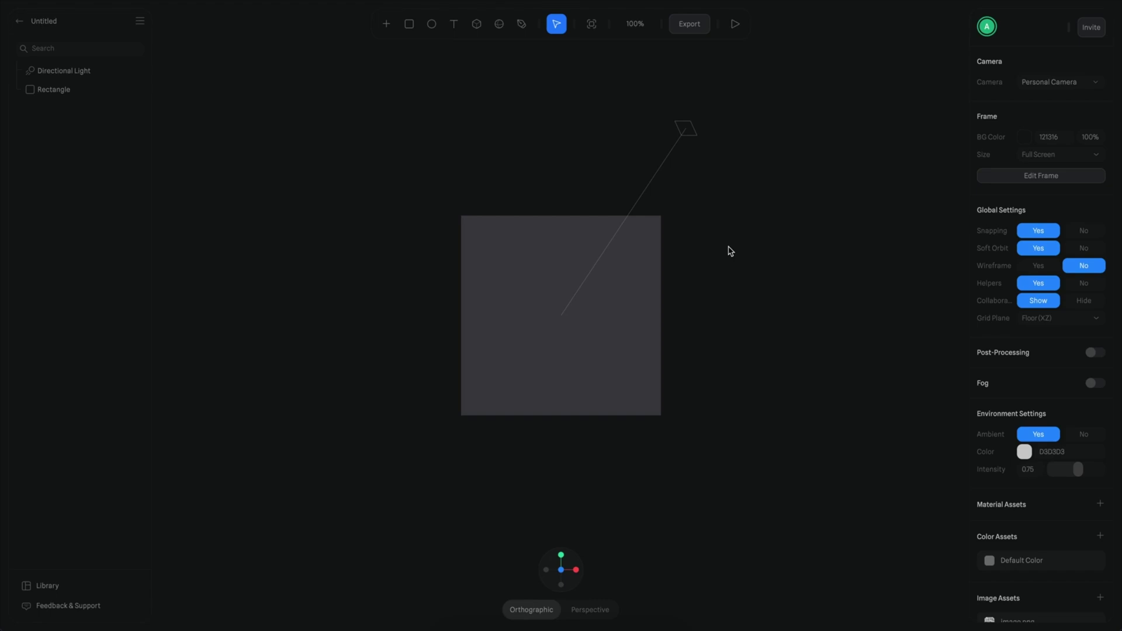
- Delete the default rectangle and paste the keycap reference photo near the middle of the scene
{"action": "left_click", "coordinate": [585, 359]}
{"action": "key", "text": "BackSpace"}
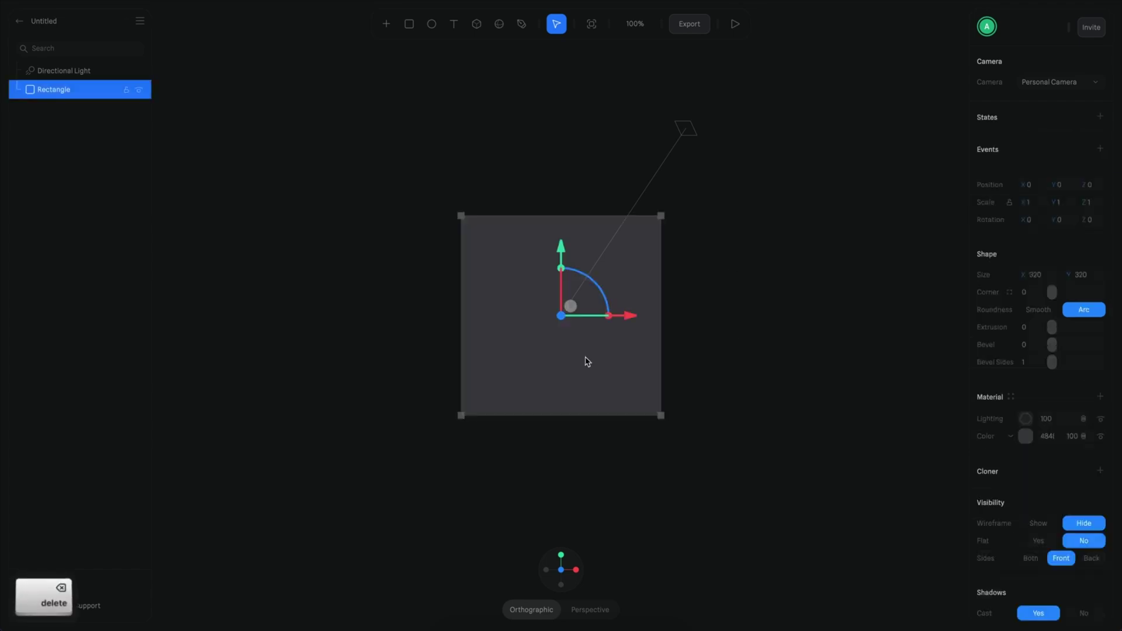
{"action": "key", "text": "super+v"}
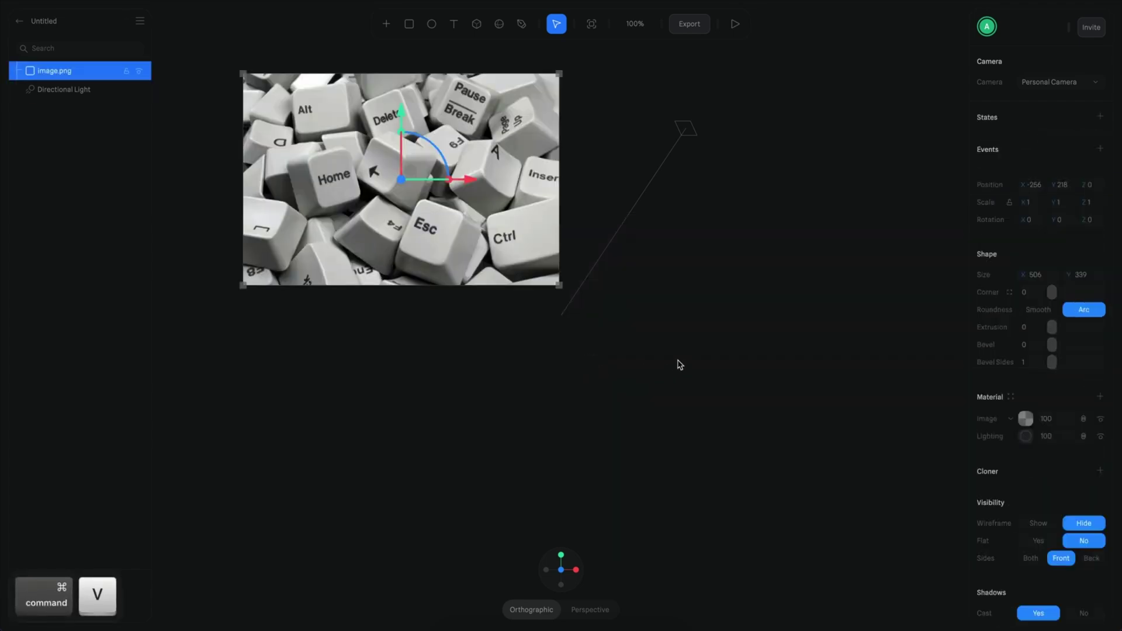
{"action": "left_click_drag", "start_coordinate": [489, 227], "coordinate": [497, 318]}
- Move the reference photo out of the work area to about X -714, Y 217 and hide it
{"action": "scroll", "coordinate": [494, 320], "scroll_direction": "up", "scroll_amount": 1, "text": "super"}
{"action": "key", "text": "space"}
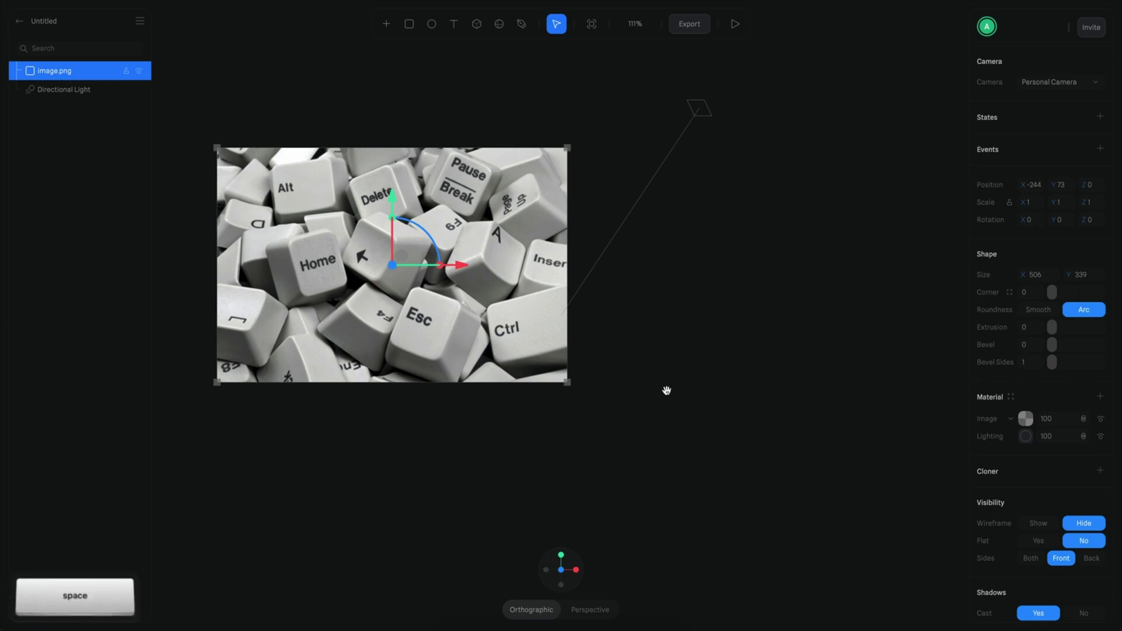
{"action": "left_click_drag", "start_coordinate": [666, 391], "coordinate": [811, 395]}
{"action": "scroll", "coordinate": [646, 403], "scroll_direction": "up", "scroll_amount": 2, "text": "super"}
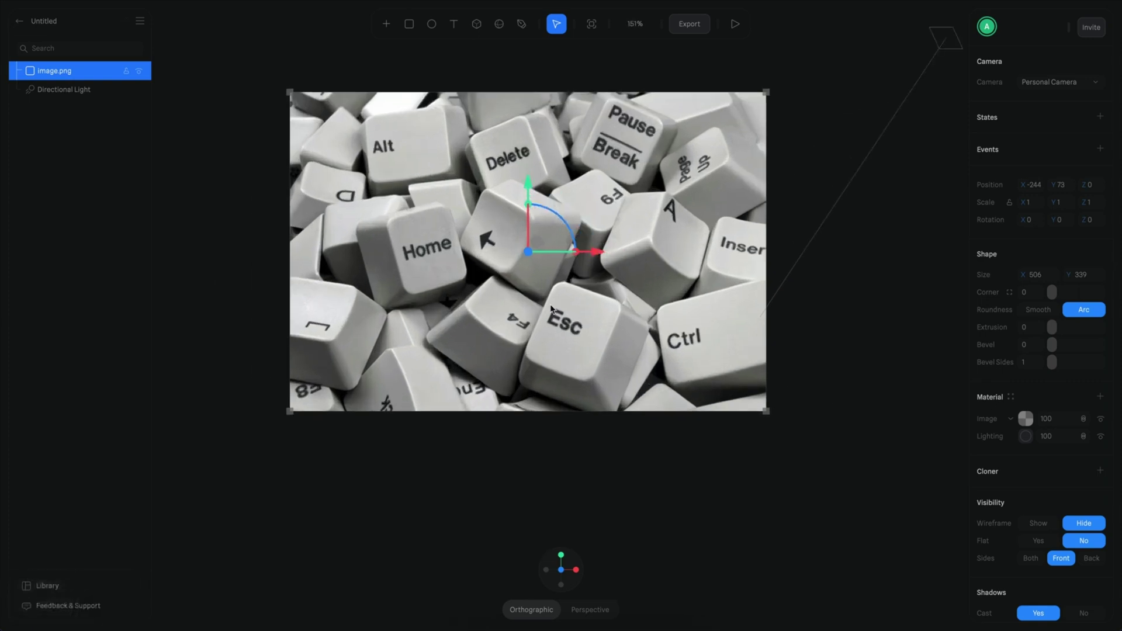
{"action": "scroll", "coordinate": [618, 335], "scroll_direction": "up", "scroll_amount": 1, "text": "super"}
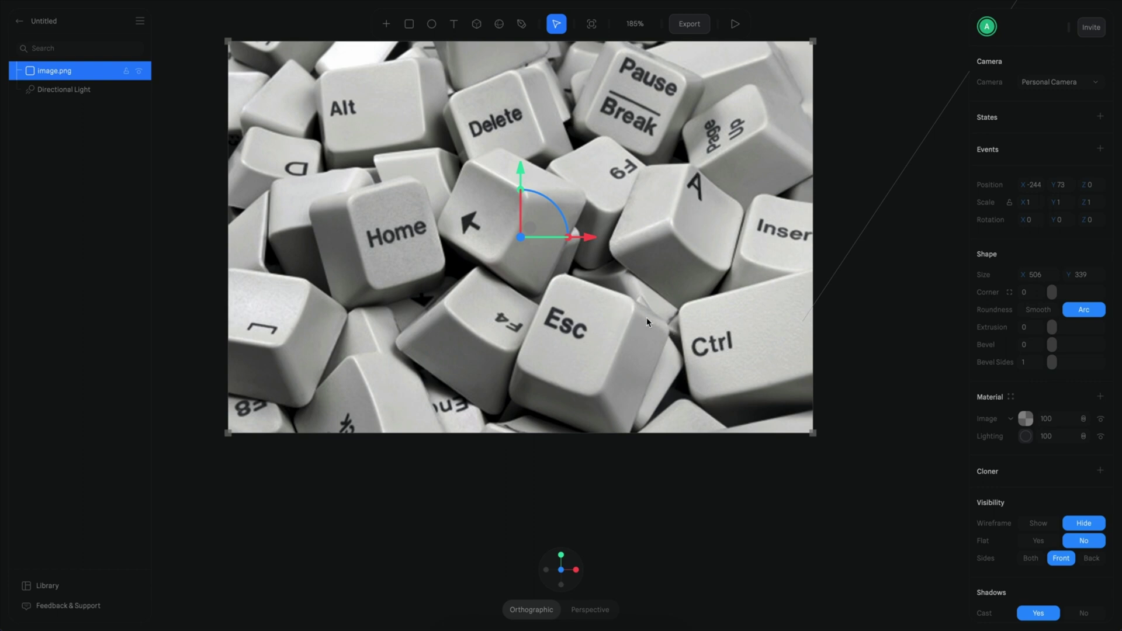
{"action": "key", "text": "shift+0"}
{"action": "left_click_drag", "start_coordinate": [637, 347], "coordinate": [328, 256]}
{"action": "left_click", "coordinate": [541, 251]}
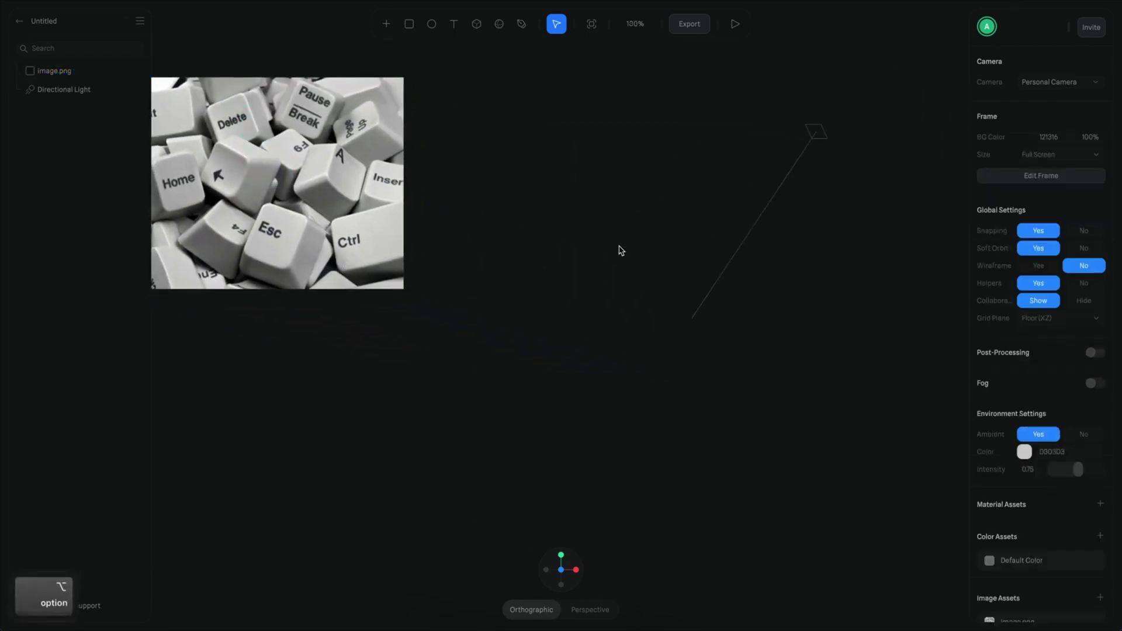
{"action": "key", "text": "alt+r"}
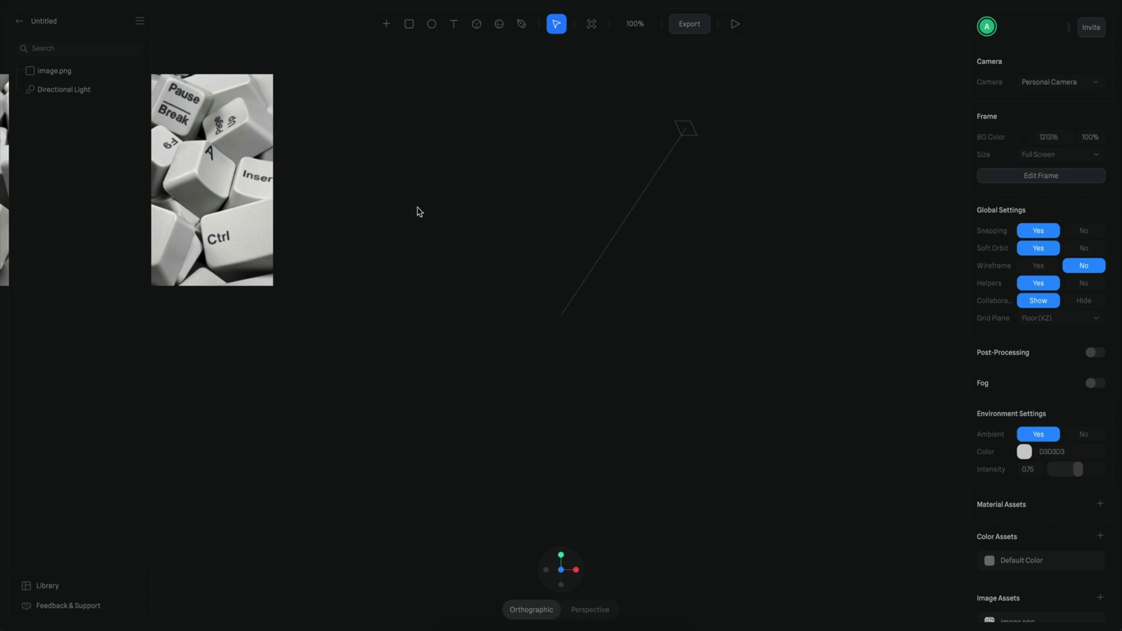
{"action": "left_click", "coordinate": [139, 70]}
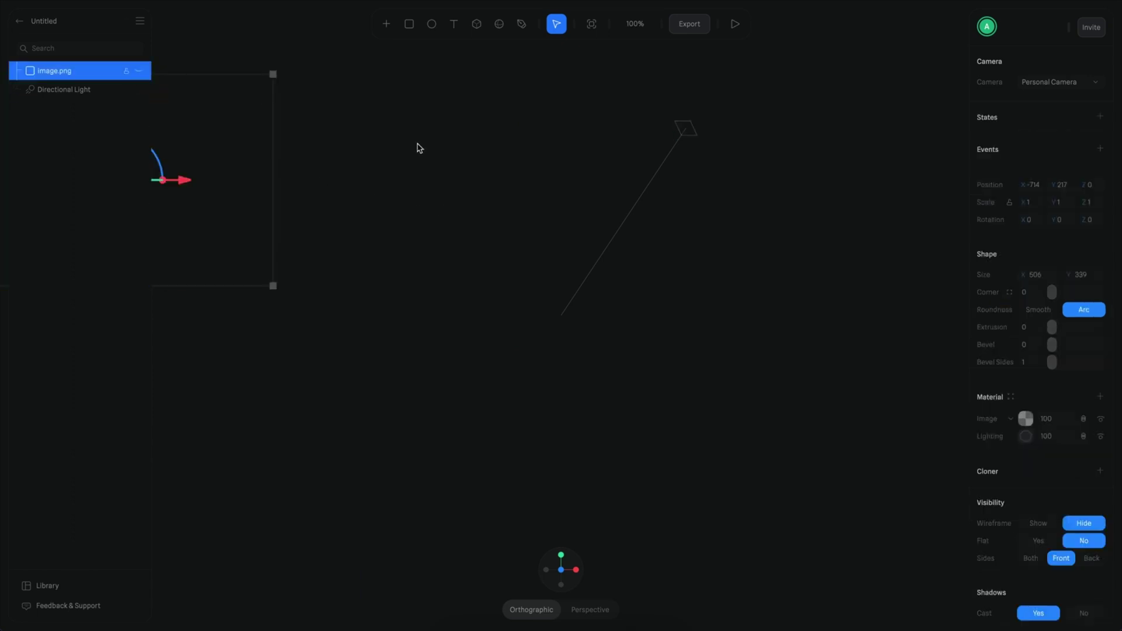
- Create a cube of about 362 per side and reset its position to the origin
{"action": "left_click", "coordinate": [419, 147]}
{"action": "left_click", "coordinate": [477, 24]}
{"action": "left_click_drag", "start_coordinate": [355, 193], "coordinate": [579, 412], "text": "shift"}
{"action": "right_click", "coordinate": [522, 235]}
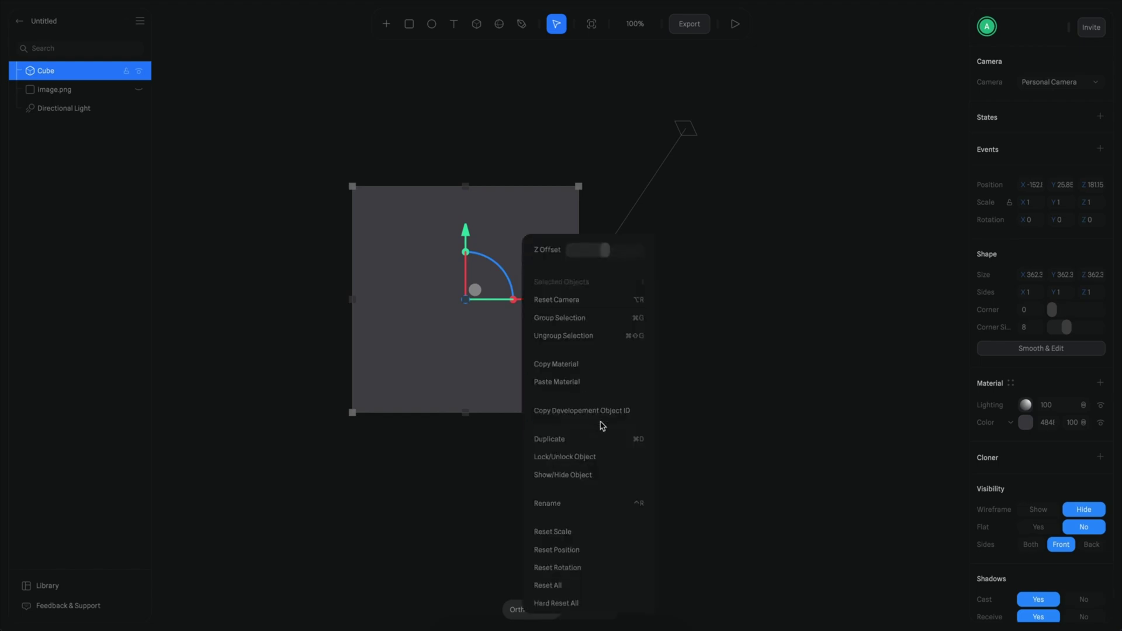
{"action": "scroll", "coordinate": [602, 424], "scroll_direction": "down", "scroll_amount": 2}
{"action": "left_click", "coordinate": [565, 491]}
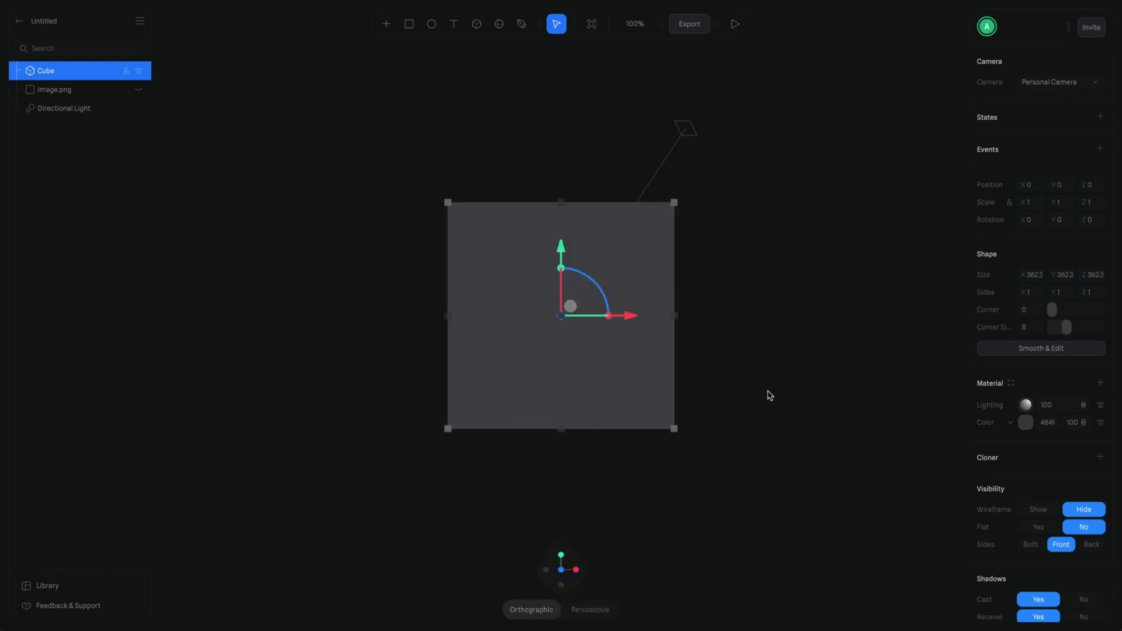
- Turn off the floor grid plane and disable snapping in the global settings
{"action": "left_click_drag", "start_coordinate": [770, 395], "coordinate": [708, 432], "text": "alt"}
{"action": "scroll", "coordinate": [775, 402], "scroll_direction": "up", "scroll_amount": 3, "text": "super"}
{"action": "left_click", "coordinate": [839, 359]}
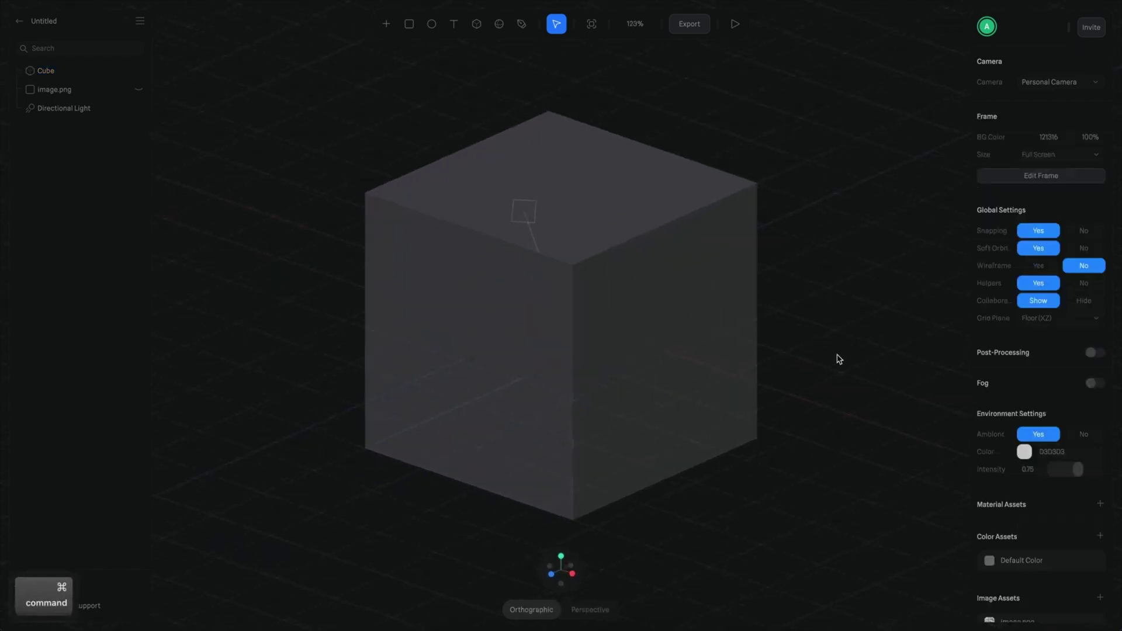
{"action": "left_click", "coordinate": [1059, 319]}
{"action": "key", "text": "Escape"}
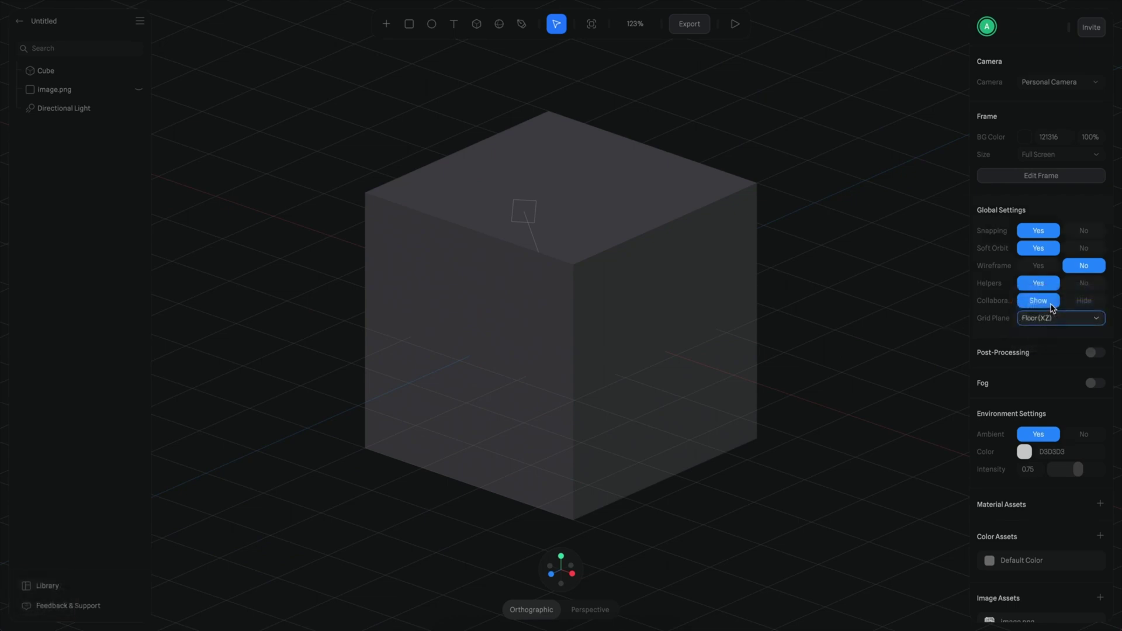
{"action": "left_click", "coordinate": [1079, 232]}
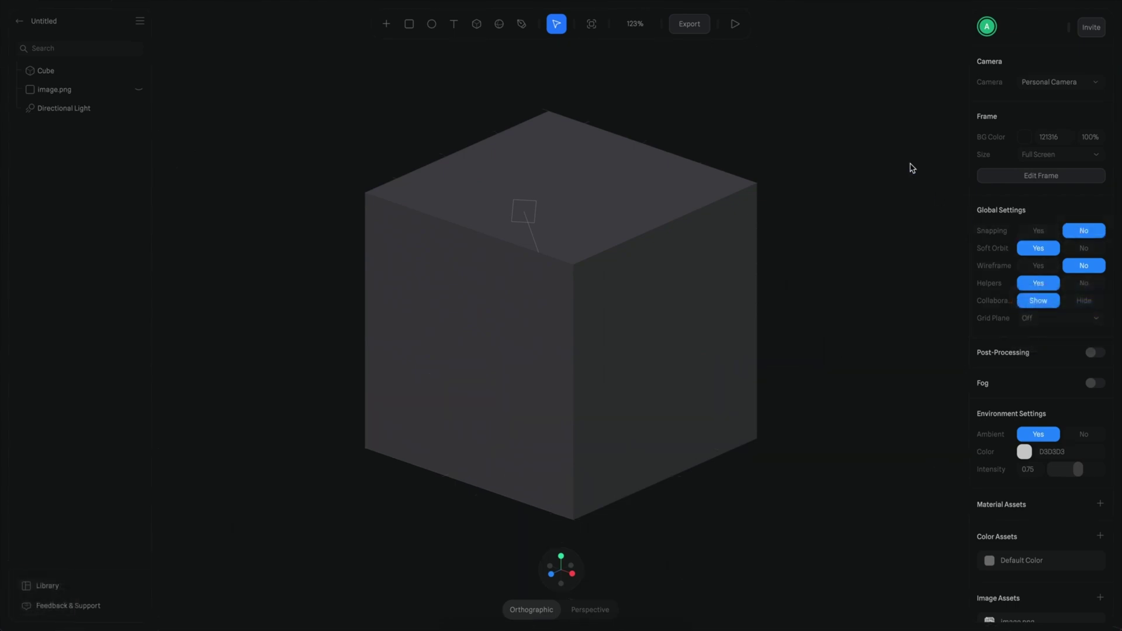
- Convert the cube into an editable mesh with Smooth & Edit
{"action": "key", "text": "alt+r"}
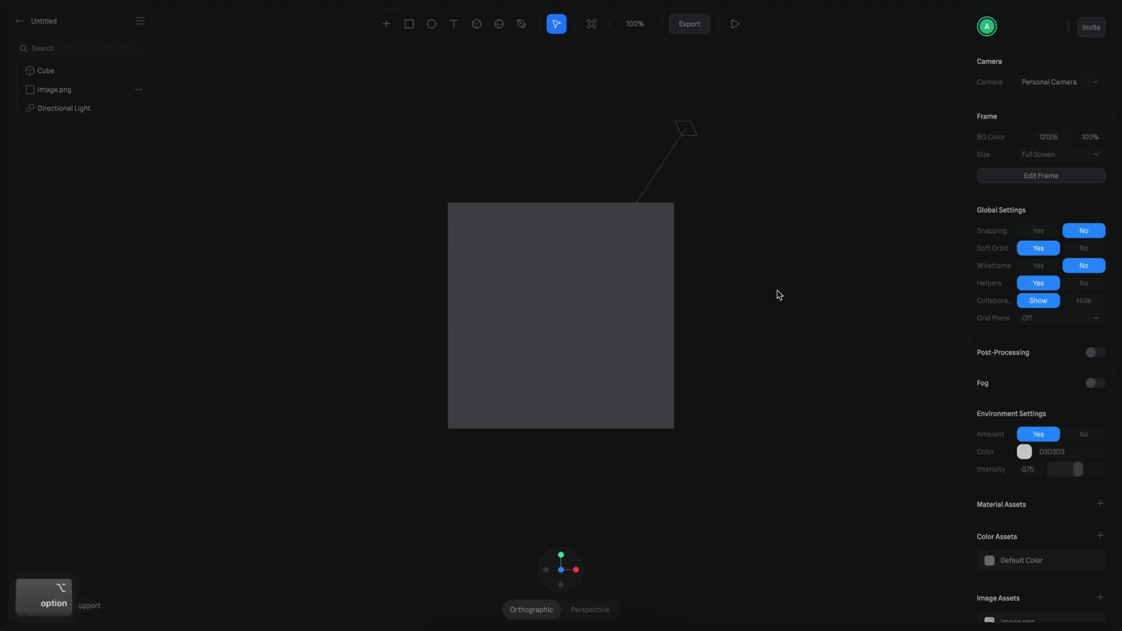
{"action": "left_click_drag", "start_coordinate": [781, 290], "coordinate": [746, 304], "text": "alt"}
{"action": "scroll", "coordinate": [783, 295], "scroll_direction": "up", "scroll_amount": 5, "text": "super"}
{"action": "left_click_drag", "start_coordinate": [818, 279], "coordinate": [809, 289], "text": "alt"}
{"action": "left_click", "coordinate": [763, 280]}
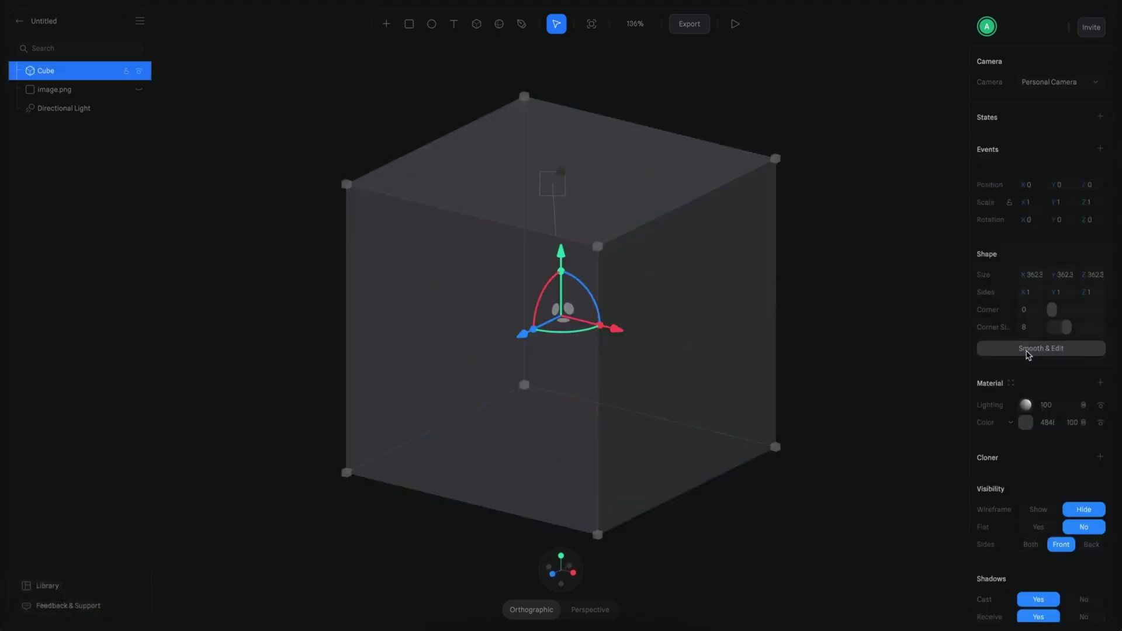
{"action": "left_click", "coordinate": [1033, 350]}
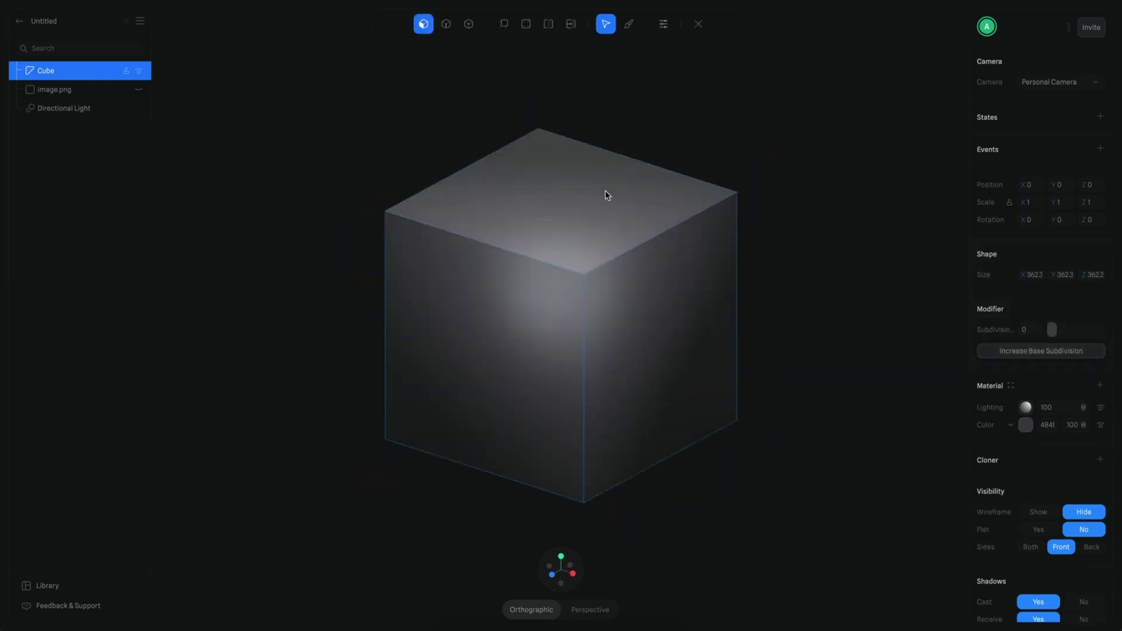
- Scale the cube's top face inward and lower it to a height of about 271 to form a tapered keycap
{"action": "left_click", "coordinate": [604, 184]}
{"action": "left_click_drag", "start_coordinate": [605, 219], "coordinate": [562, 199], "text": "alt+shift"}
{"action": "scroll", "coordinate": [780, 222], "scroll_direction": "up", "scroll_amount": 5, "text": "alt"}
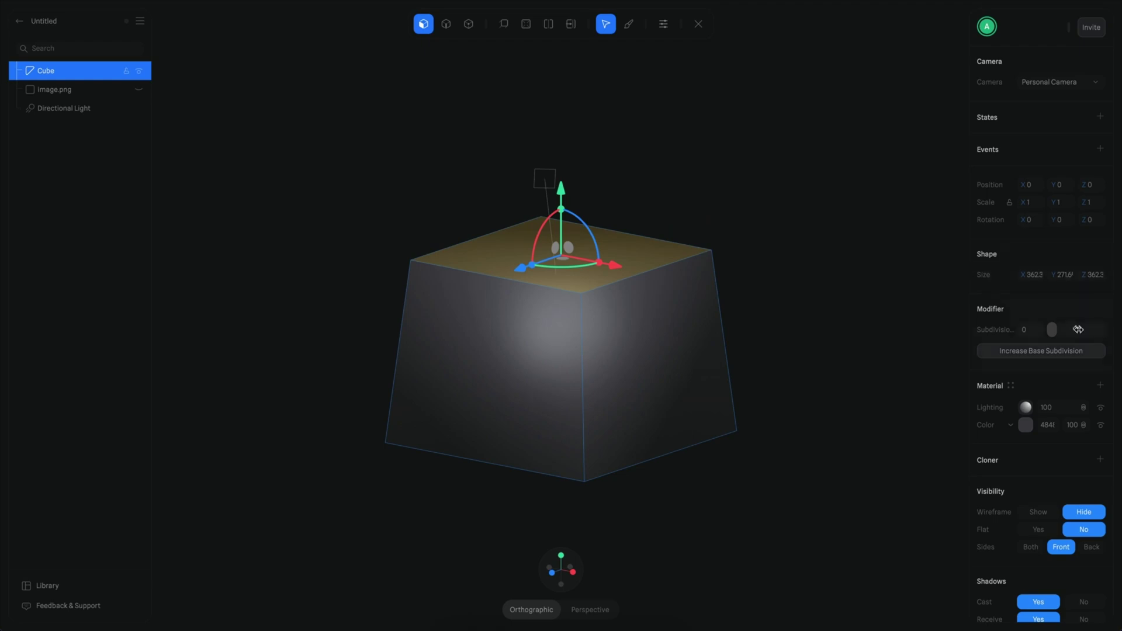
- Set the tapered mesh's subdivision level to 3 and clear the face selection
{"action": "left_click_drag", "start_coordinate": [1054, 330], "coordinate": [1083, 329]}
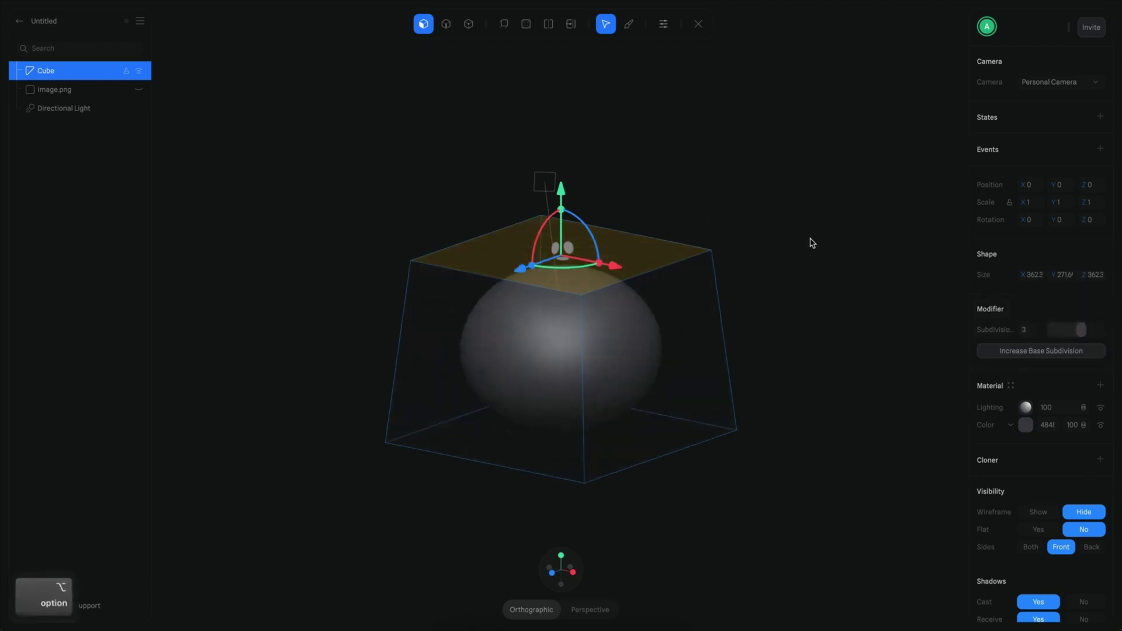
{"action": "scroll", "coordinate": [809, 244], "scroll_direction": "down", "scroll_amount": 5, "text": "alt"}
{"action": "left_click", "coordinate": [834, 144]}
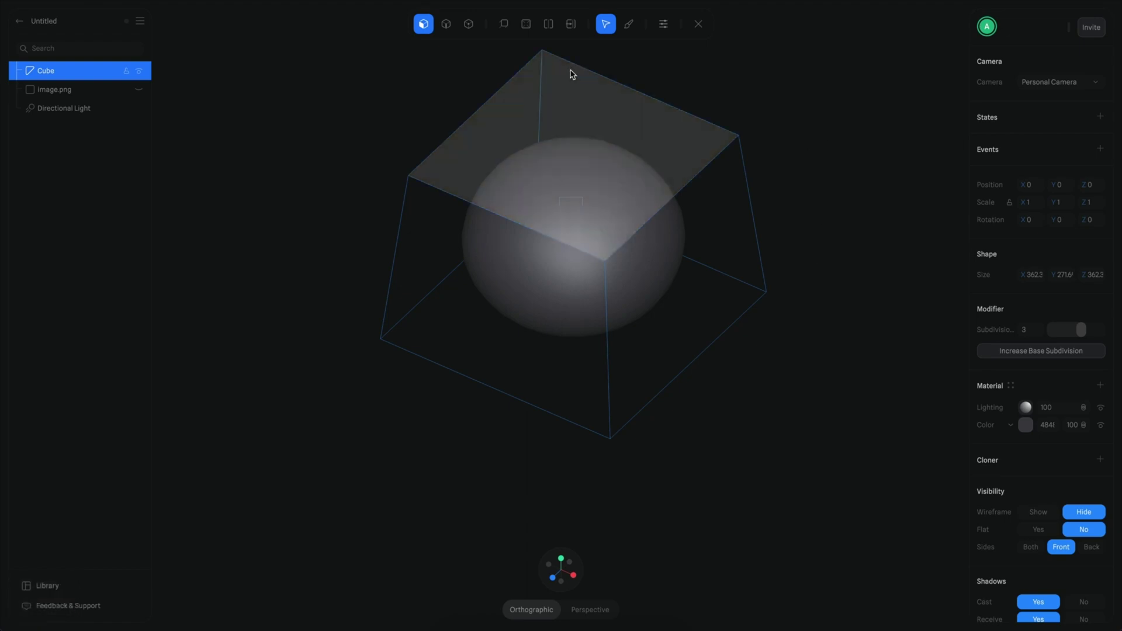
- Add a horizontal loop cut around the mesh and slide it down close to the base
{"action": "left_click", "coordinate": [549, 24]}
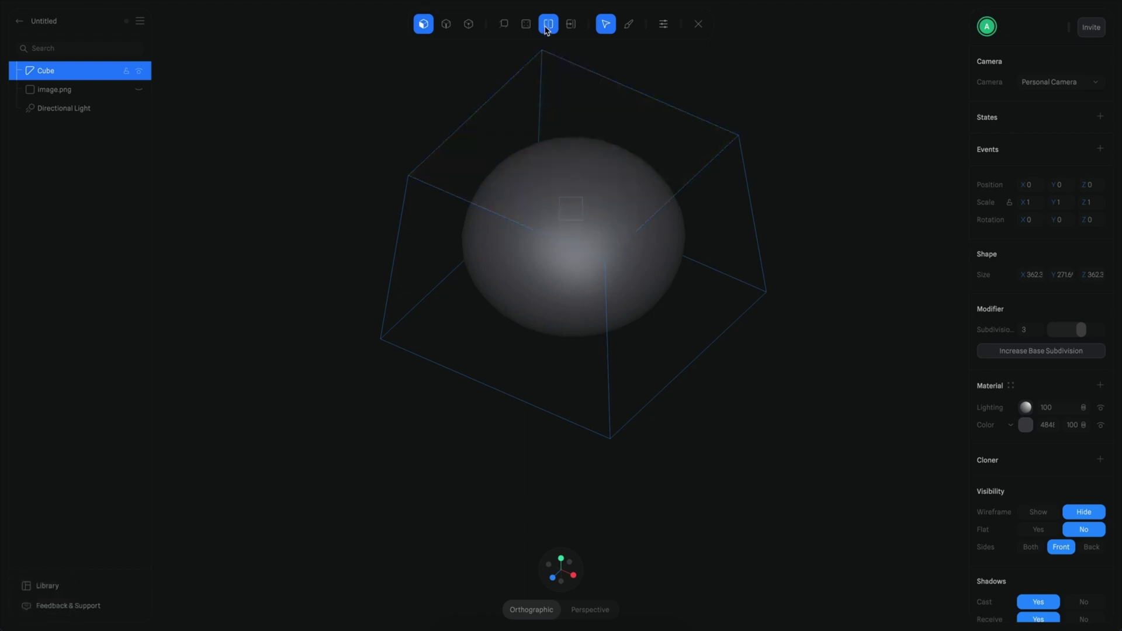
{"action": "left_click", "coordinate": [625, 286]}
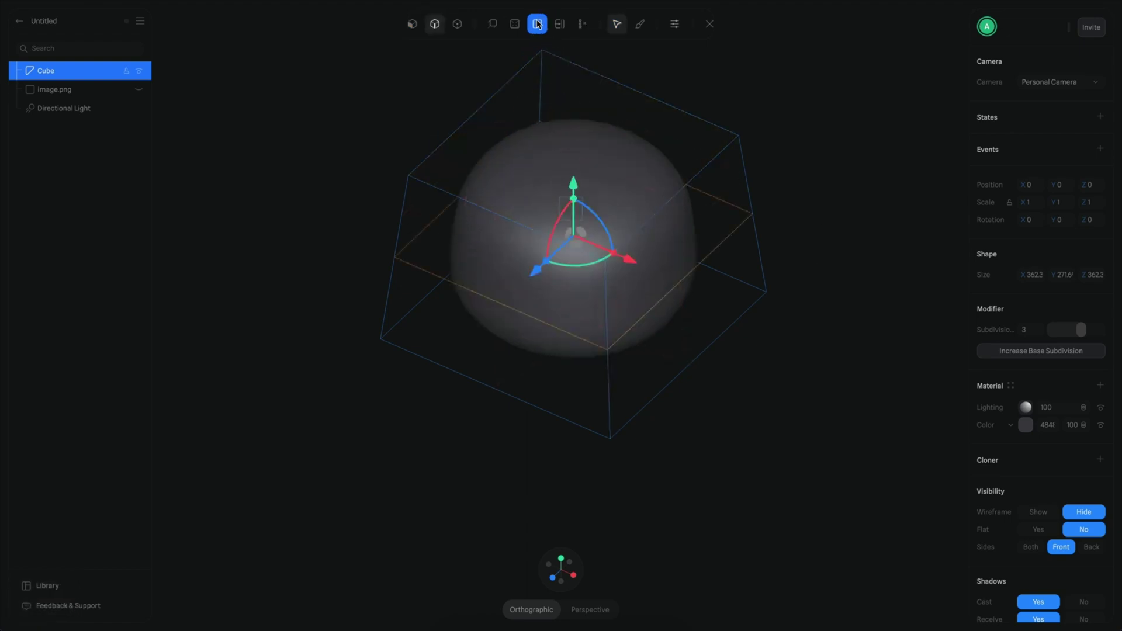
{"action": "scroll", "coordinate": [804, 179], "scroll_direction": "down", "scroll_amount": 5, "text": "alt"}
{"action": "scroll", "coordinate": [802, 323], "scroll_direction": "up", "scroll_amount": 2}
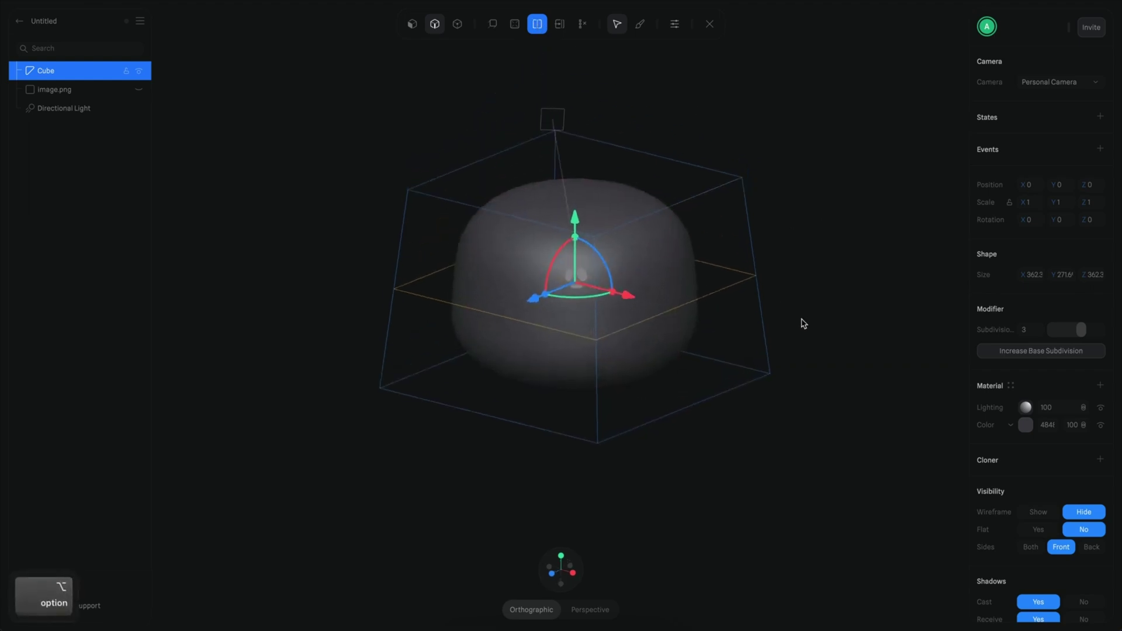
{"action": "scroll", "coordinate": [804, 322], "scroll_direction": "up", "scroll_amount": 4, "text": "ctrl"}
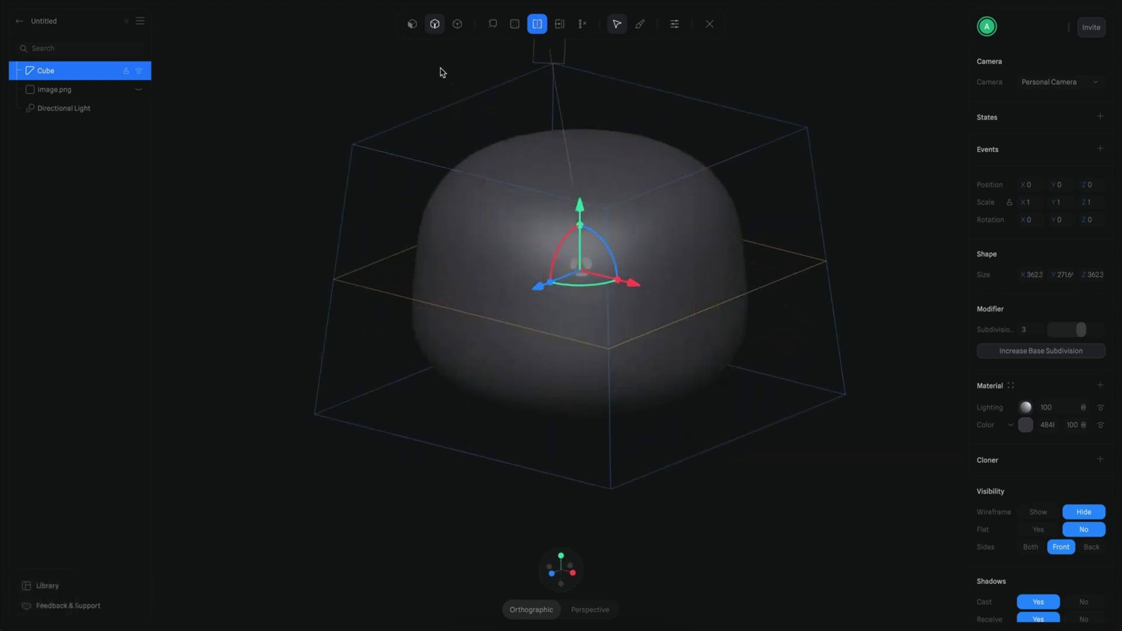
{"action": "left_click", "coordinate": [558, 27]}
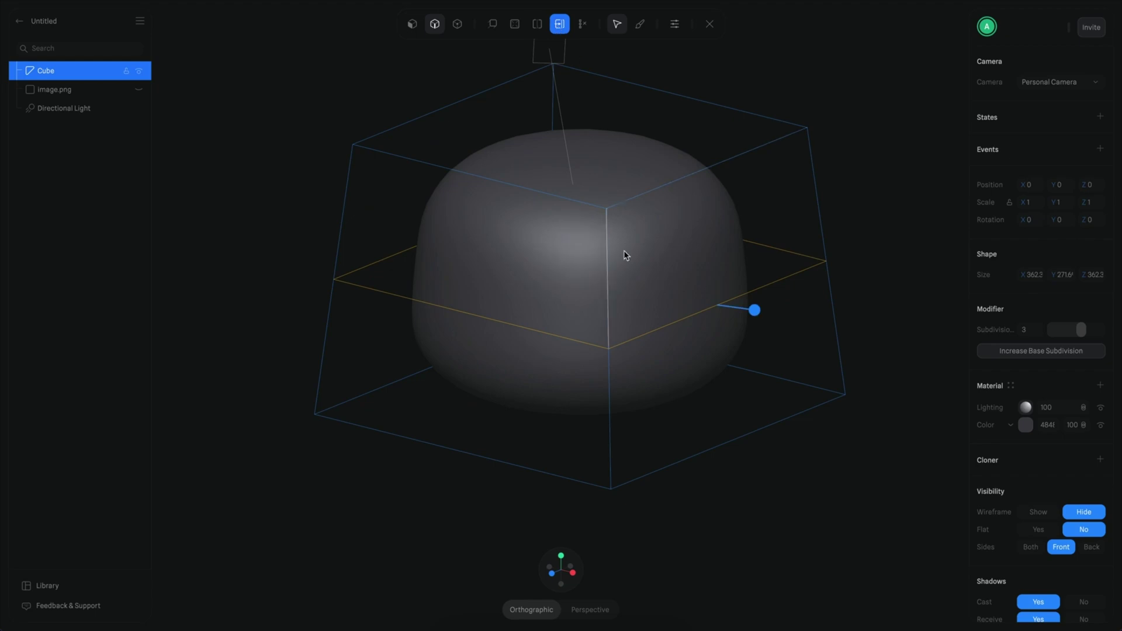
{"action": "left_click_drag", "start_coordinate": [749, 311], "coordinate": [866, 324]}
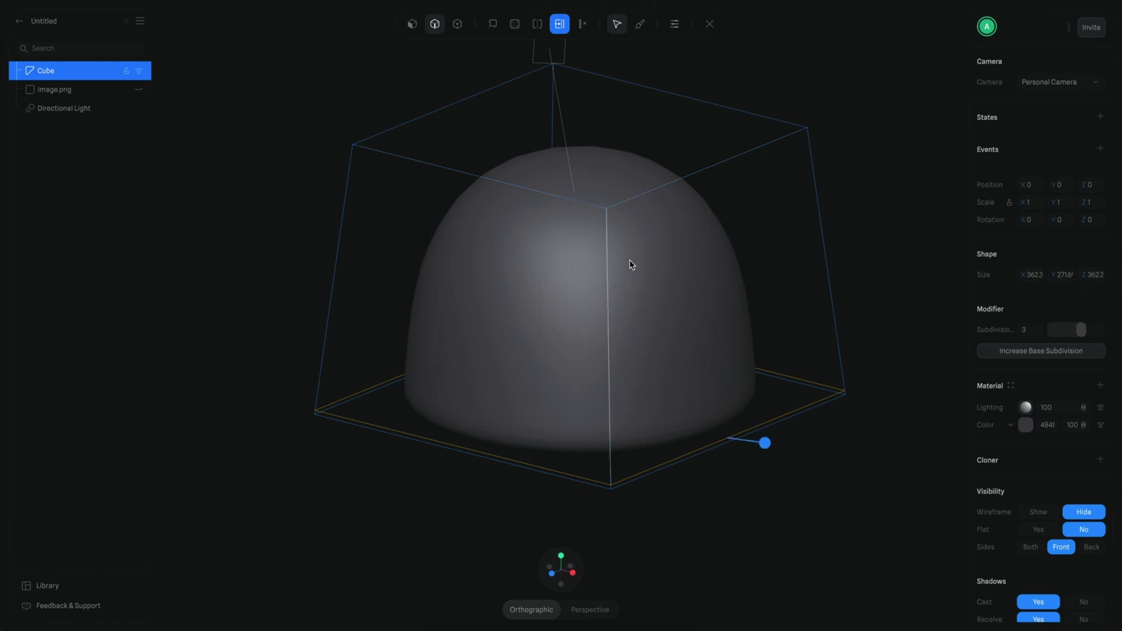
- Add a second horizontal loop cut around the mesh and slide it up close to the top edge
{"action": "left_click", "coordinate": [537, 24]}
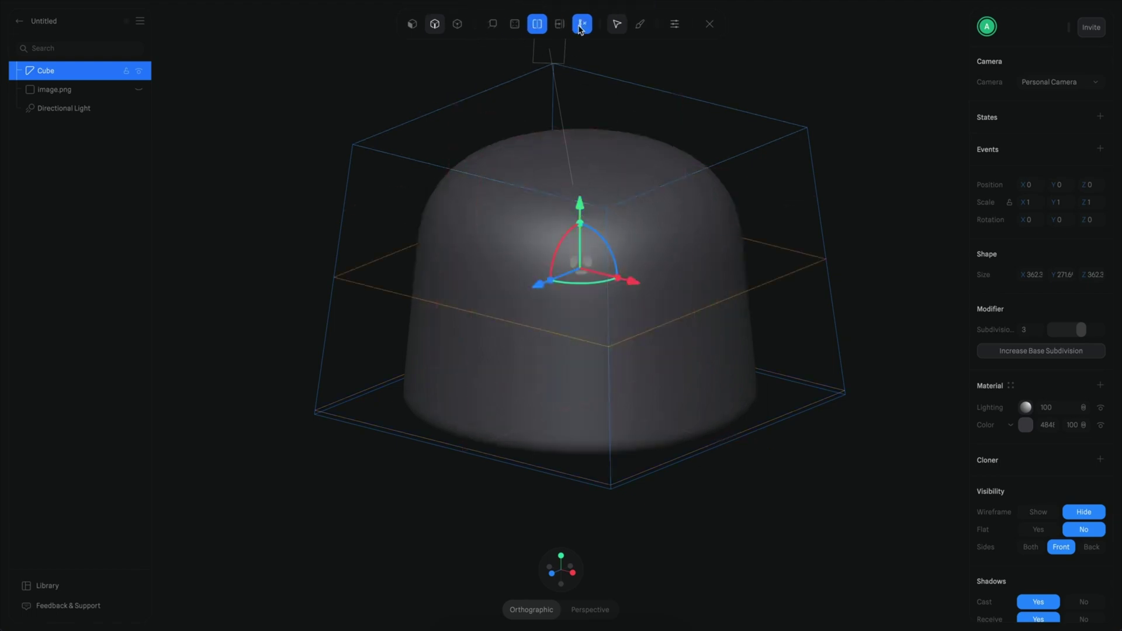
{"action": "left_click", "coordinate": [560, 24]}
{"action": "left_click_drag", "start_coordinate": [760, 309], "coordinate": [755, 154]}
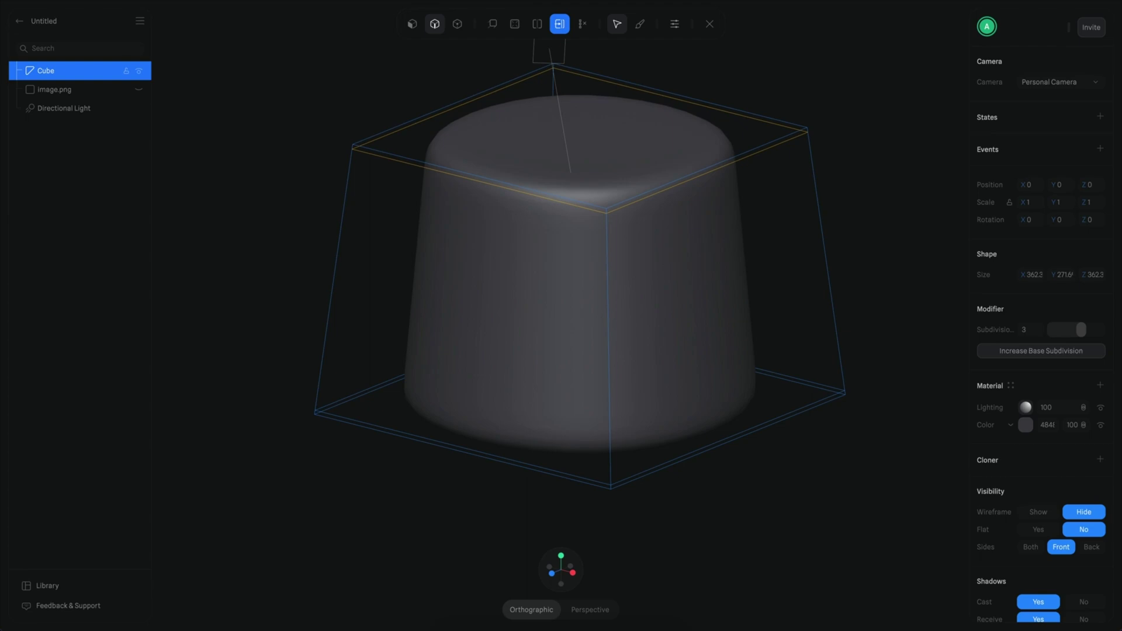
- Add two perpendicular vertical loop cuts through the middle of the keycap, dividing its top face into quarters
{"action": "scroll", "coordinate": [797, 416], "scroll_direction": "down", "scroll_amount": 3}
{"action": "mouse_move", "coordinate": [797, 416]}
{"action": "left_mouse_down", "text": "alt"}
{"action": "mouse_move", "coordinate": [795, 461]}
{"action": "mouse_move", "coordinate": [798, 425]}
{"action": "left_mouse_up", "text": "alt"}
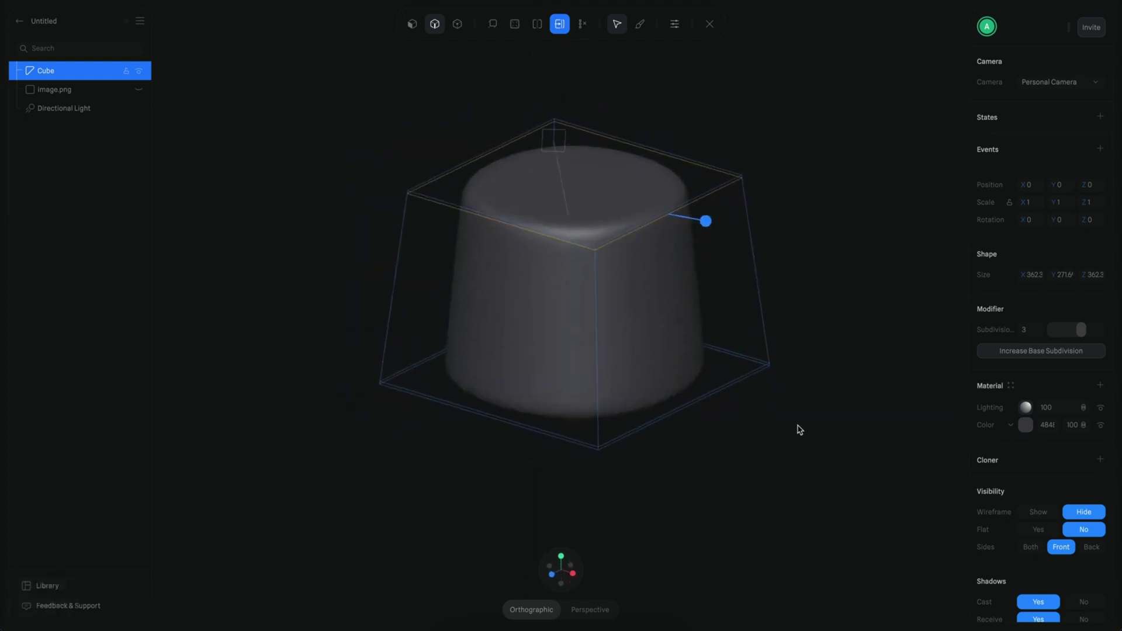
{"action": "left_click", "coordinate": [537, 25]}
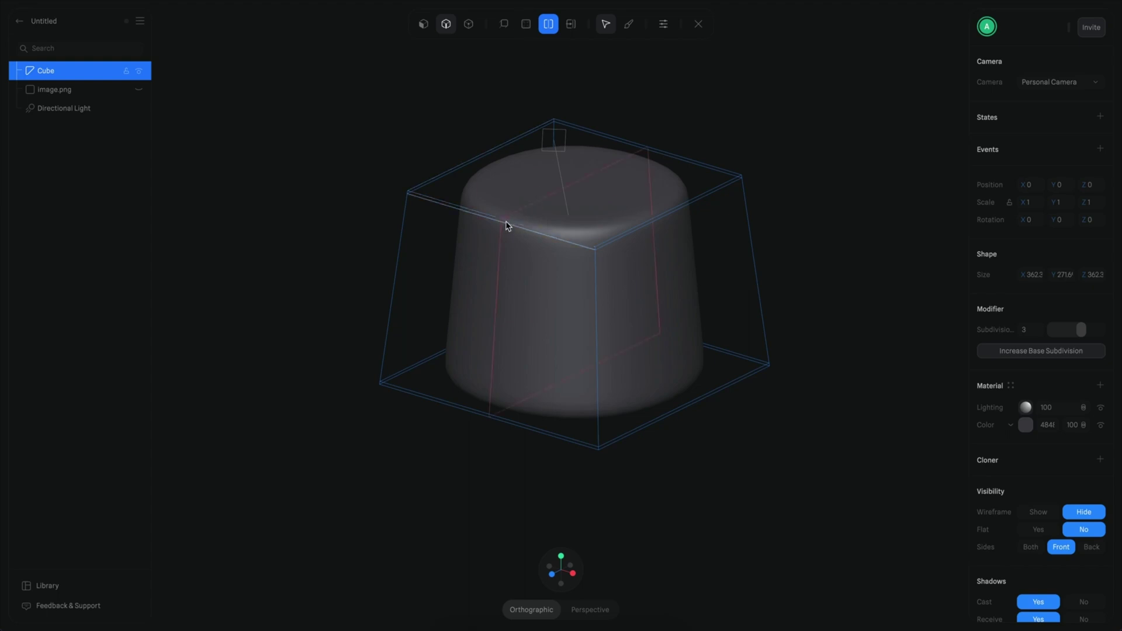
{"action": "left_click", "coordinate": [507, 226]}
{"action": "left_click_drag", "start_coordinate": [639, 203], "coordinate": [719, 156], "text": "alt"}
{"action": "left_click_drag", "start_coordinate": [737, 113], "coordinate": [784, 94], "text": "alt"}
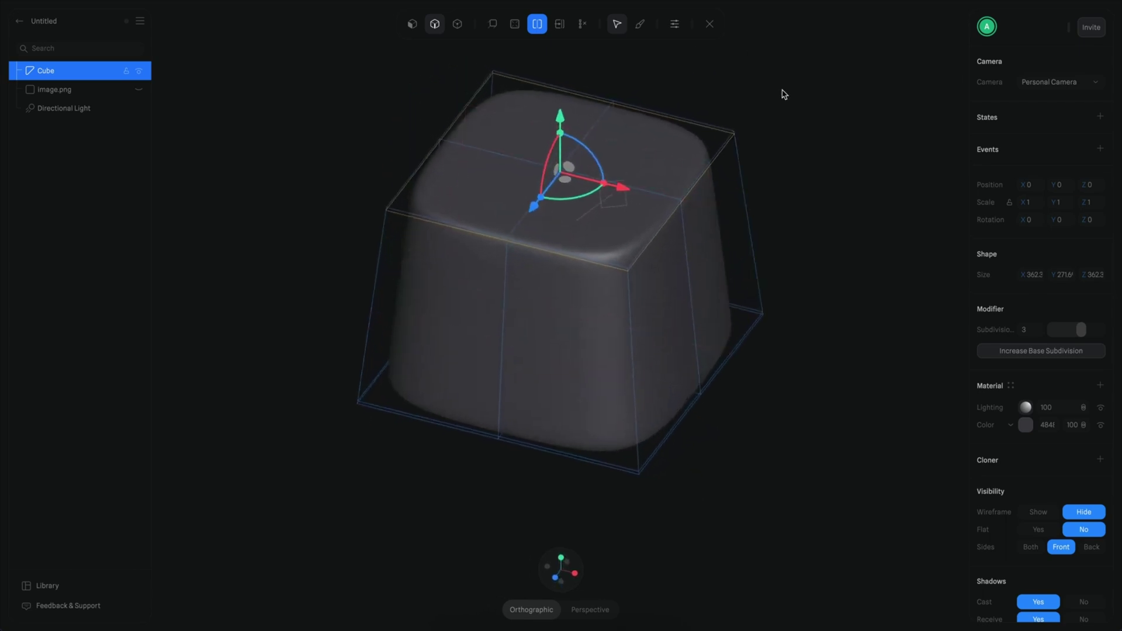
{"action": "left_click_drag", "start_coordinate": [827, 159], "coordinate": [771, 170], "text": "alt"}
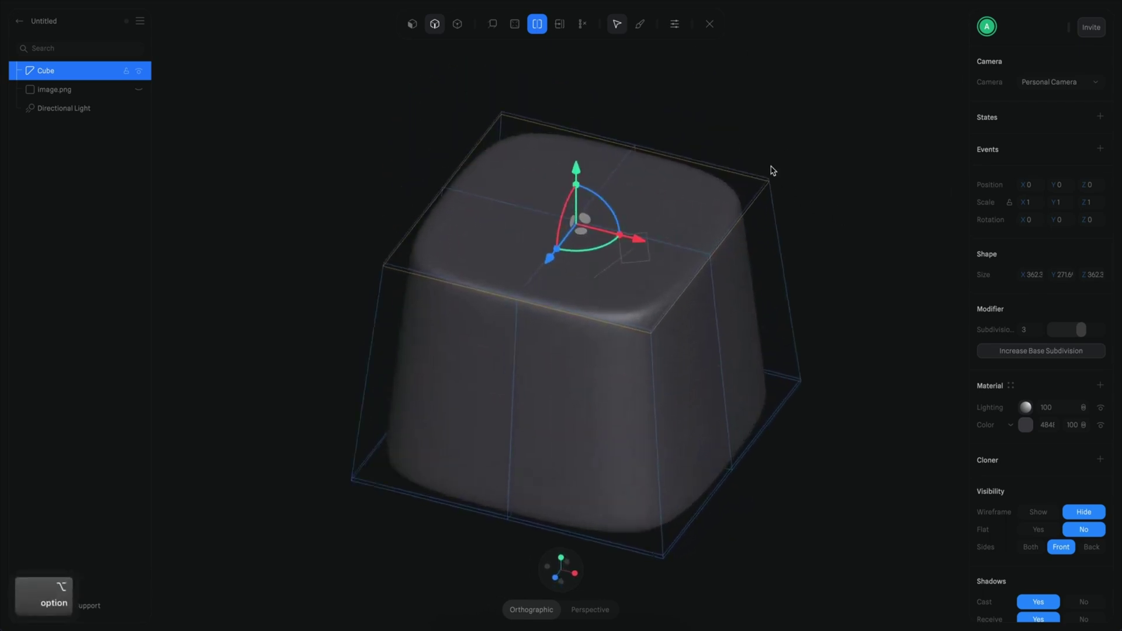
- Add vertical loop cuts midway between the centre cuts and all four sides to form a 4 by 4 top grid, and finish mesh editing
{"action": "left_click", "coordinate": [652, 217]}
{"action": "left_click", "coordinate": [687, 275]}
{"action": "left_click", "coordinate": [703, 211]}
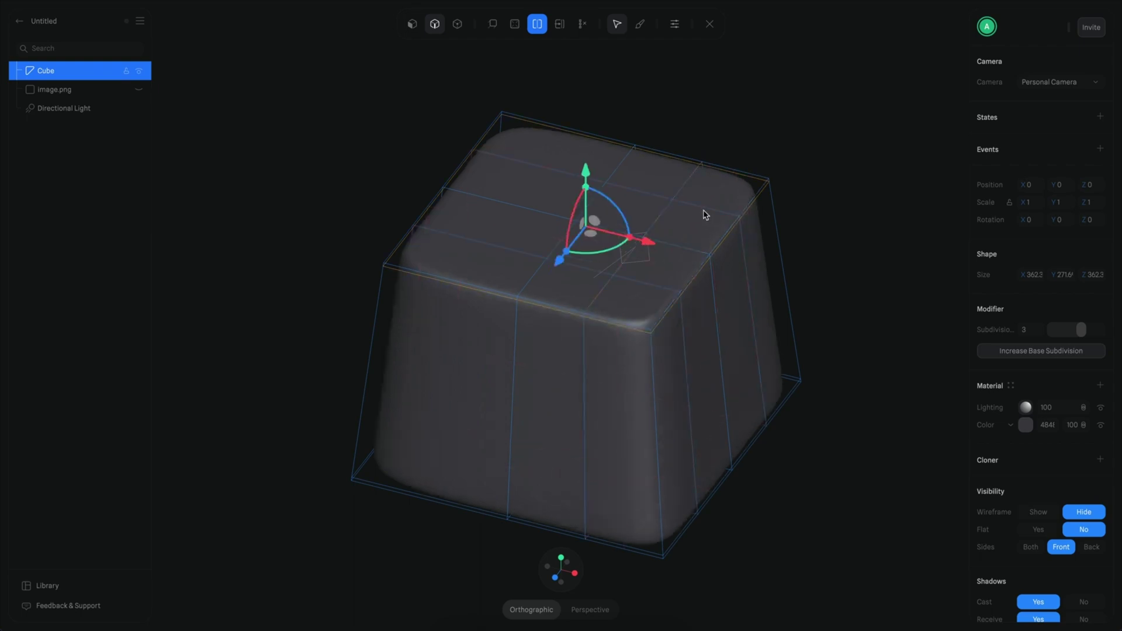
{"action": "left_click", "coordinate": [465, 236]}
{"action": "mouse_move", "coordinate": [699, 186]}
{"action": "left_mouse_down", "text": "alt"}
{"action": "mouse_move", "coordinate": [691, 166]}
{"action": "mouse_move", "coordinate": [696, 186]}
{"action": "left_mouse_up", "text": "alt"}
{"action": "scroll", "coordinate": [694, 226], "scroll_direction": "down", "scroll_amount": 3}
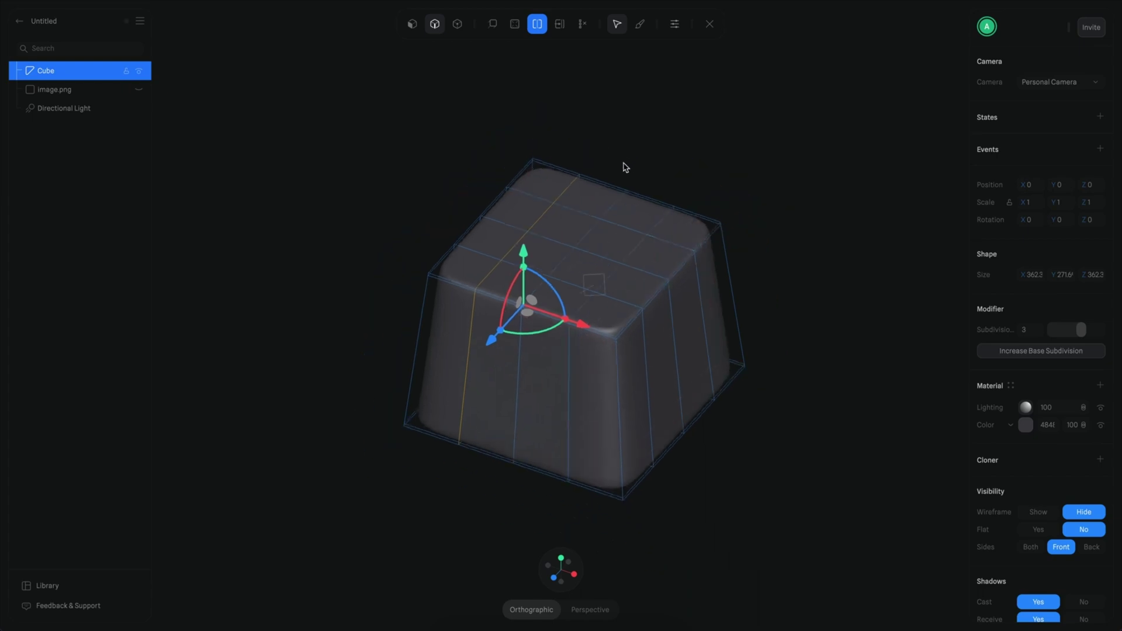
{"action": "left_click", "coordinate": [586, 28]}
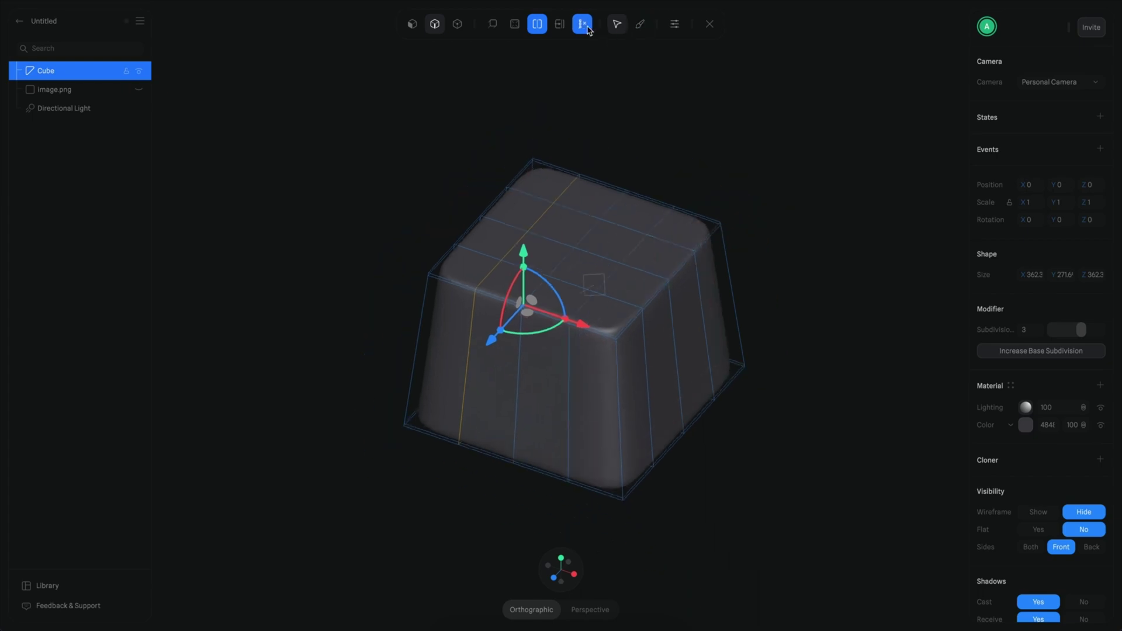
{"action": "left_click", "coordinate": [708, 25]}
{"action": "left_click", "coordinate": [746, 157]}
- Reopen the keycap mesh for editing and select the vertices at all four corners of its top
{"action": "left_click_drag", "start_coordinate": [747, 158], "coordinate": [728, 298], "text": "alt"}
{"action": "scroll", "coordinate": [698, 278], "scroll_direction": "up", "scroll_amount": 3}
{"action": "scroll", "coordinate": [726, 339], "scroll_direction": "up", "scroll_amount": 5}
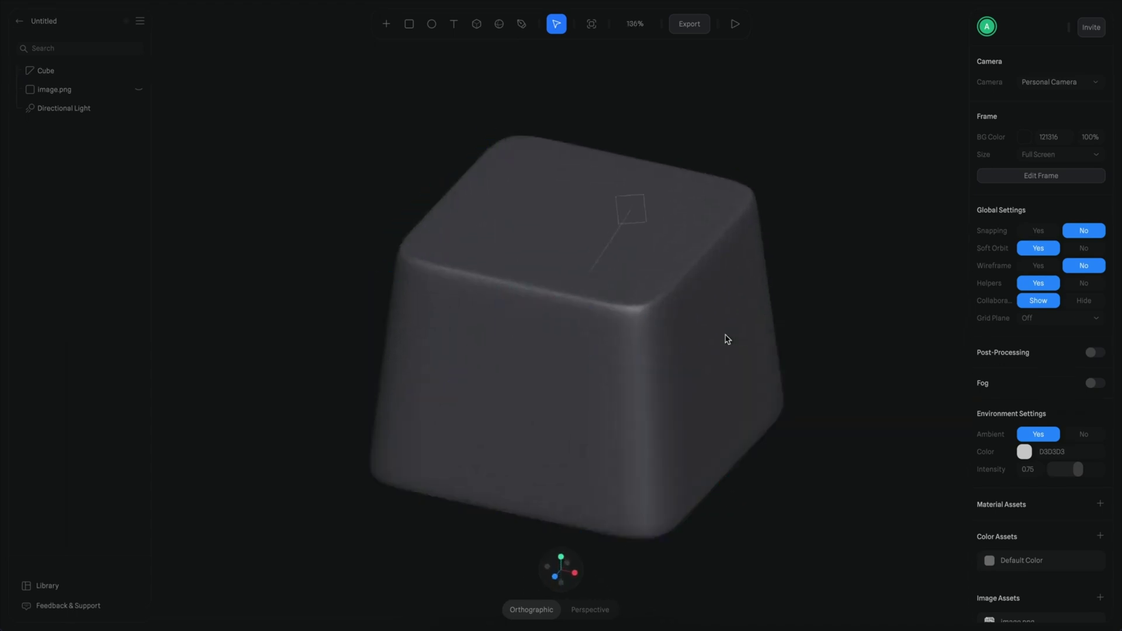
{"action": "left_click", "coordinate": [686, 217]}
{"action": "double_click", "coordinate": [683, 216]}
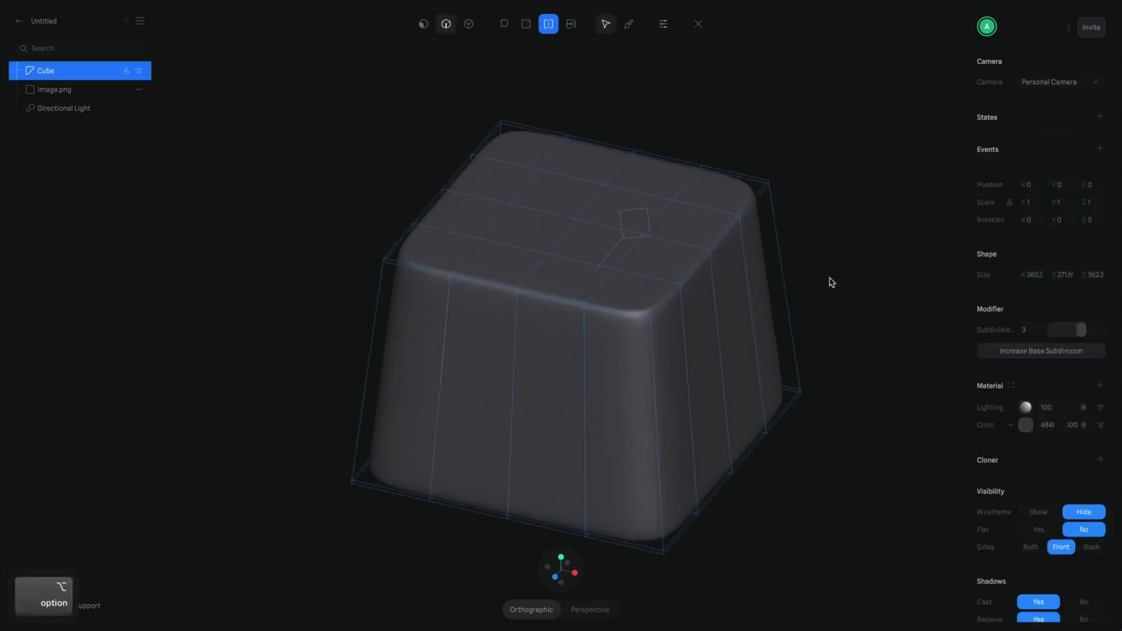
{"action": "left_click_drag", "start_coordinate": [830, 280], "coordinate": [823, 226], "text": "alt"}
{"action": "left_click", "coordinate": [469, 24]}
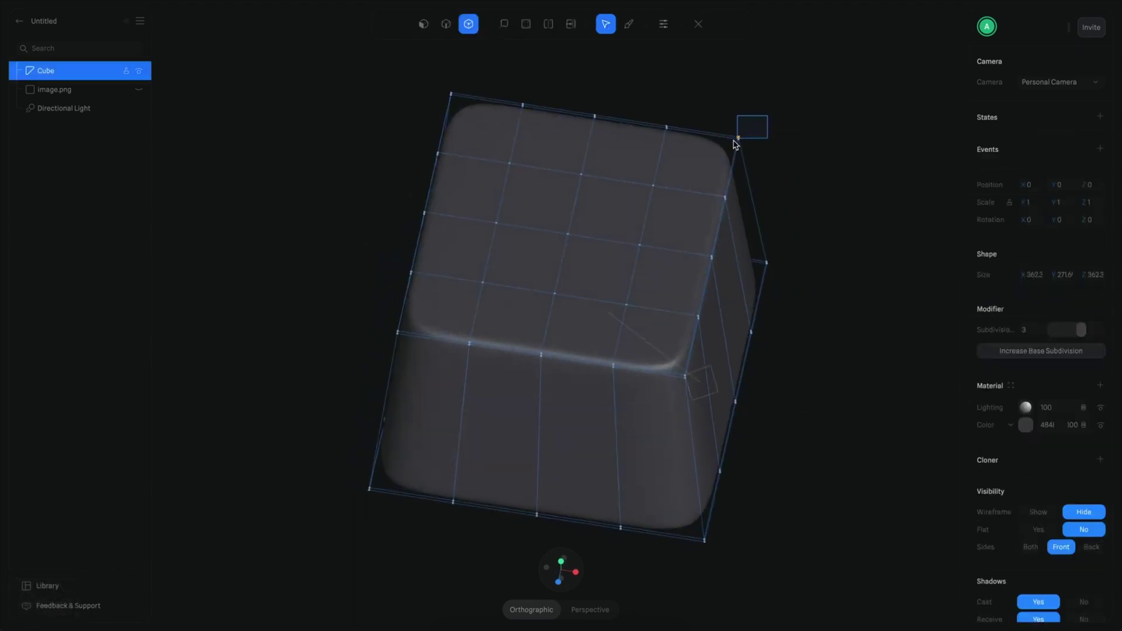
{"action": "left_click_drag", "start_coordinate": [733, 141], "coordinate": [730, 147]}
{"action": "left_click_drag", "start_coordinate": [806, 206], "coordinate": [865, 214], "text": "alt"}
{"action": "left_click_drag", "start_coordinate": [789, 176], "coordinate": [718, 223], "text": "shift"}
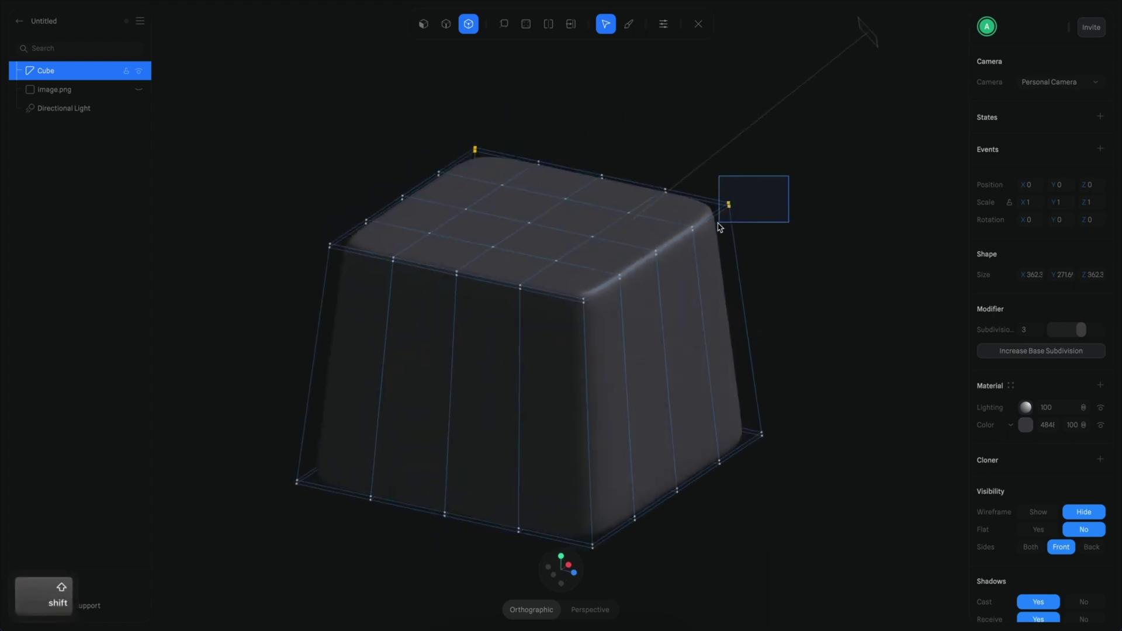
{"action": "left_click_drag", "start_coordinate": [812, 235], "coordinate": [738, 222], "text": "alt"}
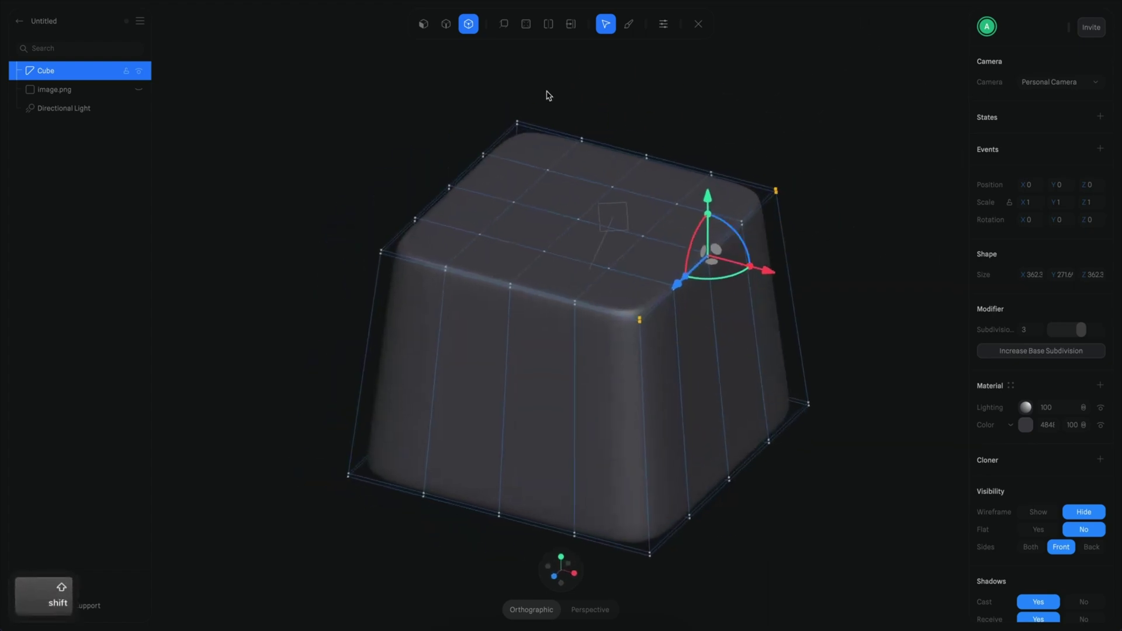
{"action": "left_click_drag", "start_coordinate": [555, 85], "coordinate": [514, 170], "text": "shift"}
{"action": "left_click_drag", "start_coordinate": [411, 151], "coordinate": [369, 223], "text": "shift"}
- Scale the selected top corner vertices slightly inward to round the keycap's top outline, and leave mesh editing
{"action": "left_click_drag", "start_coordinate": [491, 117], "coordinate": [665, 149], "text": "alt"}
{"action": "scroll", "coordinate": [589, 134], "scroll_direction": "up", "scroll_amount": 2}
{"action": "scroll", "coordinate": [685, 181], "scroll_direction": "up", "scroll_amount": 5}
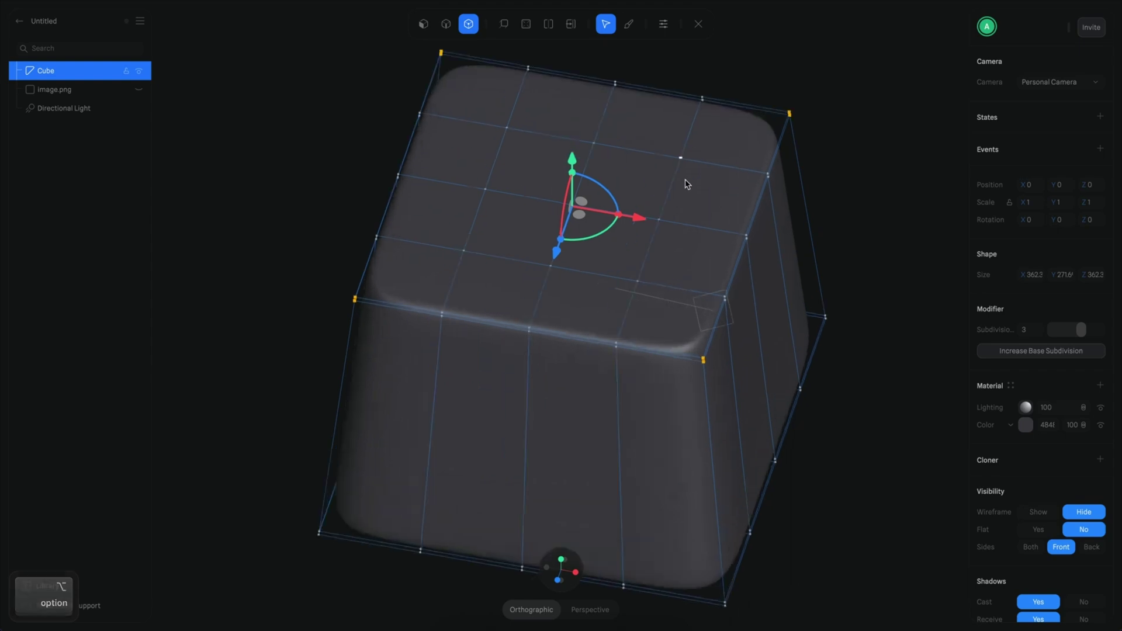
{"action": "scroll", "coordinate": [685, 182], "scroll_direction": "up", "scroll_amount": 1}
{"action": "middle_click_drag", "start_coordinate": [681, 183], "coordinate": [672, 244]}
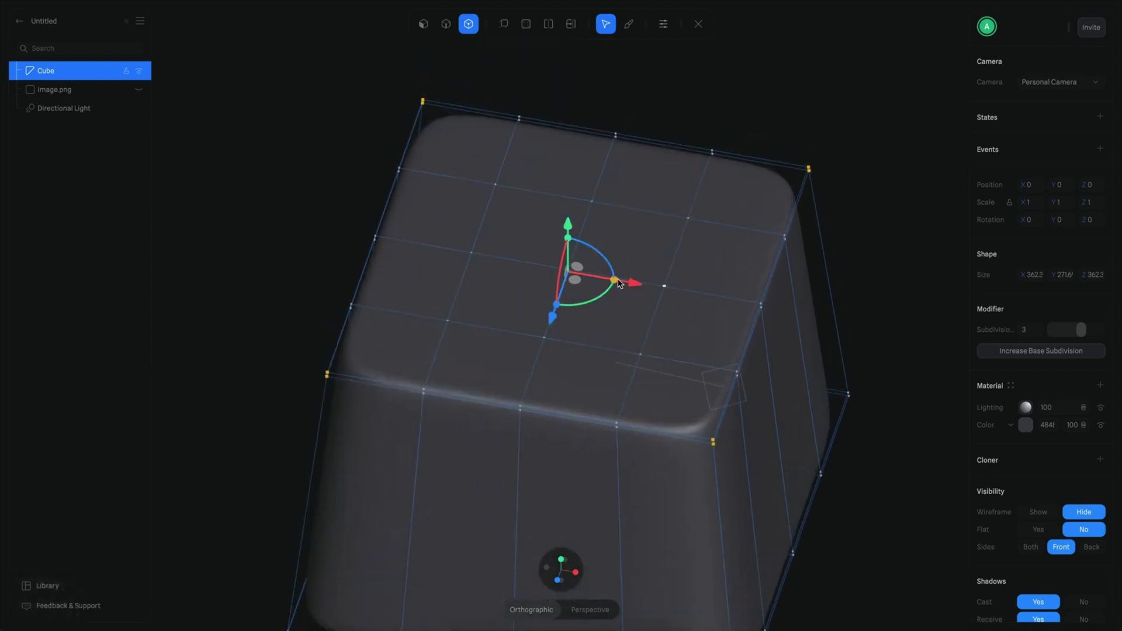
{"action": "left_click_drag", "start_coordinate": [618, 284], "coordinate": [612, 285]}
{"action": "left_click_drag", "start_coordinate": [614, 280], "coordinate": [614, 282]}
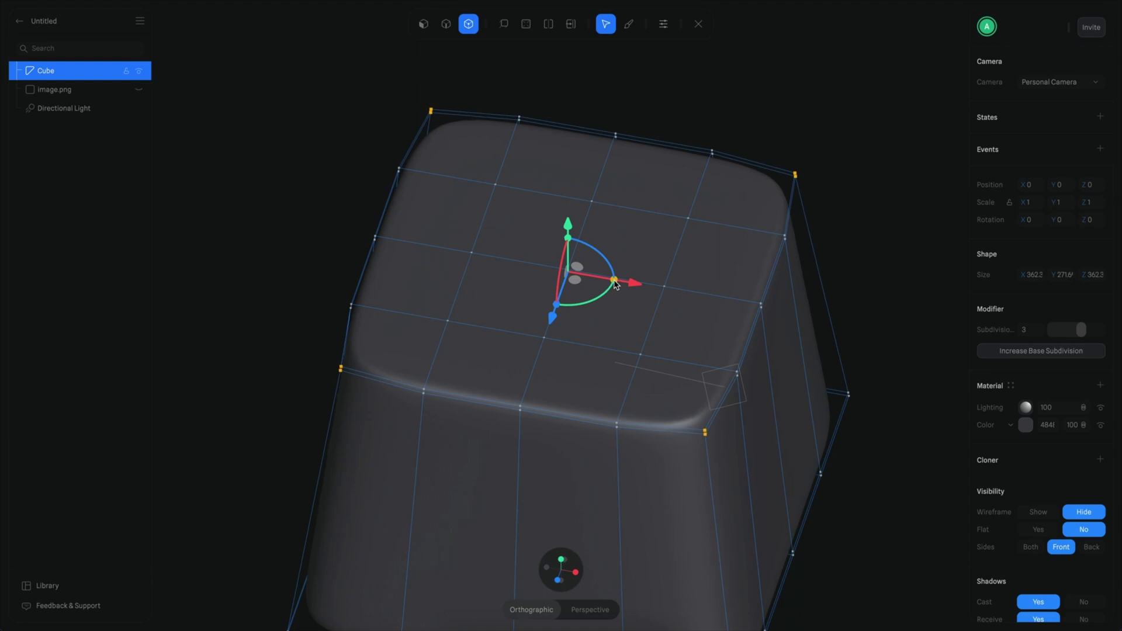
{"action": "scroll", "coordinate": [724, 218], "scroll_direction": "down", "scroll_amount": 5, "text": "alt"}
{"action": "double_click", "coordinate": [747, 157]}
{"action": "scroll", "coordinate": [800, 323], "scroll_direction": "down", "scroll_amount": 3, "text": "alt"}
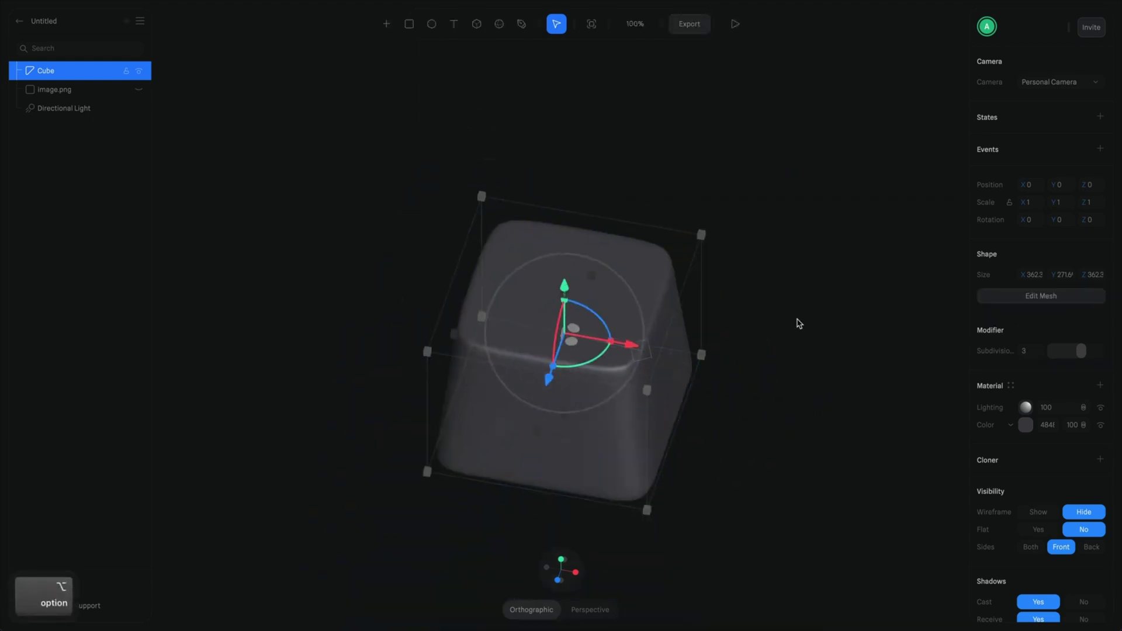
- In front view, lower the inner columns of top vertices slightly to make the keycap's top concave, and leave mesh editing
{"action": "left_click_drag", "start_coordinate": [800, 323], "coordinate": [753, 267], "text": "alt"}
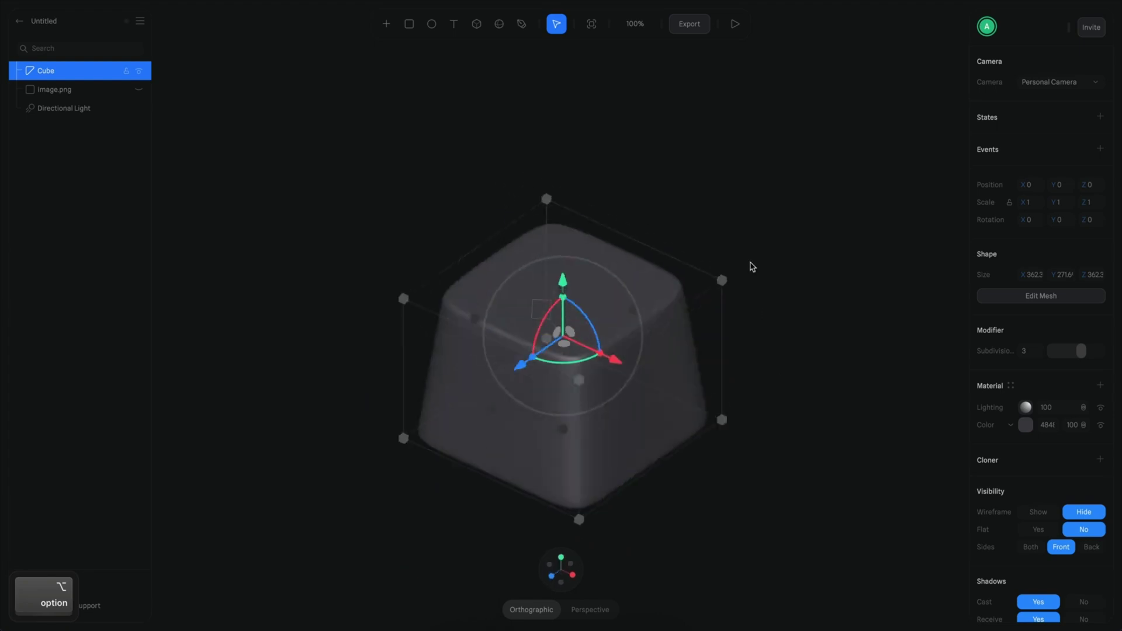
{"action": "scroll", "coordinate": [710, 362], "scroll_direction": "up", "scroll_amount": 5, "text": "alt"}
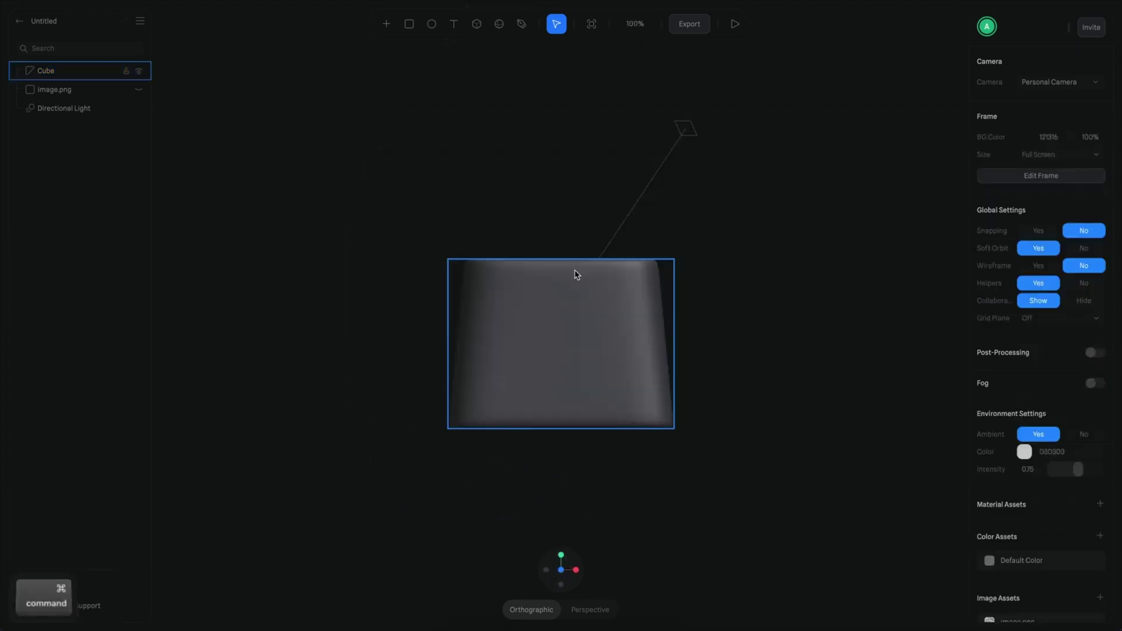
{"action": "key", "text": "super+minus"}
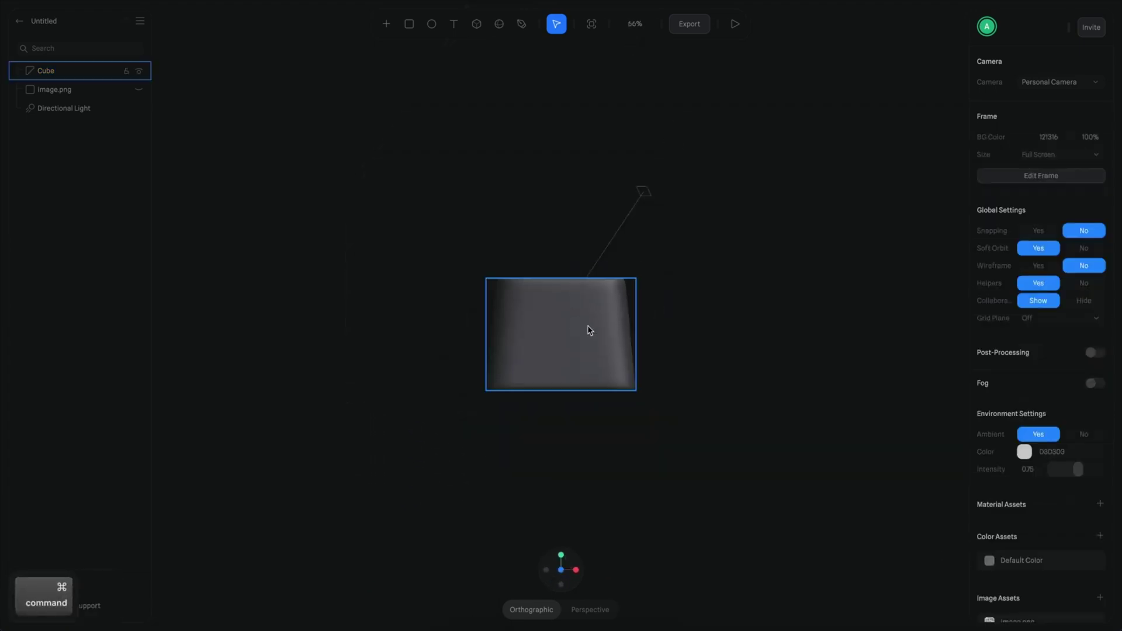
{"action": "scroll", "coordinate": [590, 331], "scroll_direction": "up", "scroll_amount": 5, "text": "super"}
{"action": "left_click", "coordinate": [631, 342]}
{"action": "double_click", "coordinate": [596, 306]}
{"action": "scroll", "coordinate": [633, 374], "scroll_direction": "up", "scroll_amount": 2, "text": "alt"}
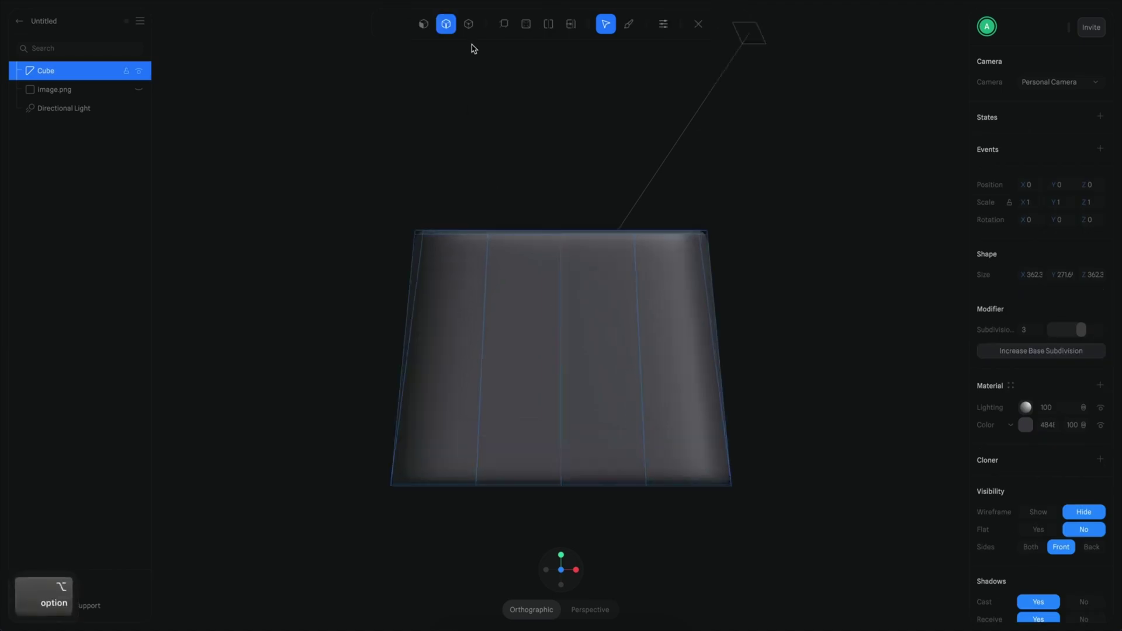
{"action": "left_click", "coordinate": [468, 24]}
{"action": "left_click_drag", "start_coordinate": [442, 163], "coordinate": [657, 257]}
{"action": "scroll", "coordinate": [605, 189], "scroll_direction": "up", "scroll_amount": 3, "text": "alt"}
{"action": "left_click_drag", "start_coordinate": [562, 122], "coordinate": [563, 132]}
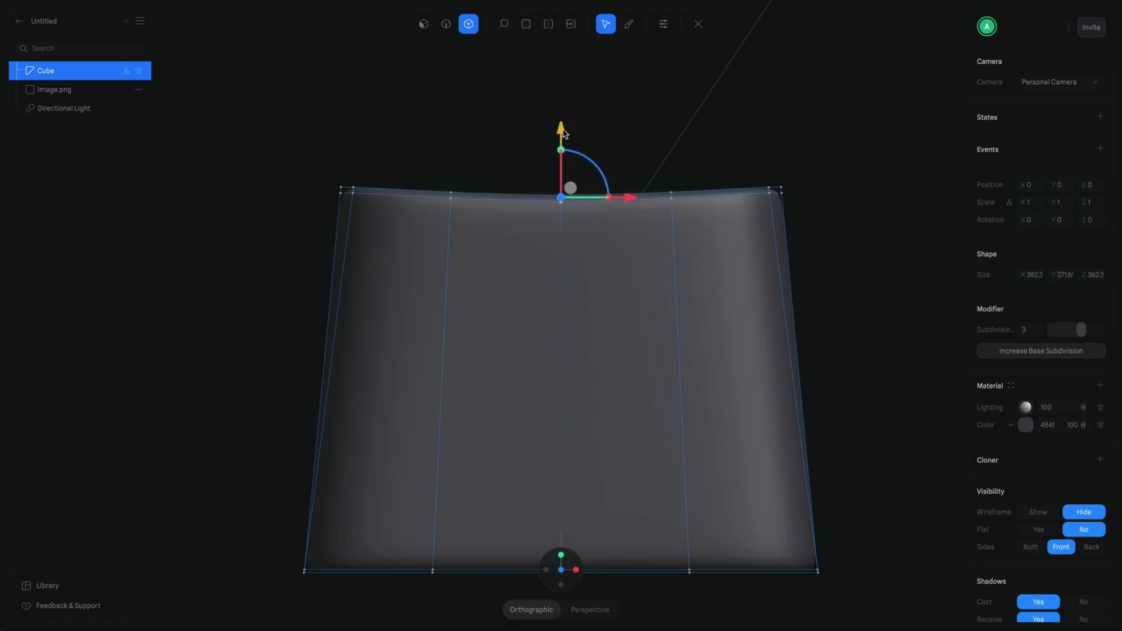
{"action": "left_click", "coordinate": [774, 132]}
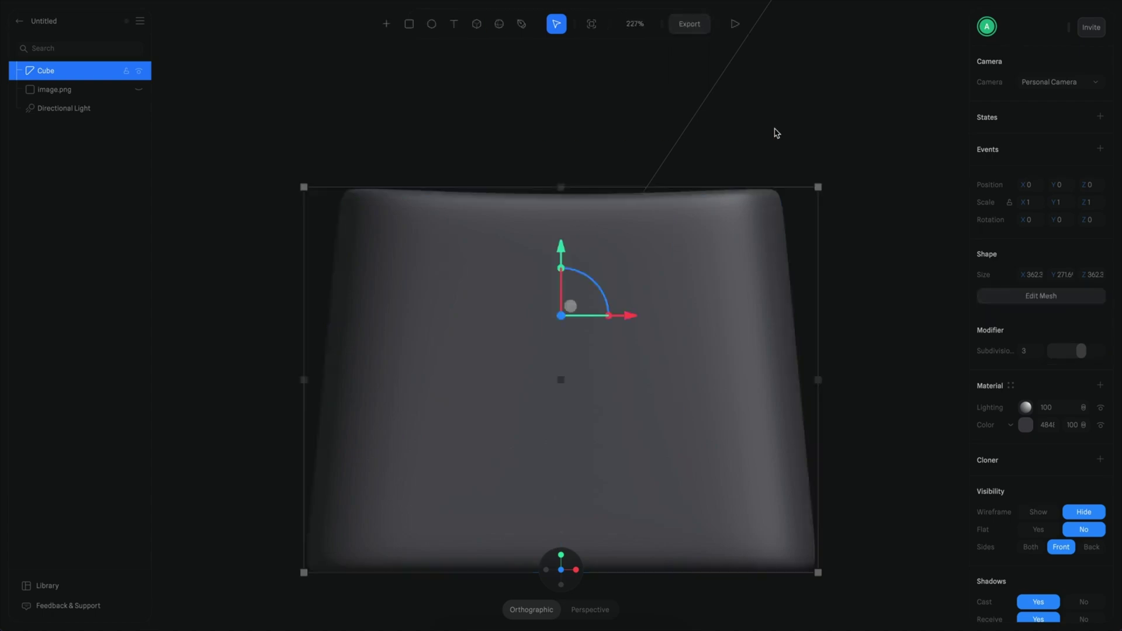
- Reselect the inner top vertices from the front and lower them a little further to deepen the dip
{"action": "scroll", "coordinate": [822, 296], "scroll_direction": "down", "scroll_amount": 3}
{"action": "left_click_drag", "start_coordinate": [822, 296], "coordinate": [802, 317], "text": "alt"}
{"action": "key", "text": "alt+r"}
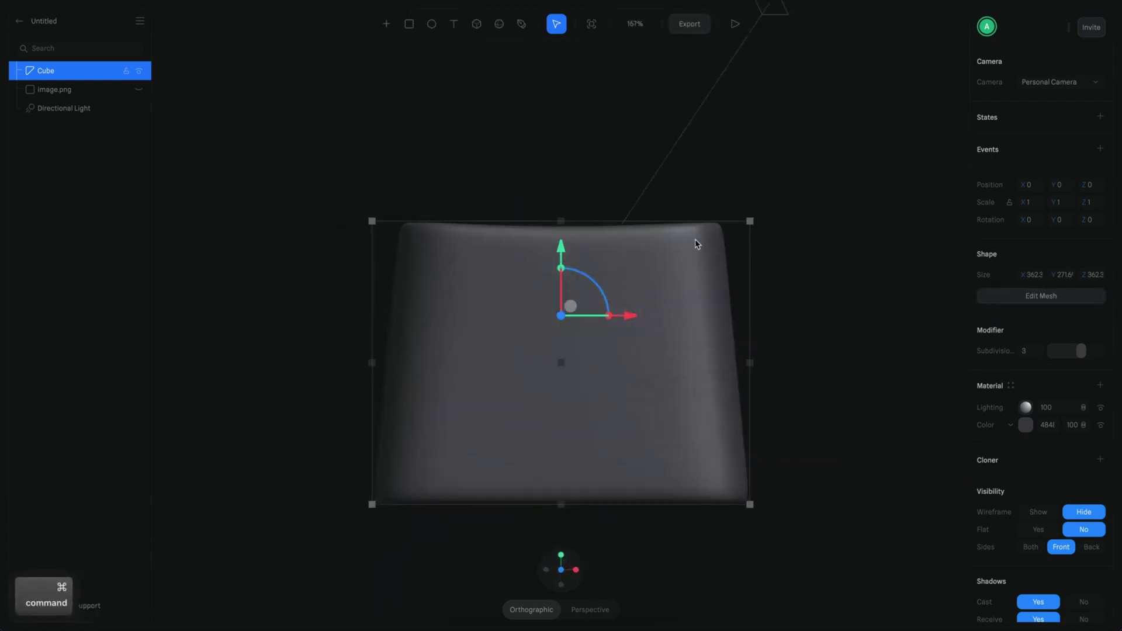
{"action": "key", "text": "Return"}
{"action": "left_click_drag", "start_coordinate": [442, 164], "coordinate": [665, 264]}
{"action": "scroll", "coordinate": [575, 228], "scroll_direction": "up", "scroll_amount": 3, "text": "alt"}
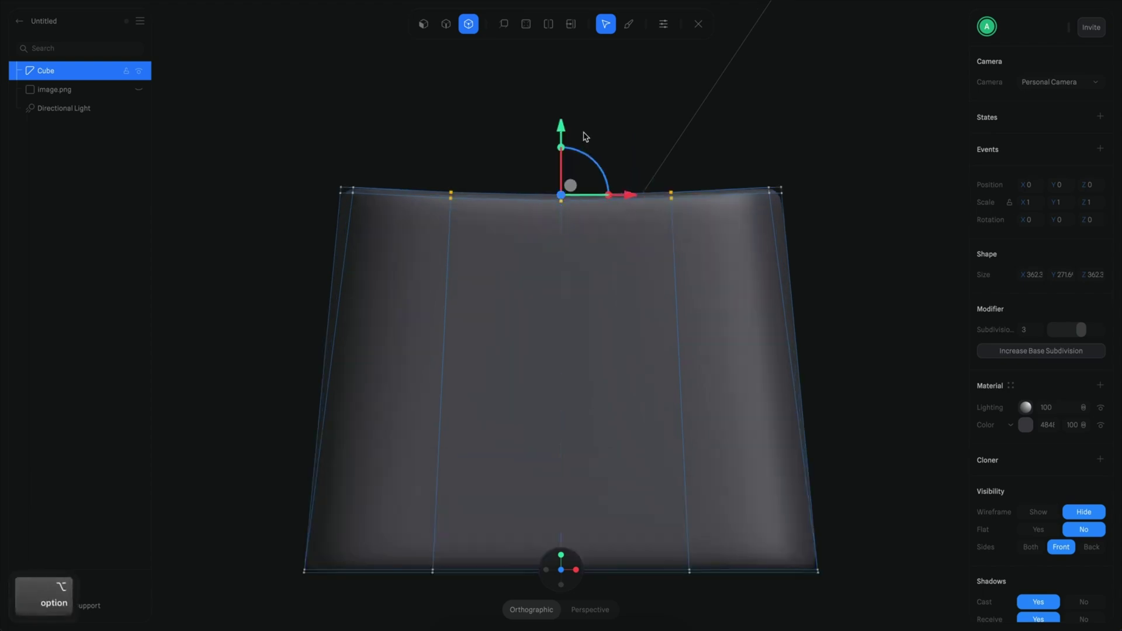
{"action": "left_click_drag", "start_coordinate": [565, 127], "coordinate": [565, 129]}
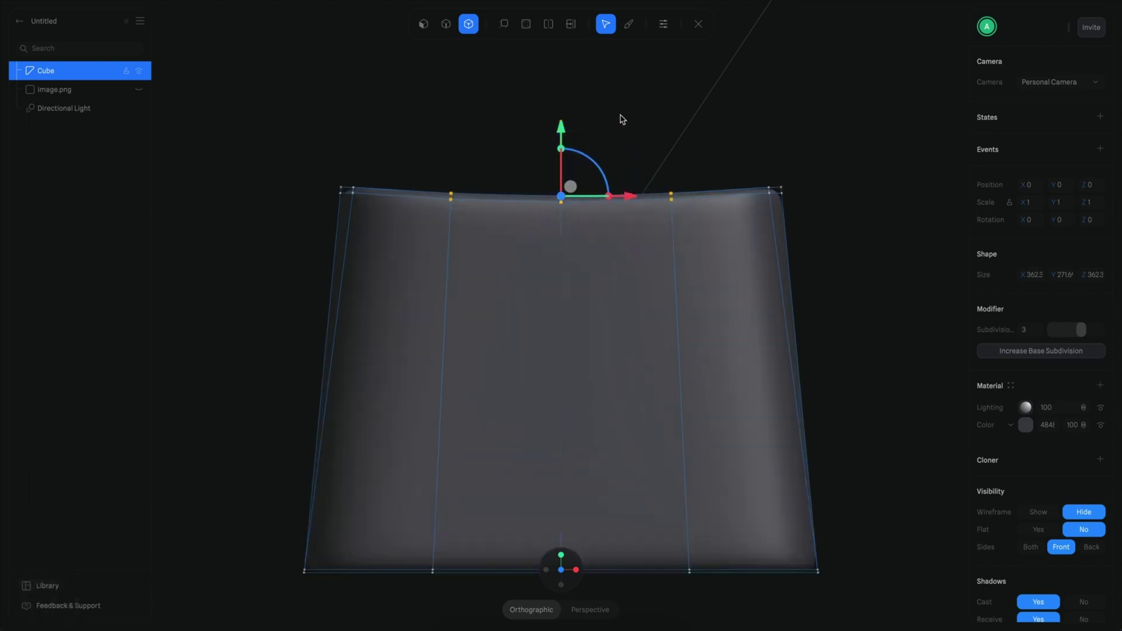
{"action": "key", "text": "Escape"}
- Deselect the keycap and change the scene's background colour to light blue-grey C0C5D4
{"action": "left_click_drag", "start_coordinate": [621, 173], "coordinate": [771, 244], "text": "alt"}
{"action": "scroll", "coordinate": [759, 285], "scroll_direction": "down", "scroll_amount": 3}
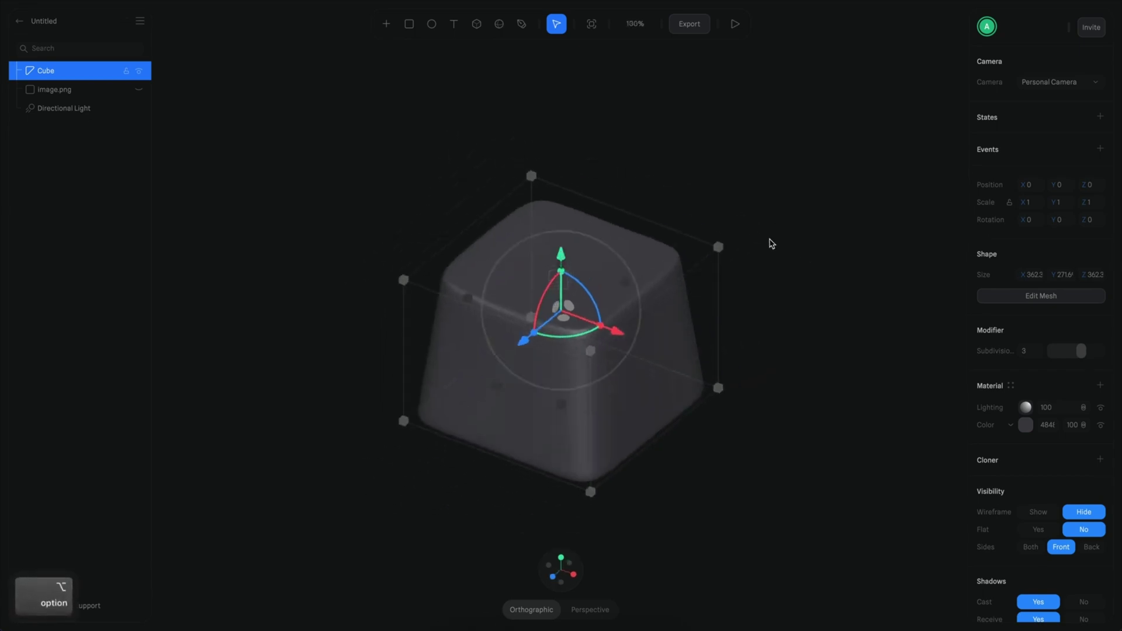
{"action": "left_click", "coordinate": [771, 188]}
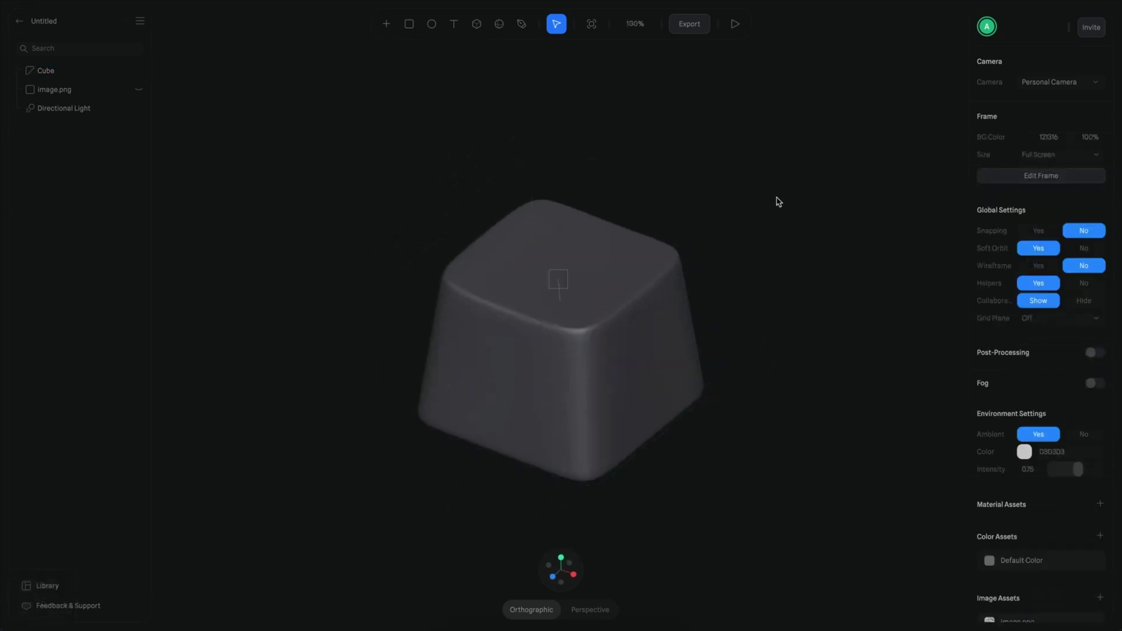
{"action": "left_click", "coordinate": [1025, 138]}
{"action": "left_click_drag", "start_coordinate": [982, 179], "coordinate": [989, 178]}
- In front view, move the directional light across to the upper left of the keycap and raise it well above
{"action": "left_click", "coordinate": [659, 296]}
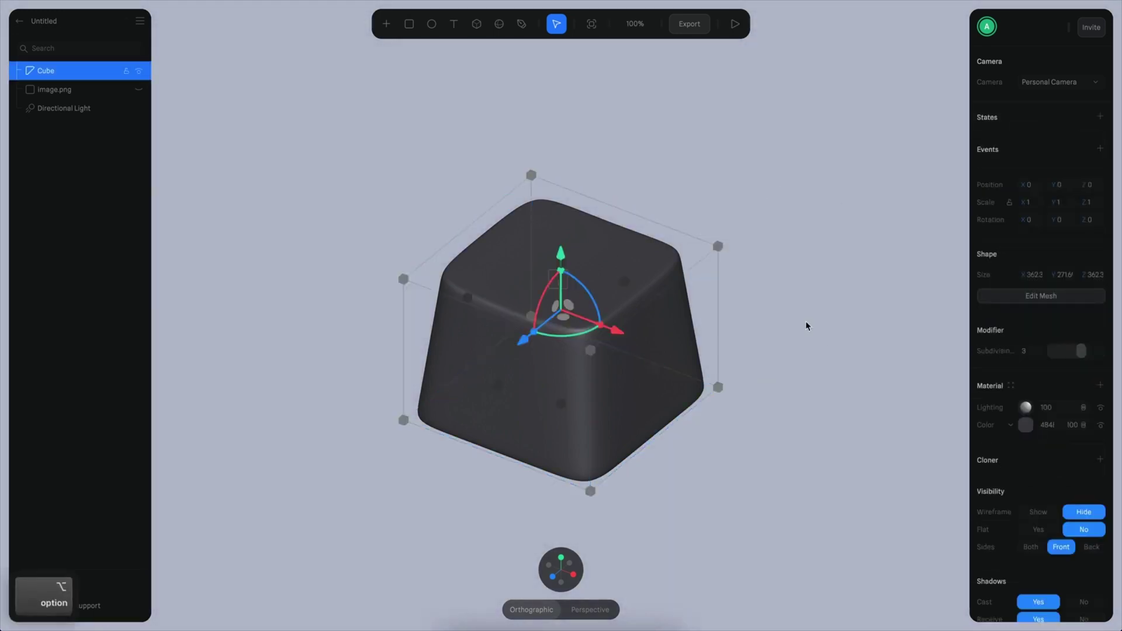
{"action": "key", "text": "alt+r"}
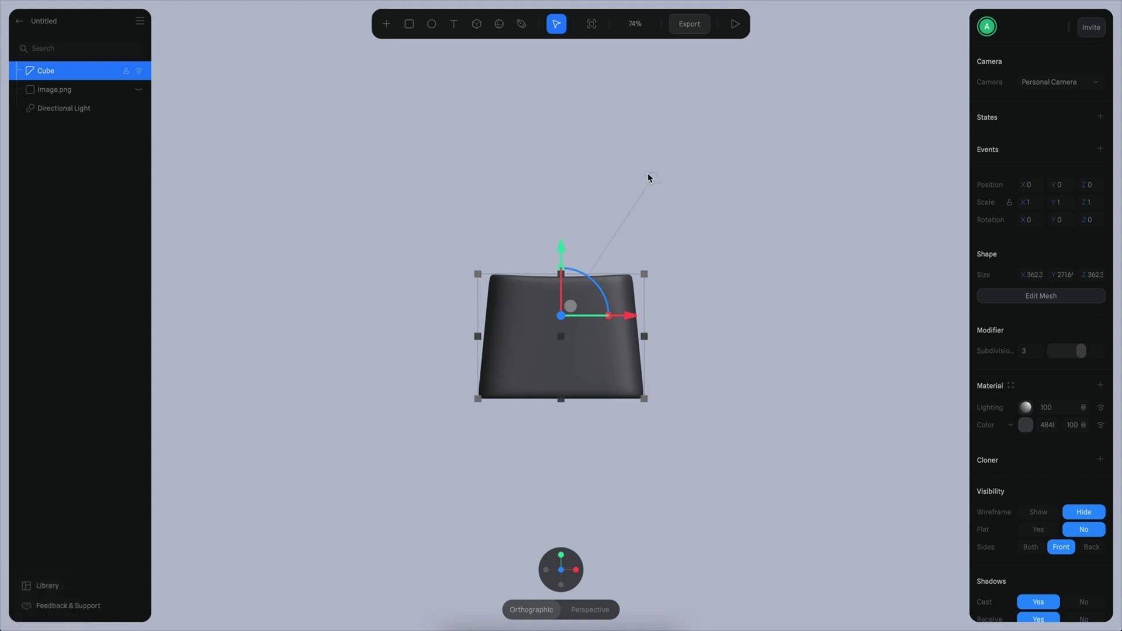
{"action": "left_click", "coordinate": [649, 175]}
{"action": "left_click_drag", "start_coordinate": [671, 165], "coordinate": [396, 217]}
{"action": "left_click_drag", "start_coordinate": [305, 154], "coordinate": [306, 46]}
{"action": "left_click", "coordinate": [777, 403]}
- Create a new material asset from the keycap's material
{"action": "scroll", "coordinate": [778, 404], "scroll_direction": "up", "scroll_amount": 3, "text": "super"}
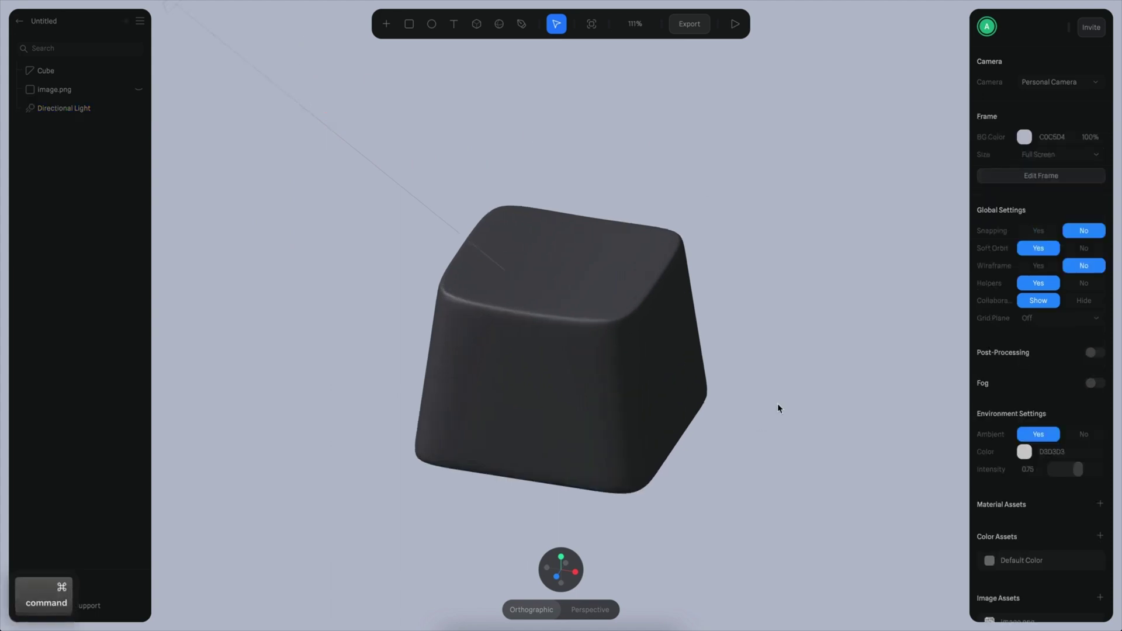
{"action": "left_click", "coordinate": [639, 363]}
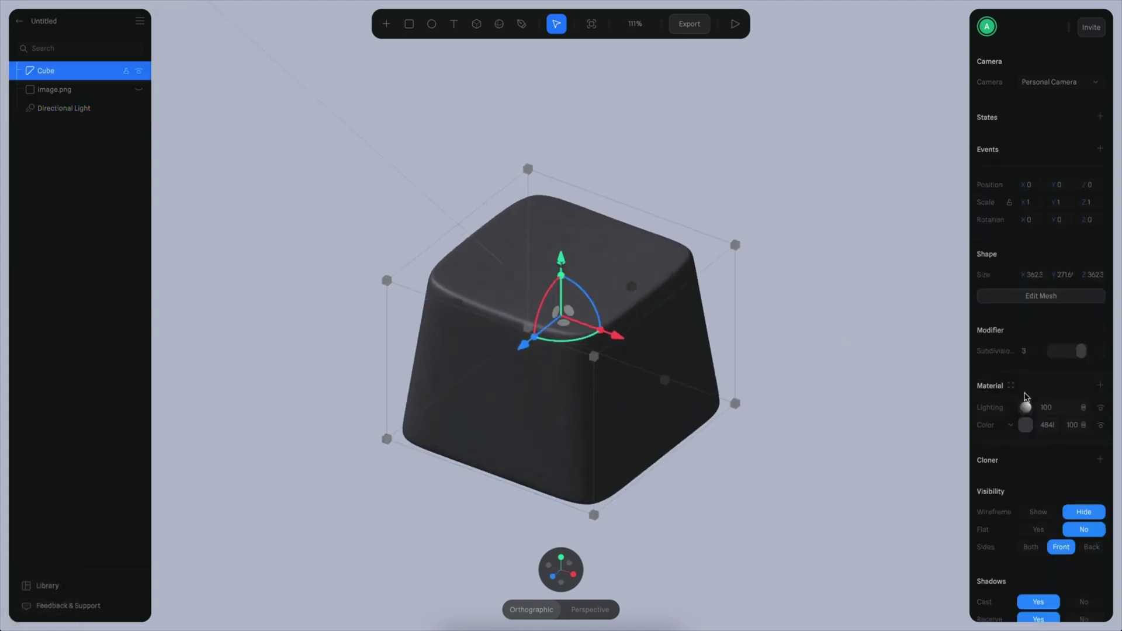
{"action": "left_click", "coordinate": [1012, 387]}
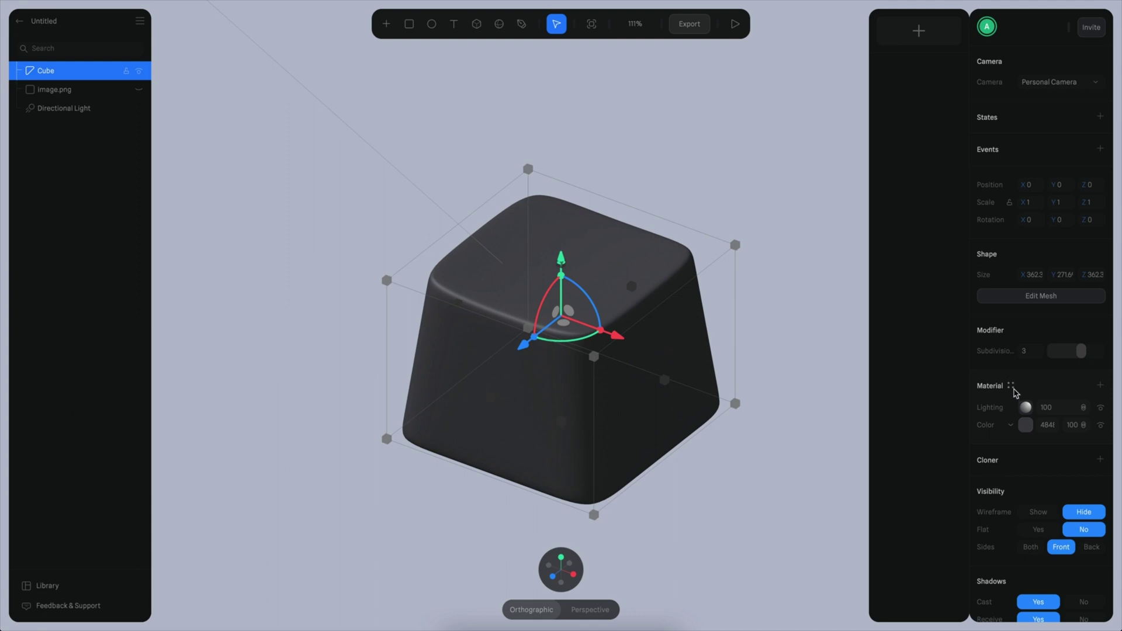
{"action": "left_click", "coordinate": [927, 32]}
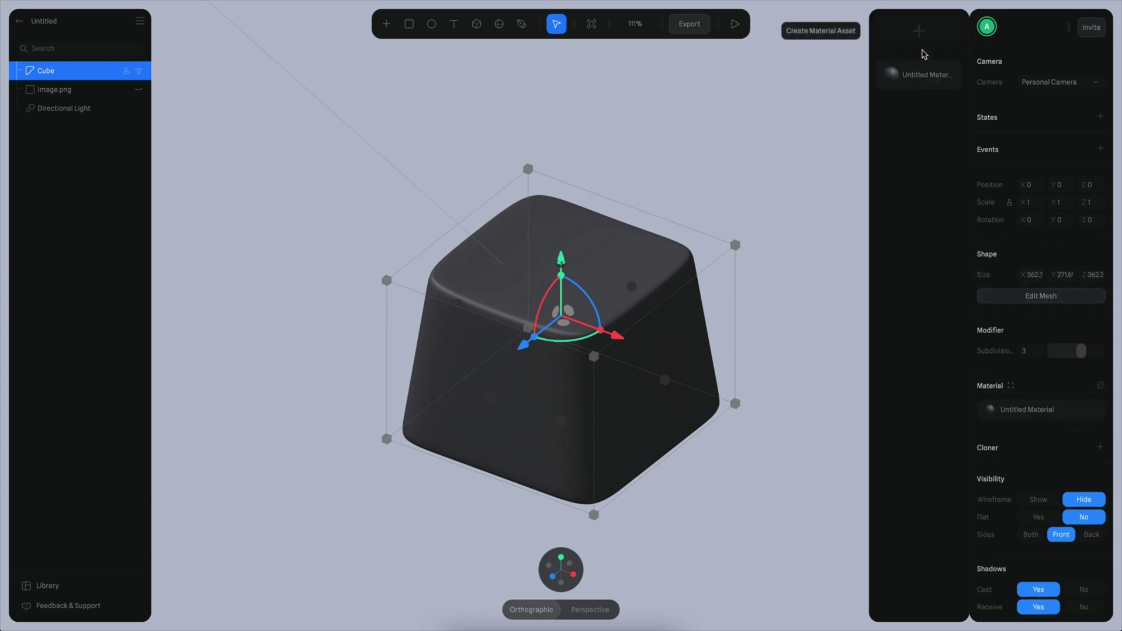
- Rename the keycap's new material asset as Key
{"action": "double_click", "coordinate": [1045, 411]}
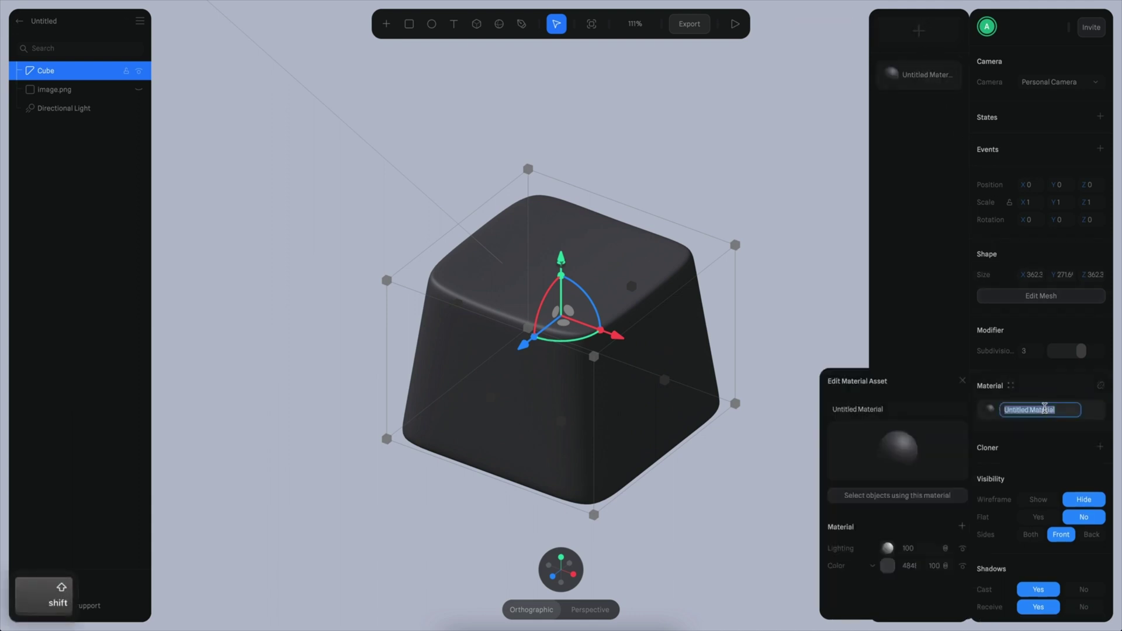
{"action": "type", "text": "Leu"}
{"action": "key", "text": "BackSpace"}
{"action": "key", "text": "BackSpace"}
{"action": "key", "text": "BackSpace"}
{"action": "type", "text": "Key"}
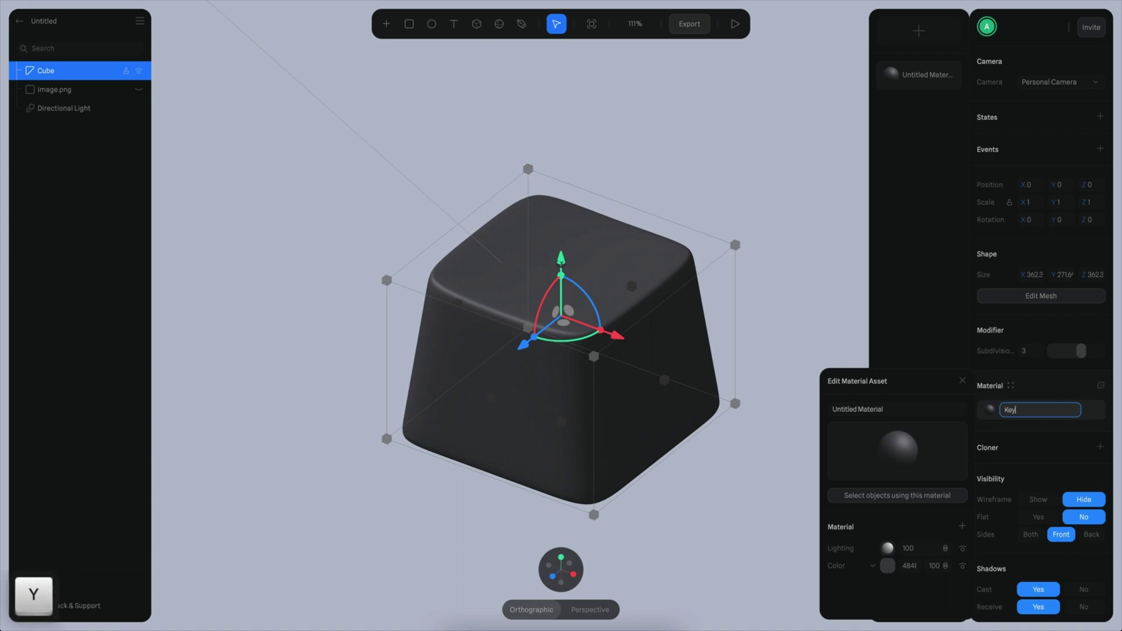
{"action": "key", "text": "Return"}
- Deselect the keycap and replace the Key material asset's Color layer with a Depth layer placed beneath Lighting
{"action": "left_click", "coordinate": [811, 270]}
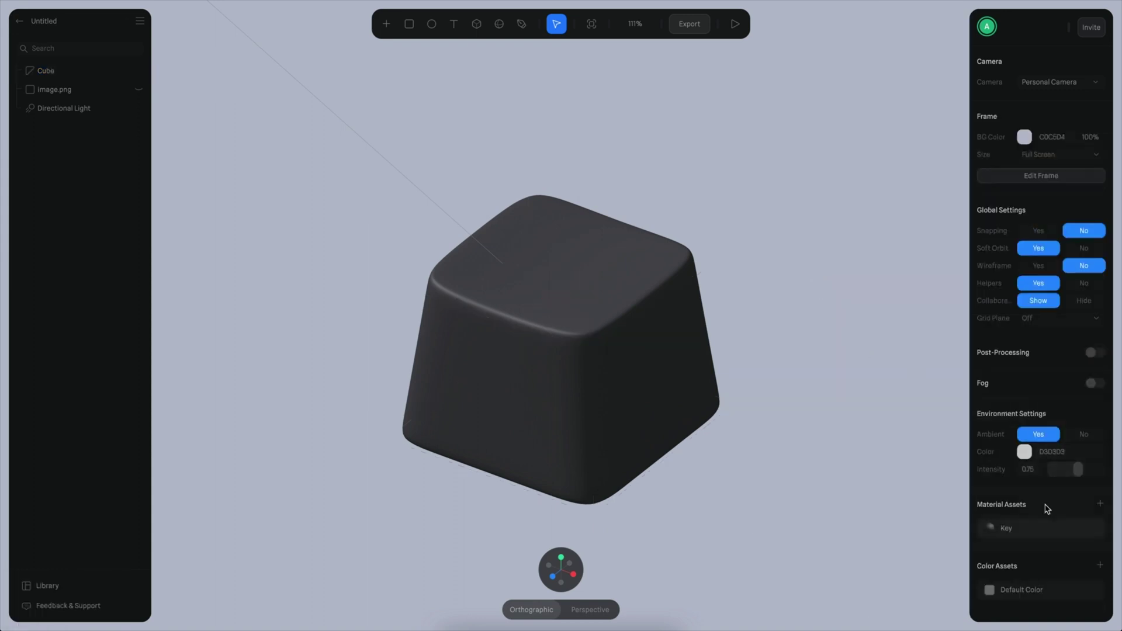
{"action": "left_click", "coordinate": [1032, 529]}
{"action": "left_click_drag", "start_coordinate": [869, 390], "coordinate": [893, 280]}
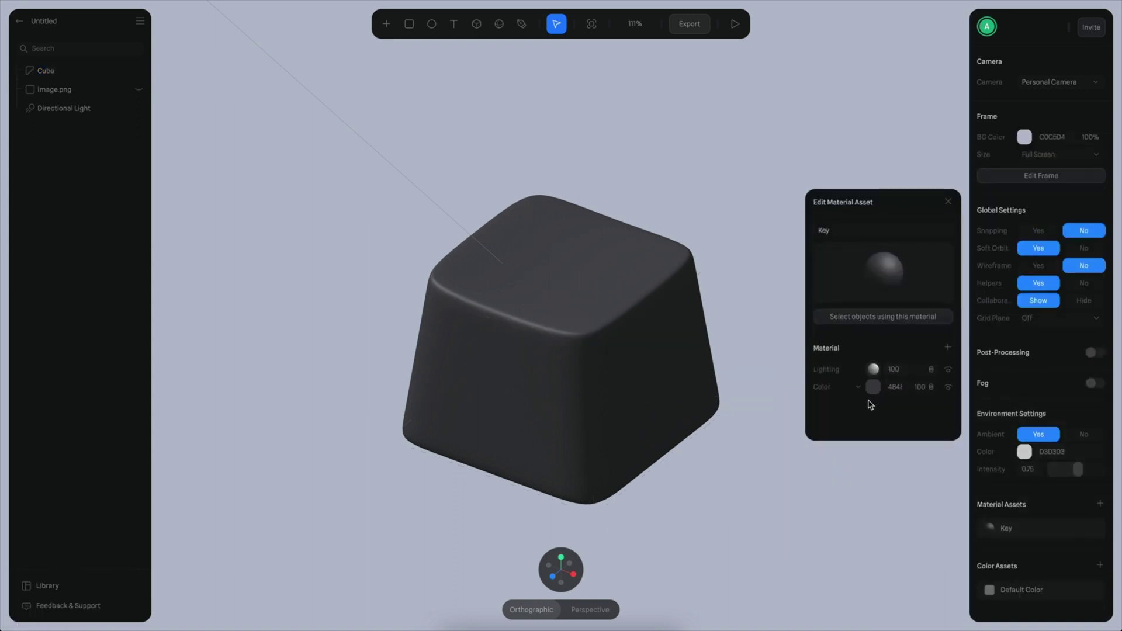
{"action": "left_click", "coordinate": [948, 348]}
{"action": "left_click", "coordinate": [857, 371]}
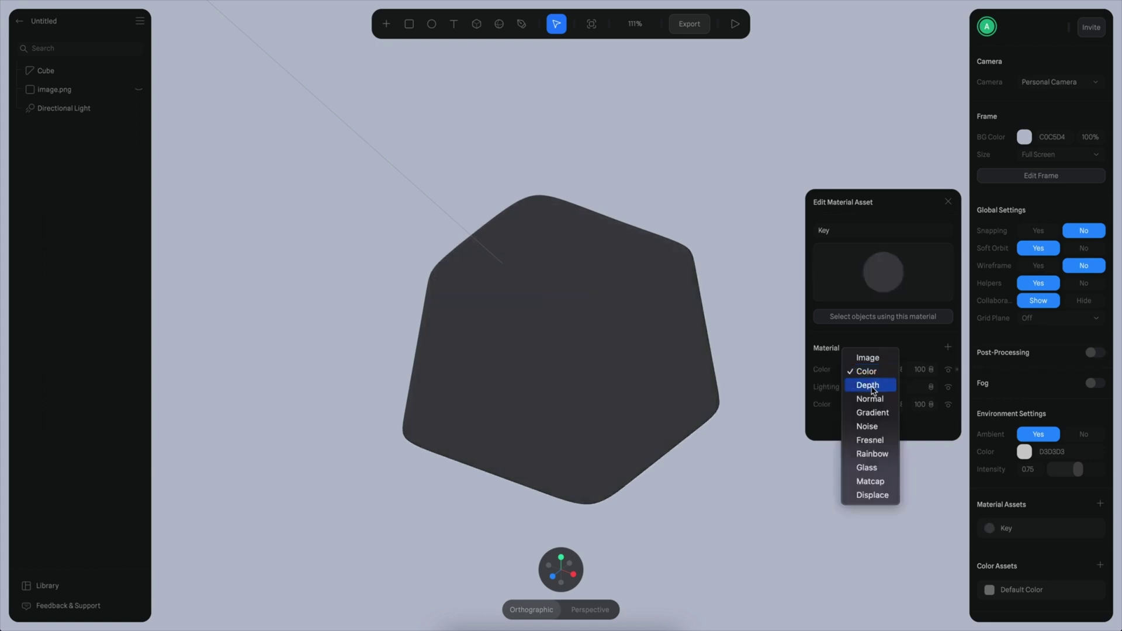
{"action": "left_click", "coordinate": [870, 387]}
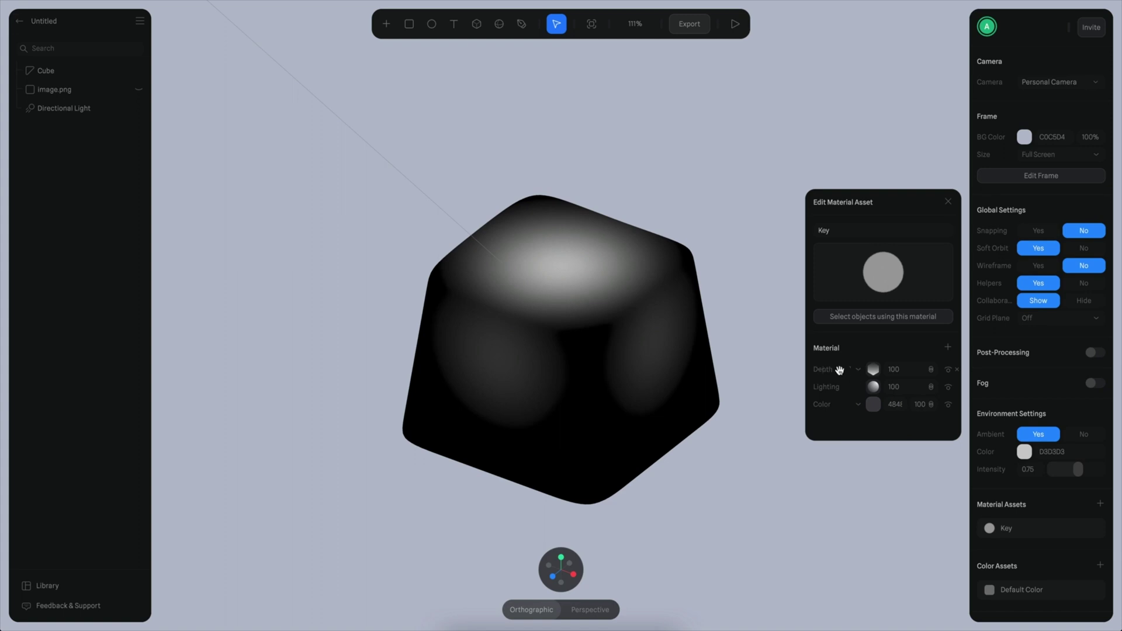
{"action": "left_click_drag", "start_coordinate": [839, 370], "coordinate": [830, 387]}
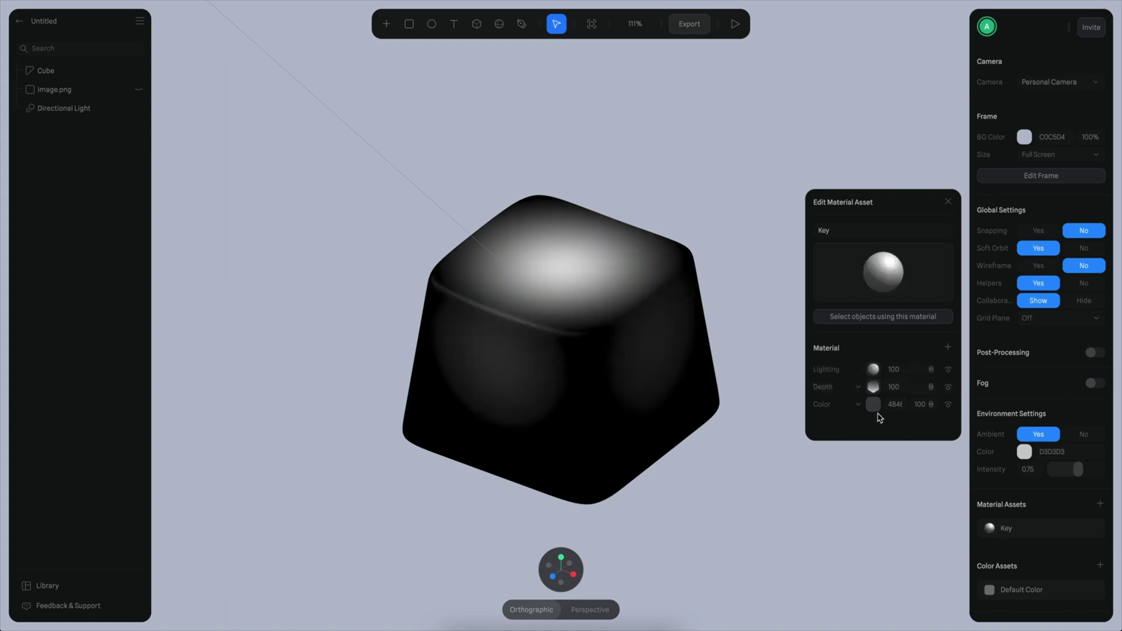
{"action": "left_click", "coordinate": [956, 404]}
- Widen the Depth layer's radial gradient to a far distance of about 274 and set its dark ramp end to grey 777777
{"action": "left_click", "coordinate": [872, 388]}
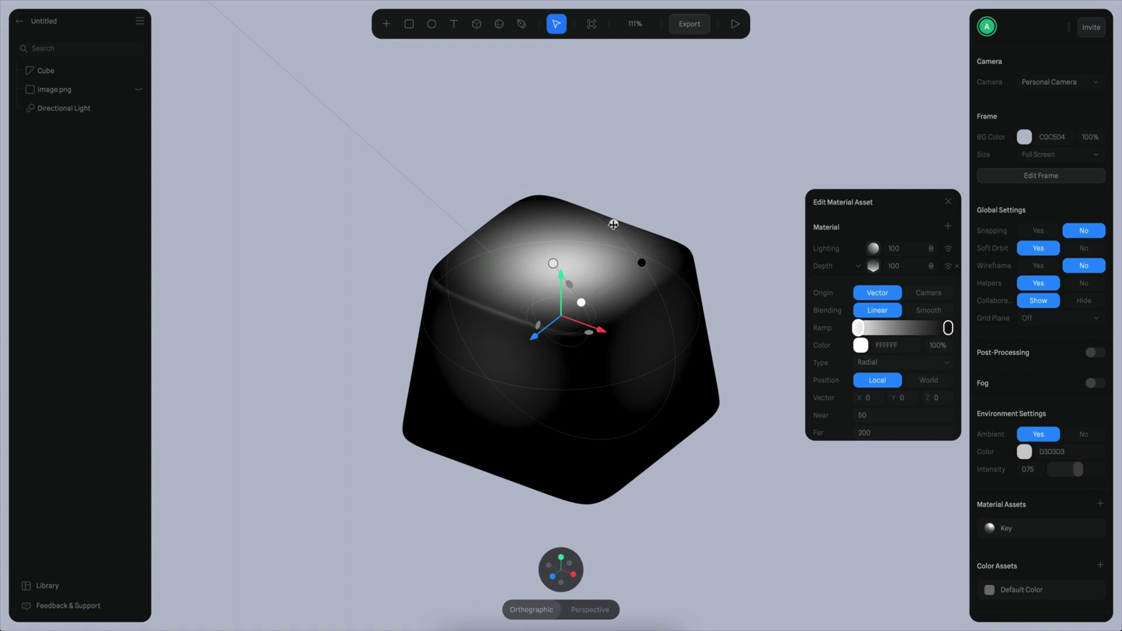
{"action": "left_click_drag", "start_coordinate": [613, 224], "coordinate": [627, 221]}
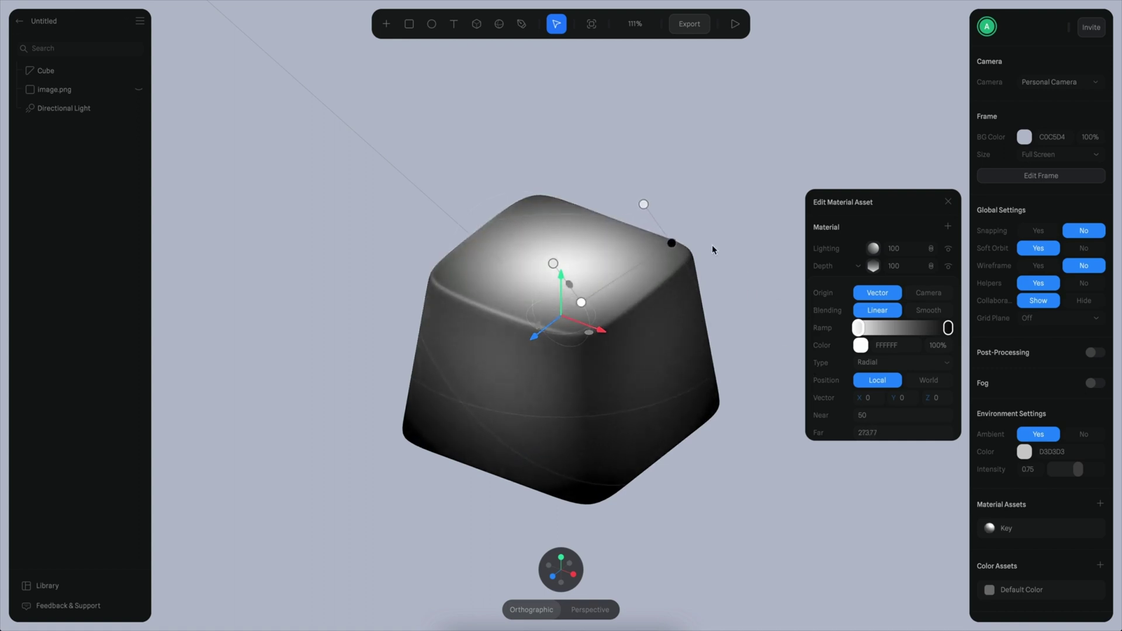
{"action": "left_click", "coordinate": [947, 328]}
{"action": "left_click", "coordinate": [861, 346]}
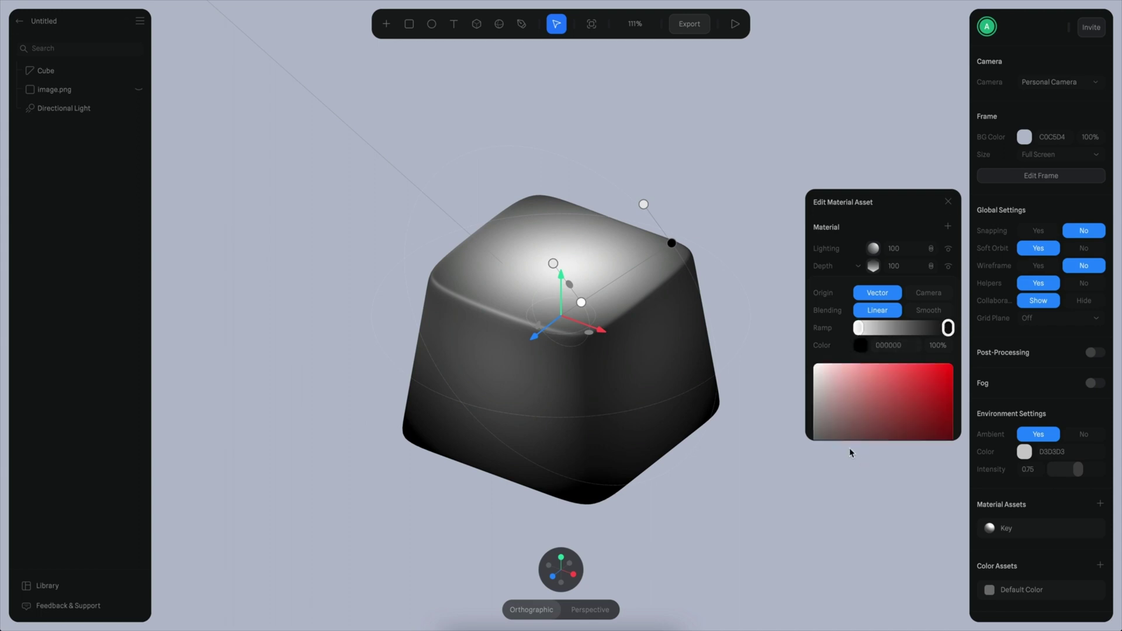
{"action": "left_click_drag", "start_coordinate": [801, 337], "coordinate": [794, 311]}
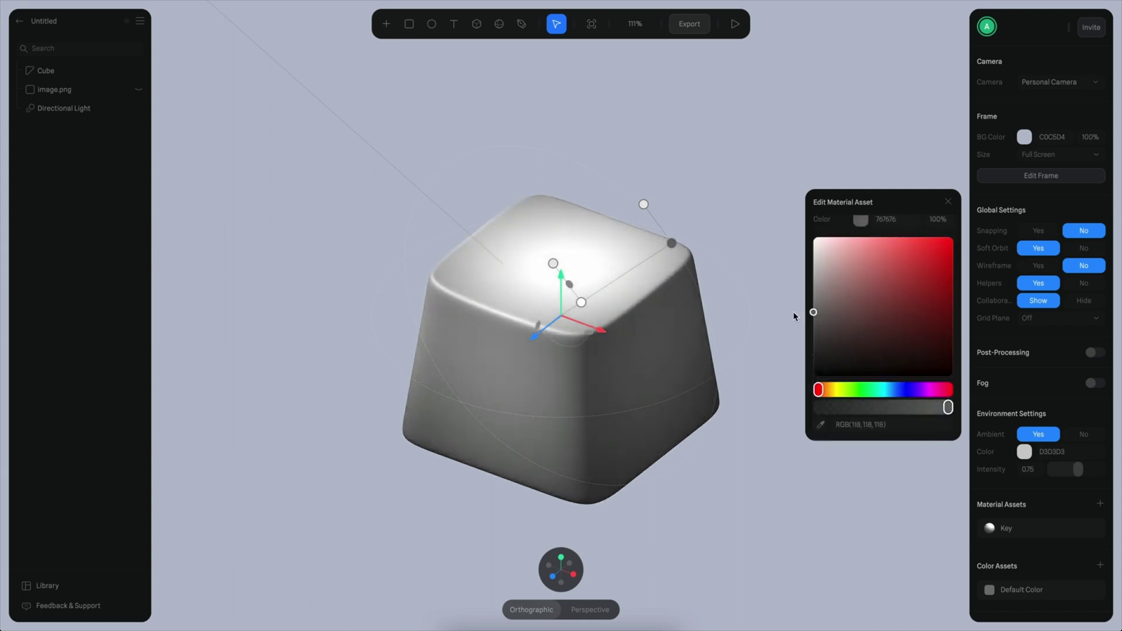
{"action": "scroll", "coordinate": [892, 321], "scroll_direction": "up", "scroll_amount": 5}
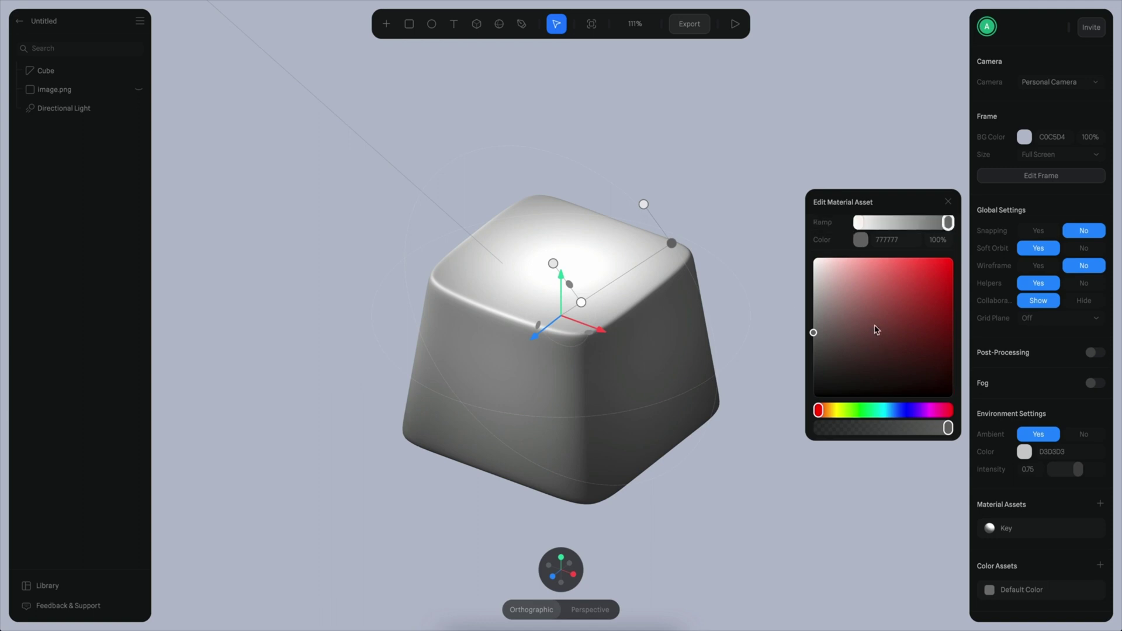
{"action": "scroll", "coordinate": [913, 296], "scroll_direction": "up", "scroll_amount": 3}
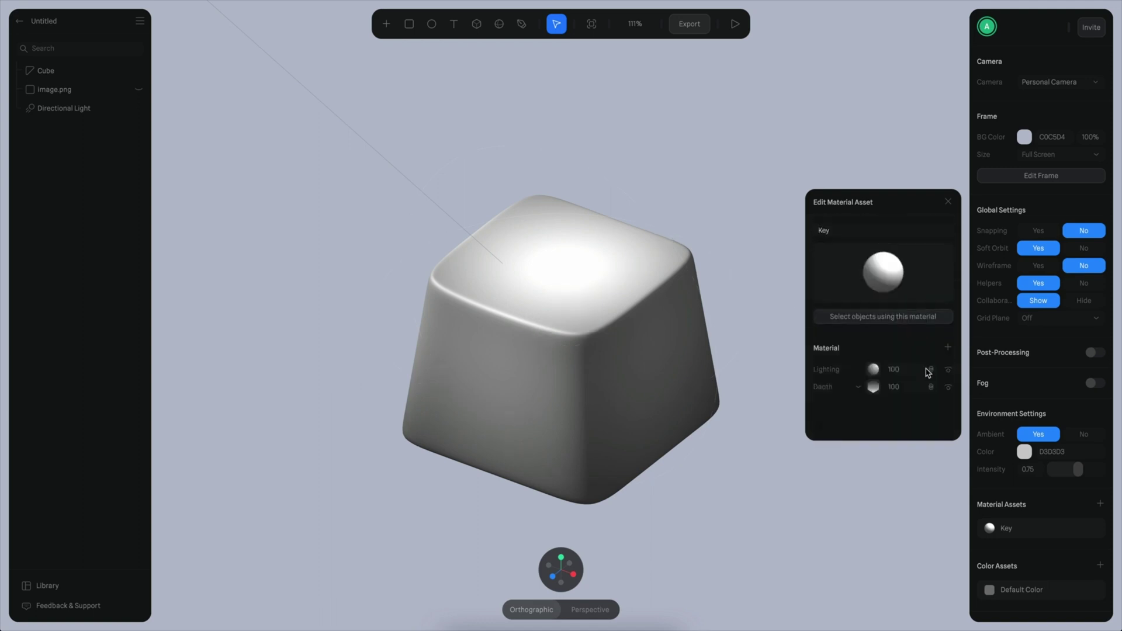
- Change the Lighting layer's blend mode in the Key material to brighten the keycap, and check the shading from another angle
{"action": "left_click", "coordinate": [929, 369]}
{"action": "left_click", "coordinate": [943, 413]}
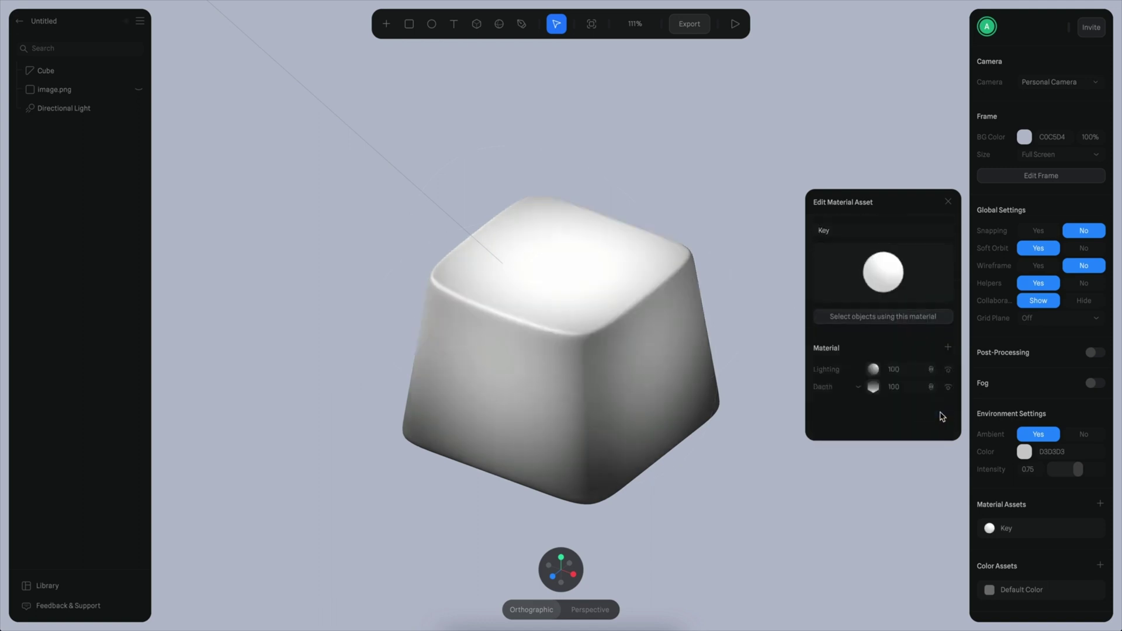
{"action": "left_click_drag", "start_coordinate": [675, 167], "coordinate": [736, 201], "text": "alt"}
{"action": "scroll", "coordinate": [684, 204], "scroll_direction": "down", "scroll_amount": 3}
{"action": "scroll", "coordinate": [709, 245], "scroll_direction": "down", "scroll_amount": 5}
{"action": "scroll", "coordinate": [675, 341], "scroll_direction": "up", "scroll_amount": 4}
{"action": "scroll", "coordinate": [676, 344], "scroll_direction": "up", "scroll_amount": 3}
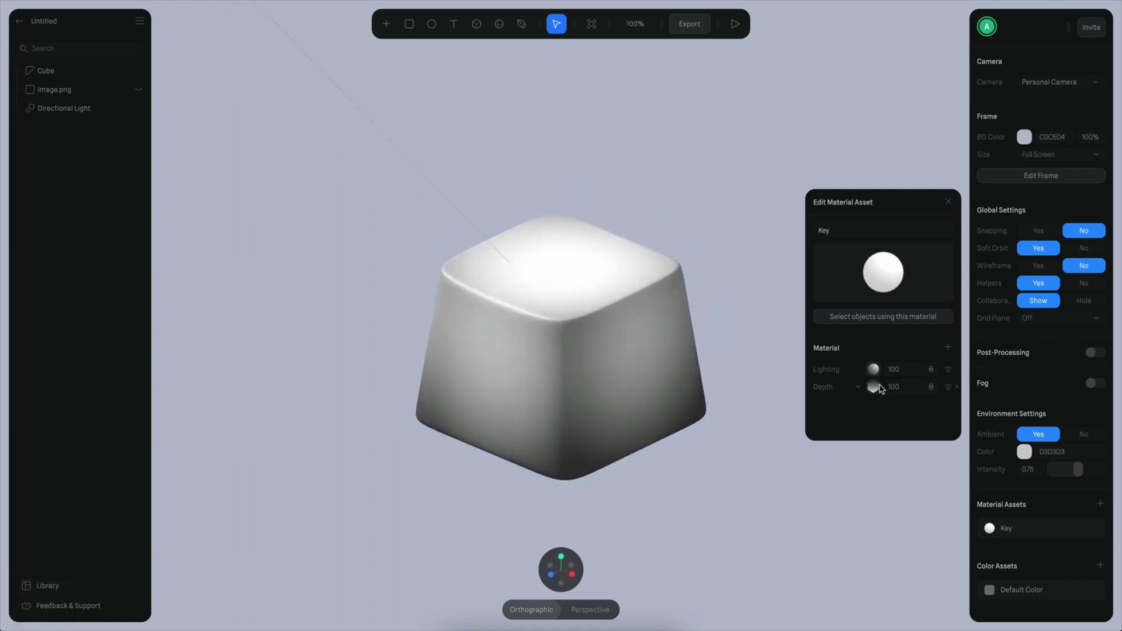
- Lower the Depth layer's radial gradient centre by about 22 units along Y
{"action": "left_click", "coordinate": [875, 387]}
{"action": "left_click", "coordinate": [948, 327]}
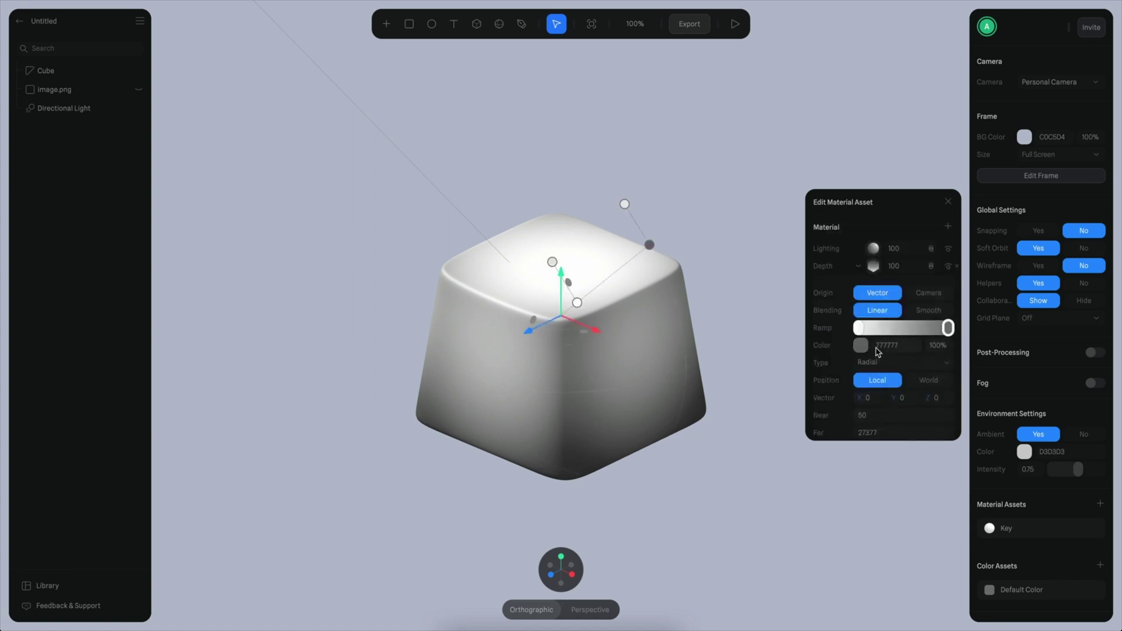
{"action": "left_click_drag", "start_coordinate": [561, 276], "coordinate": [566, 289]}
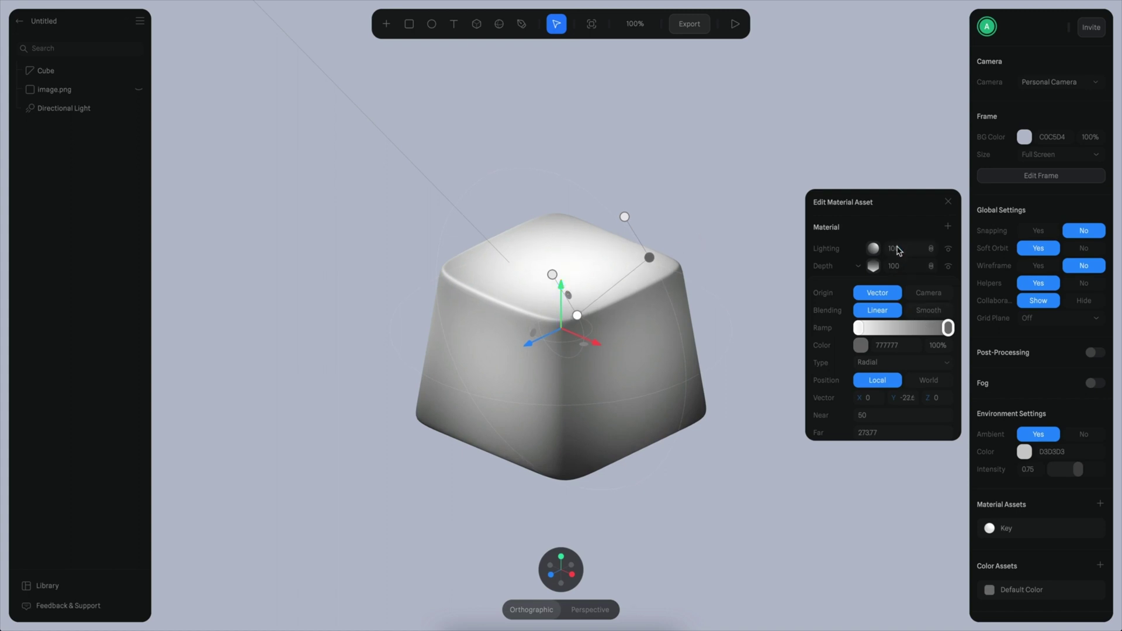
{"action": "left_click", "coordinate": [947, 281]}
- Add a second Depth layer above Lighting in the Key material and set its gradient type to Linear
{"action": "left_click", "coordinate": [947, 348]}
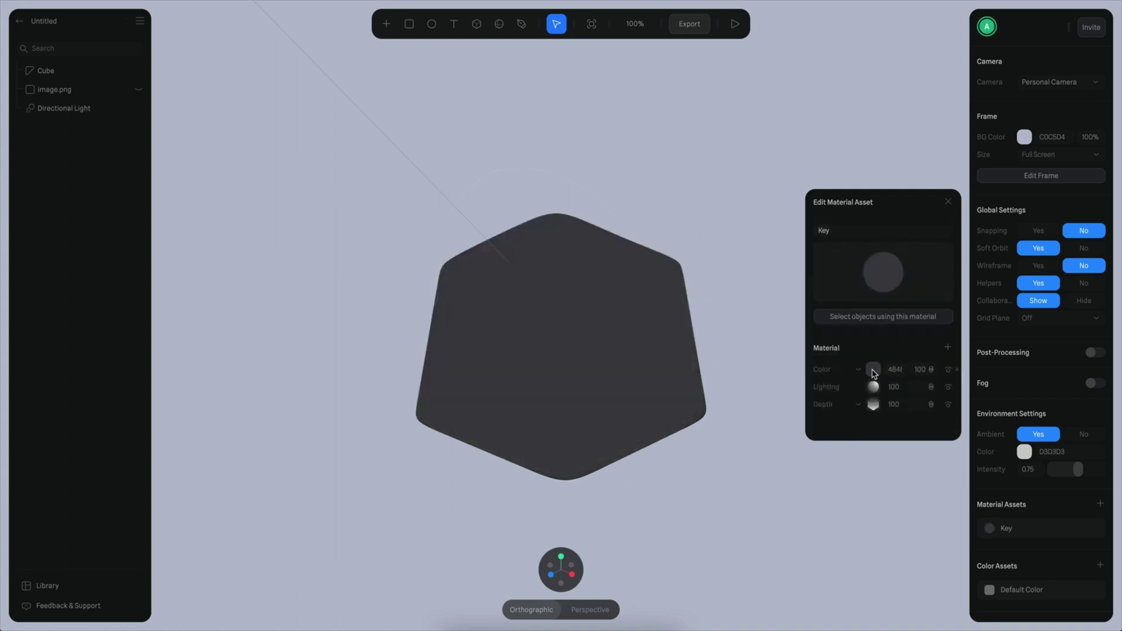
{"action": "left_click", "coordinate": [859, 370]}
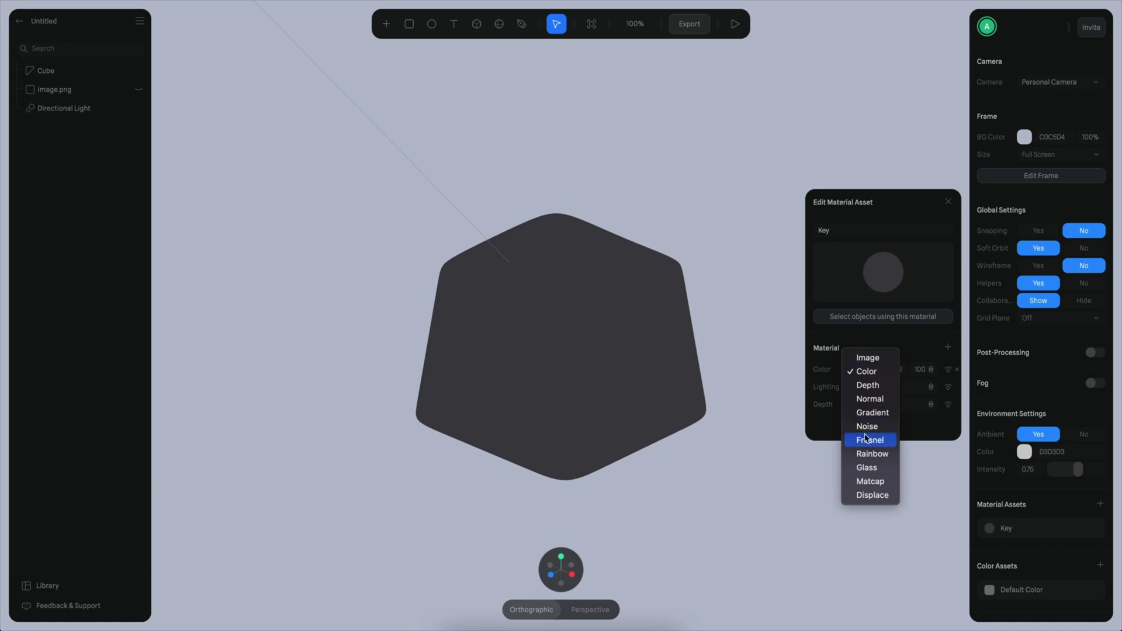
{"action": "left_click", "coordinate": [868, 385]}
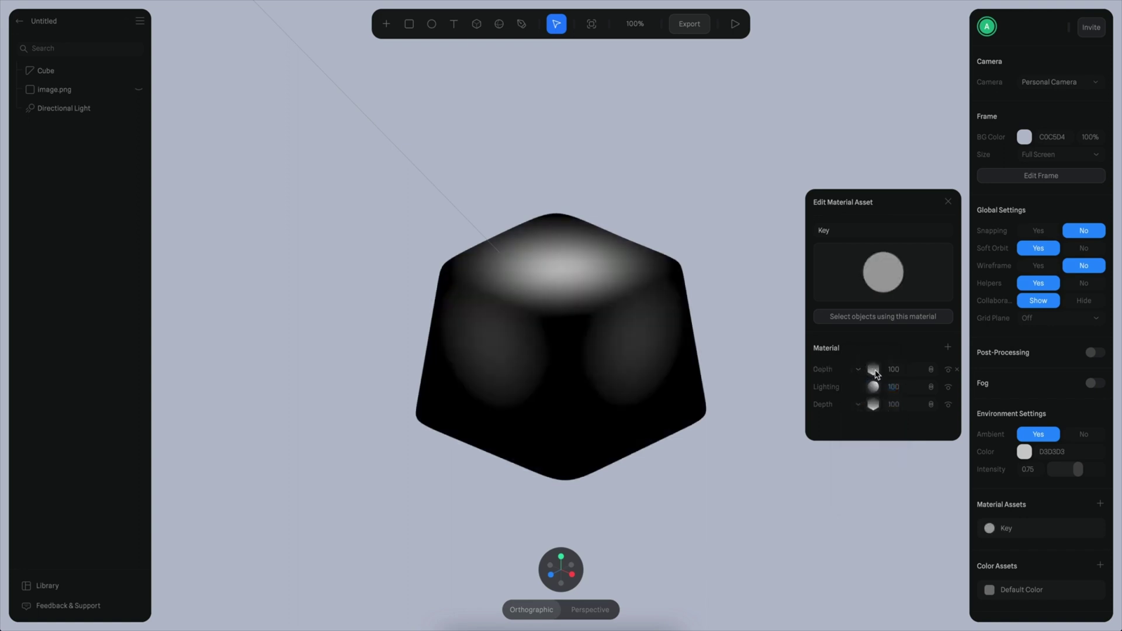
{"action": "left_click", "coordinate": [869, 370]}
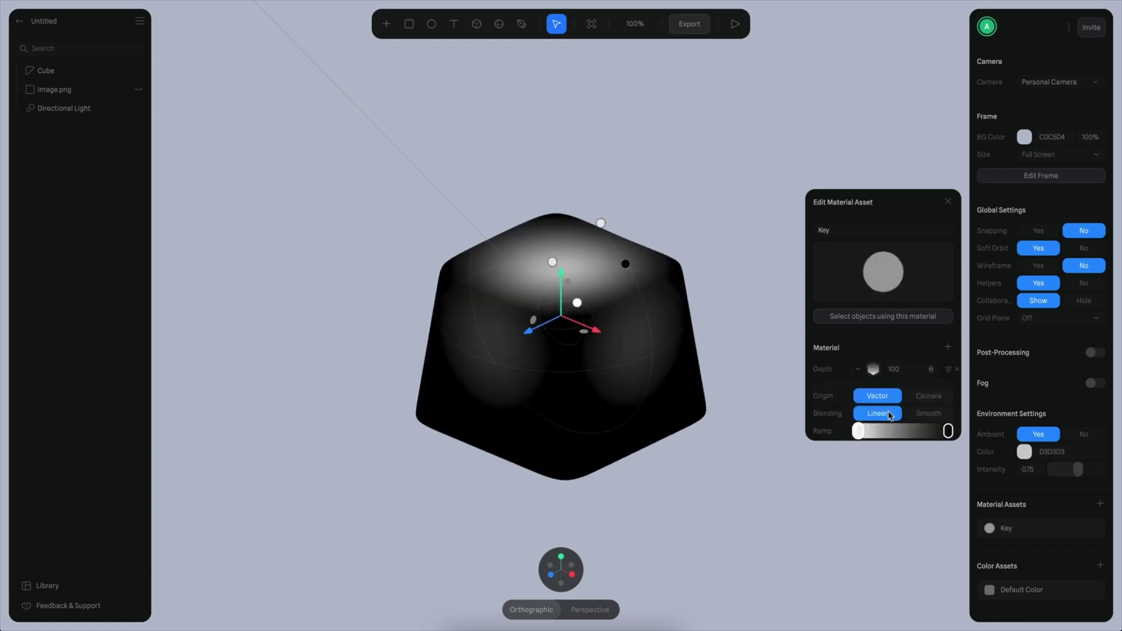
{"action": "scroll", "coordinate": [896, 384], "scroll_direction": "down", "scroll_amount": 2}
{"action": "left_click", "coordinate": [903, 354]}
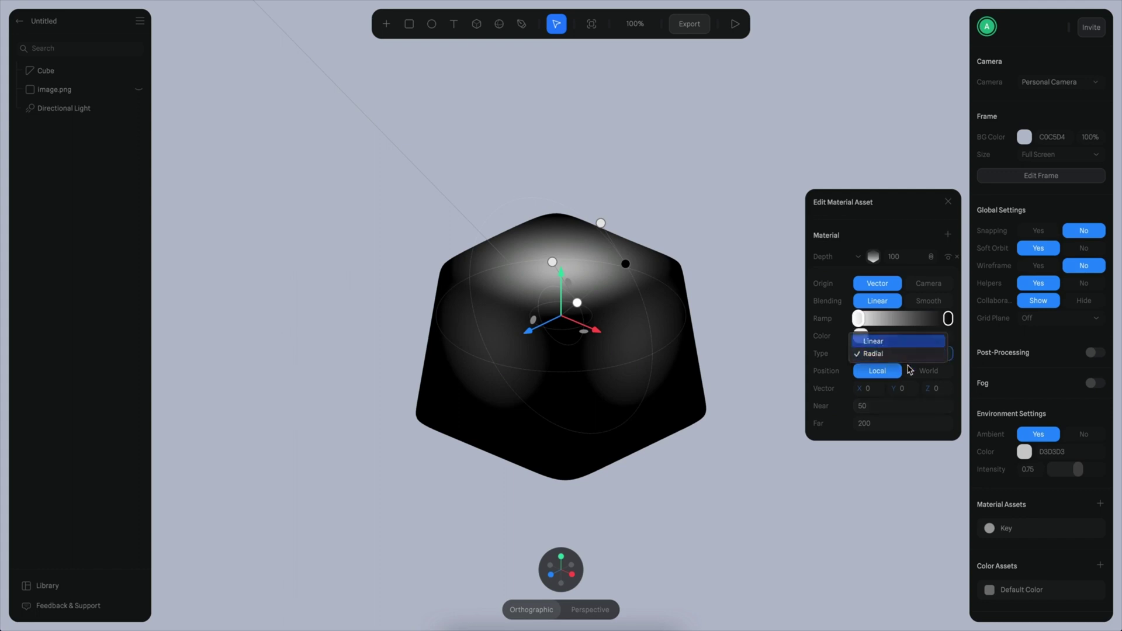
{"action": "left_click", "coordinate": [915, 369]}
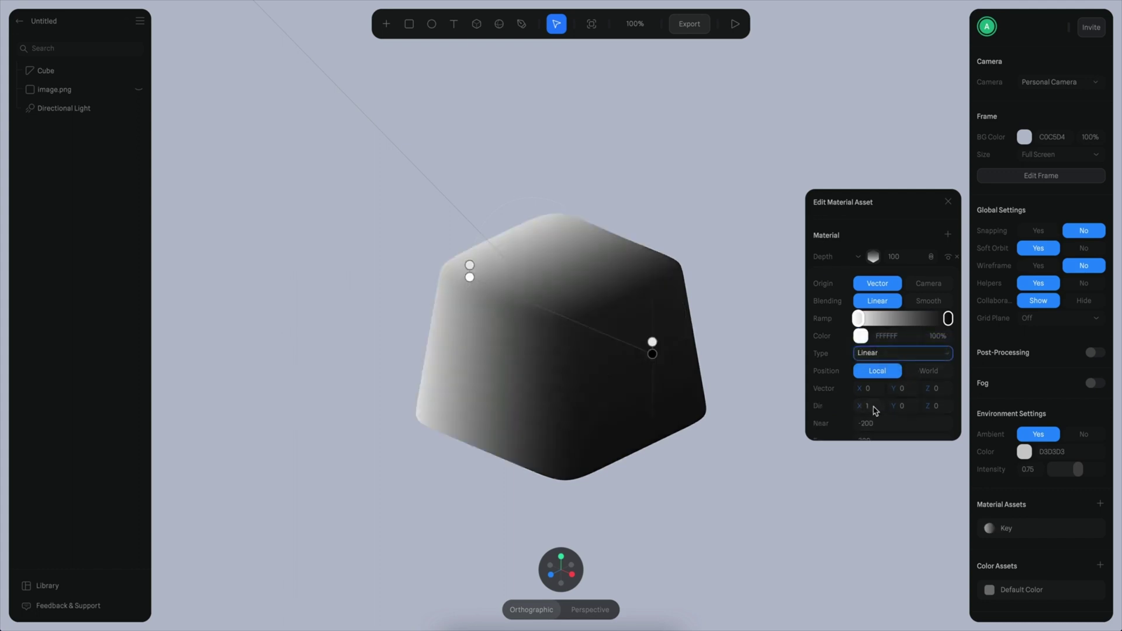
- Set the linear Depth gradient's direction to X 0 and Y 1 so it runs vertically
{"action": "left_click", "coordinate": [875, 410]}
{"action": "type", "text": "0"}
{"action": "left_click", "coordinate": [902, 406]}
{"action": "type", "text": "1"}
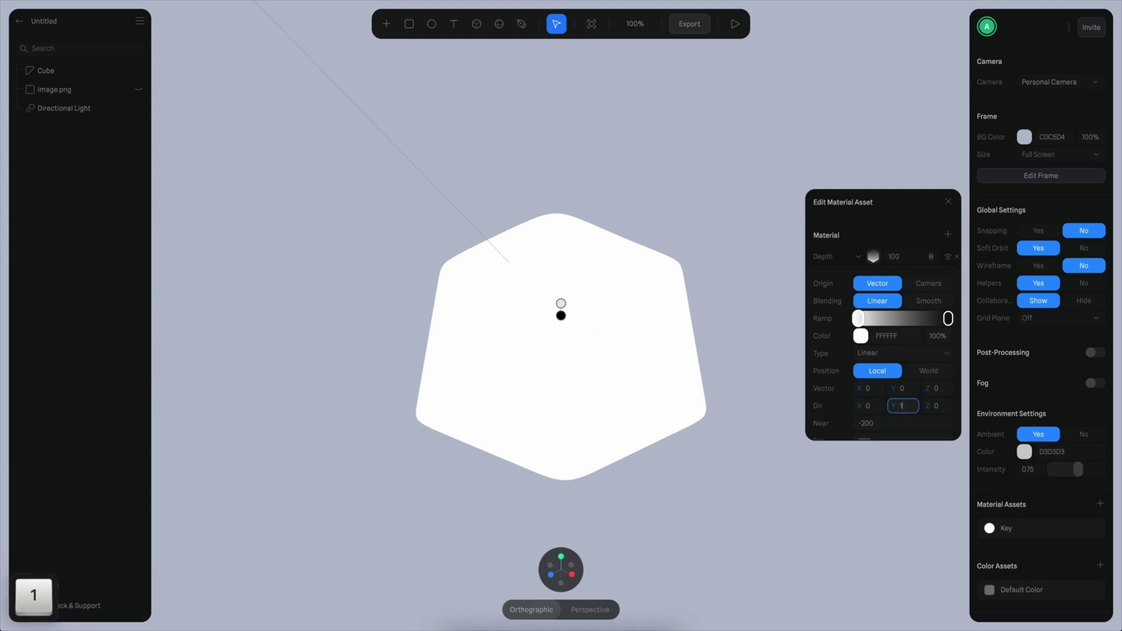
{"action": "key", "text": "Return"}
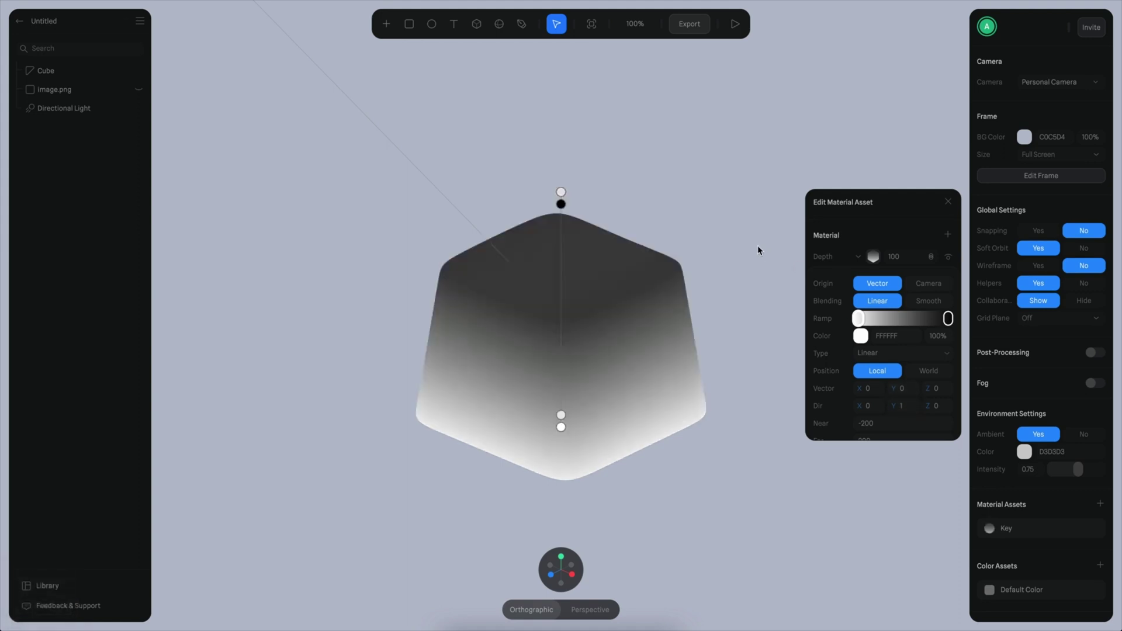
- Shorten the linear Depth gradient to a far value of about -8.22 and set its blending to Smooth
{"action": "scroll", "coordinate": [872, 382], "scroll_direction": "down", "scroll_amount": 1}
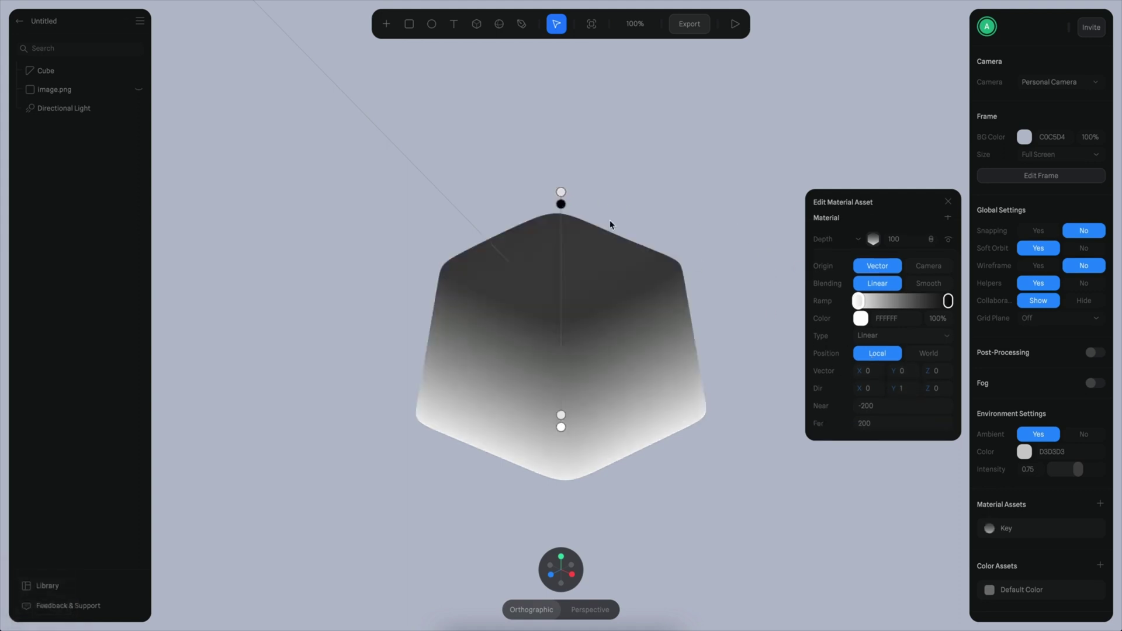
{"action": "left_click_drag", "start_coordinate": [562, 190], "coordinate": [561, 321]}
{"action": "left_click", "coordinate": [917, 284]}
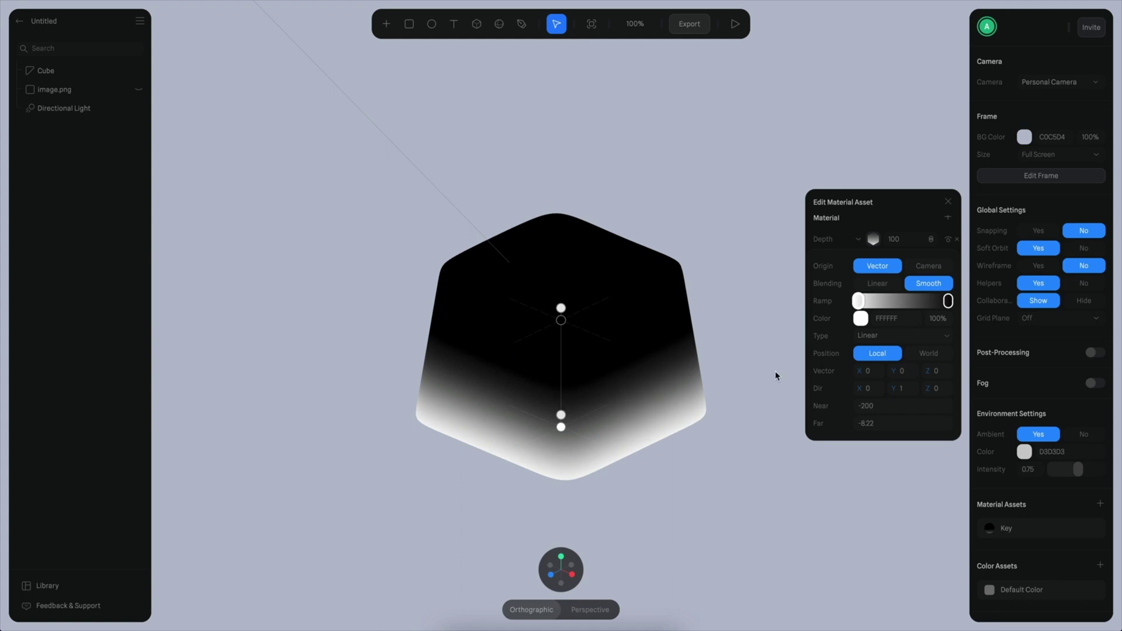
- Reverse the linear gradient's ramp so black sits at the keycap's base, and make its upper end black 000000 at 0% opacity
{"action": "left_click_drag", "start_coordinate": [859, 303], "coordinate": [948, 301]}
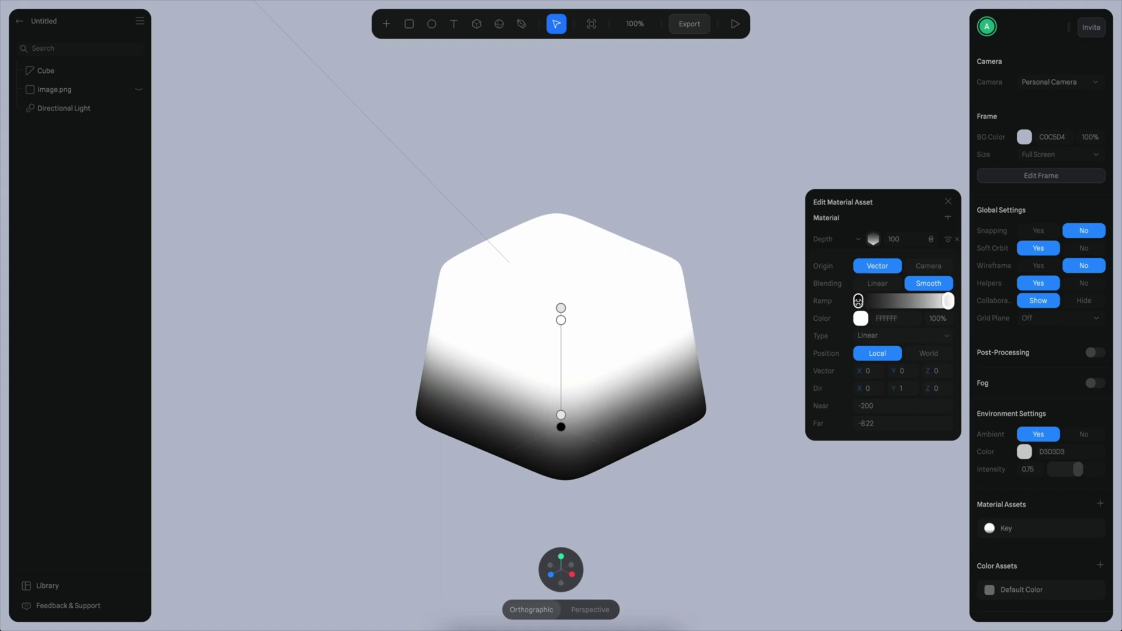
{"action": "scroll", "coordinate": [917, 347], "scroll_direction": "up", "scroll_amount": 3}
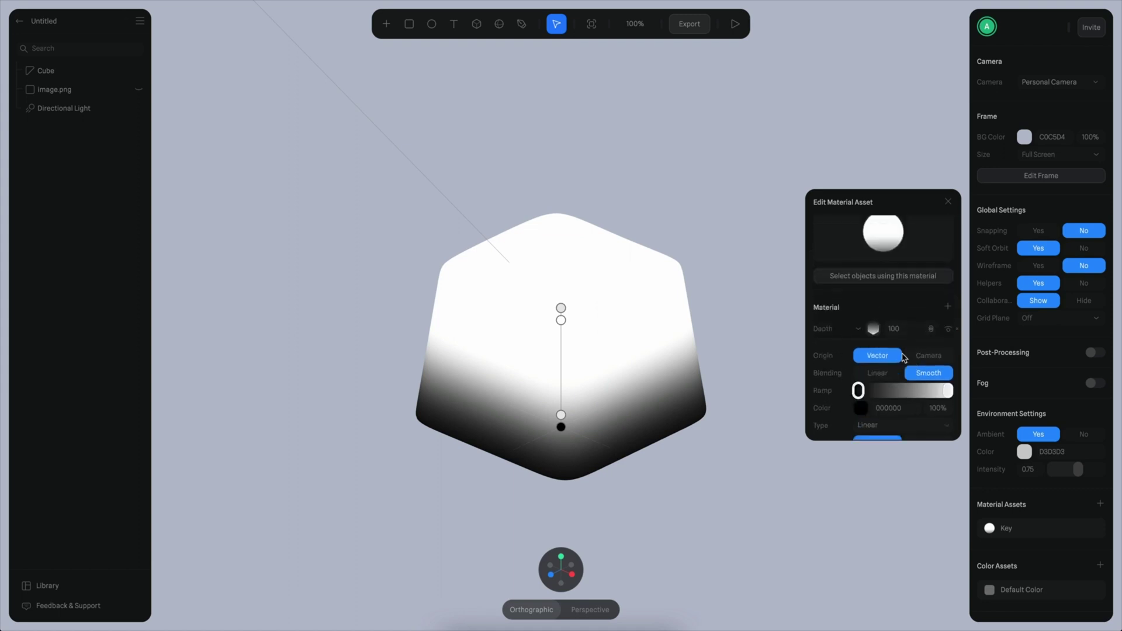
{"action": "left_click", "coordinate": [855, 413]}
{"action": "left_click", "coordinate": [859, 409]}
{"action": "left_click", "coordinate": [860, 409]}
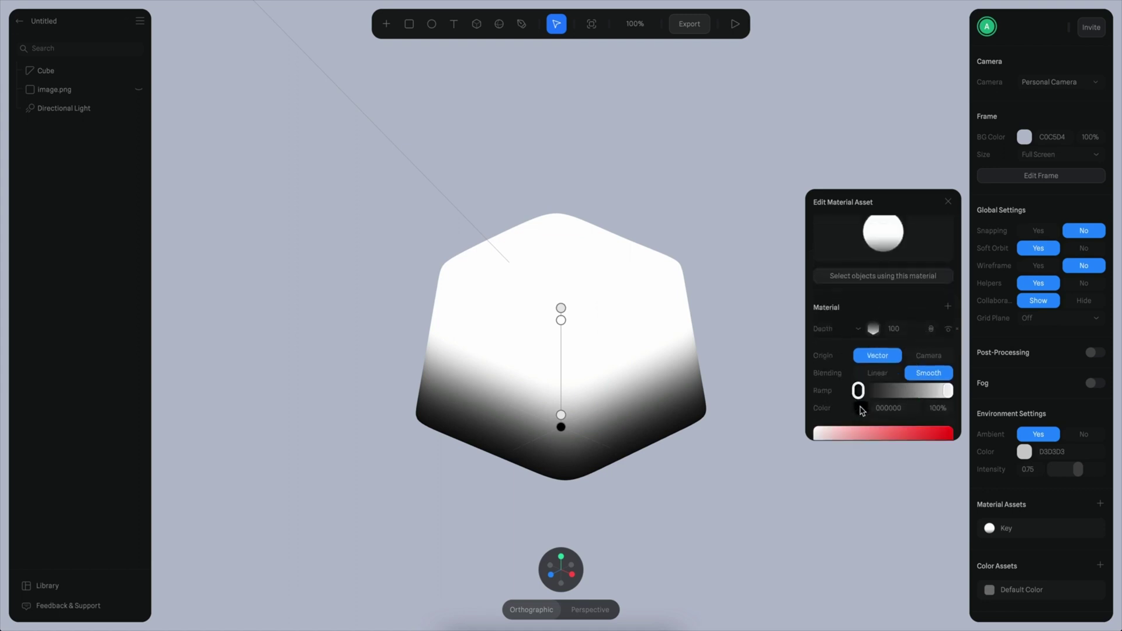
{"action": "scroll", "coordinate": [847, 357], "scroll_direction": "down", "scroll_amount": 5}
{"action": "scroll", "coordinate": [896, 351], "scroll_direction": "up", "scroll_amount": 4}
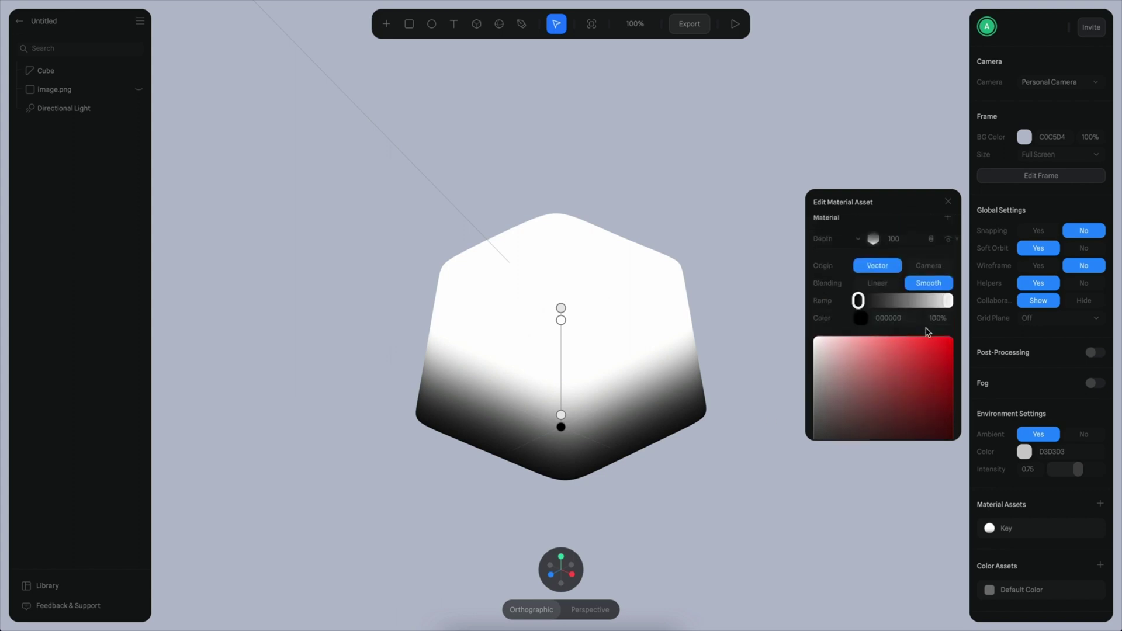
{"action": "left_click", "coordinate": [947, 301]}
{"action": "scroll", "coordinate": [846, 403], "scroll_direction": "down", "scroll_amount": 4}
{"action": "left_click_drag", "start_coordinate": [843, 346], "coordinate": [767, 427]}
{"action": "left_click_drag", "start_coordinate": [859, 411], "coordinate": [763, 419]}
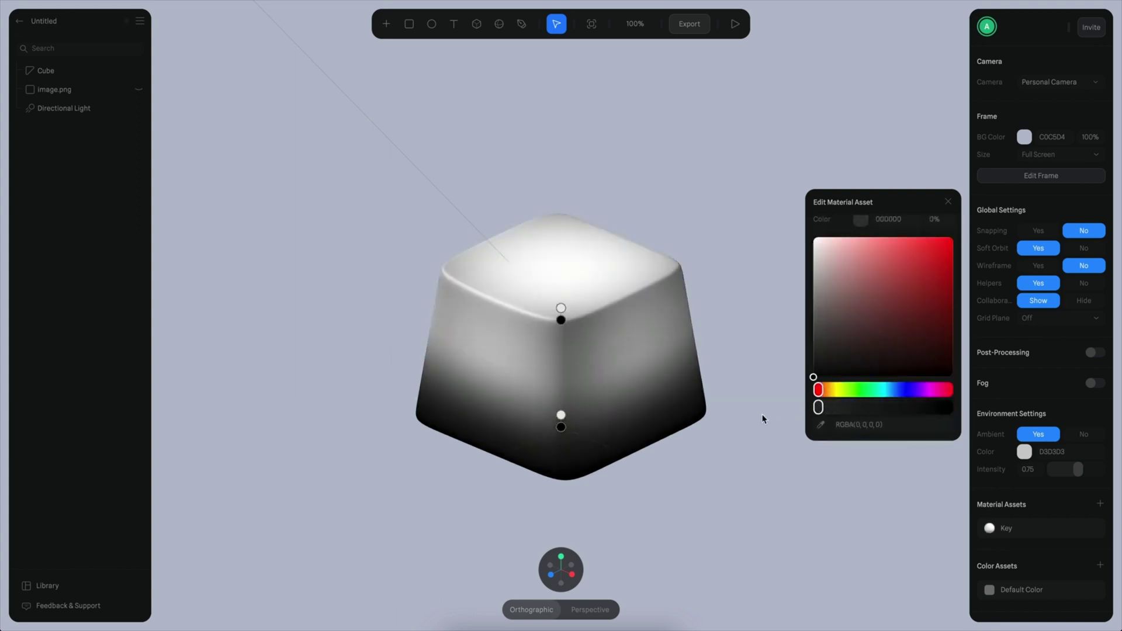
- Reduce the linear Depth layer's opacity to about 28 for a subtler shadow at the keycap's base
{"action": "scroll", "coordinate": [875, 422], "scroll_direction": "up", "scroll_amount": 4}
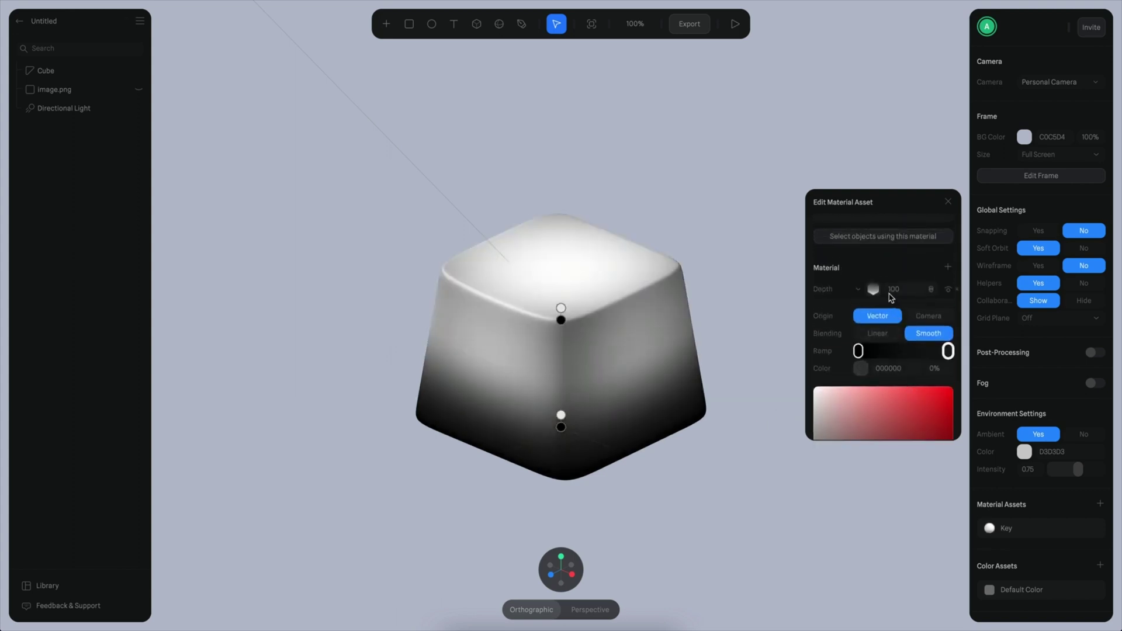
{"action": "left_click_drag", "start_coordinate": [887, 290], "coordinate": [841, 291]}
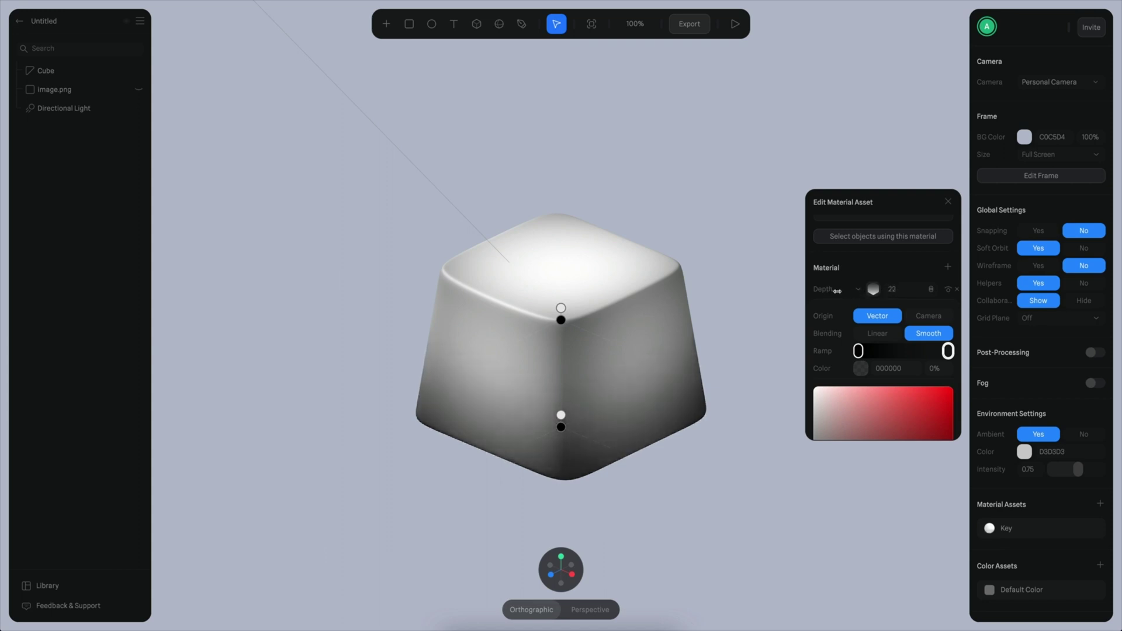
{"action": "left_click", "coordinate": [754, 207]}
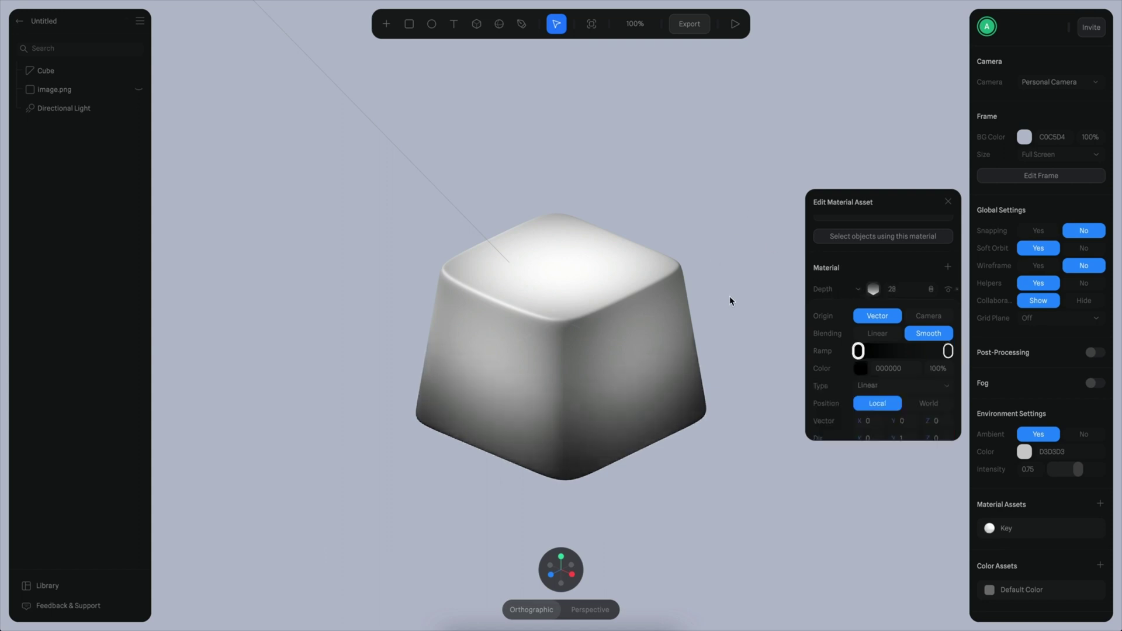
- Close the material editor and change the frame's background colour to light grey DADADA
{"action": "scroll", "coordinate": [725, 281], "scroll_direction": "down", "scroll_amount": 3, "text": "super"}
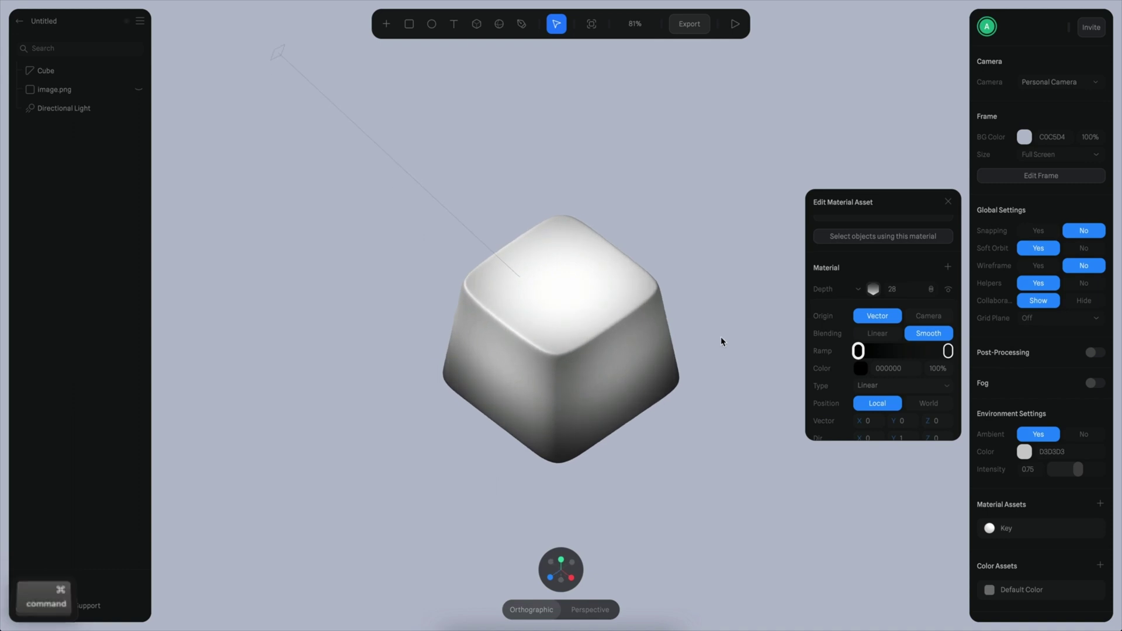
{"action": "scroll", "coordinate": [724, 345], "scroll_direction": "up", "scroll_amount": 3, "text": "super"}
{"action": "left_click", "coordinate": [948, 204]}
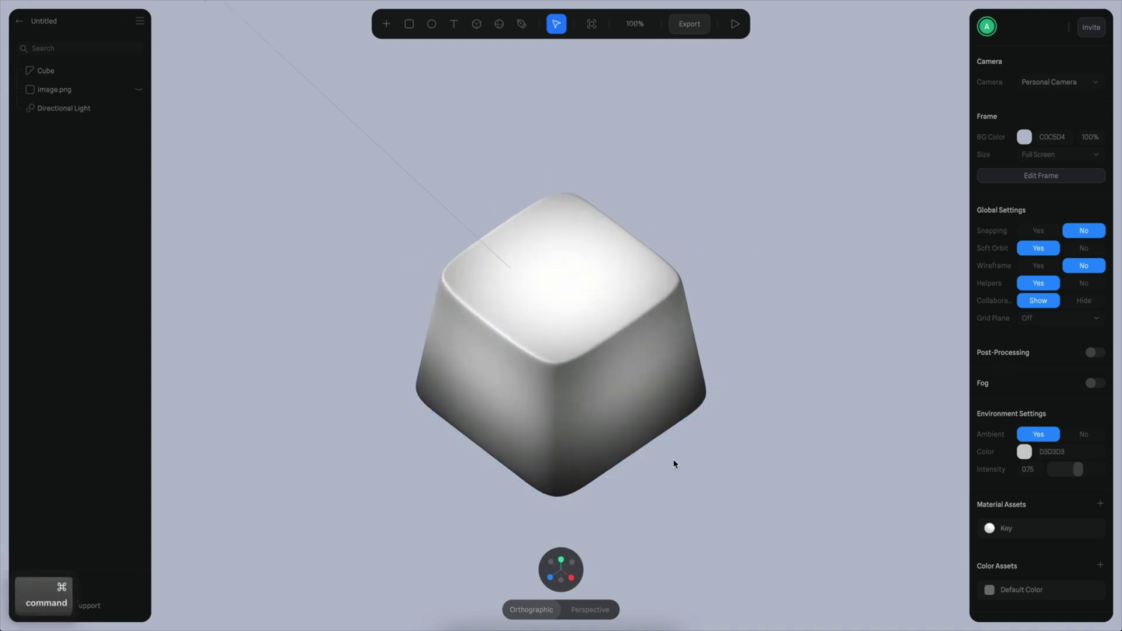
{"action": "scroll", "coordinate": [674, 461], "scroll_direction": "down", "scroll_amount": 1, "text": "super"}
{"action": "left_click", "coordinate": [1024, 137]}
{"action": "left_click_drag", "start_coordinate": [977, 186], "coordinate": [969, 178]}
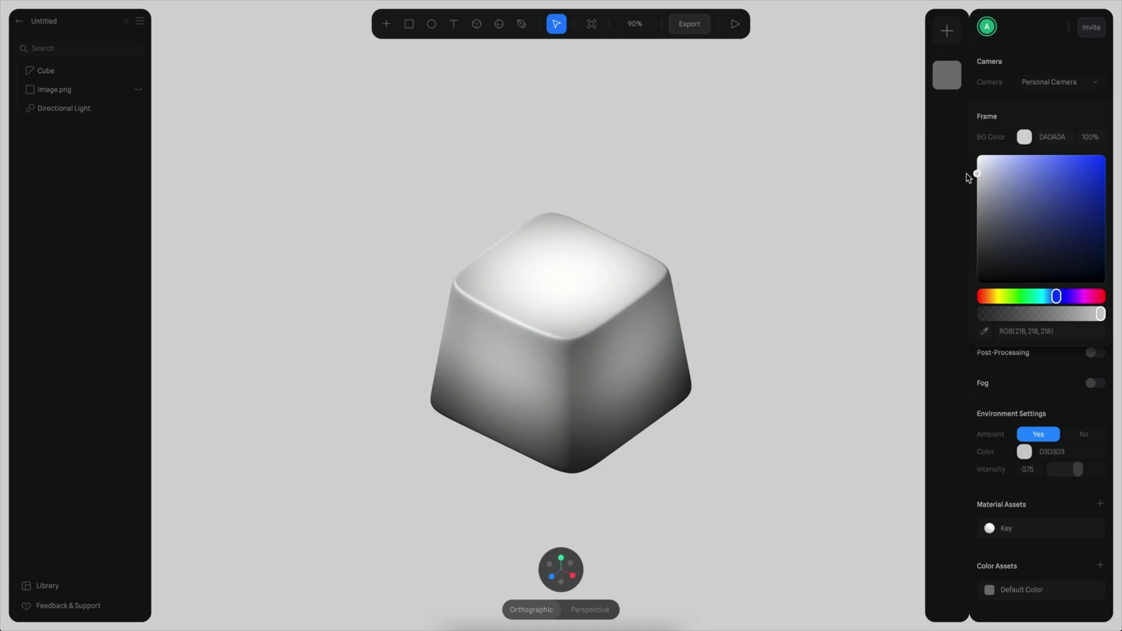
{"action": "left_click", "coordinate": [769, 183]}
- Reopen the keycap's Key material and review its stack of Depth and Lighting layers
{"action": "scroll", "coordinate": [731, 402], "scroll_direction": "up", "scroll_amount": 3, "text": "super"}
{"action": "left_click", "coordinate": [723, 349]}
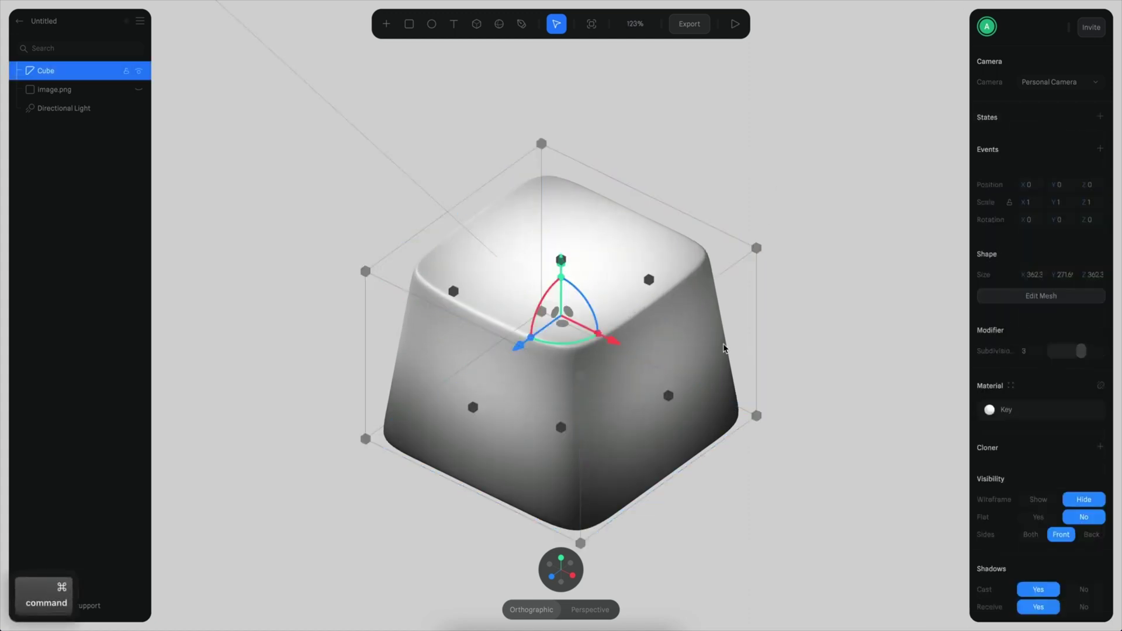
{"action": "left_click", "coordinate": [1007, 410]}
{"action": "left_click", "coordinate": [889, 550]}
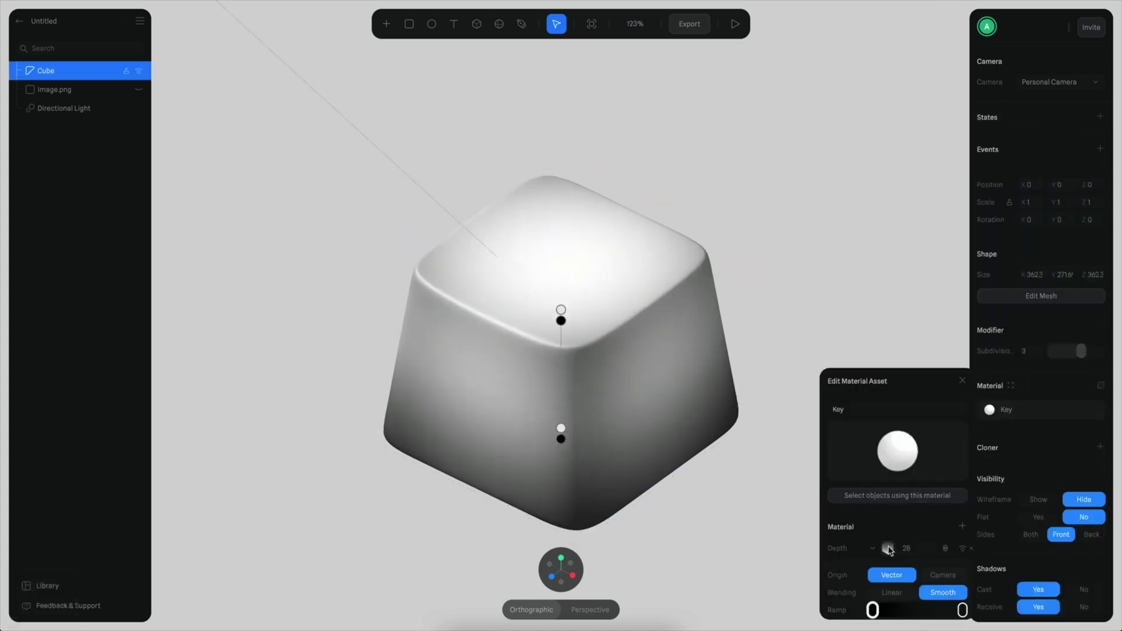
{"action": "scroll", "coordinate": [889, 550], "scroll_direction": "down", "scroll_amount": 3}
{"action": "left_click", "coordinate": [889, 416]}
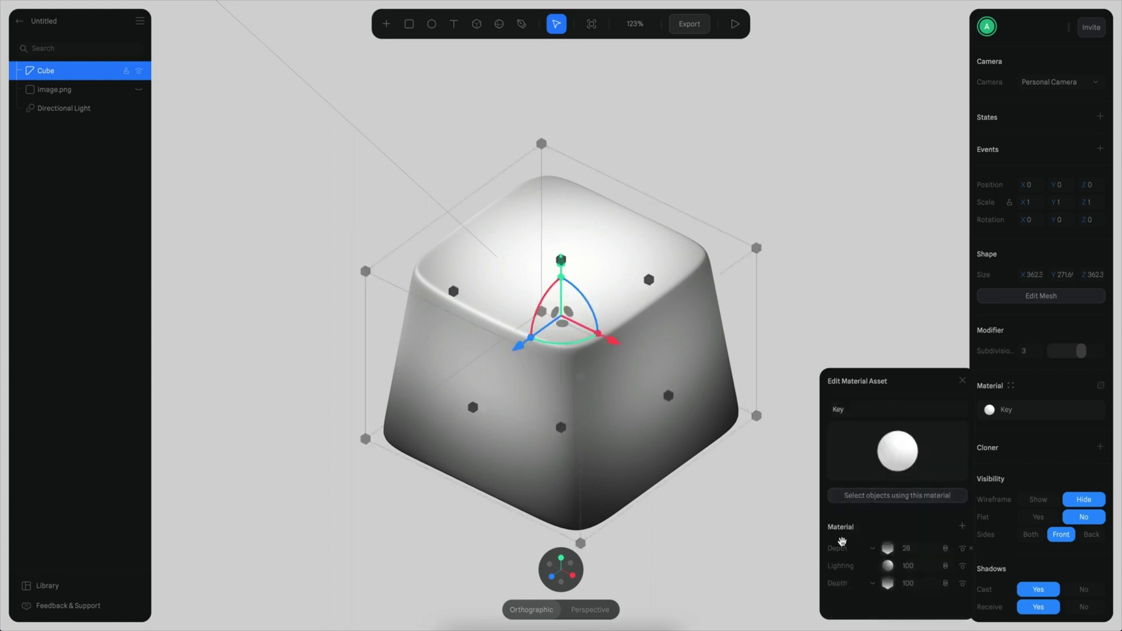
{"action": "mouse_move", "coordinate": [842, 542]}
{"action": "left_mouse_down"}
{"action": "mouse_move", "coordinate": [851, 559]}
{"action": "mouse_move", "coordinate": [895, 567]}
{"action": "left_mouse_up"}
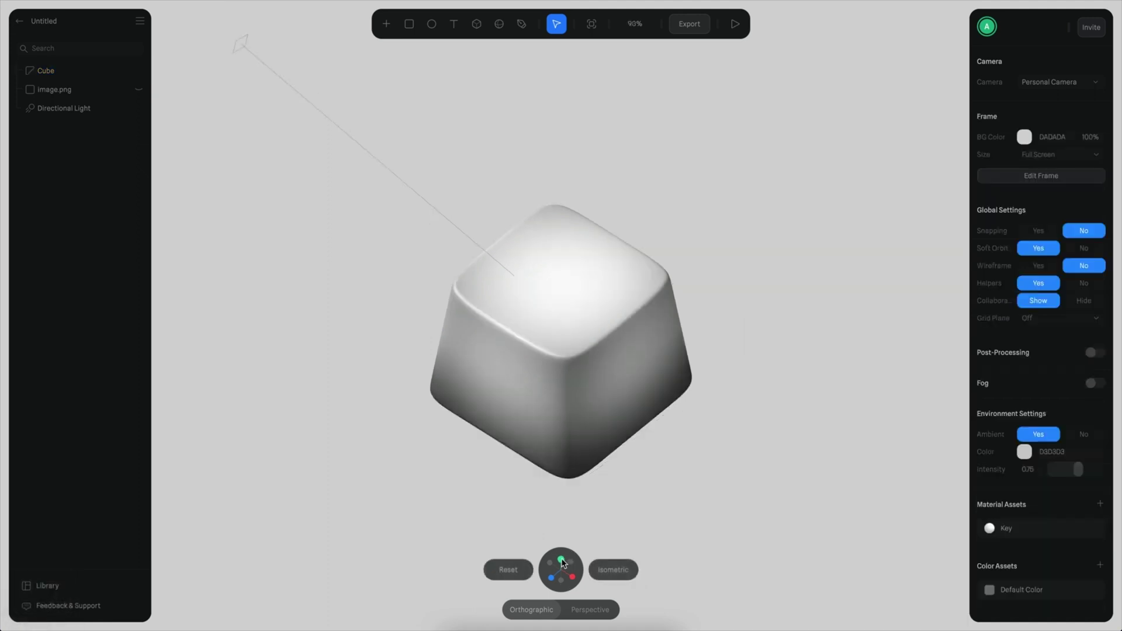
- From the top view, add a text object reading 1 near the upper-left corner of the keycap's top face
{"action": "left_click", "coordinate": [561, 561]}
{"action": "scroll", "coordinate": [697, 345], "scroll_direction": "up", "scroll_amount": 3, "text": "super"}
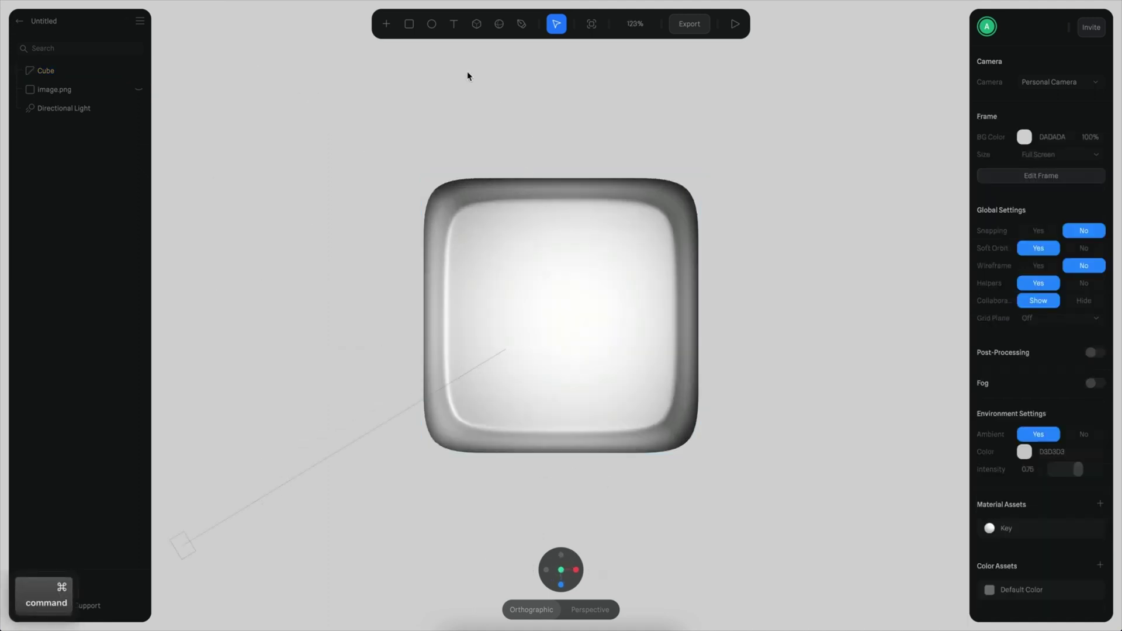
{"action": "left_click", "coordinate": [455, 24]}
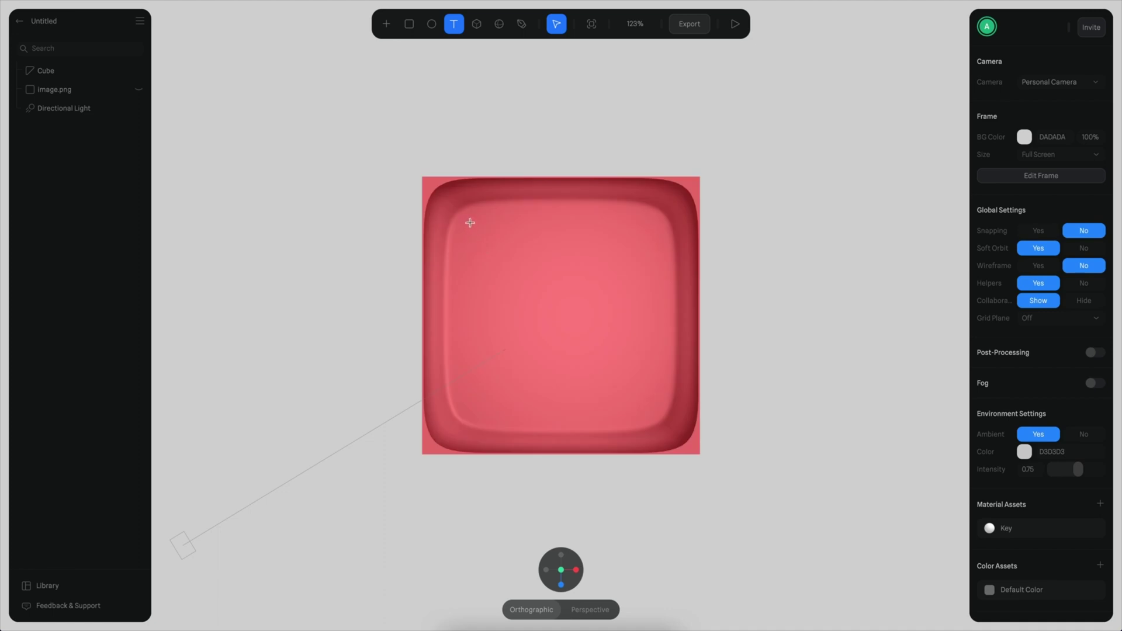
{"action": "left_click", "coordinate": [470, 223]}
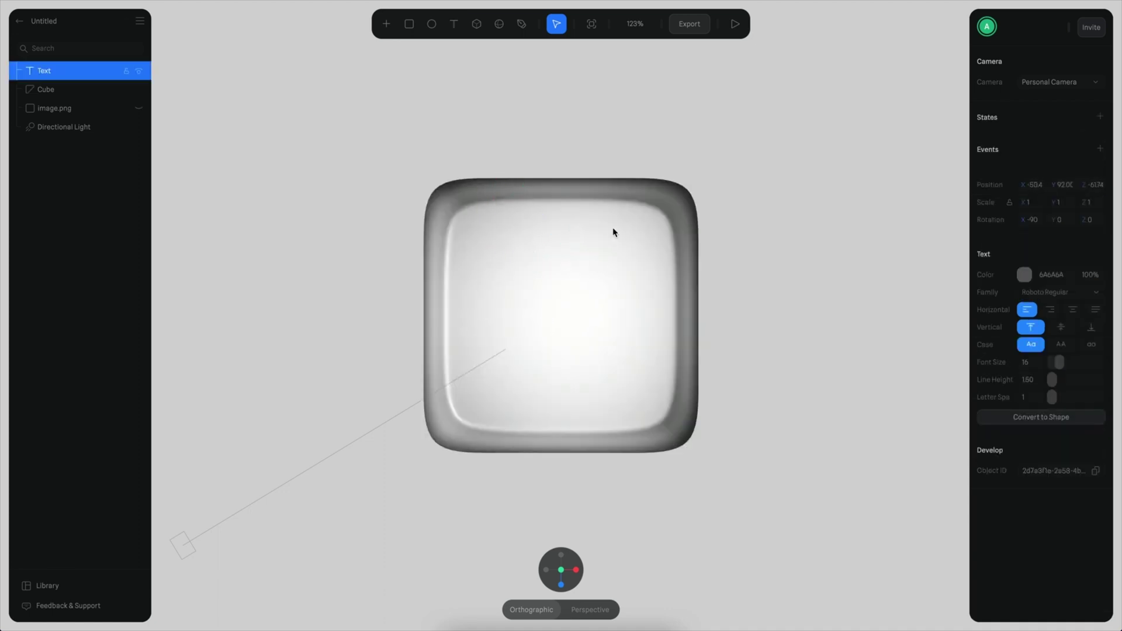
{"action": "type", "text": "1"}
{"action": "key", "text": "Escape"}
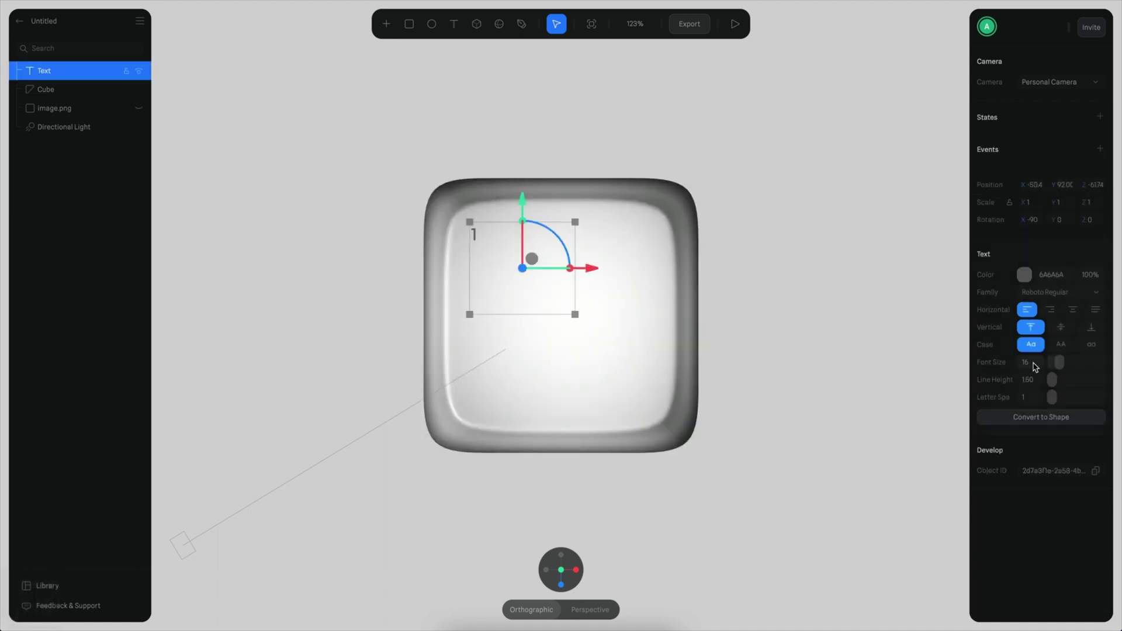
- Enlarge the 1 on the keycap to a font size of 64
{"action": "left_click_drag", "start_coordinate": [1054, 362], "coordinate": [1065, 362]}
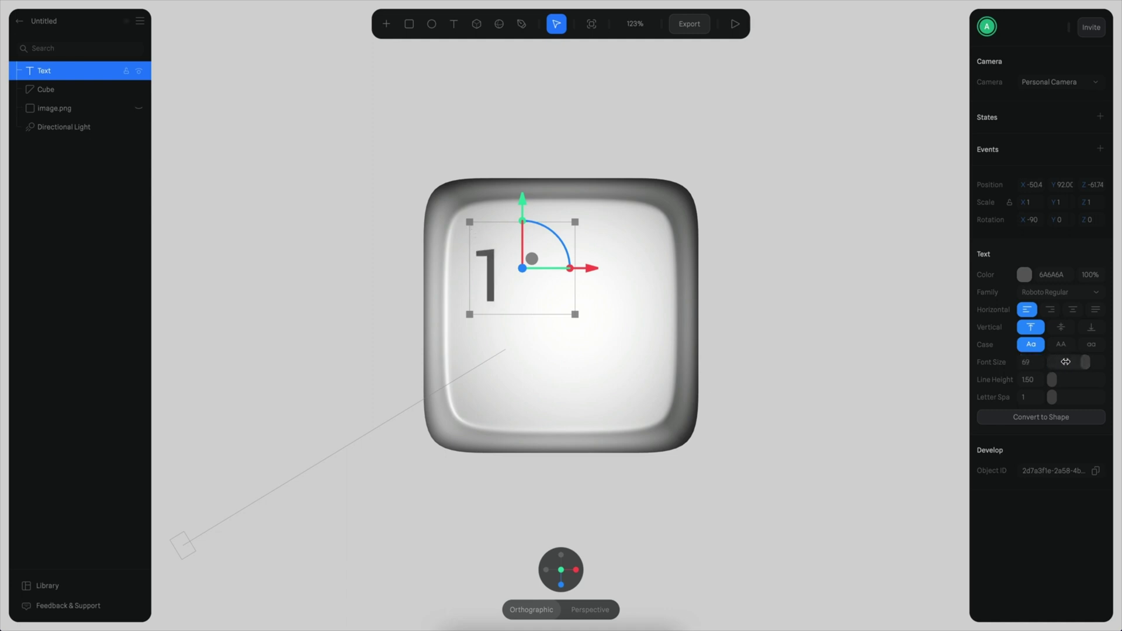
{"action": "left_click", "coordinate": [1043, 365]}
{"action": "type", "text": "72"}
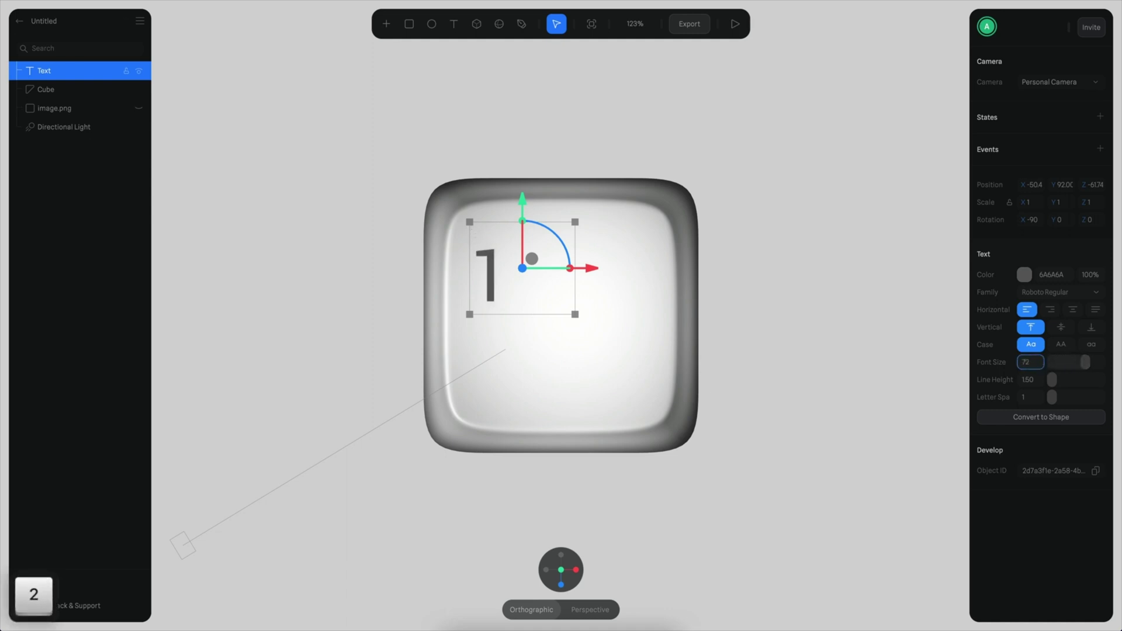
{"action": "key", "text": "Return"}
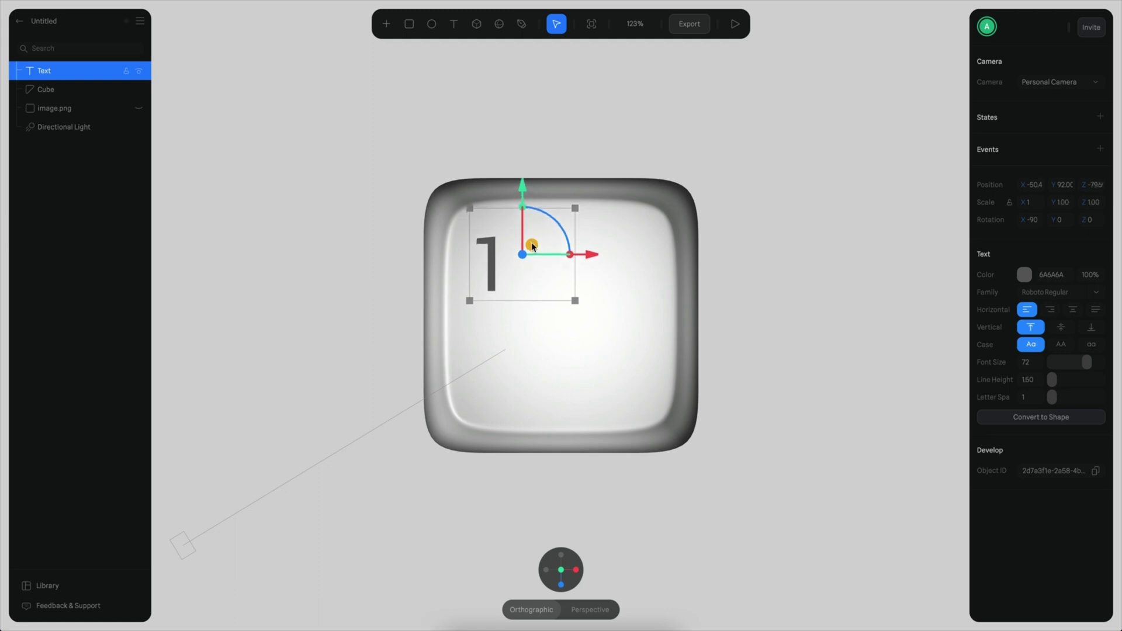
{"action": "left_click_drag", "start_coordinate": [1085, 364], "coordinate": [1080, 363]}
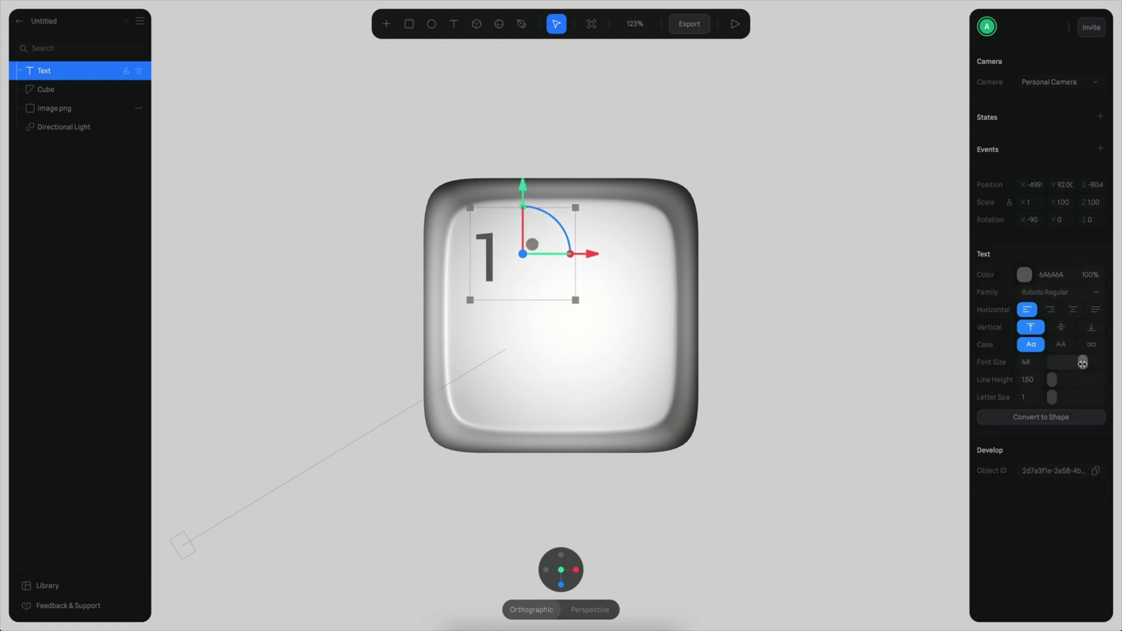
- Fine-tune the 1's position along both horizontal axes so it sits slightly inside the keycap's upper-left corner
{"action": "left_click_drag", "start_coordinate": [532, 244], "coordinate": [536, 252]}
{"action": "left_click_drag", "start_coordinate": [731, 206], "coordinate": [794, 278], "text": "alt"}
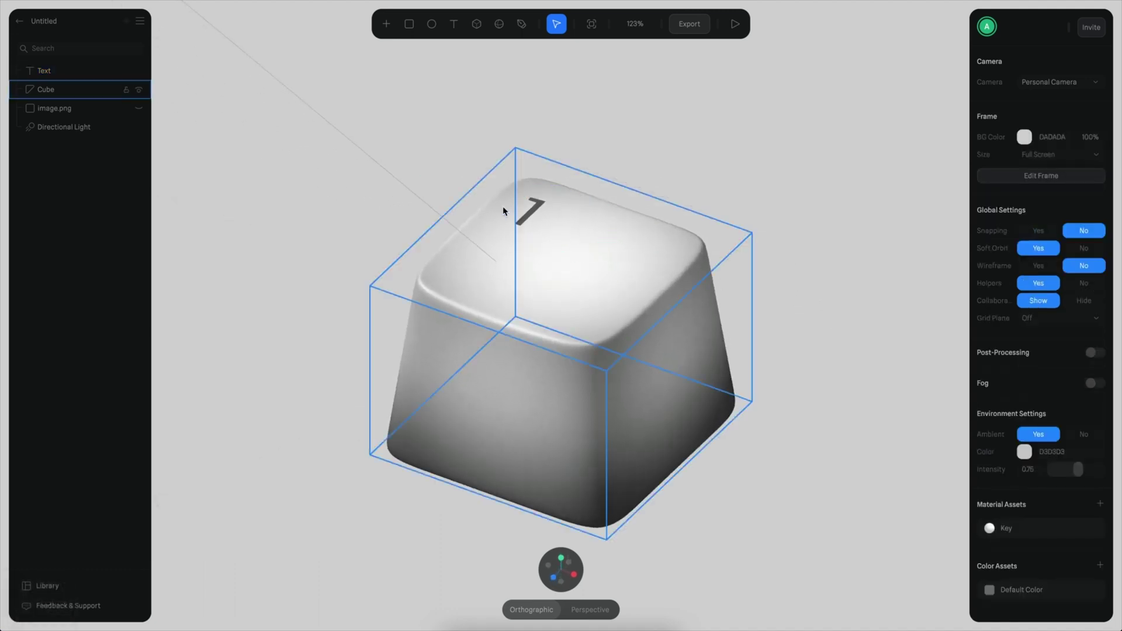
{"action": "left_click", "coordinate": [520, 213]}
{"action": "left_click_drag", "start_coordinate": [613, 240], "coordinate": [616, 242]}
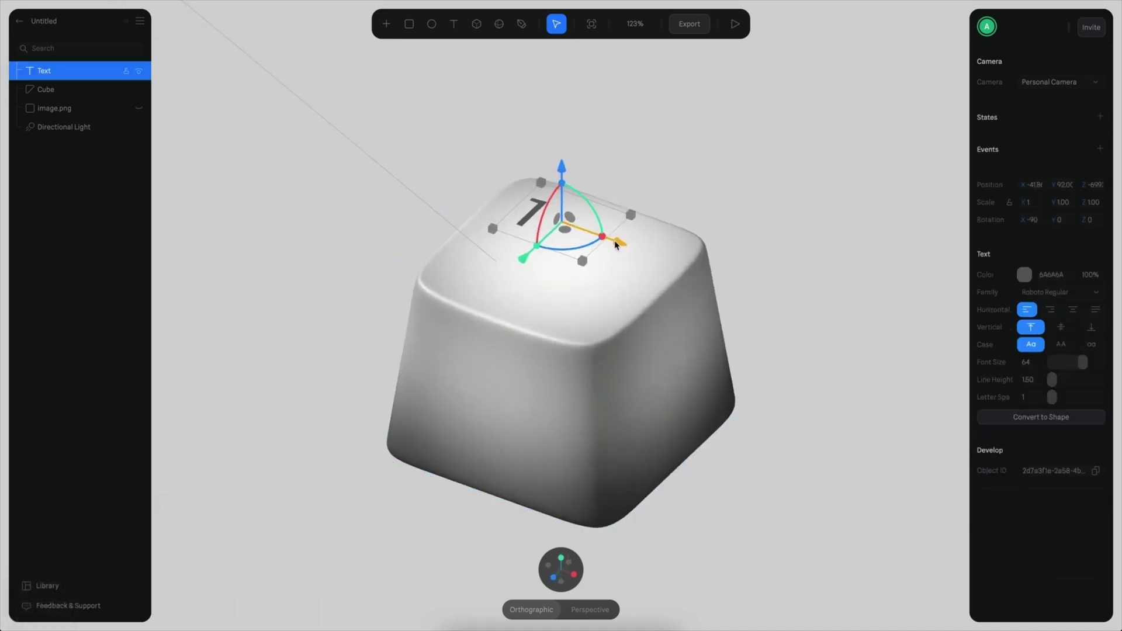
{"action": "scroll", "coordinate": [762, 294], "scroll_direction": "down", "scroll_amount": 5, "text": "super"}
{"action": "left_click_drag", "start_coordinate": [752, 263], "coordinate": [754, 326], "text": "alt"}
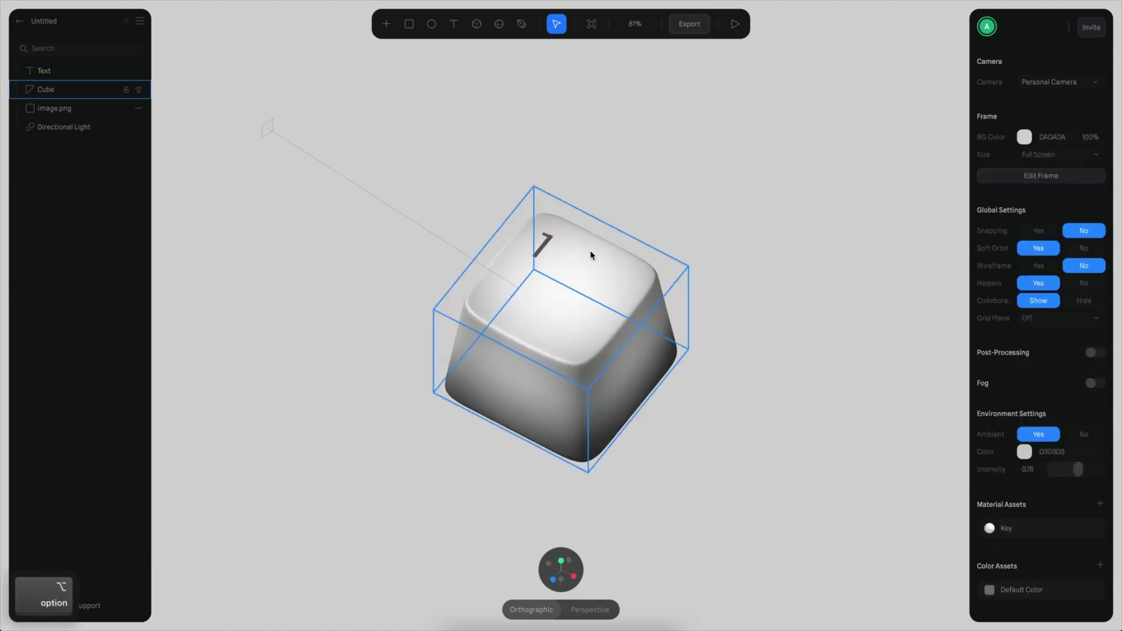
{"action": "left_click", "coordinate": [538, 251]}
{"action": "left_click_drag", "start_coordinate": [524, 304], "coordinate": [522, 307]}
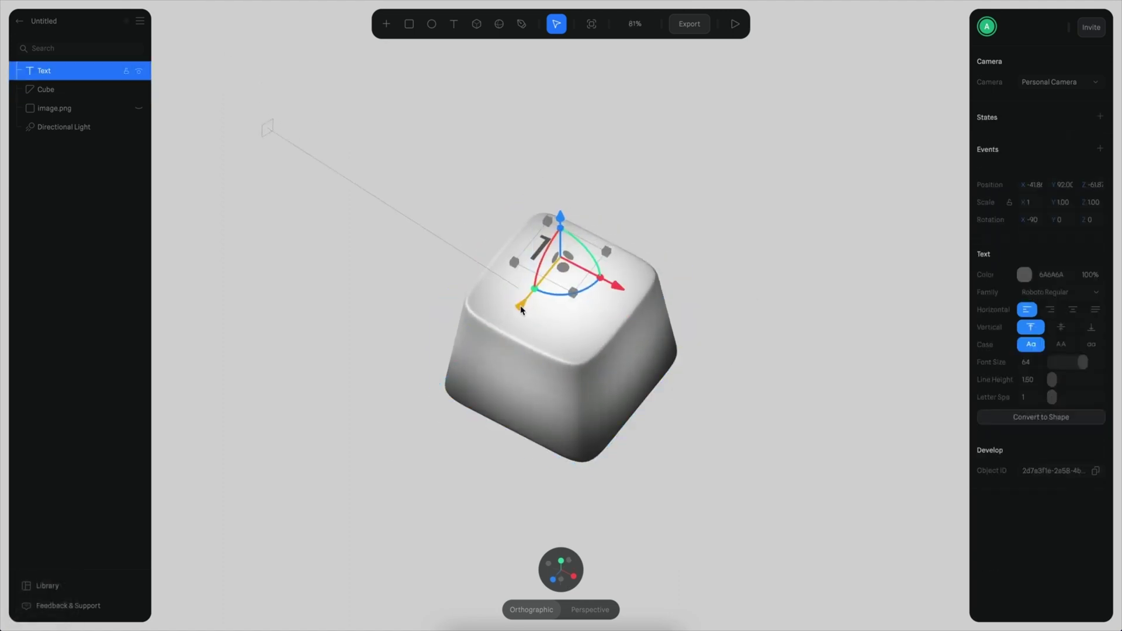
{"action": "key", "text": "Escape"}
- Group the text and the cube together and name the group Key 1
{"action": "left_click", "coordinate": [559, 241]}
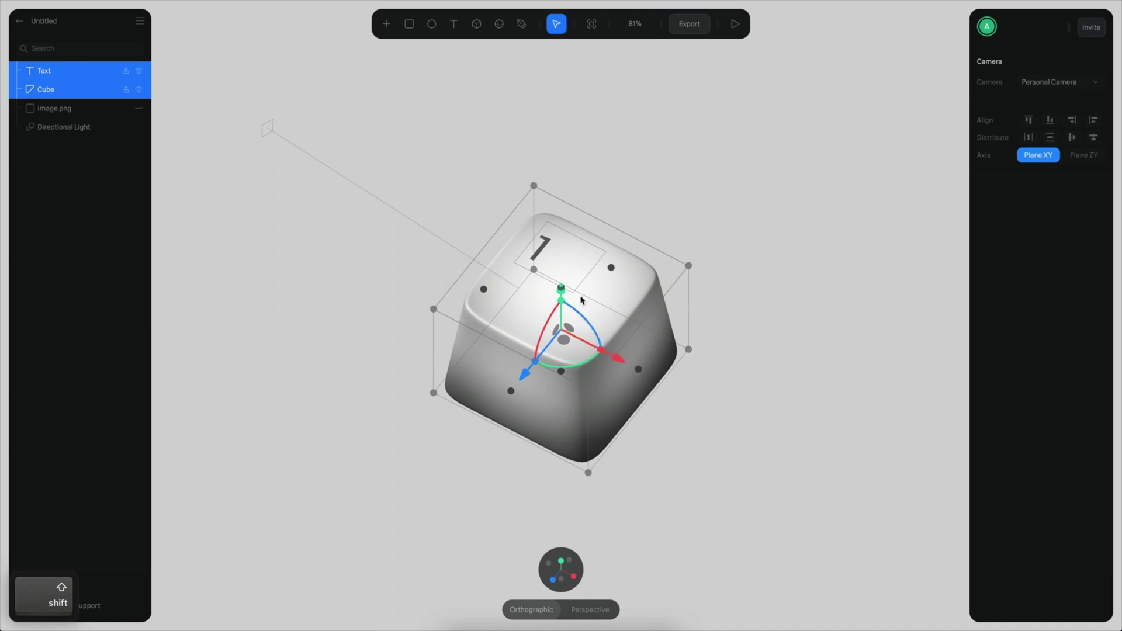
{"action": "key", "text": "super+g"}
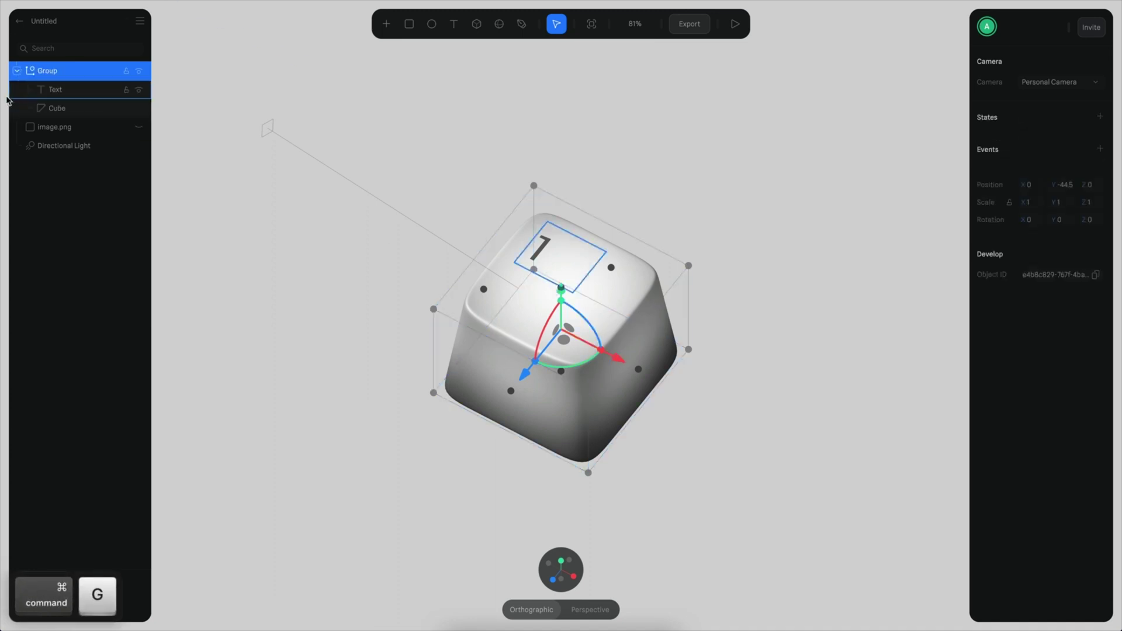
{"action": "double_click", "coordinate": [47, 71]}
{"action": "type", "text": "Key "}
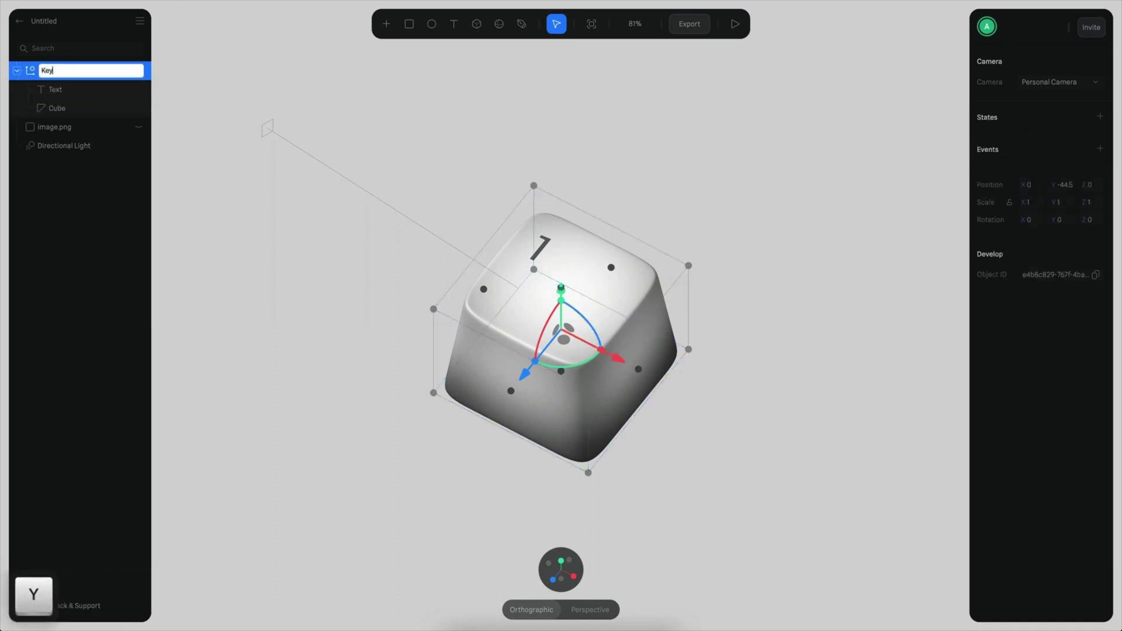
{"action": "type", "text": "1"}
{"action": "key", "text": "Return"}
{"action": "left_click", "coordinate": [232, 115]}
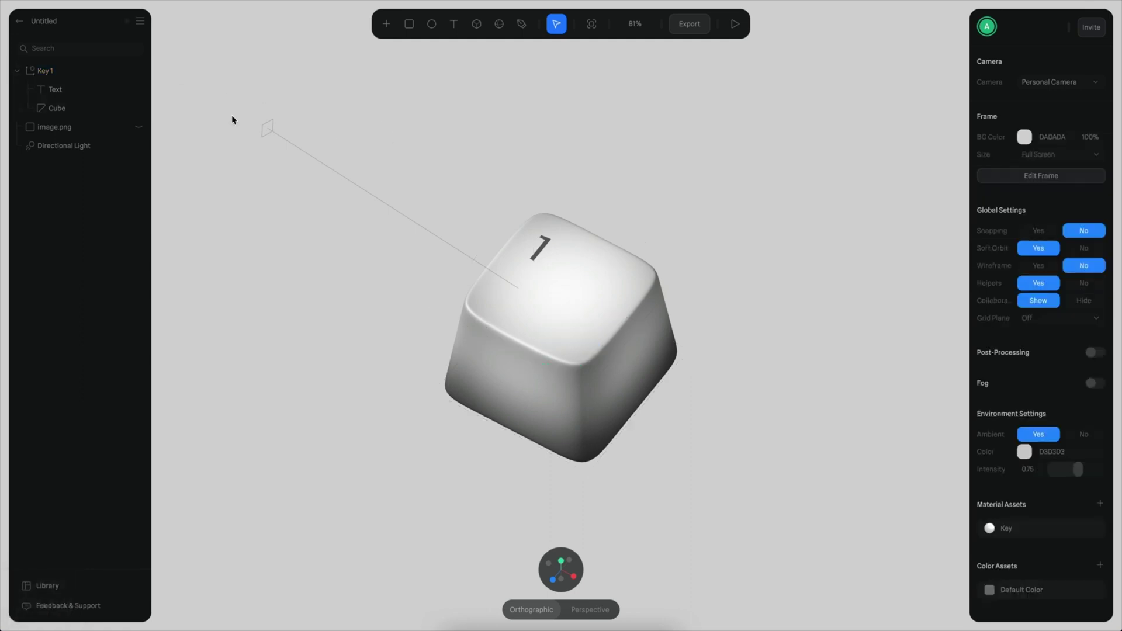
- Duplicate the Key 1 group and place the copy beside it along X at about 373.8, leaving a narrow gap
{"action": "left_click", "coordinate": [65, 73]}
{"action": "key", "text": "super+d"}
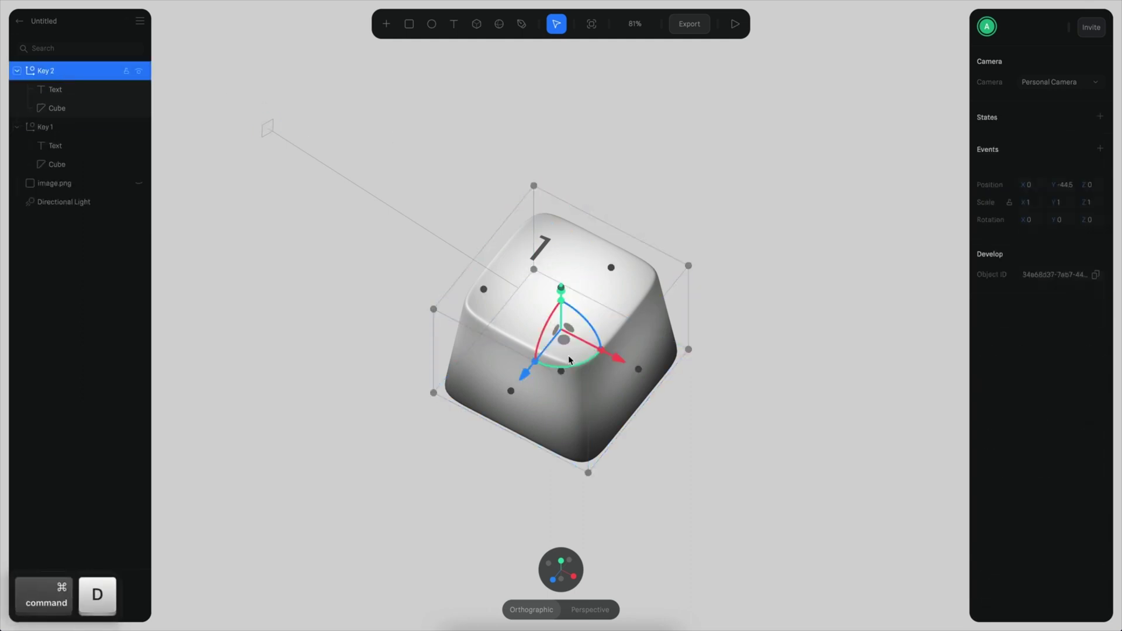
{"action": "scroll", "coordinate": [735, 396], "scroll_direction": "down", "scroll_amount": 3}
{"action": "right_click_drag", "start_coordinate": [736, 396], "coordinate": [682, 300], "text": "alt"}
{"action": "left_click_drag", "start_coordinate": [566, 266], "coordinate": [687, 311]}
{"action": "left_click", "coordinate": [561, 561]}
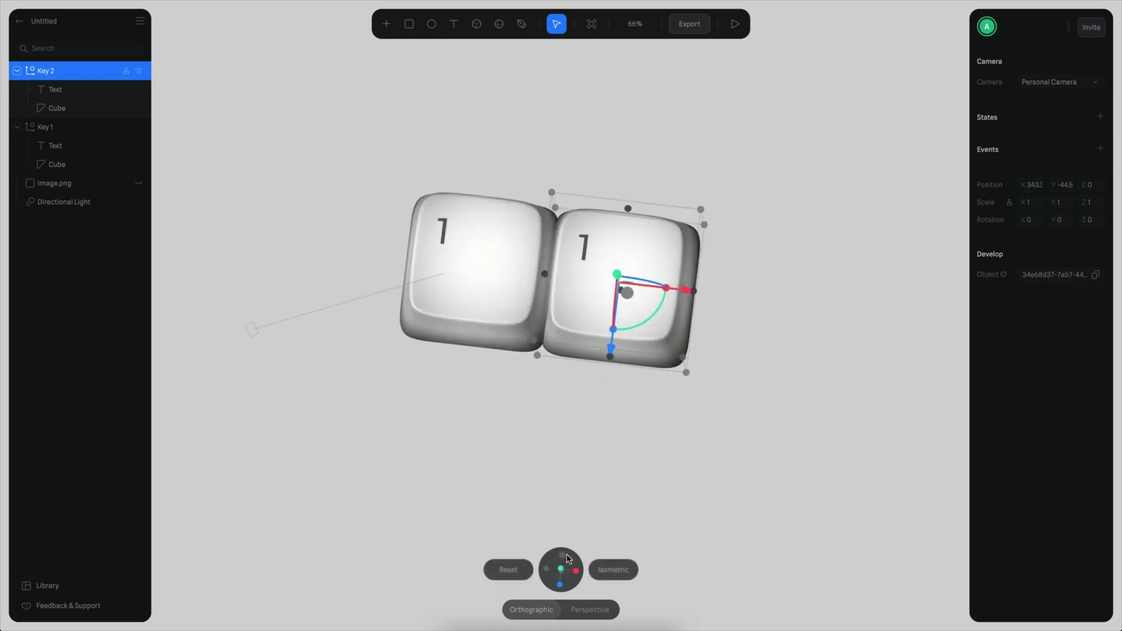
{"action": "left_click_drag", "start_coordinate": [688, 281], "coordinate": [700, 282]}
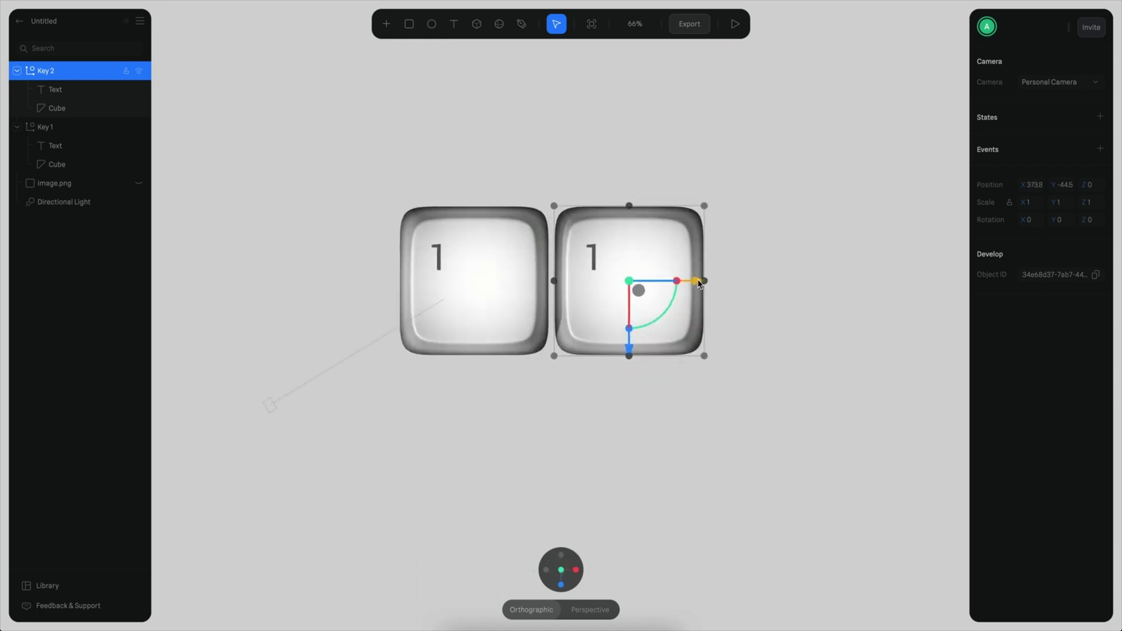
- Duplicate both keys and move the copies along Z in front of them to form a two-by-two block
{"action": "left_click", "coordinate": [446, 305], "text": "shift"}
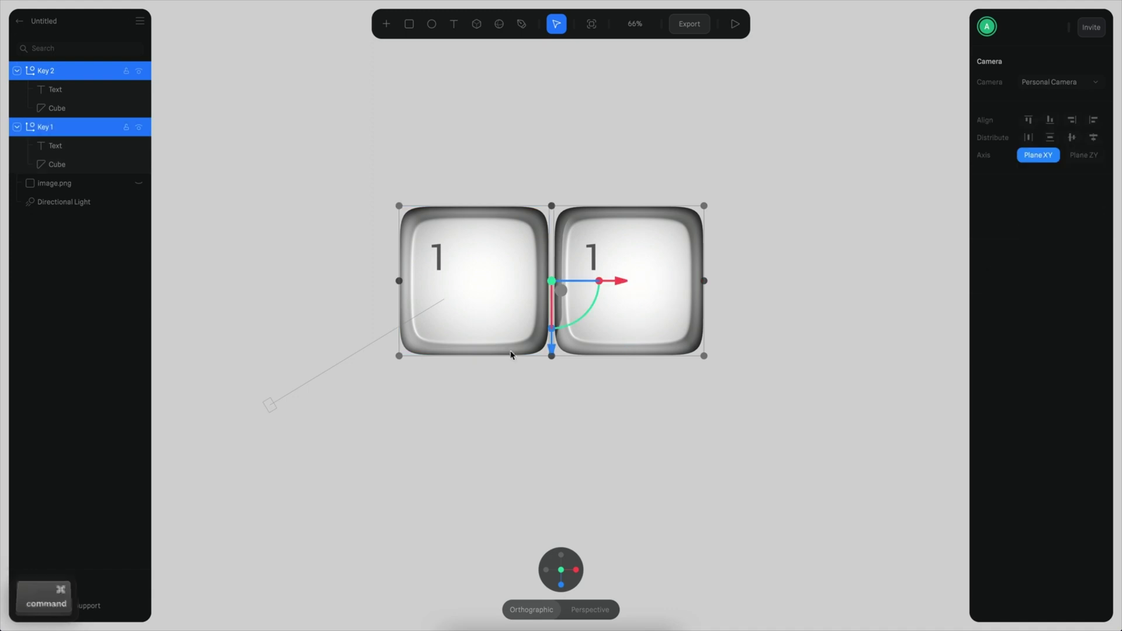
{"action": "key", "text": "super+d"}
{"action": "left_click_drag", "start_coordinate": [556, 353], "coordinate": [542, 506]}
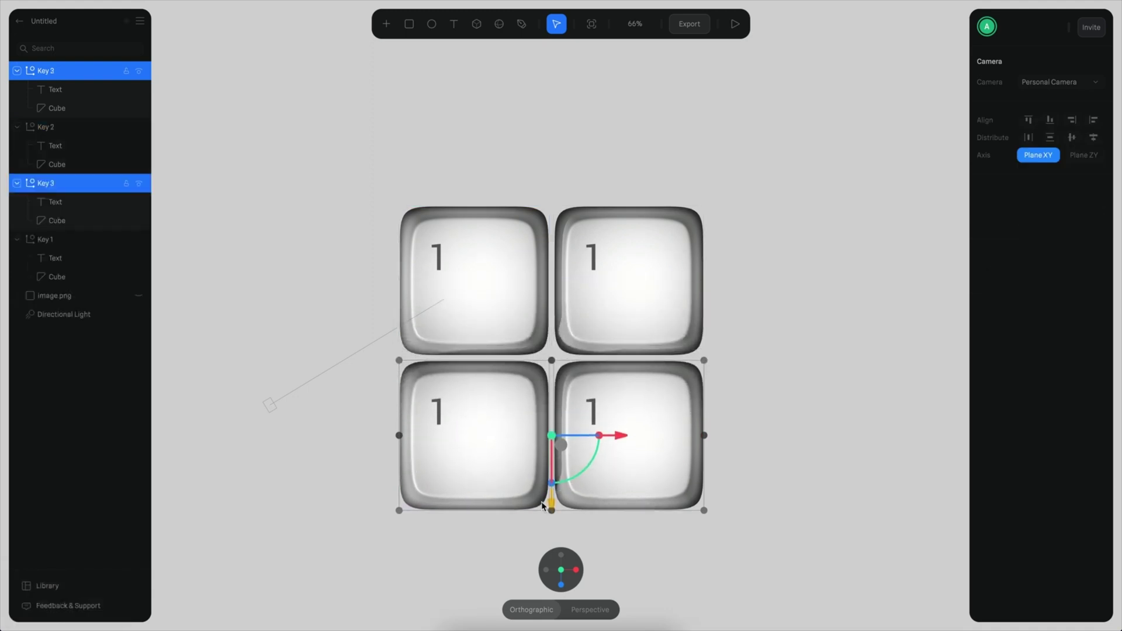
{"action": "left_click", "coordinate": [815, 459]}
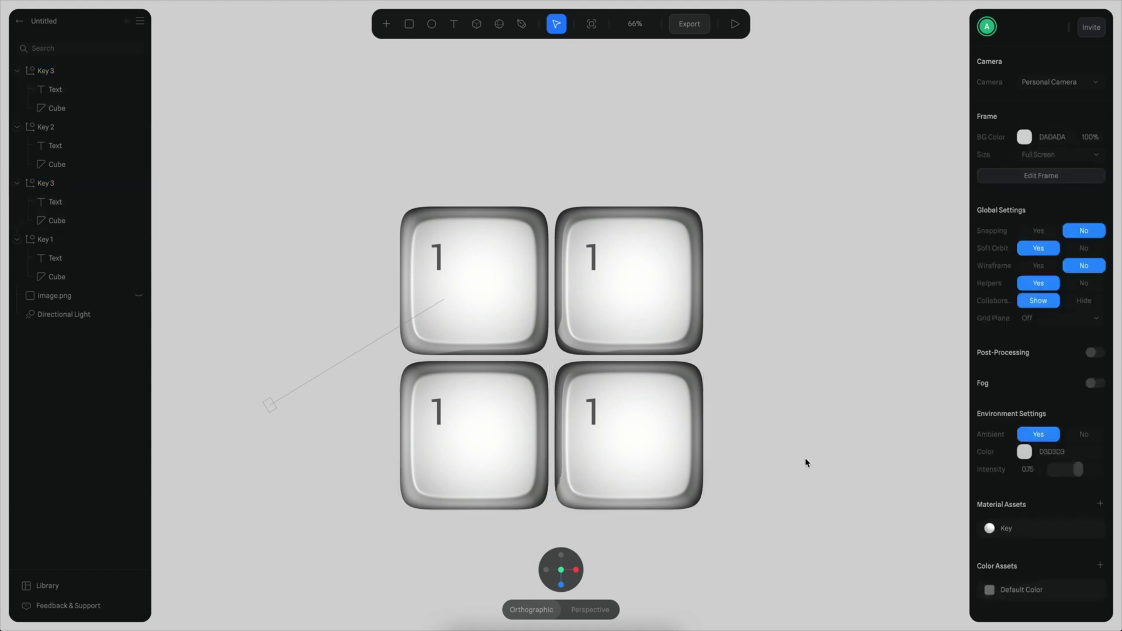
- Select all four keys and move them together so the block is centred on the scene origin
{"action": "left_click", "coordinate": [664, 303]}
{"action": "left_click", "coordinate": [634, 426], "text": "shift"}
{"action": "left_click", "coordinate": [497, 420], "text": "shift"}
{"action": "left_click", "coordinate": [491, 312], "text": "shift"}
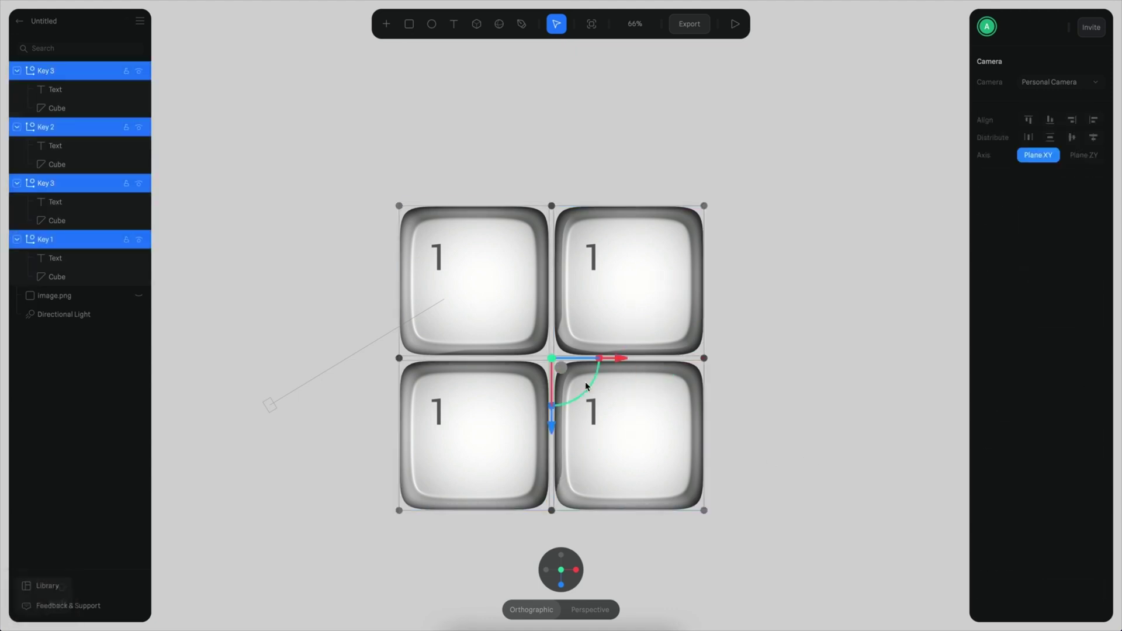
{"action": "left_click_drag", "start_coordinate": [564, 373], "coordinate": [485, 292]}
{"action": "left_click", "coordinate": [736, 328]}
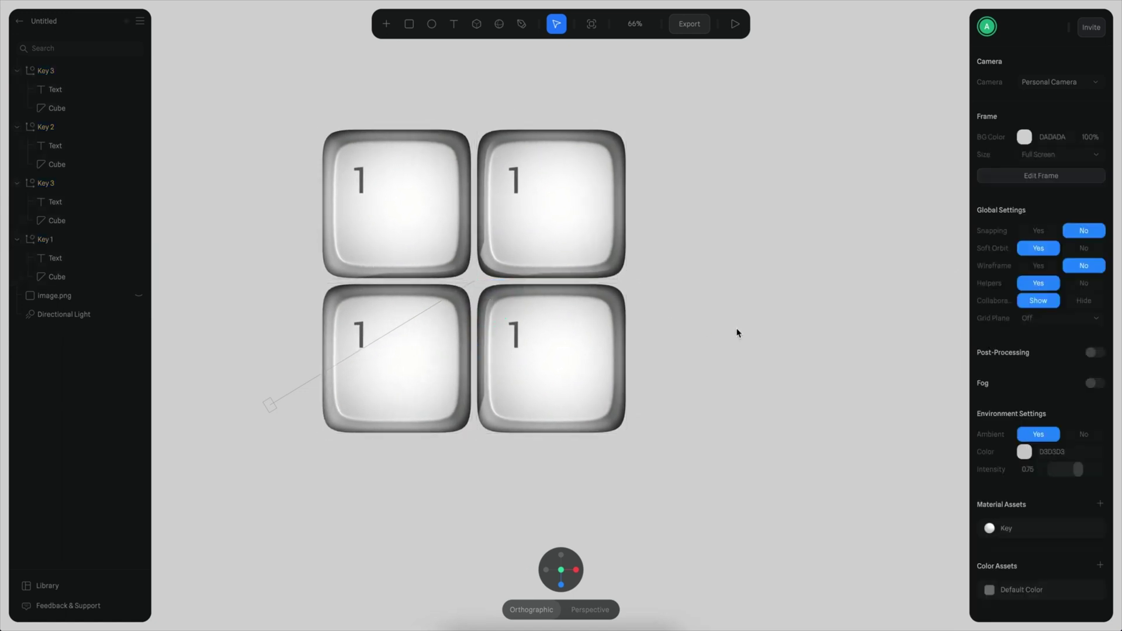
- Reset the camera and examine the four-key block from the front and in isometric view
{"action": "key", "text": "alt"}
{"action": "mouse_move", "coordinate": [560, 575]}
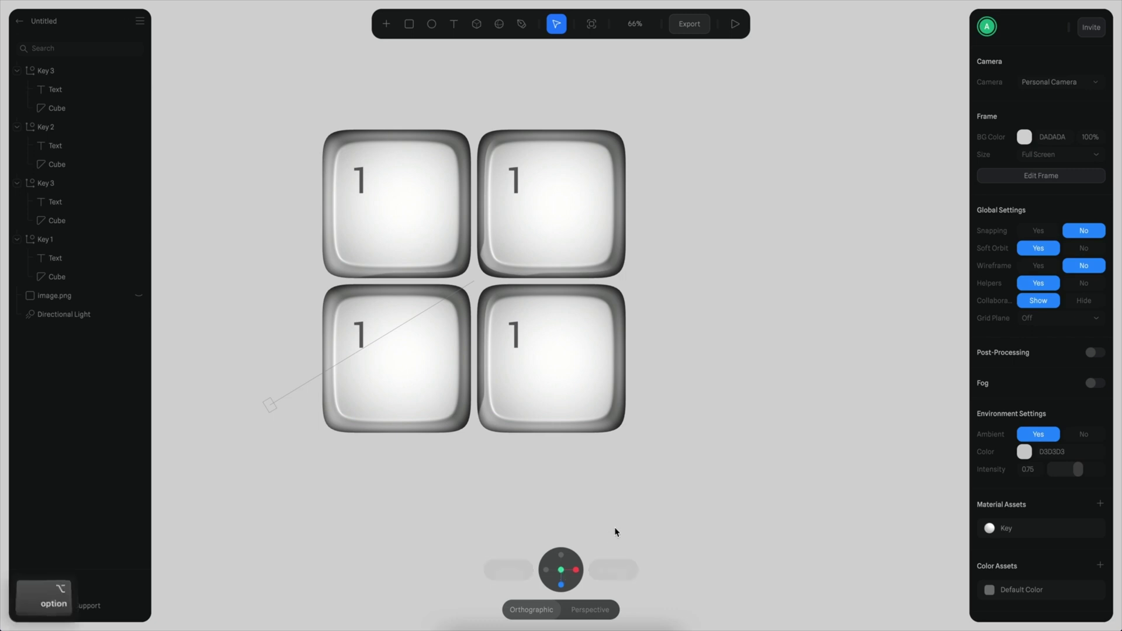
{"action": "key", "text": "alt+r"}
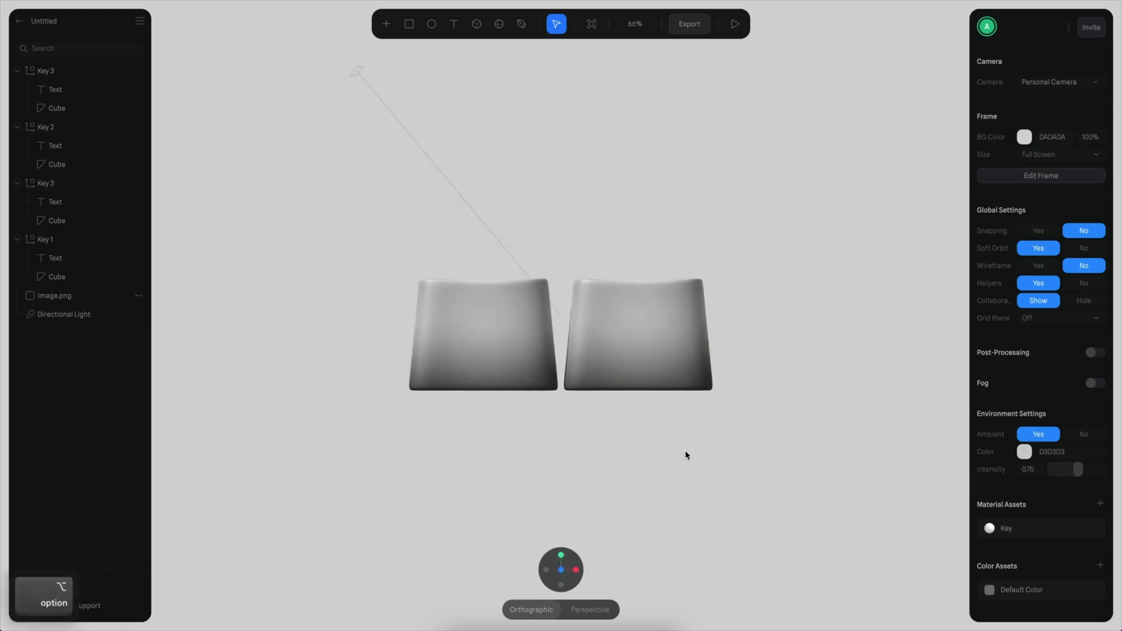
{"action": "key", "text": "alt+i"}
{"action": "key", "text": "alt+r"}
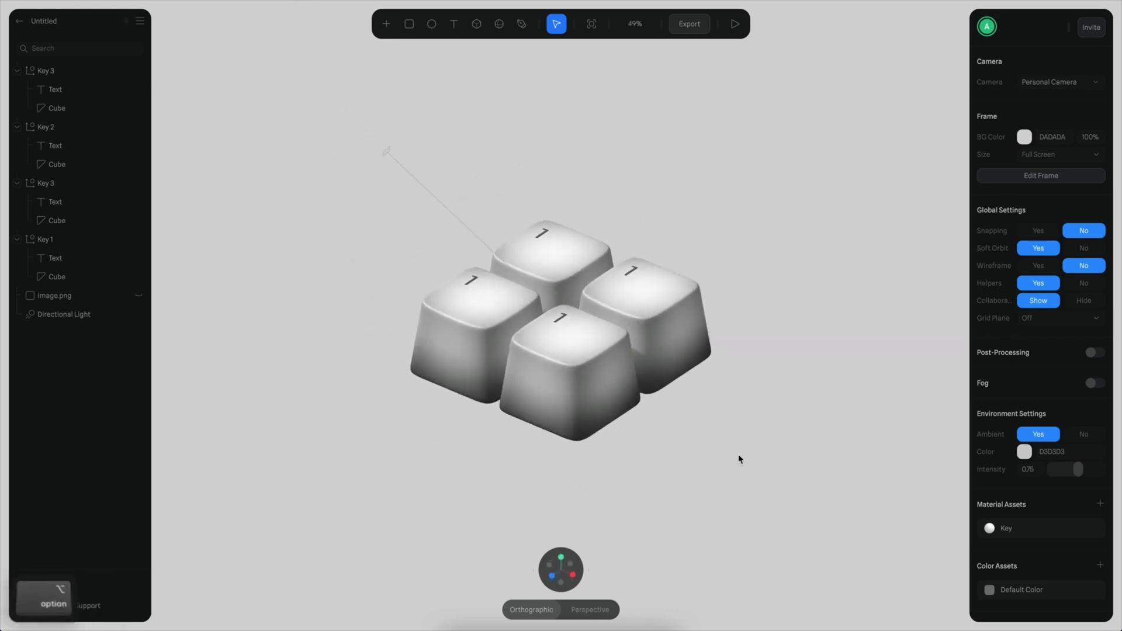
{"action": "key", "text": "alt+i"}
{"action": "scroll", "coordinate": [743, 460], "scroll_direction": "up", "scroll_amount": 5, "text": "super"}
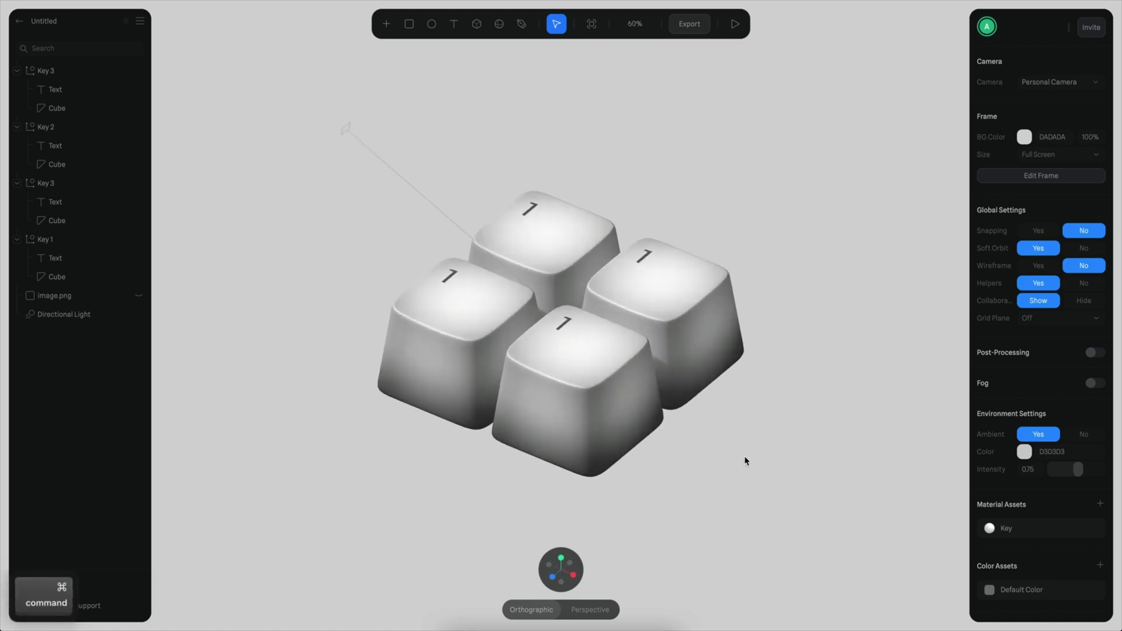
- Detach the front key's cube from the shared Key material so it has its own editable layers
{"action": "mouse_move", "coordinate": [729, 148]}
{"action": "left_mouse_down", "text": "alt"}
{"action": "mouse_move", "coordinate": [734, 176]}
{"action": "mouse_move", "coordinate": [735, 163]}
{"action": "left_mouse_up", "text": "alt"}
{"action": "scroll", "coordinate": [734, 163], "scroll_direction": "up", "scroll_amount": 3, "text": "super"}
{"action": "left_click", "coordinate": [614, 367], "text": "super"}
{"action": "scroll", "coordinate": [744, 469], "scroll_direction": "up", "scroll_amount": 3, "text": "super"}
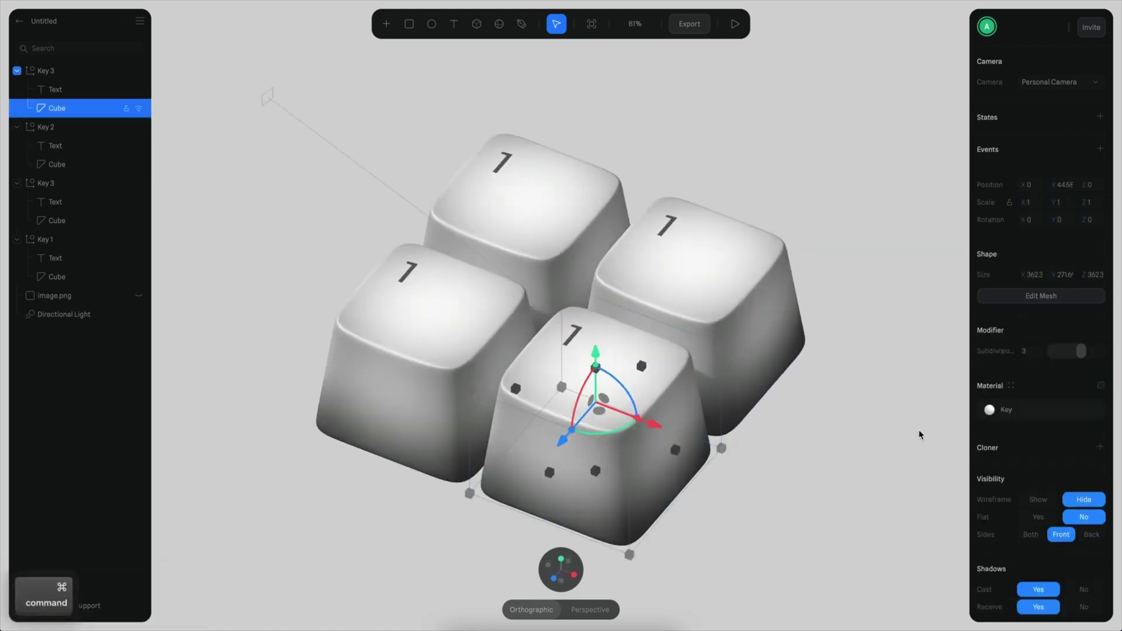
{"action": "left_click", "coordinate": [1014, 410]}
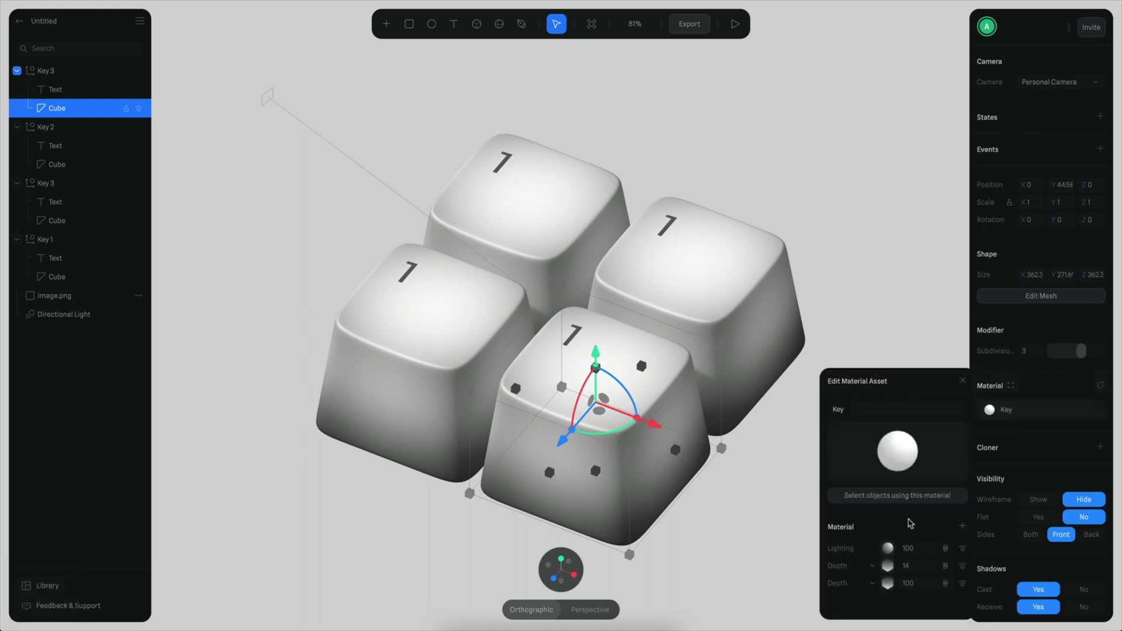
{"action": "left_click", "coordinate": [961, 379]}
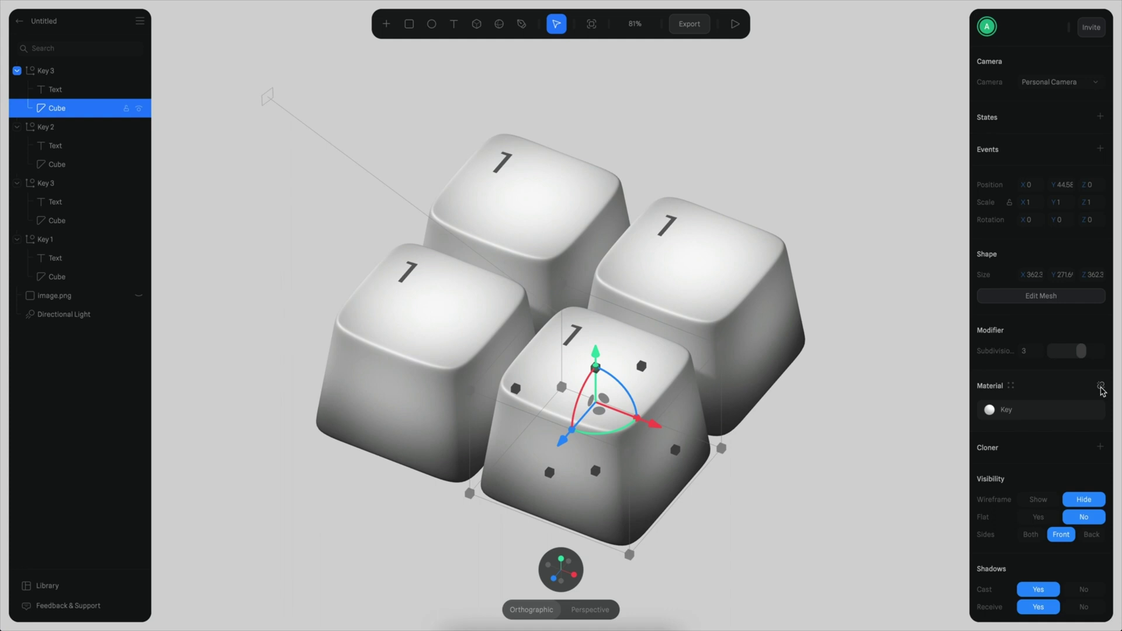
{"action": "left_click", "coordinate": [1101, 387]}
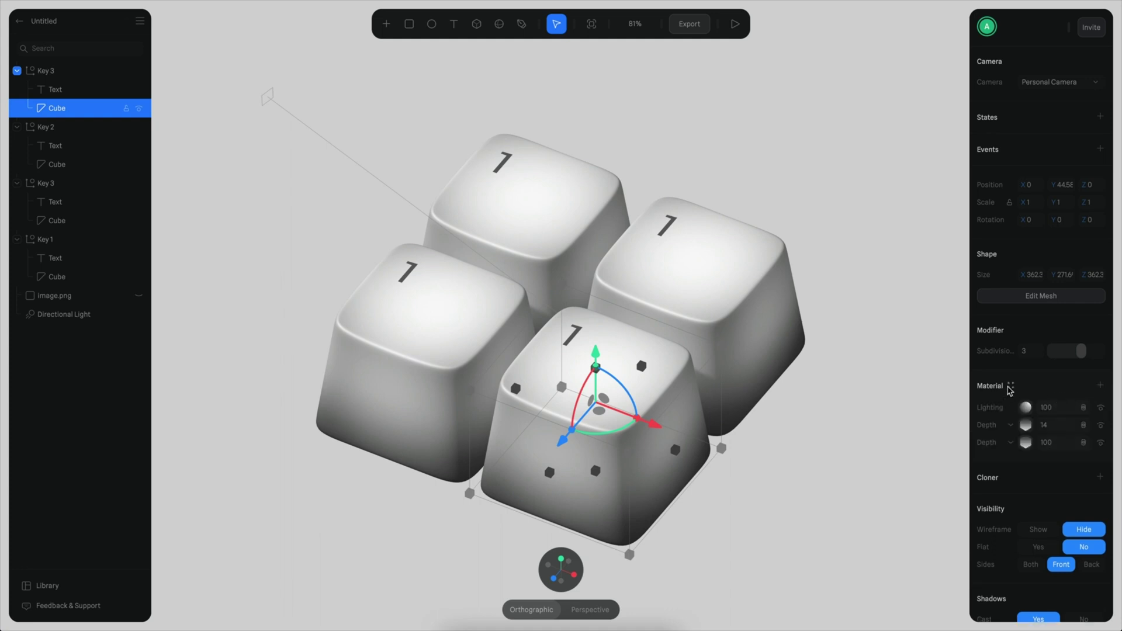
- Save the front cube's material as a new material asset named Key Orange
{"action": "left_click", "coordinate": [1010, 387]}
{"action": "left_click", "coordinate": [932, 34]}
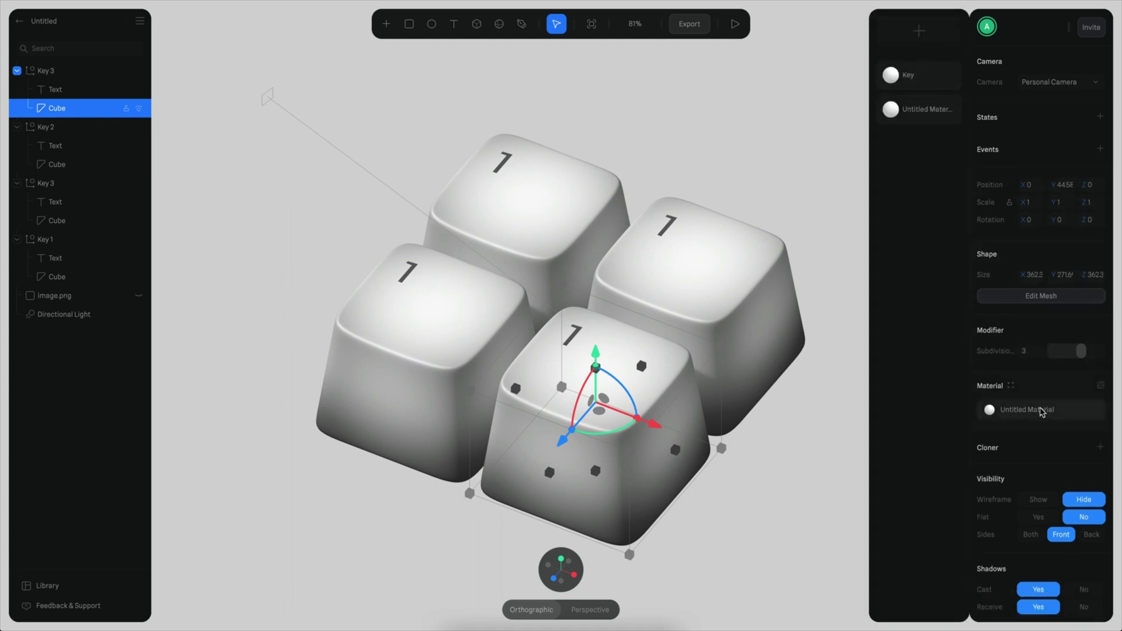
{"action": "double_click", "coordinate": [1042, 410]}
{"action": "type", "text": "Key Orange"}
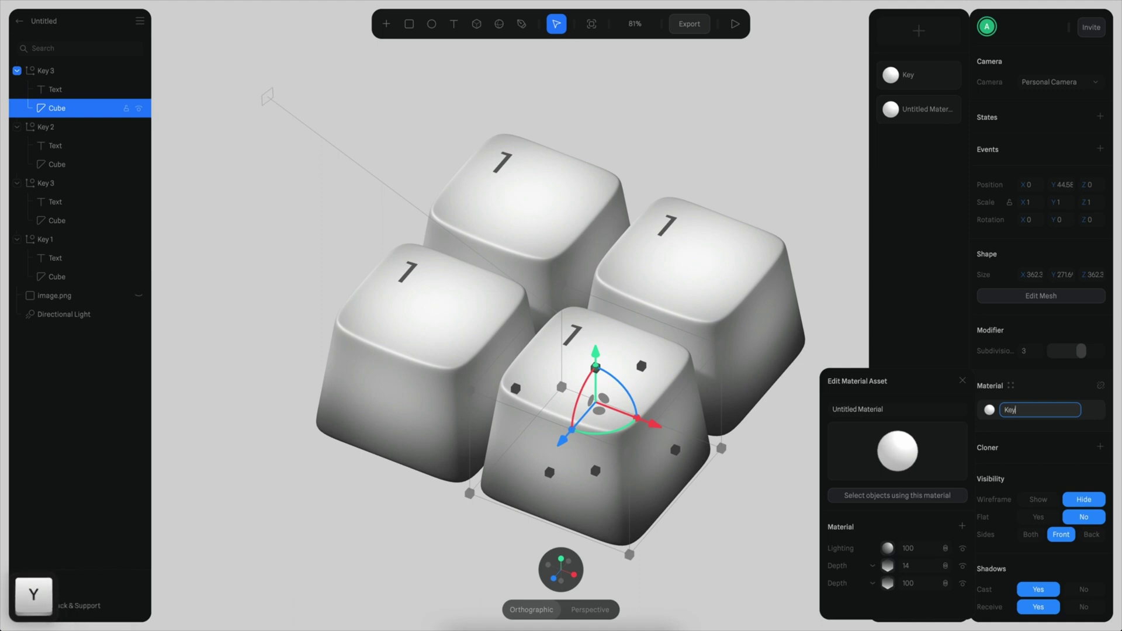
{"action": "key", "text": "Return"}
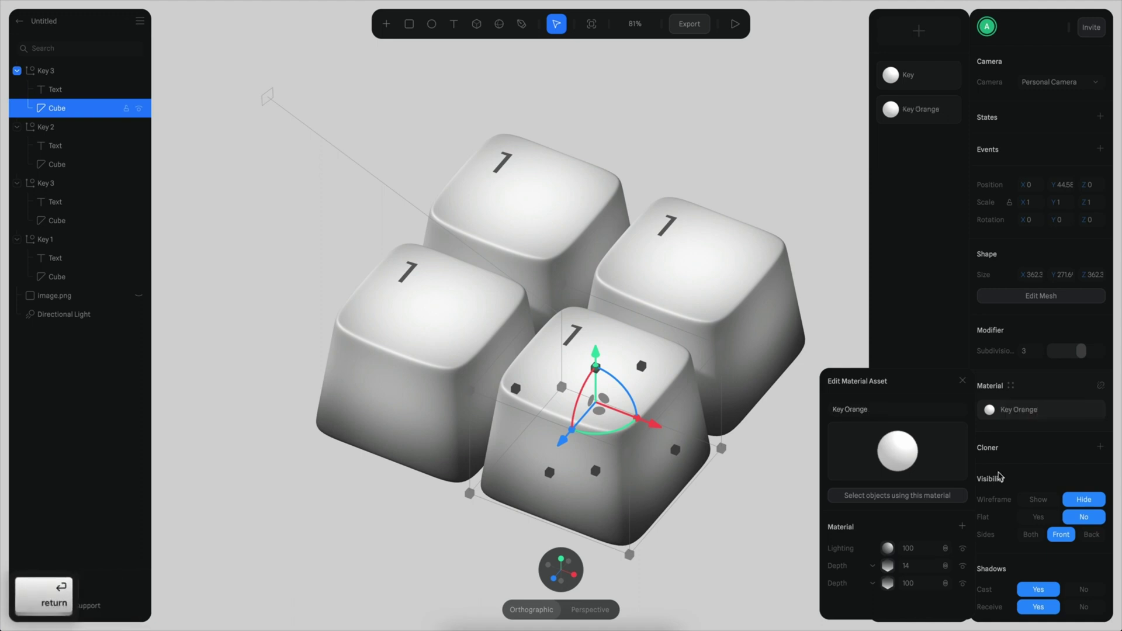
- Set the inner ramp colour of Key Orange's radial Depth layer to orange FF9457
{"action": "left_click_drag", "start_coordinate": [903, 384], "coordinate": [803, 354]}
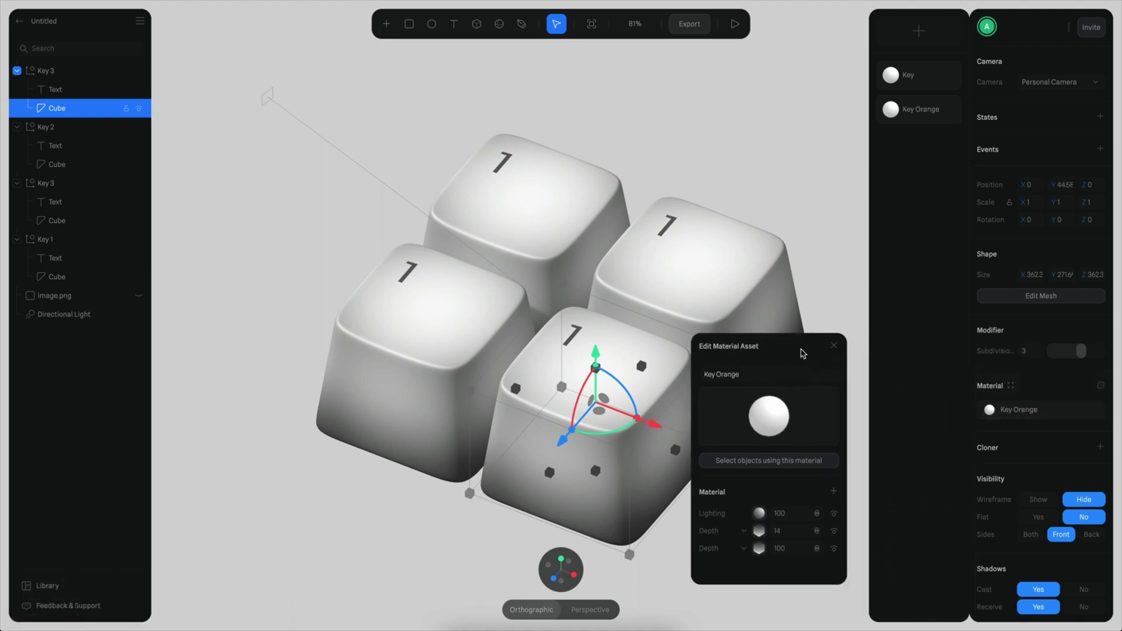
{"action": "left_click", "coordinate": [758, 532]}
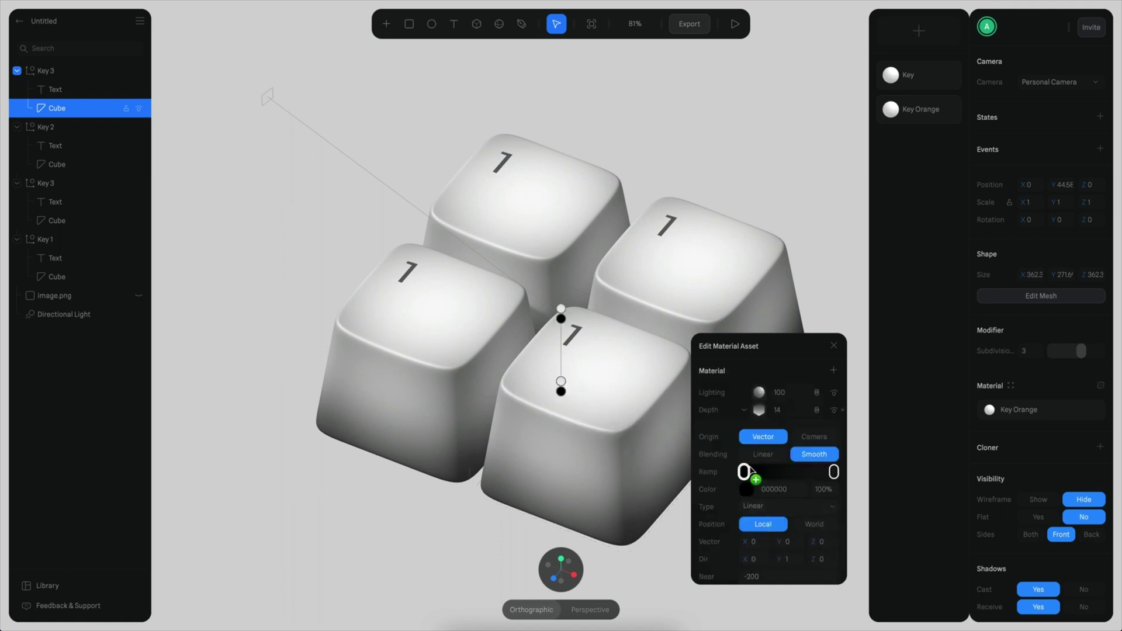
{"action": "left_click", "coordinate": [758, 411]}
{"action": "left_click", "coordinate": [758, 544]}
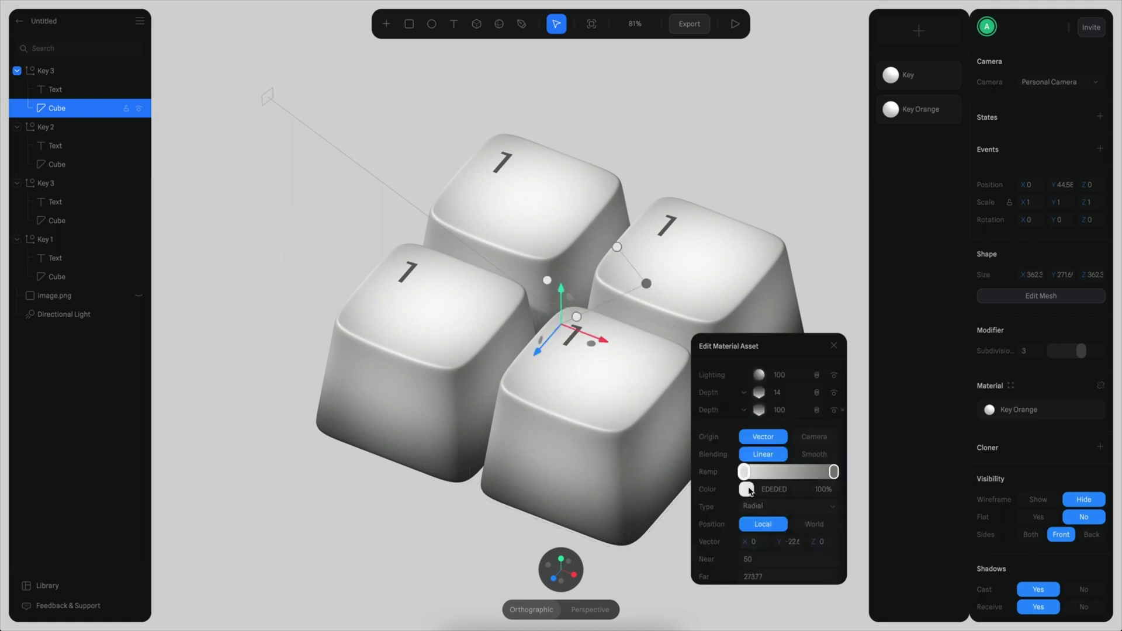
{"action": "left_click", "coordinate": [748, 489]}
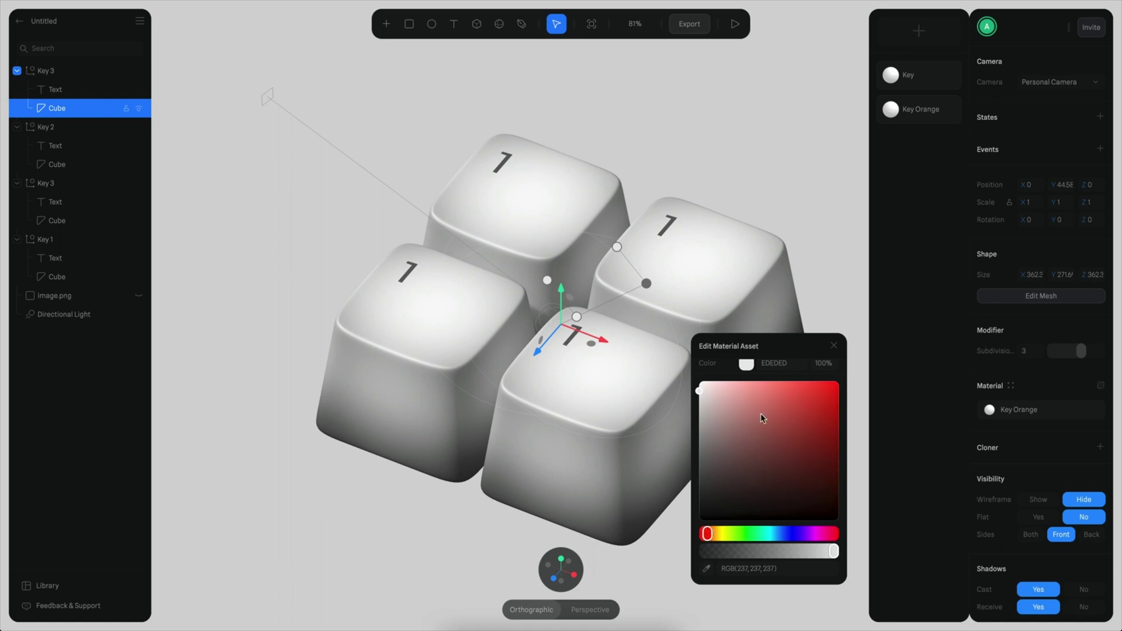
{"action": "left_click_drag", "start_coordinate": [764, 416], "coordinate": [788, 380]}
{"action": "left_click_drag", "start_coordinate": [707, 534], "coordinate": [712, 533]}
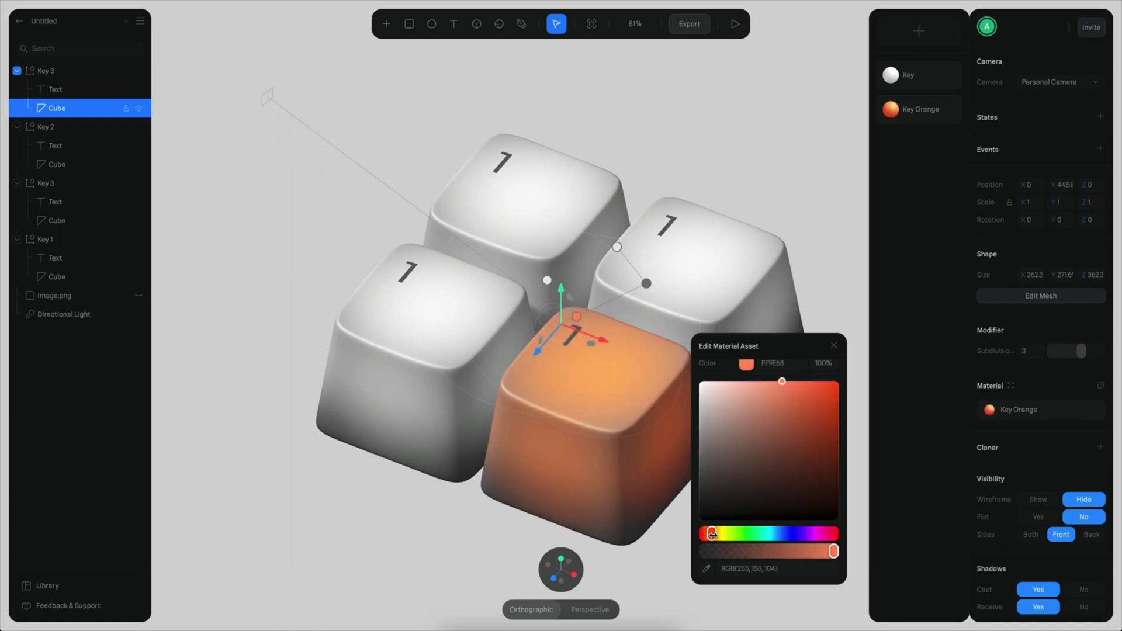
{"action": "left_click_drag", "start_coordinate": [787, 388], "coordinate": [792, 381]}
{"action": "scroll", "coordinate": [792, 473], "scroll_direction": "up", "scroll_amount": 1}
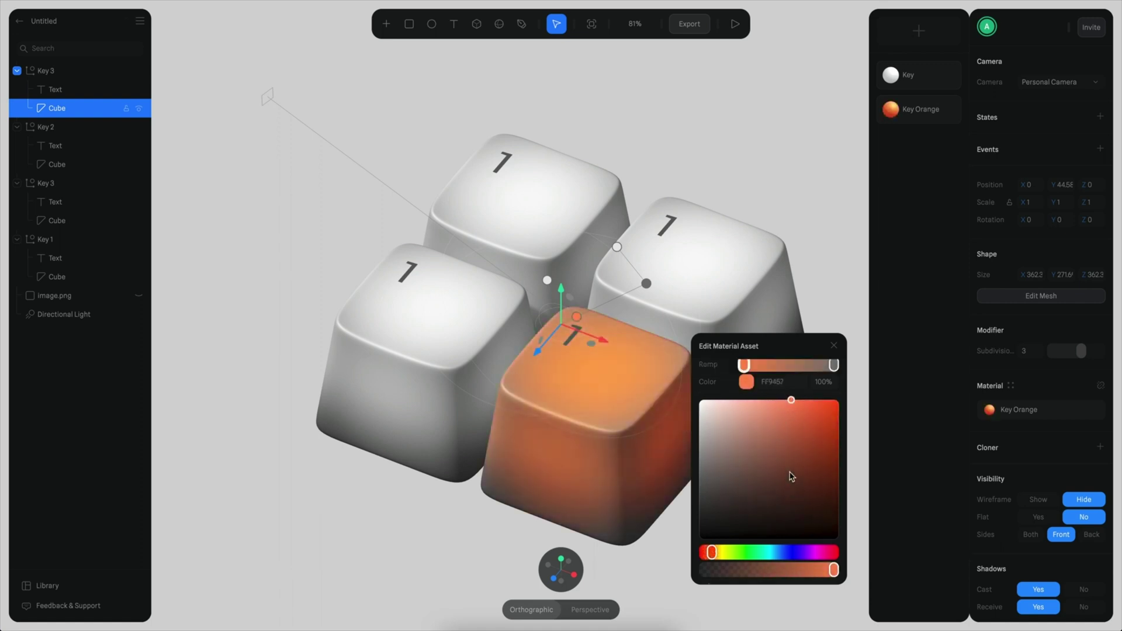
{"action": "left_click", "coordinate": [833, 346]}
{"action": "left_click", "coordinate": [852, 289]}
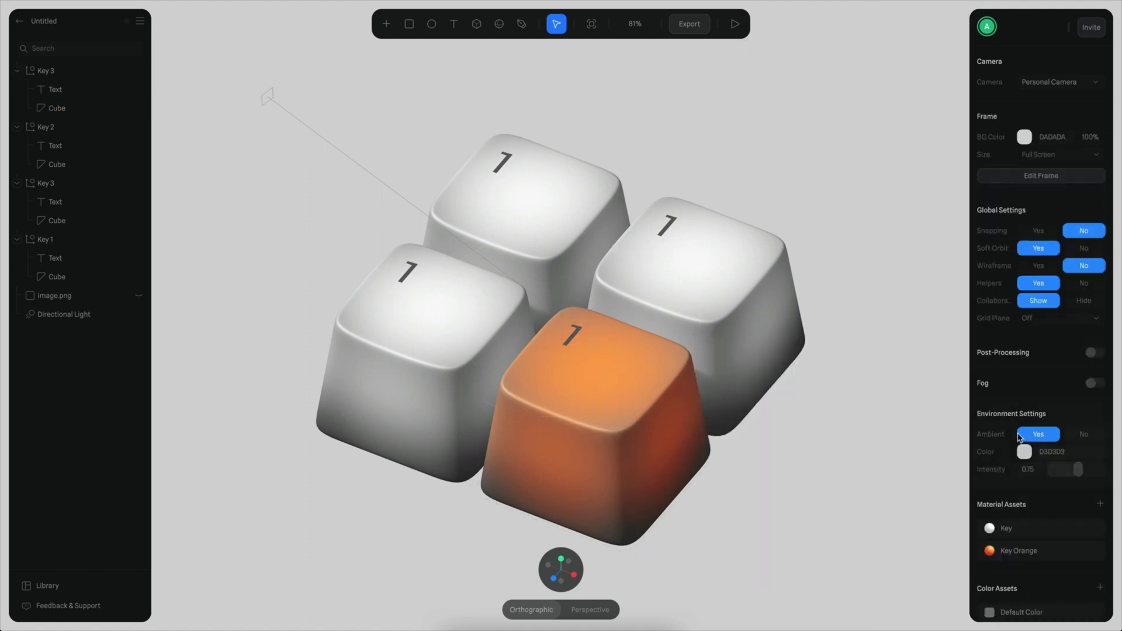
- Set the Key Orange radial Depth ramp's outer colour to dark red A22202 and its inner colour to FF8F4E
{"action": "left_click", "coordinate": [1020, 551]}
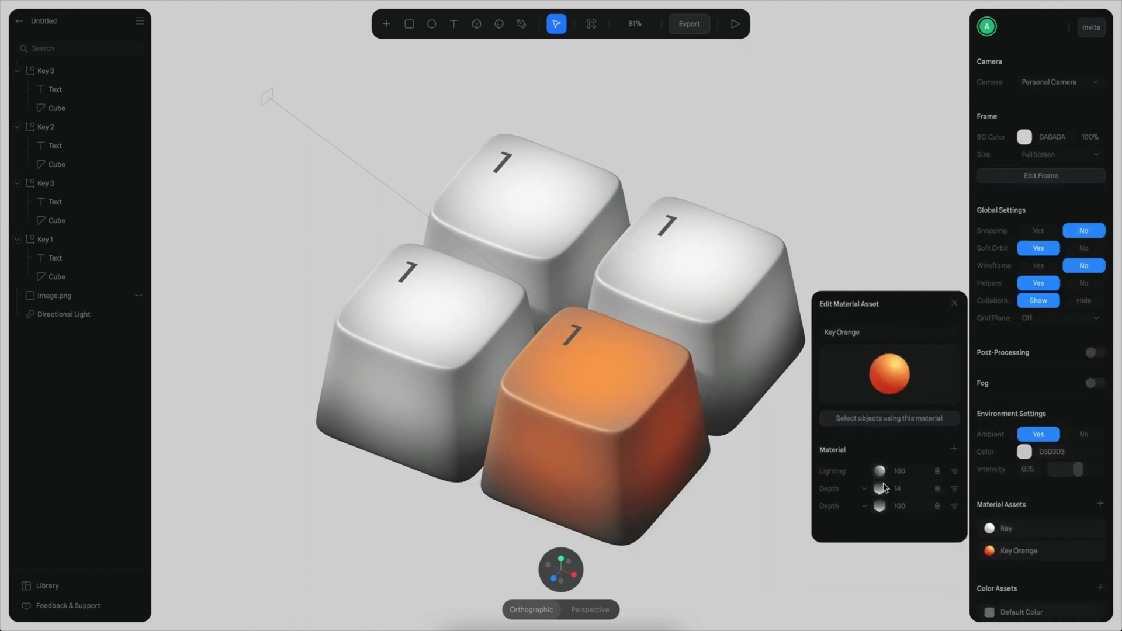
{"action": "left_click", "coordinate": [880, 498]}
{"action": "scroll", "coordinate": [900, 468], "scroll_direction": "down", "scroll_amount": 5}
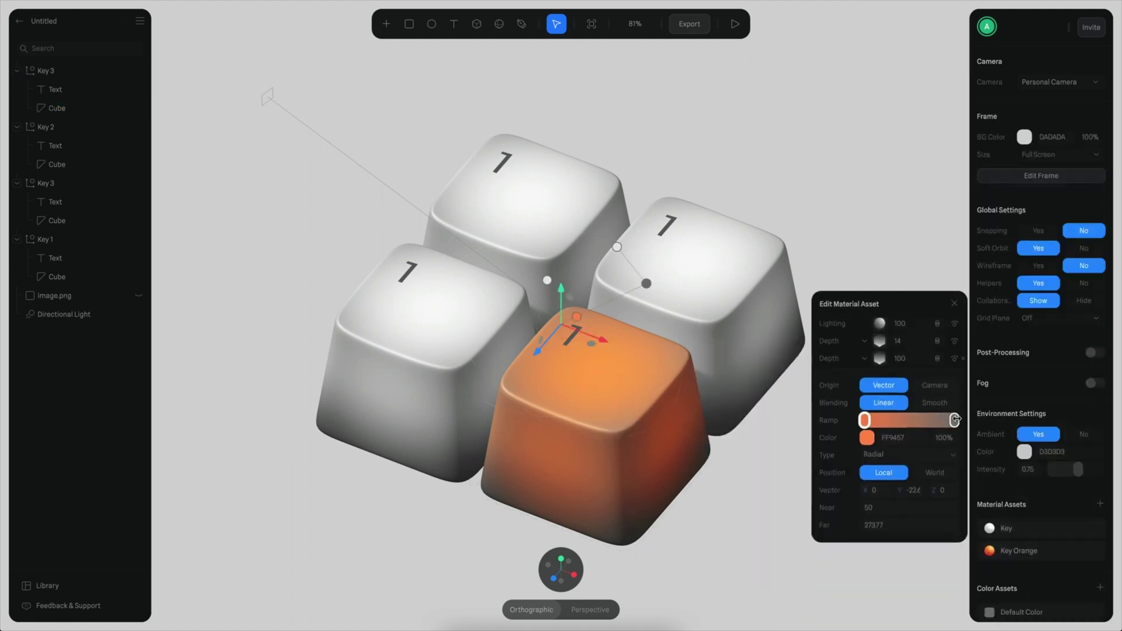
{"action": "left_click", "coordinate": [955, 420]}
{"action": "left_click", "coordinate": [870, 438]}
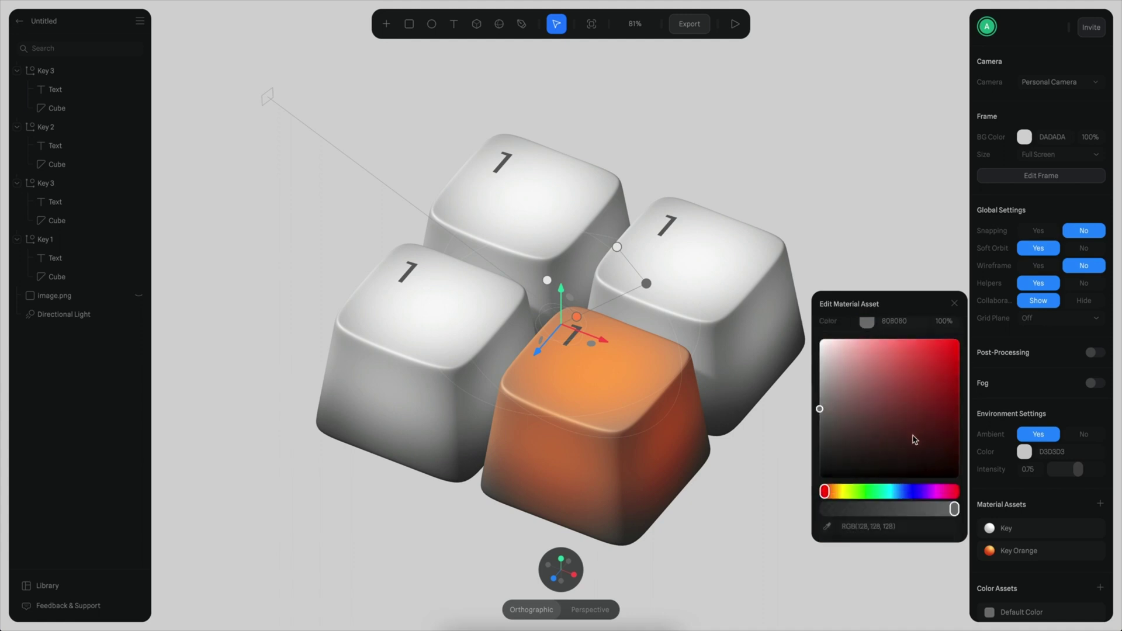
{"action": "left_click_drag", "start_coordinate": [915, 440], "coordinate": [960, 409]}
{"action": "left_click", "coordinate": [830, 494]}
{"action": "scroll", "coordinate": [920, 433], "scroll_direction": "up", "scroll_amount": 3}
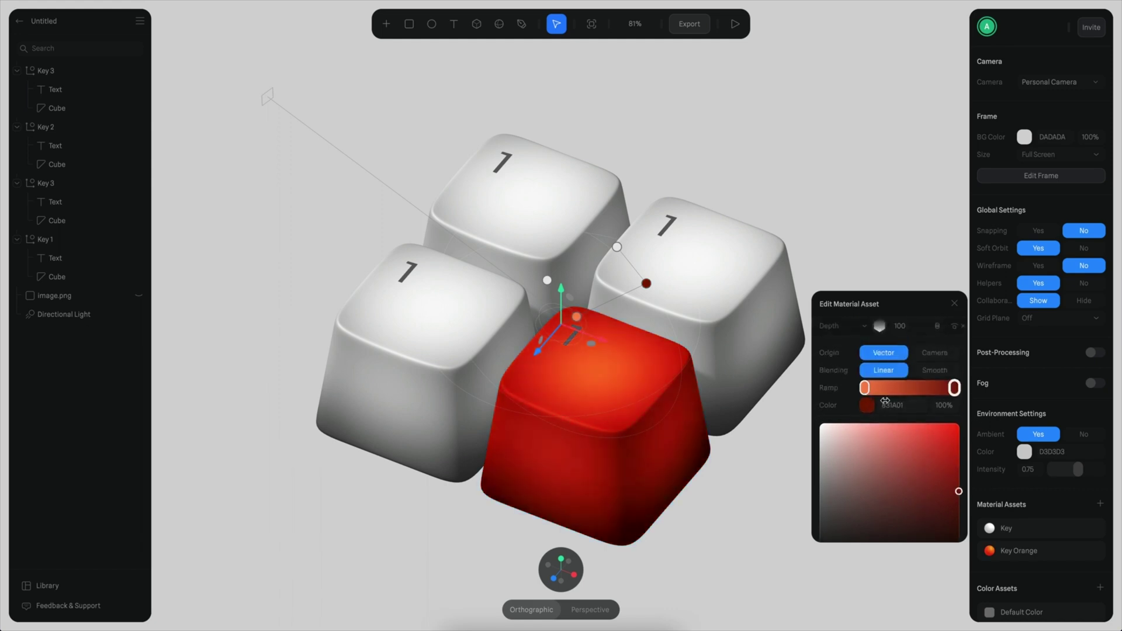
{"action": "scroll", "coordinate": [886, 401], "scroll_direction": "down", "scroll_amount": 3}
{"action": "mouse_move", "coordinate": [958, 404]}
{"action": "left_mouse_down"}
{"action": "mouse_move", "coordinate": [947, 377]}
{"action": "mouse_move", "coordinate": [960, 402]}
{"action": "left_mouse_up"}
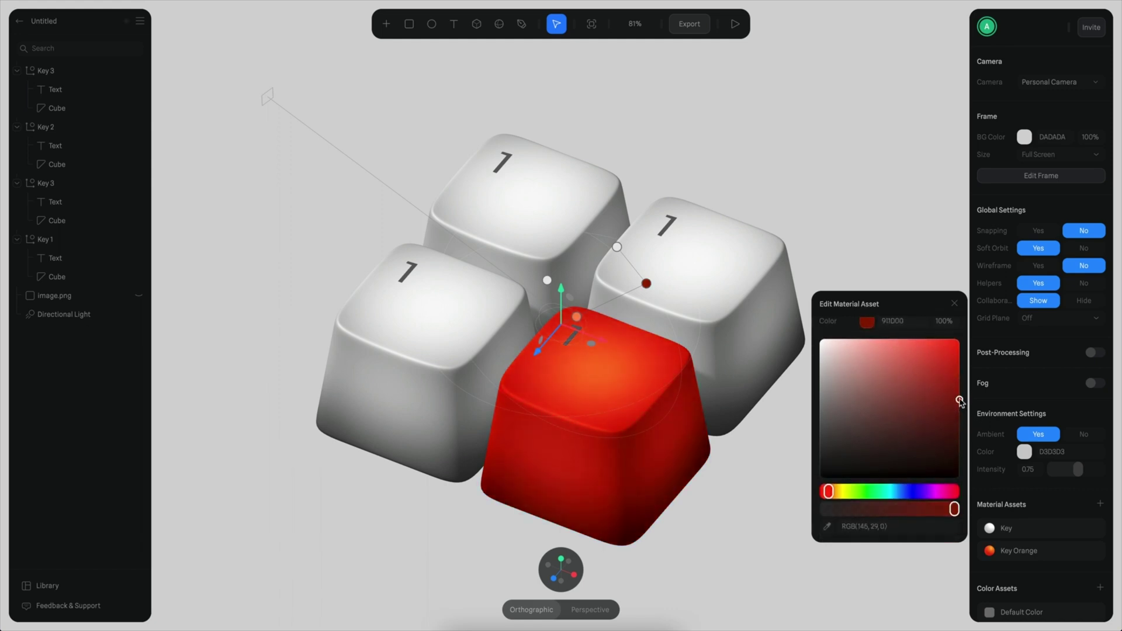
{"action": "scroll", "coordinate": [958, 391], "scroll_direction": "up", "scroll_amount": 3}
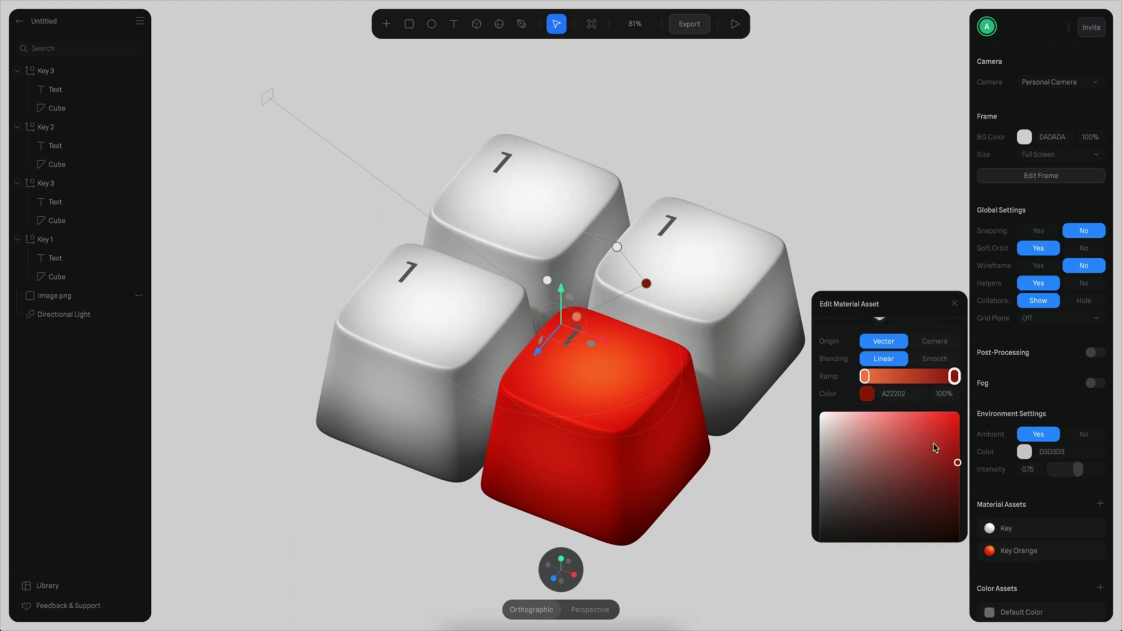
{"action": "left_click", "coordinate": [864, 377]}
{"action": "mouse_move", "coordinate": [917, 416]}
{"action": "left_mouse_down"}
{"action": "mouse_move", "coordinate": [934, 414]}
{"action": "mouse_move", "coordinate": [913, 414]}
{"action": "left_mouse_up"}
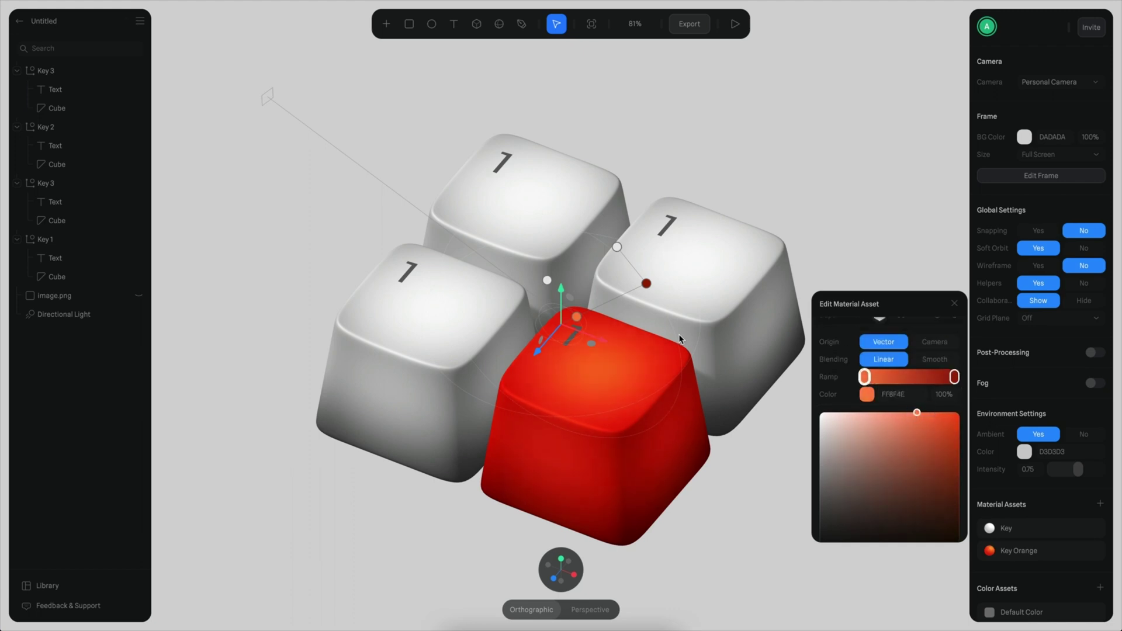
- Widen Key Orange's radial gradient to a near distance of about 131 and a far distance of about 375
{"action": "left_click_drag", "start_coordinate": [618, 247], "coordinate": [613, 251]}
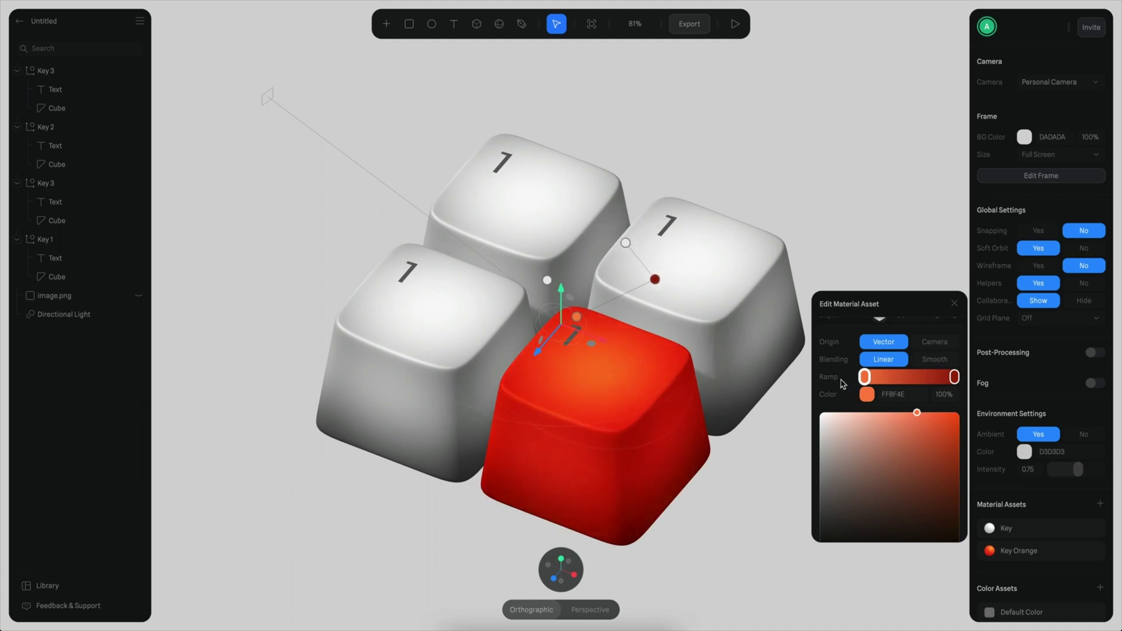
{"action": "mouse_move", "coordinate": [873, 381]}
{"action": "left_mouse_down"}
{"action": "mouse_move", "coordinate": [897, 380]}
{"action": "mouse_move", "coordinate": [869, 380]}
{"action": "left_mouse_up"}
{"action": "left_click_drag", "start_coordinate": [588, 294], "coordinate": [591, 257], "text": "alt"}
{"action": "mouse_move", "coordinate": [954, 377]}
{"action": "left_mouse_down"}
{"action": "mouse_move", "coordinate": [919, 377]}
{"action": "mouse_move", "coordinate": [974, 372]}
{"action": "left_mouse_up"}
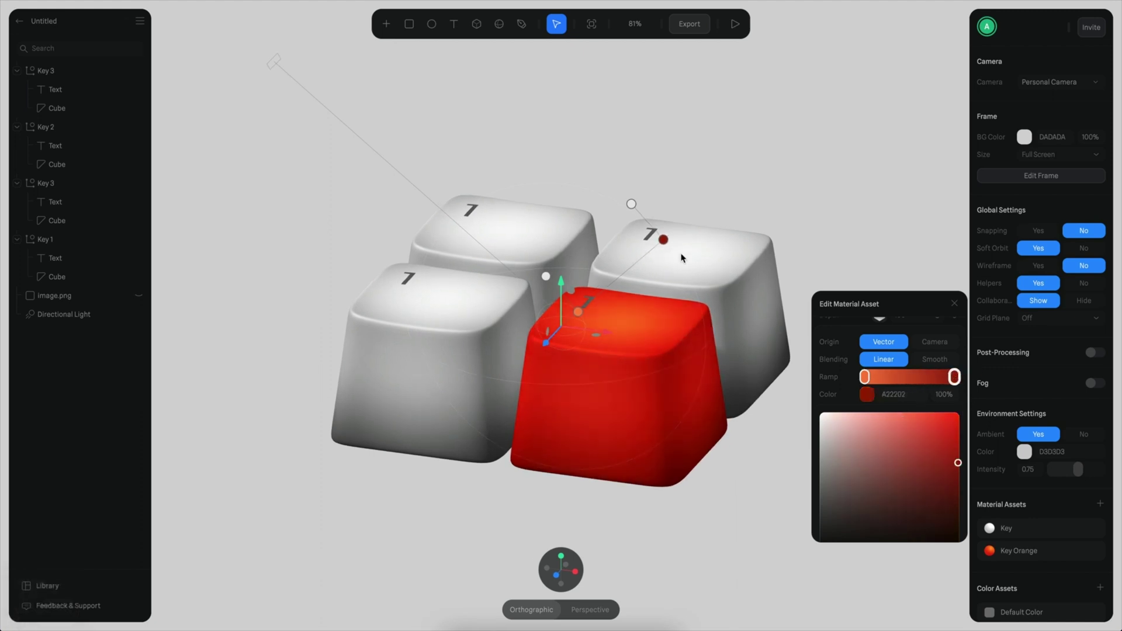
{"action": "mouse_move", "coordinate": [632, 204]}
{"action": "left_mouse_down"}
{"action": "mouse_move", "coordinate": [664, 175]}
{"action": "mouse_move", "coordinate": [651, 204]}
{"action": "left_mouse_up"}
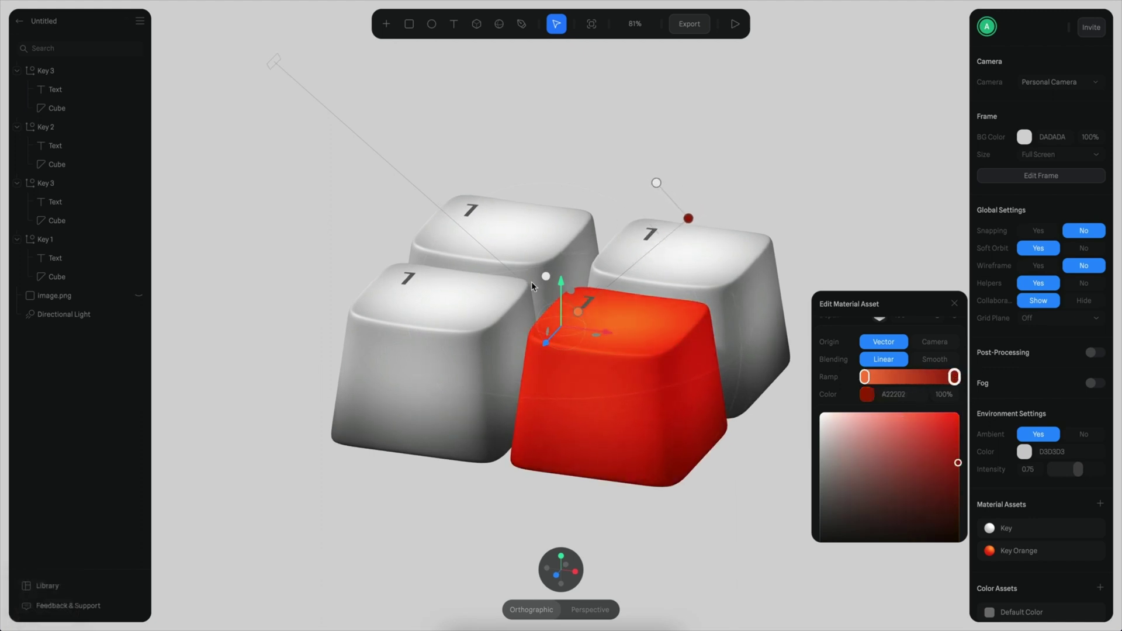
{"action": "left_click_drag", "start_coordinate": [546, 276], "coordinate": [558, 272]}
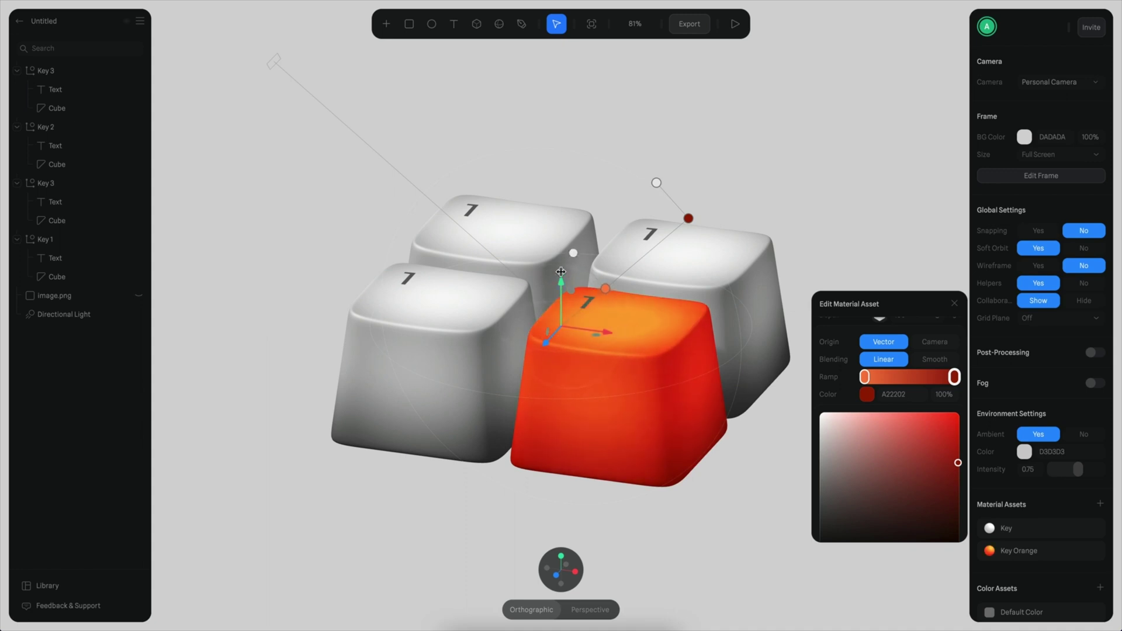
- Set the radial Depth layer's blending to Smooth and close the Key Orange material editor
{"action": "left_click_drag", "start_coordinate": [661, 327], "coordinate": [634, 368], "text": "alt"}
{"action": "left_click", "coordinate": [936, 362]}
{"action": "left_click_drag", "start_coordinate": [775, 403], "coordinate": [706, 456], "text": "alt"}
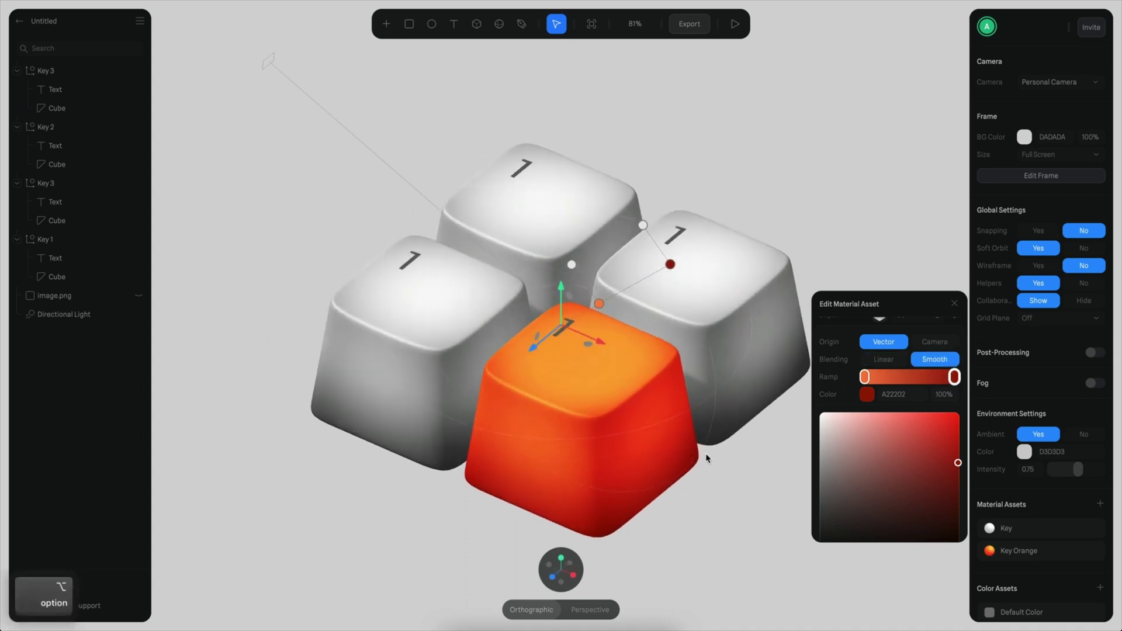
{"action": "scroll", "coordinate": [719, 459], "scroll_direction": "down", "scroll_amount": 3}
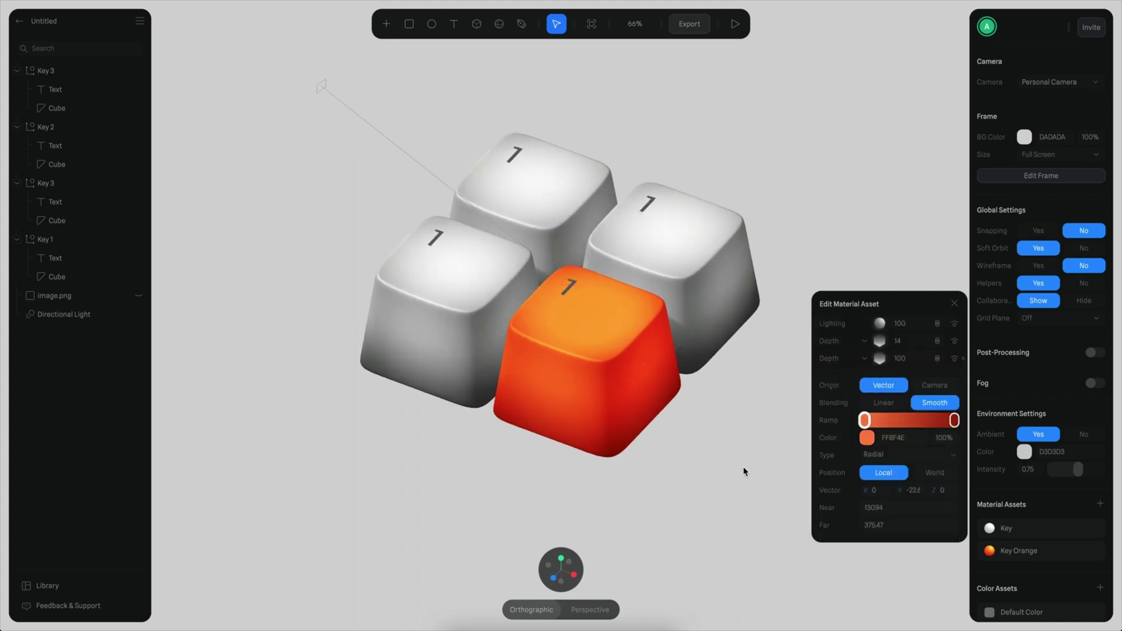
{"action": "key", "text": "Escape"}
- Change the orange key's label to GO and colour the text white
{"action": "left_click", "coordinate": [574, 286]}
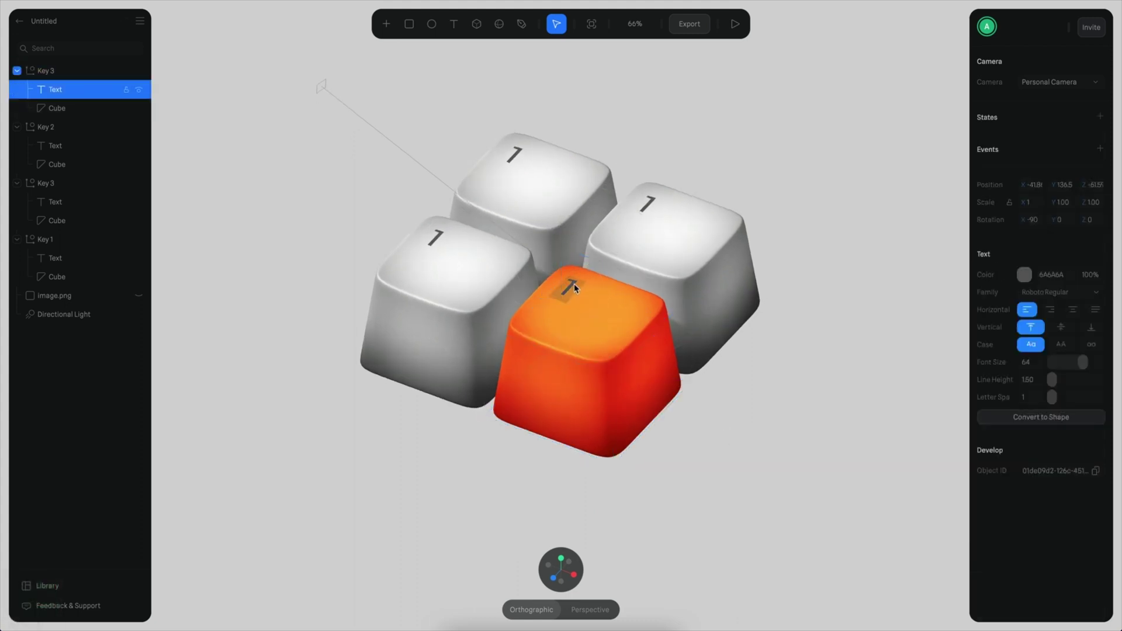
{"action": "type", "text": "GO"}
{"action": "key", "text": "Escape"}
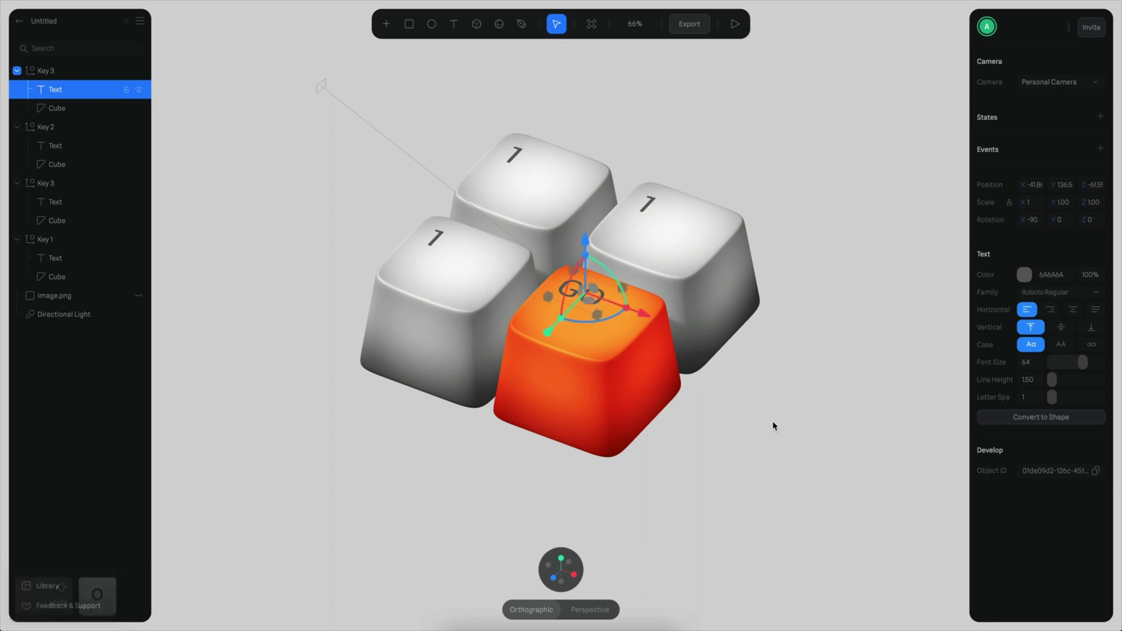
{"action": "left_click", "coordinate": [1024, 275]}
{"action": "left_click_drag", "start_coordinate": [1008, 353], "coordinate": [980, 294]}
{"action": "left_click", "coordinate": [813, 311]}
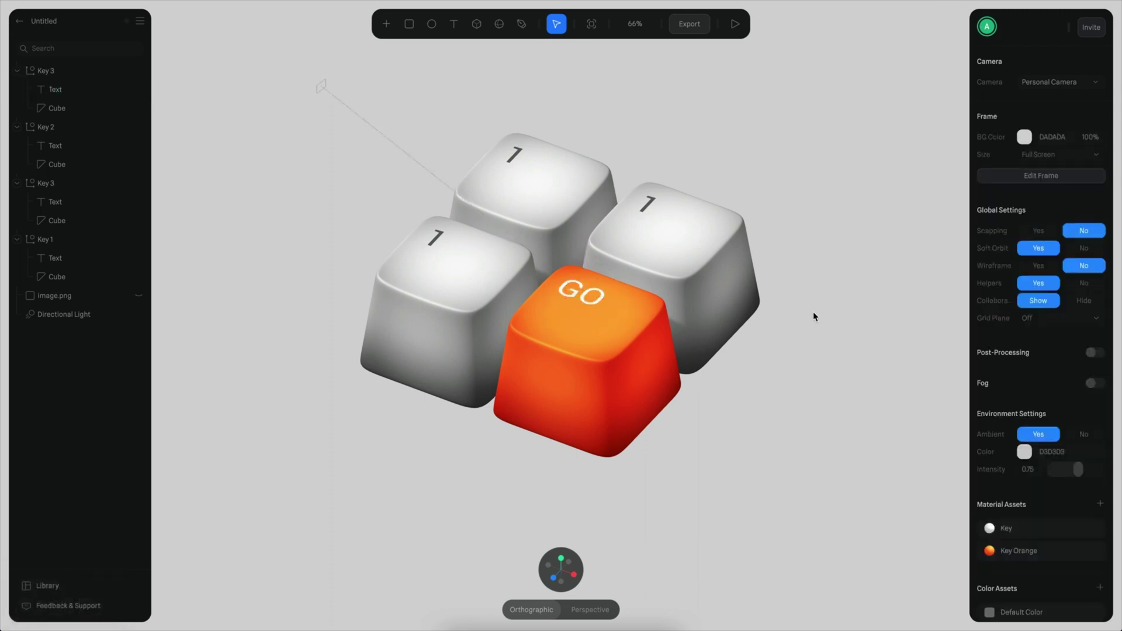
- Examine the four-key block with the orange GO key from several angles and zoom levels
{"action": "left_click_drag", "start_coordinate": [812, 311], "coordinate": [799, 393], "text": "alt"}
{"action": "scroll", "coordinate": [794, 378], "scroll_direction": "down", "scroll_amount": 3, "text": "super"}
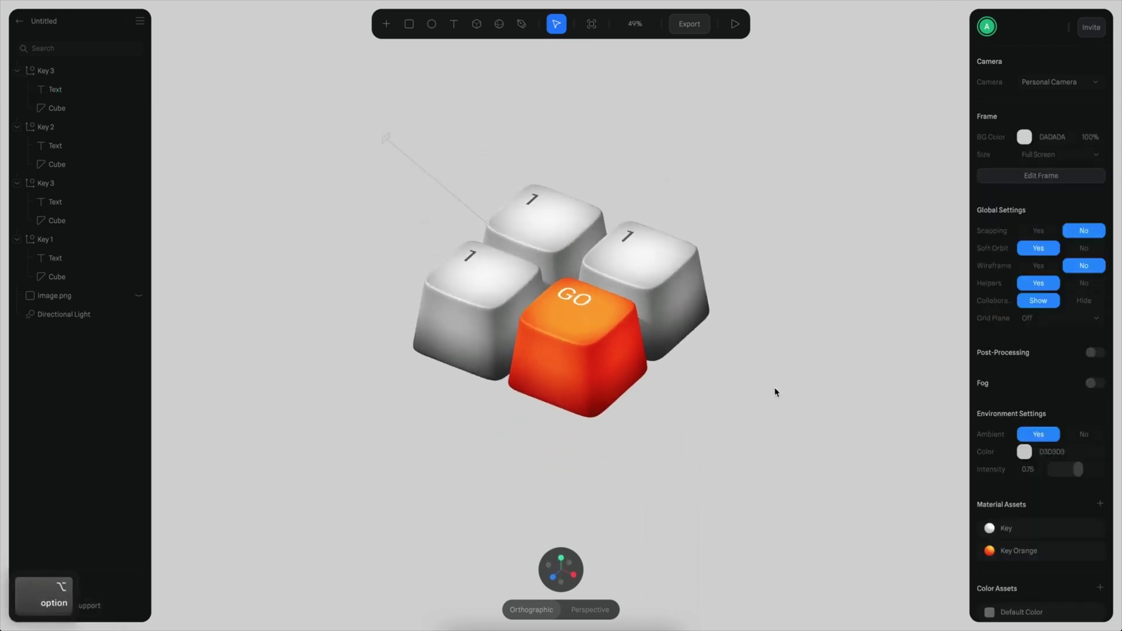
{"action": "scroll", "coordinate": [778, 383], "scroll_direction": "up", "scroll_amount": 3, "text": "super"}
{"action": "left_click_drag", "start_coordinate": [744, 434], "coordinate": [802, 399], "text": "alt"}
{"action": "scroll", "coordinate": [748, 421], "scroll_direction": "down", "scroll_amount": 1, "text": "super"}
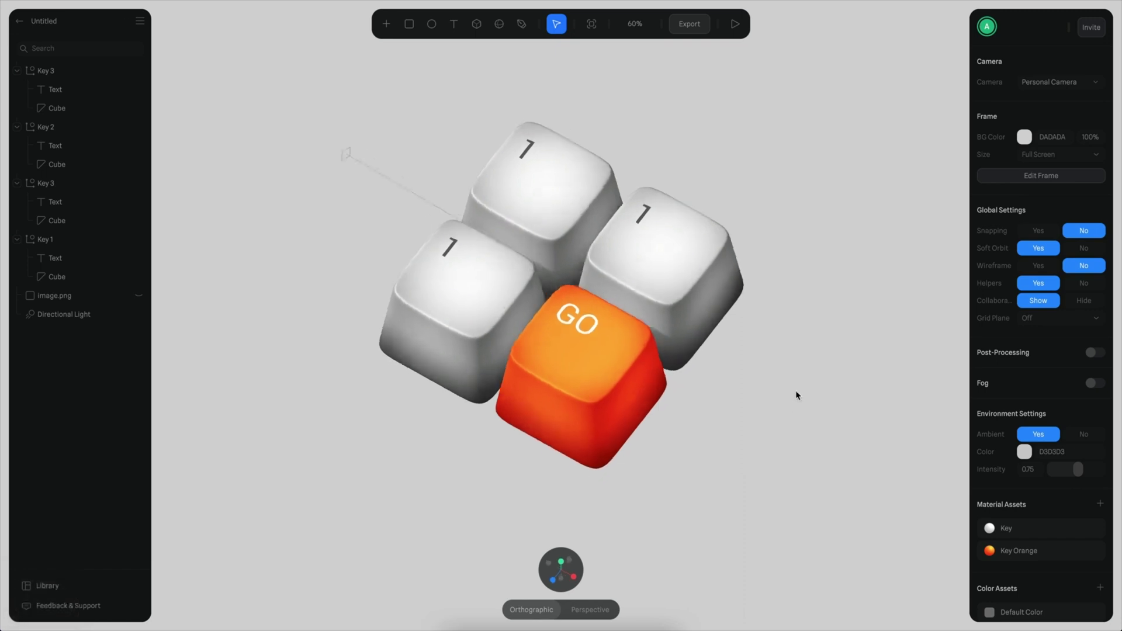
{"action": "scroll", "coordinate": [787, 396], "scroll_direction": "up", "scroll_amount": 1, "text": "super"}
{"action": "scroll", "coordinate": [783, 398], "scroll_direction": "up", "scroll_amount": 2, "text": "super"}
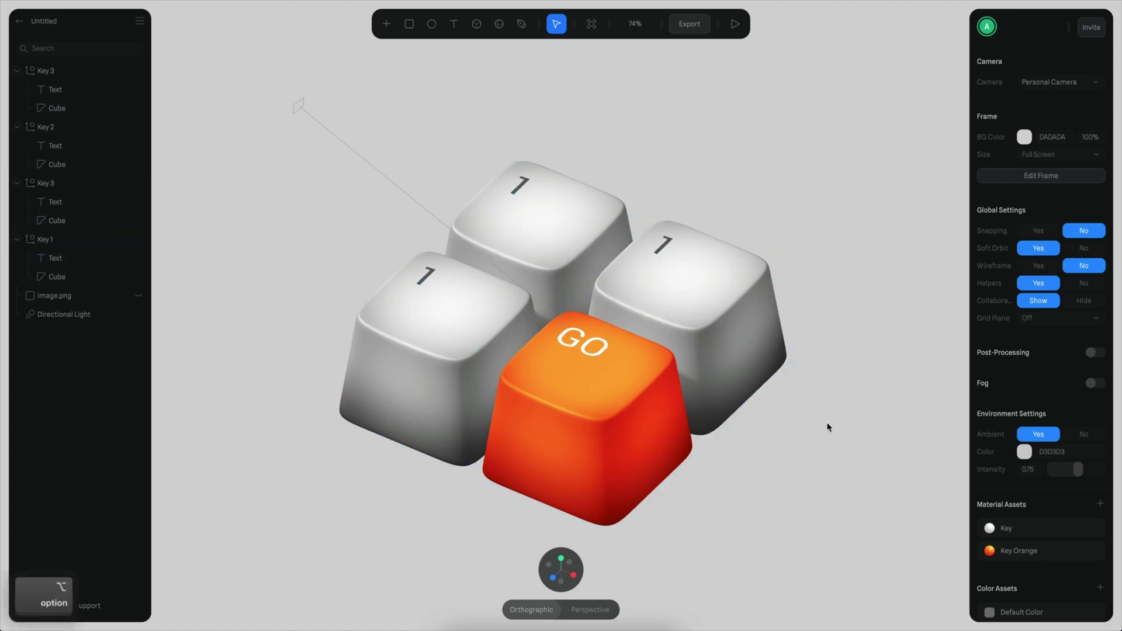
{"action": "scroll", "coordinate": [807, 414], "scroll_direction": "down", "scroll_amount": 2, "text": "super"}
{"action": "scroll", "coordinate": [801, 412], "scroll_direction": "up", "scroll_amount": 2, "text": "super"}
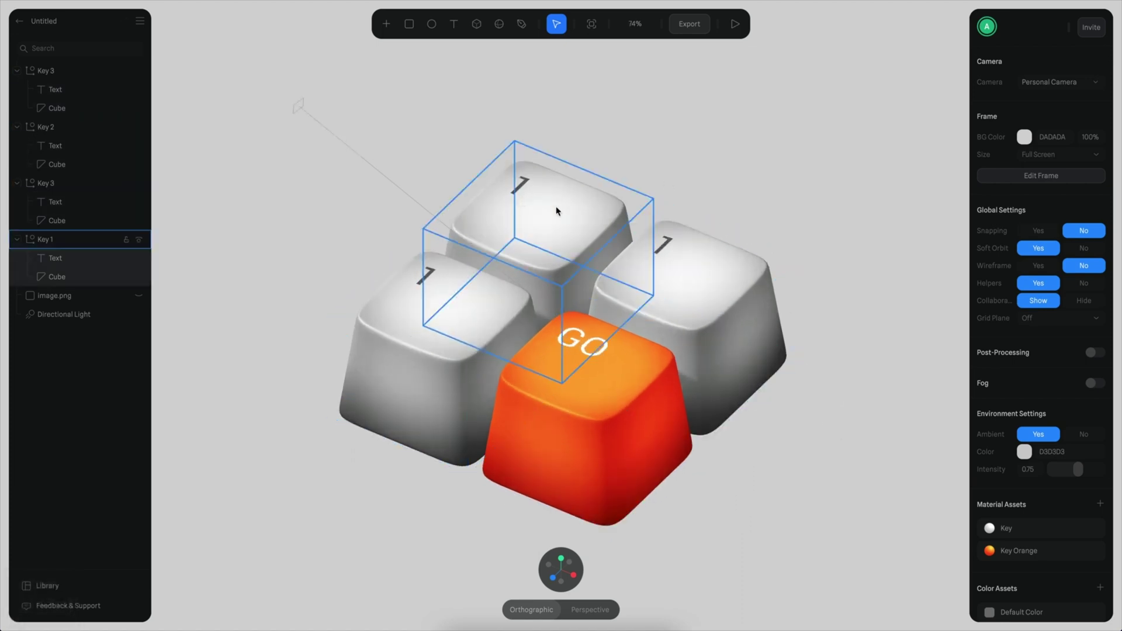
{"action": "left_click_drag", "start_coordinate": [848, 383], "coordinate": [840, 408], "text": "alt"}
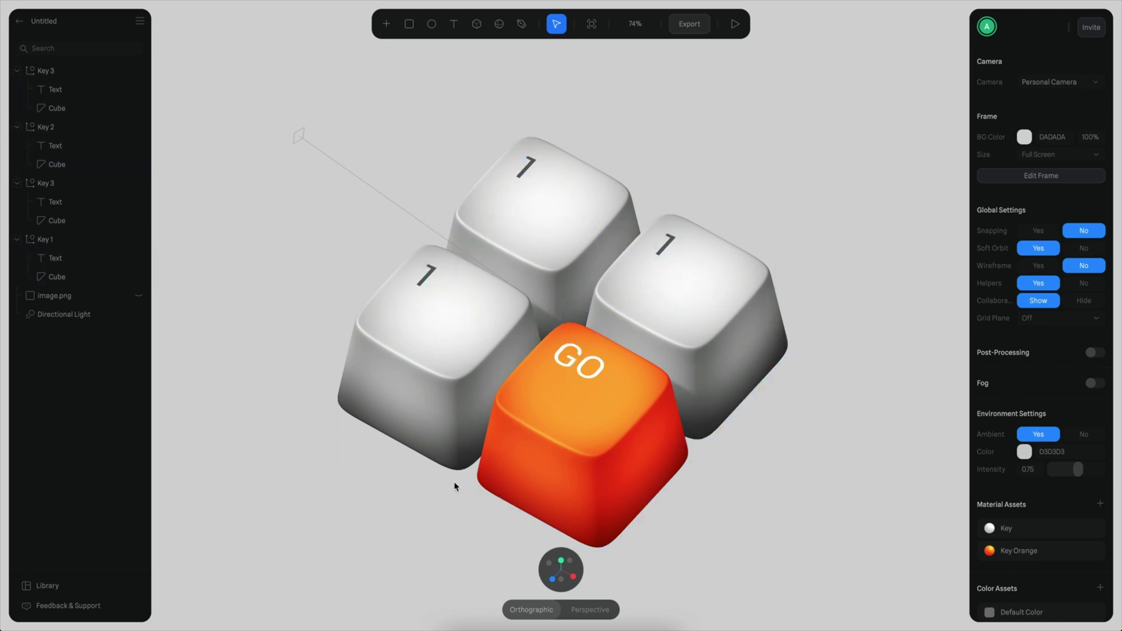
- Add a new layer to the Key material asset and change its type to Depth
{"action": "left_click_drag", "start_coordinate": [676, 343], "coordinate": [801, 466], "text": "alt"}
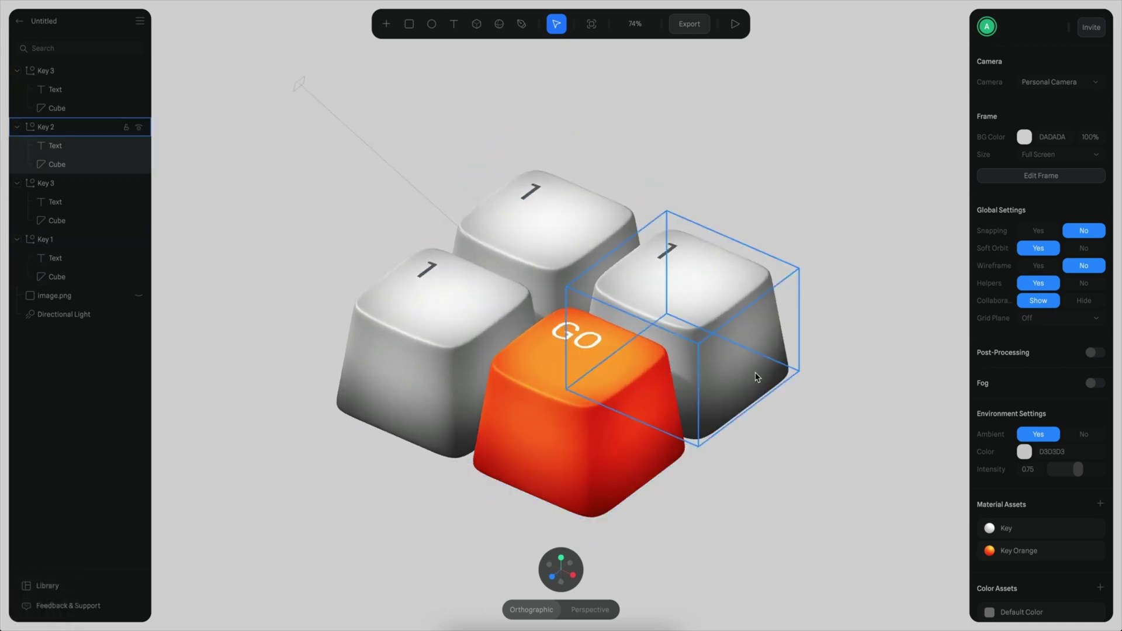
{"action": "left_click", "coordinate": [732, 285]}
{"action": "left_click", "coordinate": [813, 363]}
{"action": "left_click", "coordinate": [1027, 529]}
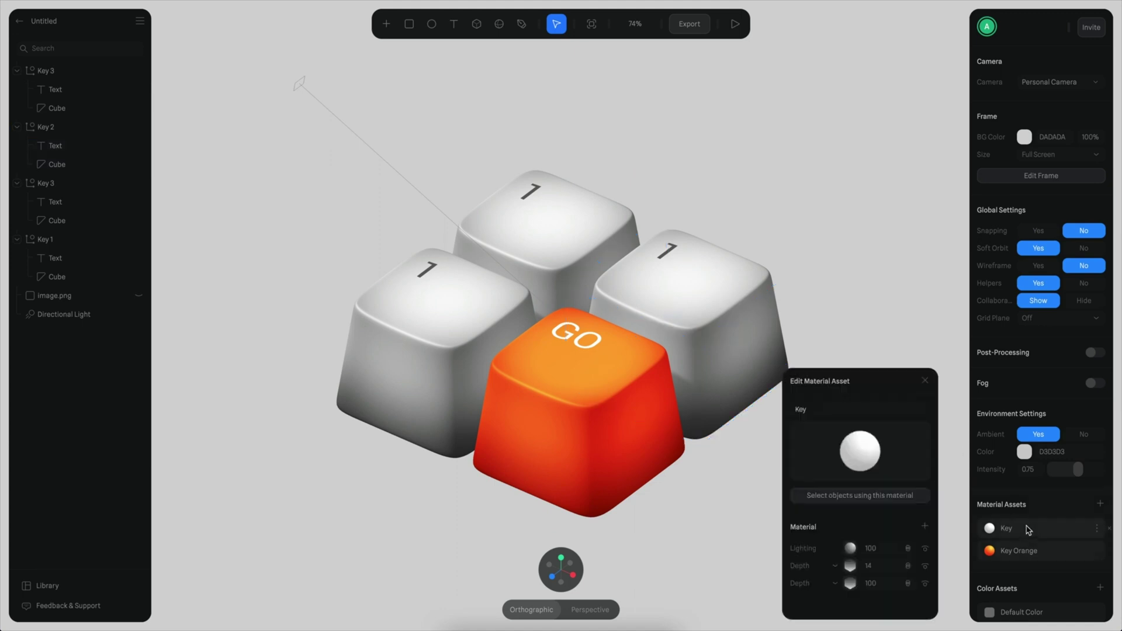
{"action": "left_click", "coordinate": [925, 527]}
{"action": "left_click", "coordinate": [834, 548]}
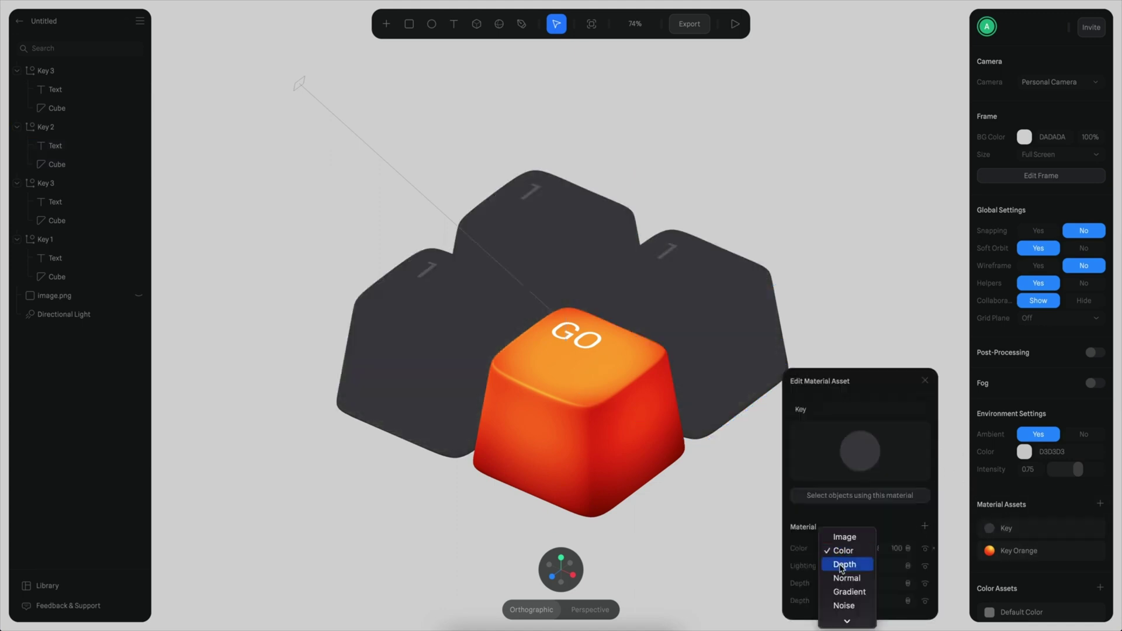
{"action": "left_click", "coordinate": [842, 550]}
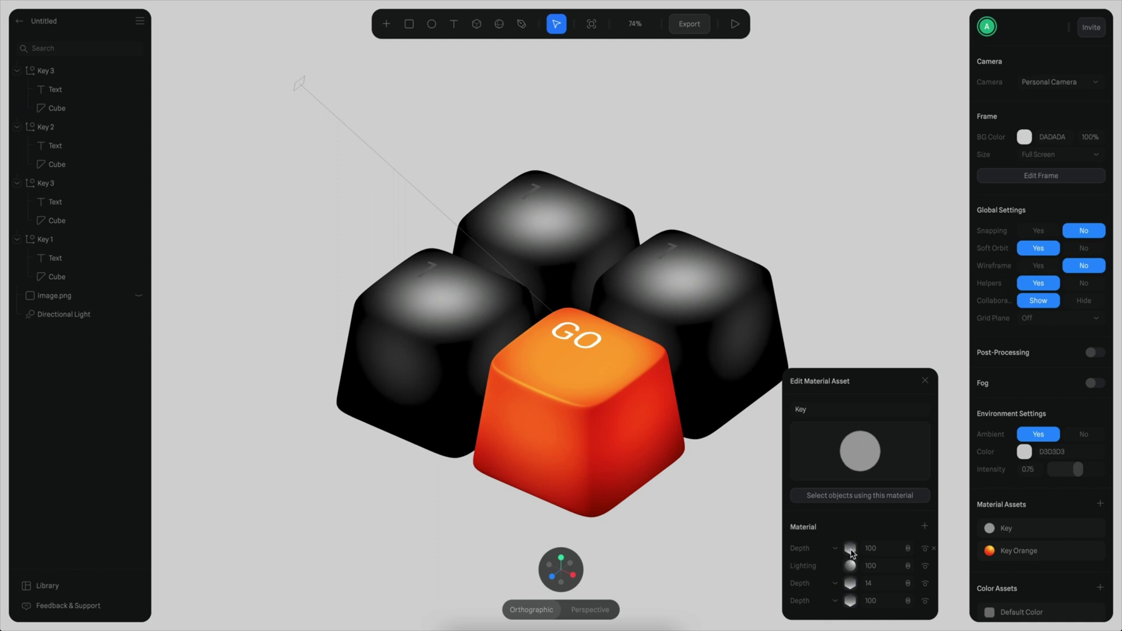
- Set the new Depth layer's position mode to World in the Key material
{"action": "left_click", "coordinate": [850, 549]}
{"action": "scroll", "coordinate": [871, 544], "scroll_direction": "down", "scroll_amount": 2}
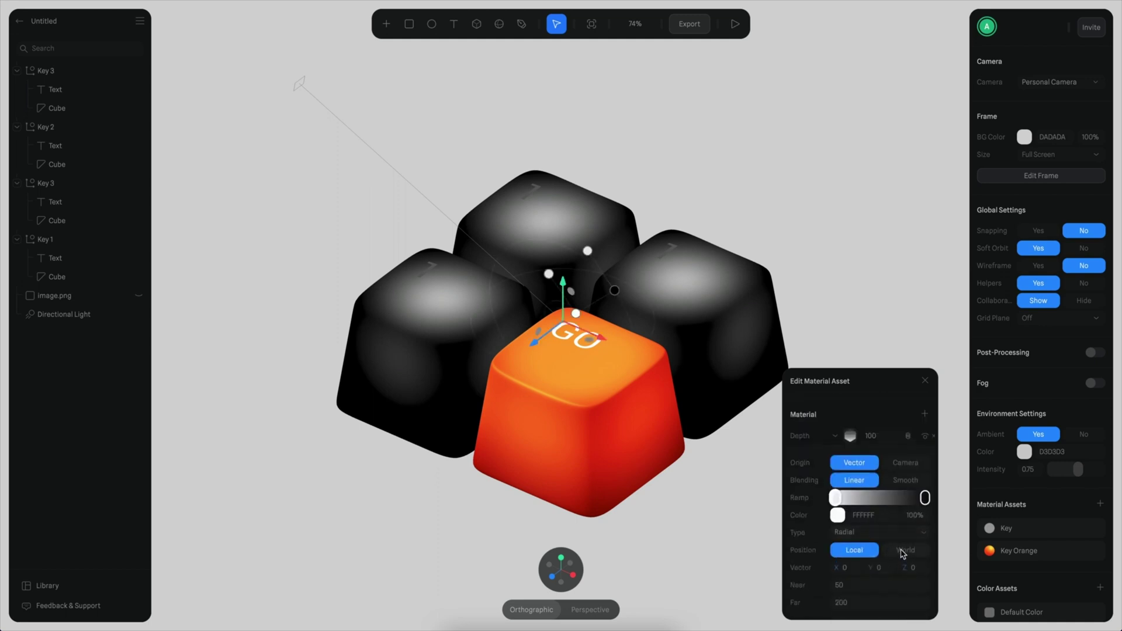
{"action": "left_click", "coordinate": [903, 553]}
- Move the radial gradient's center onto the orange key, about X 179.5 and Z 166.6, and extend its far distance to about 400
{"action": "left_click_drag", "start_coordinate": [661, 408], "coordinate": [664, 474], "text": "alt"}
{"action": "right_click_drag", "start_coordinate": [664, 474], "coordinate": [674, 408], "text": "alt"}
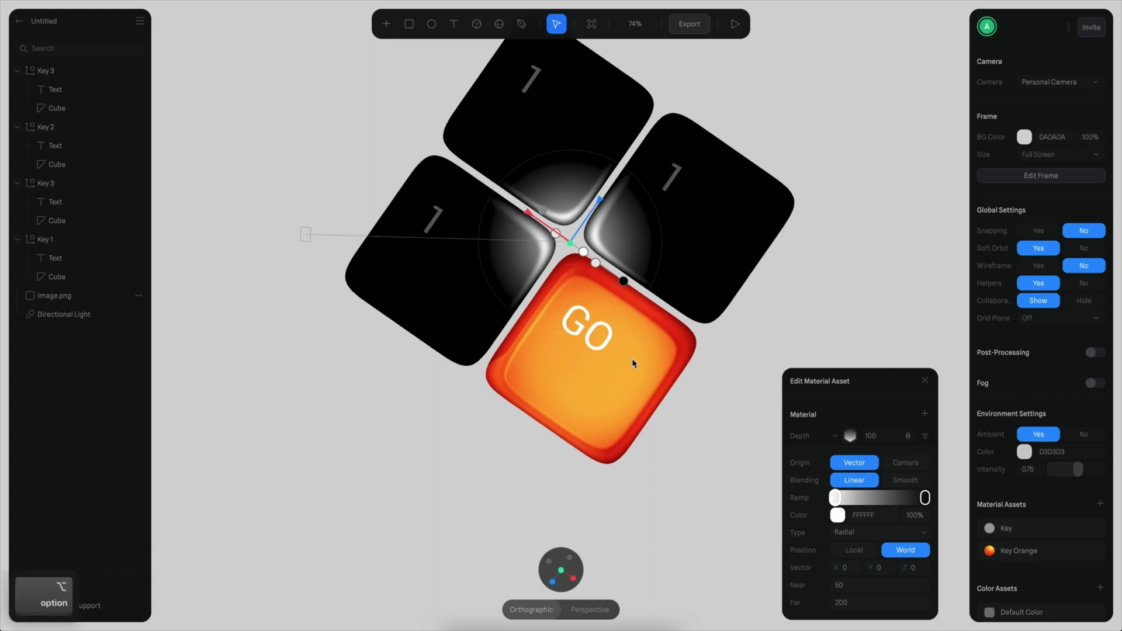
{"action": "left_click_drag", "start_coordinate": [633, 361], "coordinate": [655, 337], "text": "alt"}
{"action": "left_click_drag", "start_coordinate": [580, 271], "coordinate": [634, 366]}
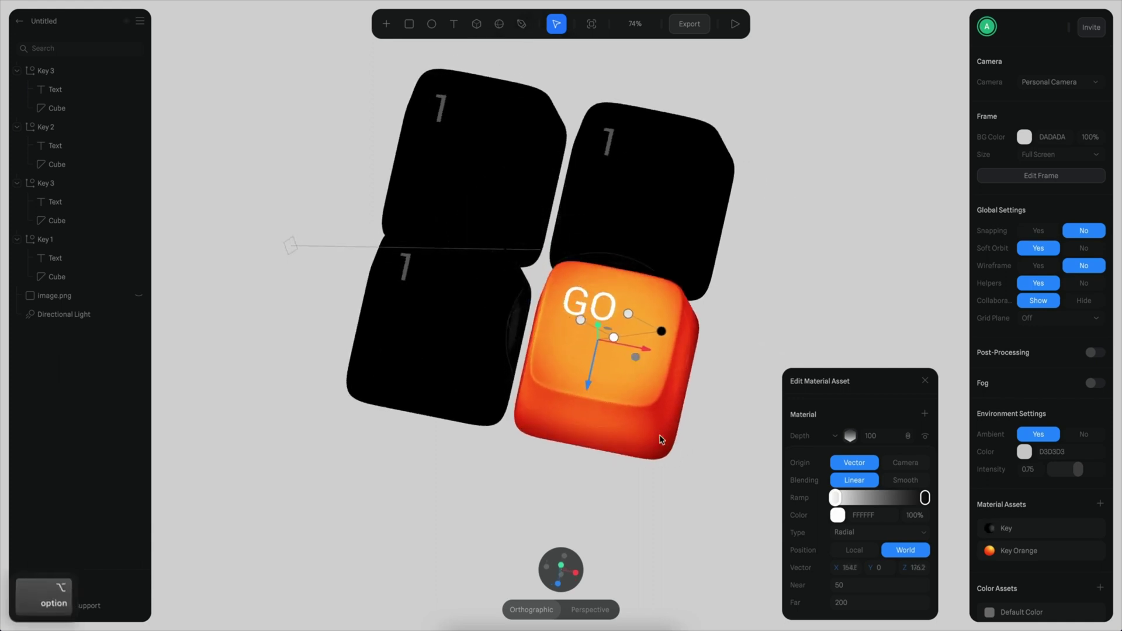
{"action": "left_click_drag", "start_coordinate": [659, 436], "coordinate": [703, 337], "text": "alt"}
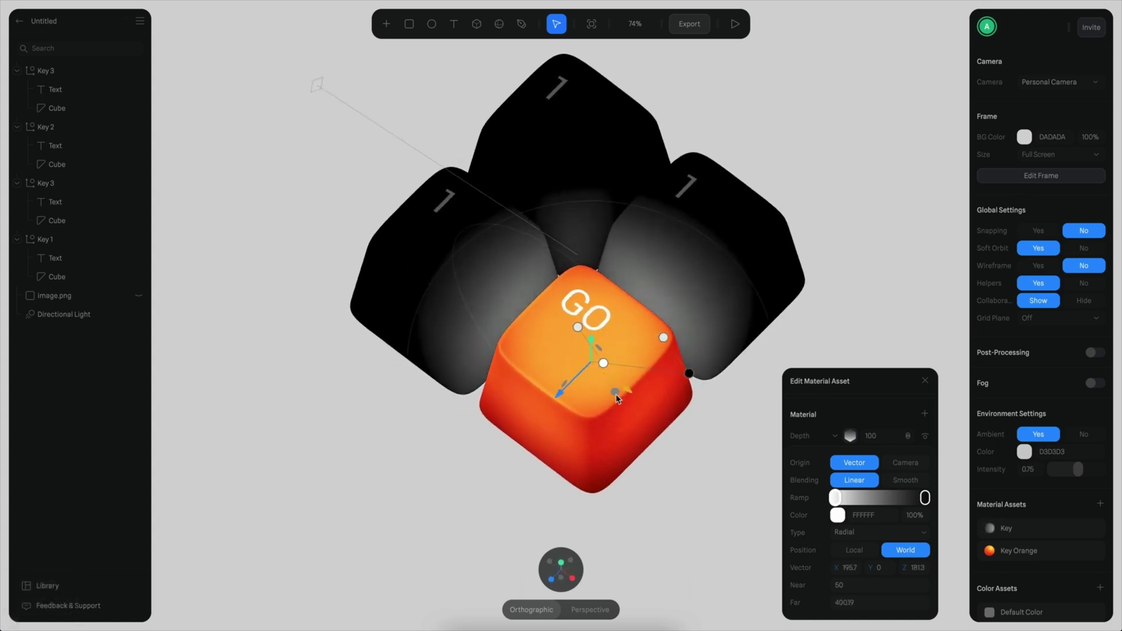
{"action": "left_click_drag", "start_coordinate": [613, 396], "coordinate": [653, 483], "text": "alt"}
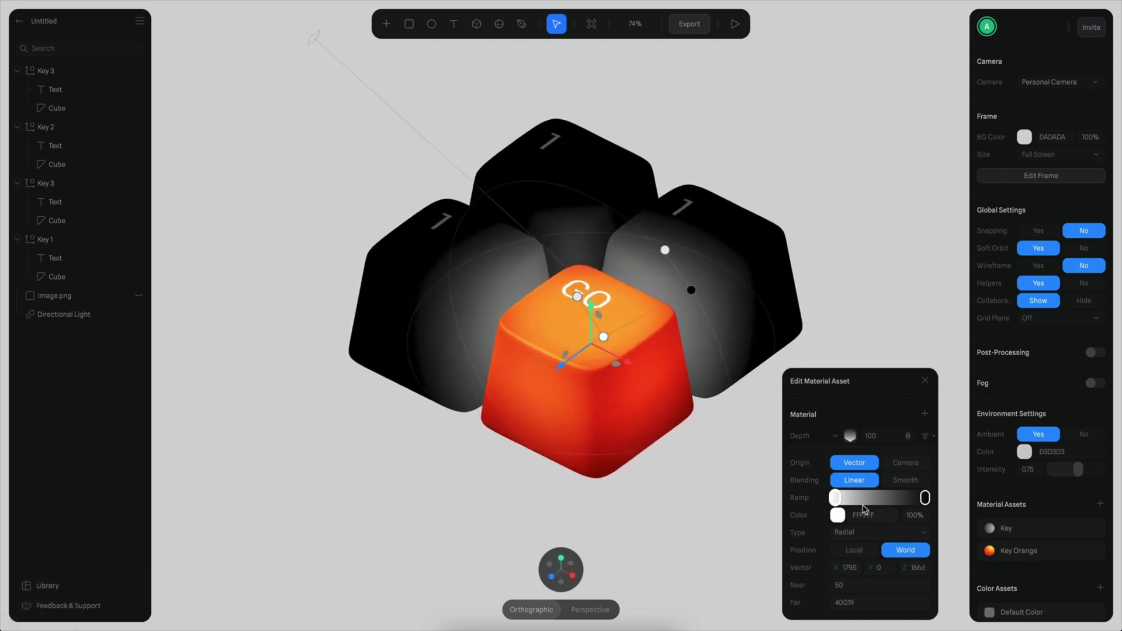
- Set the inner ramp color of the Key material's new Depth layer to a saturated orange, about FF7C0A
{"action": "left_click", "coordinate": [838, 515]}
{"action": "left_click", "coordinate": [882, 416]}
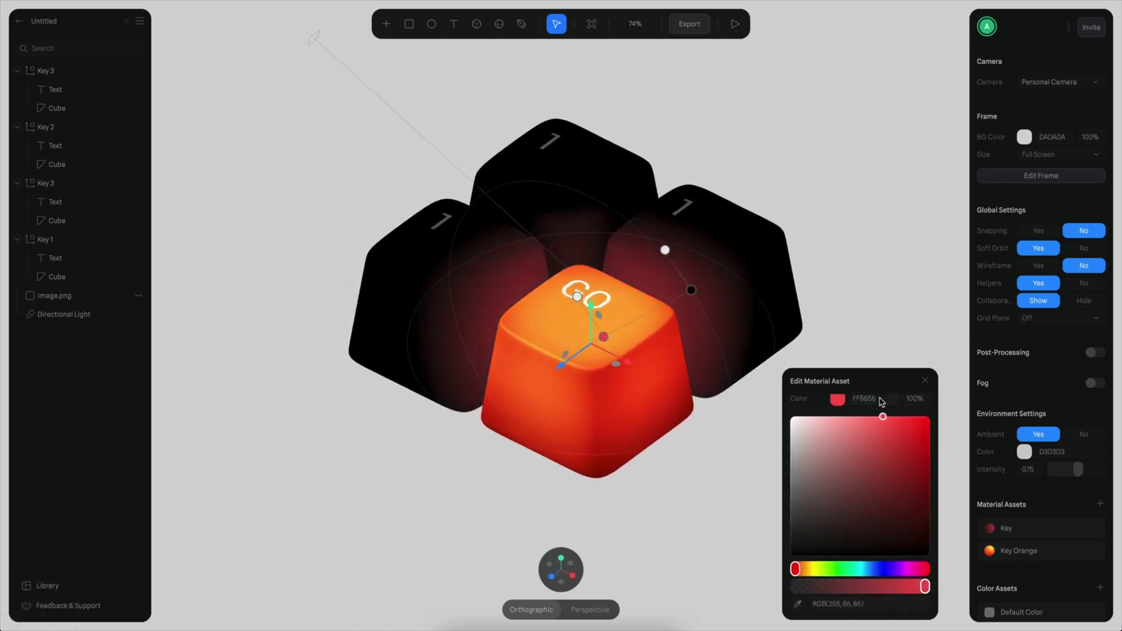
{"action": "scroll", "coordinate": [906, 490], "scroll_direction": "up", "scroll_amount": 3}
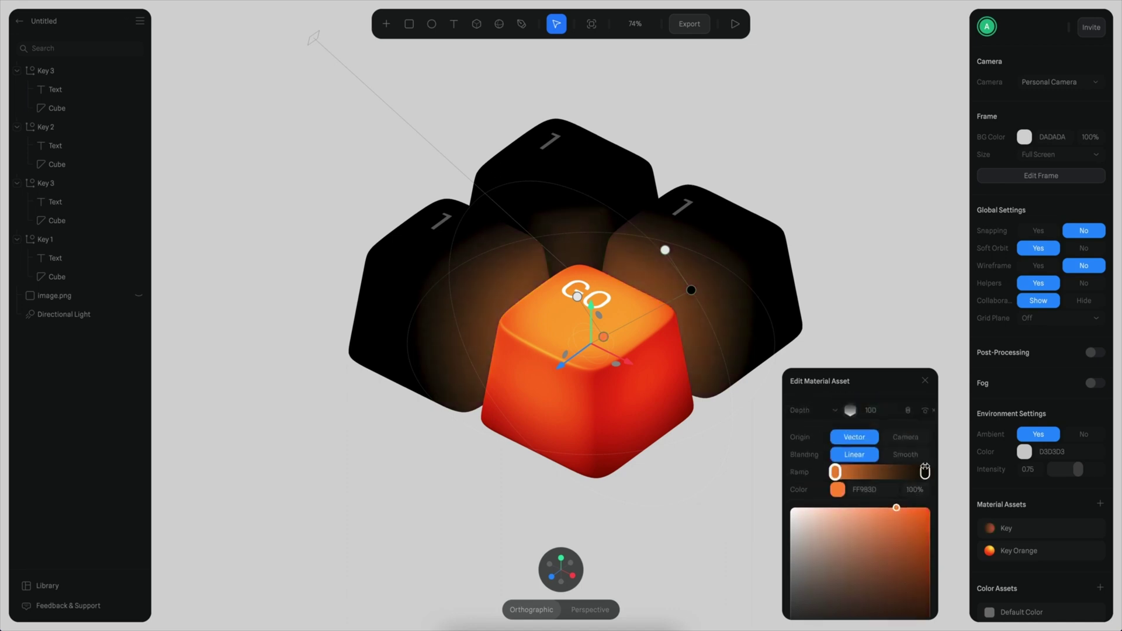
{"action": "left_click_drag", "start_coordinate": [897, 515], "coordinate": [914, 497]}
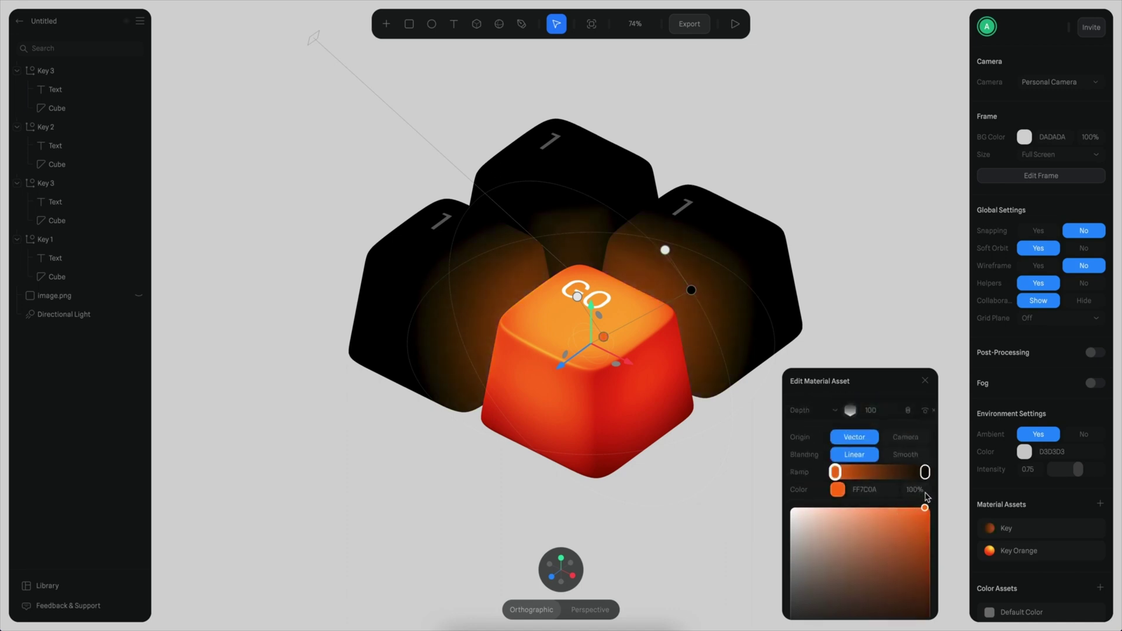
- Set the gradient's outer ramp color to orange-red FF6937 and lower its opacity to 0%
{"action": "left_click", "coordinate": [926, 472]}
{"action": "scroll", "coordinate": [918, 468], "scroll_direction": "down", "scroll_amount": 3}
{"action": "left_click", "coordinate": [900, 416]}
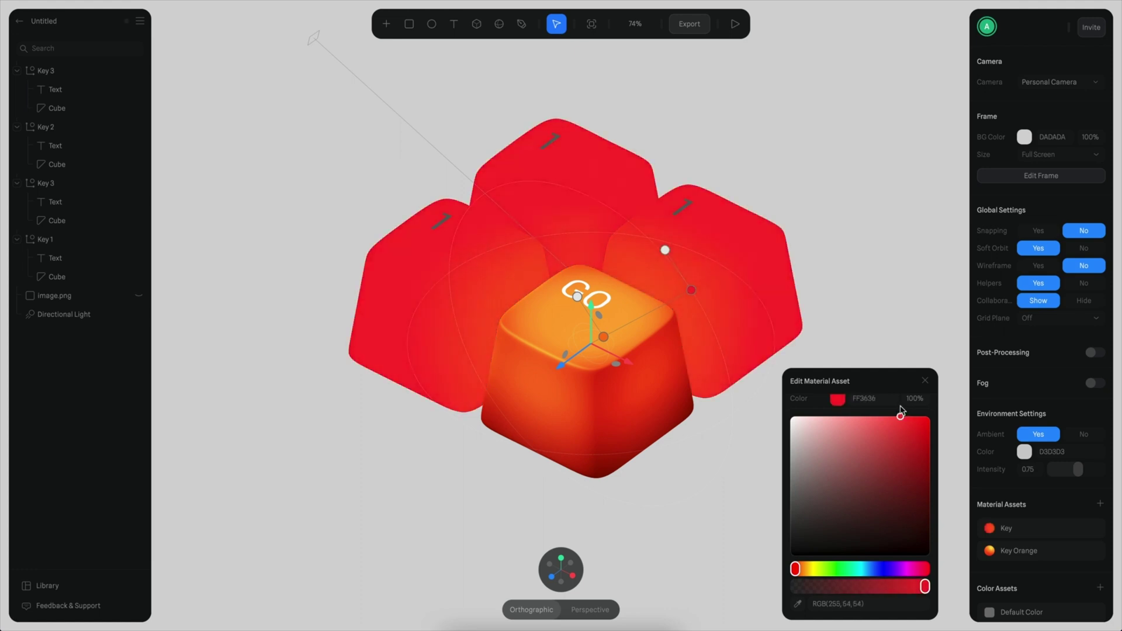
{"action": "left_click", "coordinate": [804, 571]}
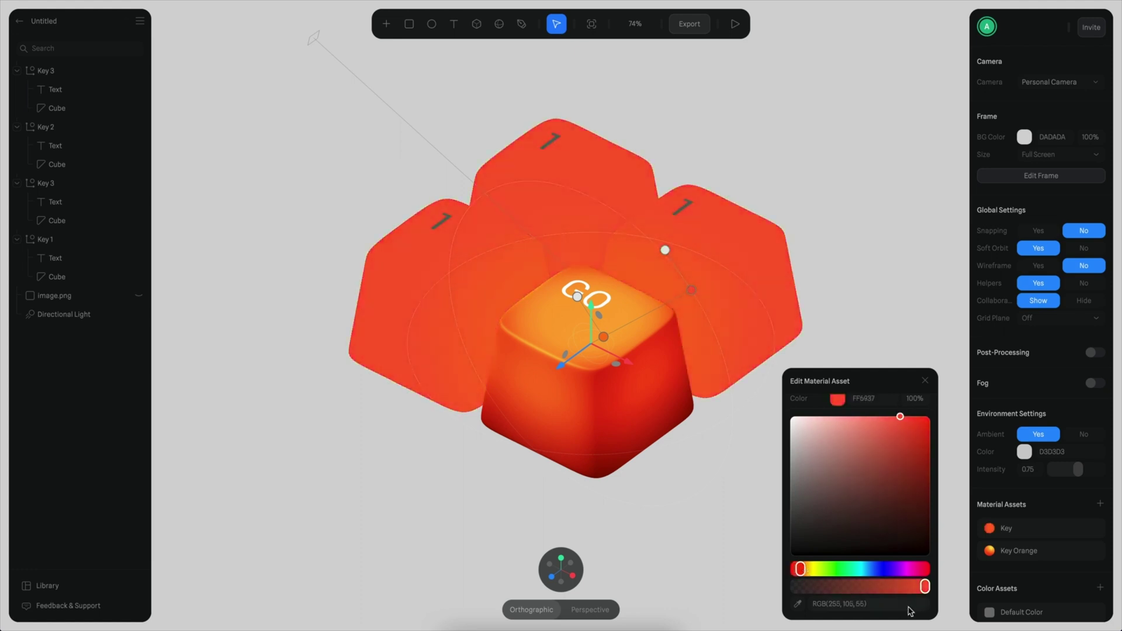
{"action": "left_click_drag", "start_coordinate": [916, 587], "coordinate": [758, 593]}
{"action": "scroll", "coordinate": [861, 526], "scroll_direction": "up", "scroll_amount": 3}
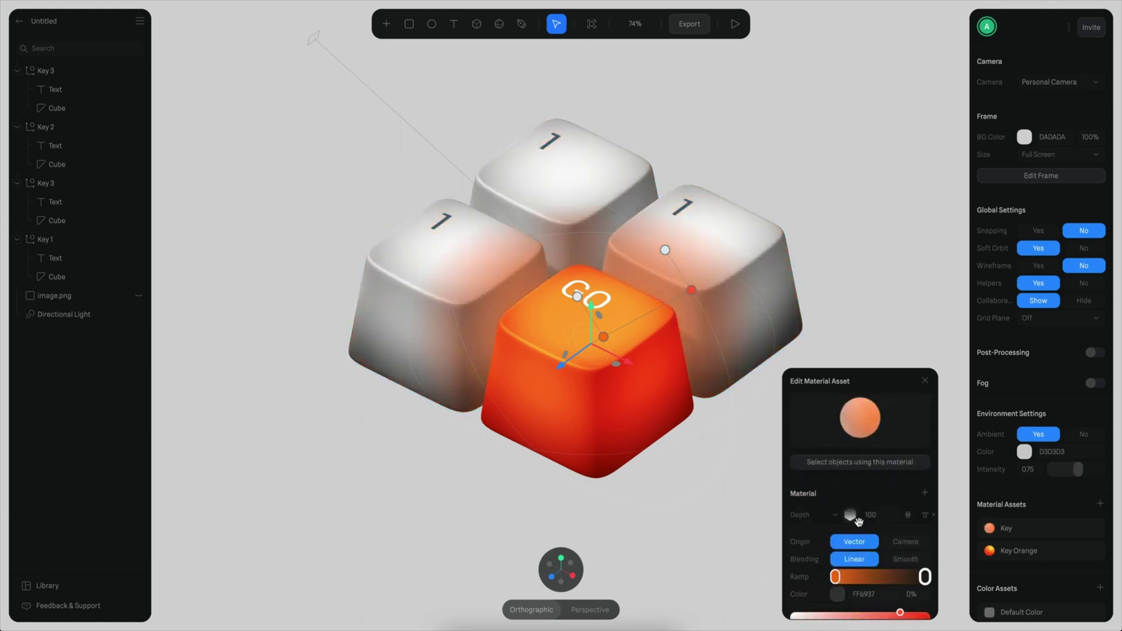
- Move the orange Depth layer below the Lighting layer in the Key material's layer stack
{"action": "left_click", "coordinate": [850, 515]}
{"action": "left_click_drag", "start_coordinate": [808, 550], "coordinate": [801, 567]}
{"action": "left_click_drag", "start_coordinate": [724, 492], "coordinate": [715, 523], "text": "alt"}
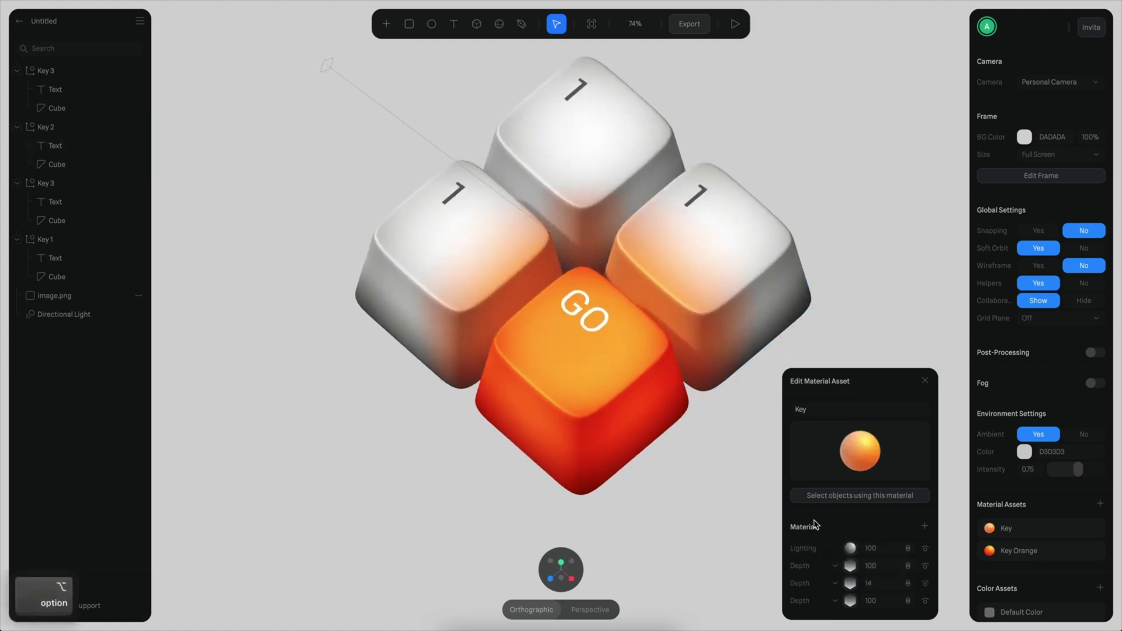
- Reduce the orange glow gradient's far distance to about 319 on the white keys
{"action": "left_click", "coordinate": [850, 567]}
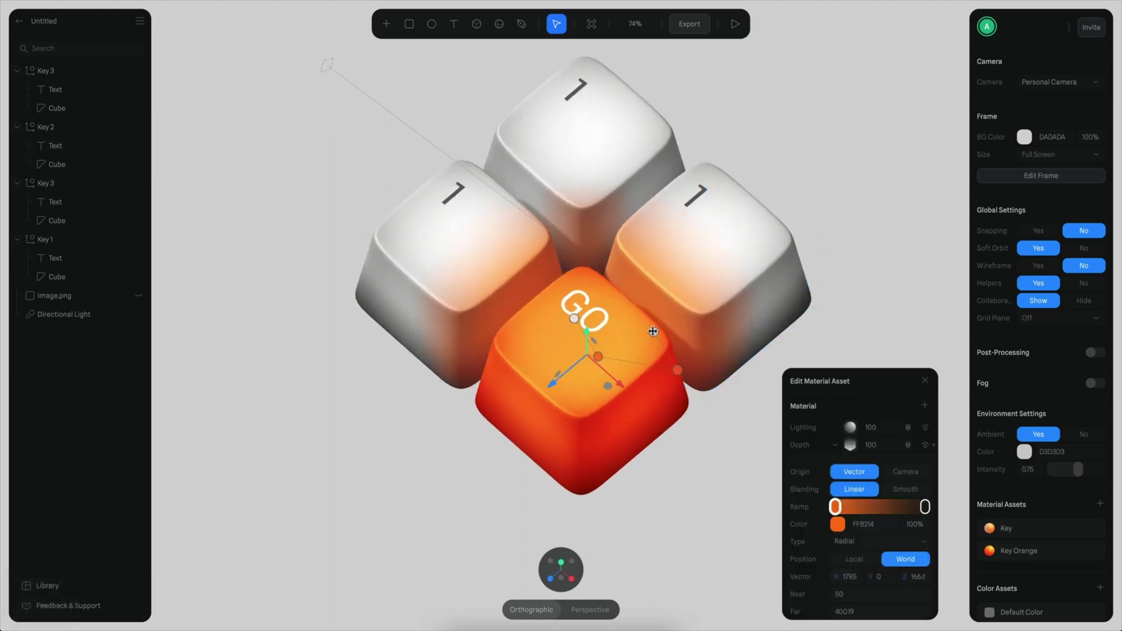
{"action": "mouse_move", "coordinate": [653, 331]}
{"action": "left_mouse_down"}
{"action": "mouse_move", "coordinate": [606, 324]}
{"action": "mouse_move", "coordinate": [634, 329]}
{"action": "left_mouse_up"}
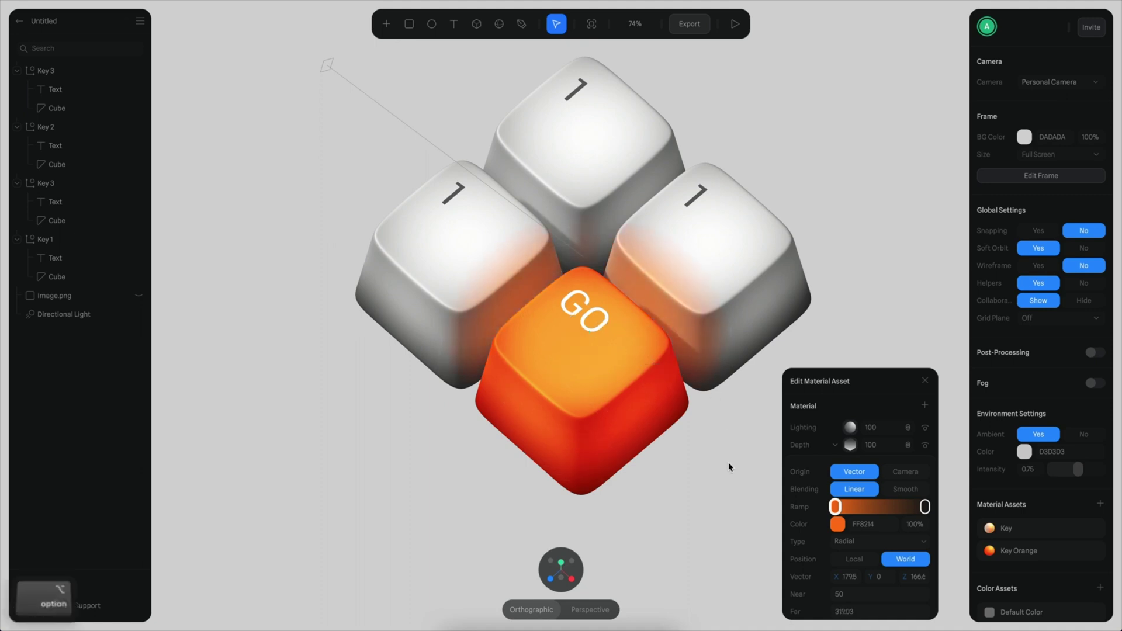
{"action": "left_click_drag", "start_coordinate": [728, 468], "coordinate": [710, 443], "text": "alt"}
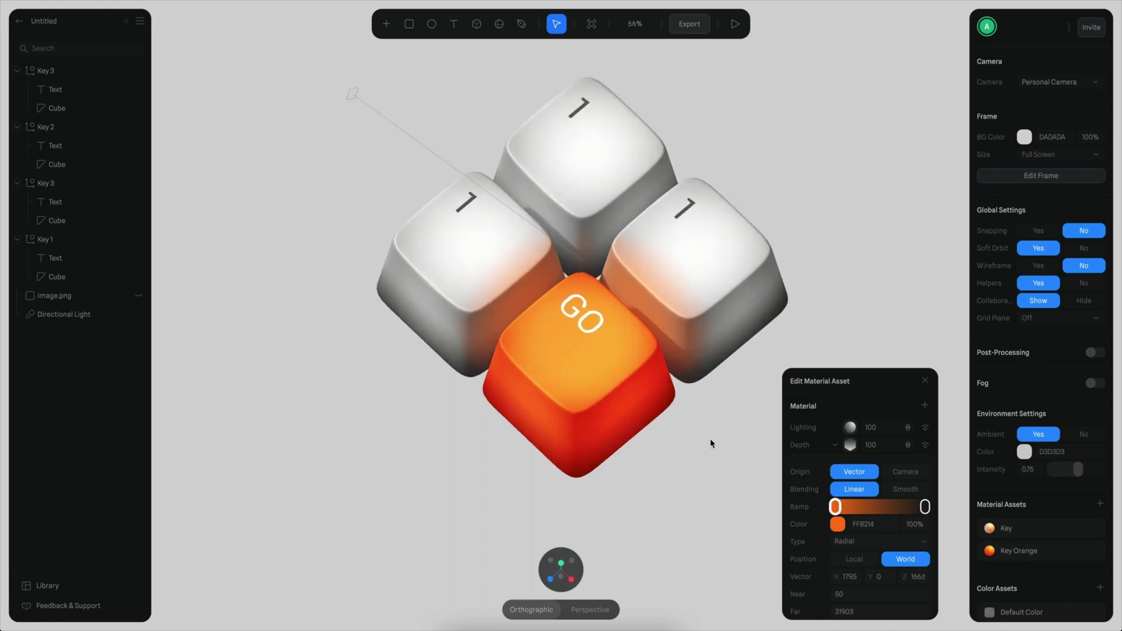
- Slightly enlarge the orange glow gradient's near distance, close the Key material editor, and check the keys from a lower angle
{"action": "scroll", "coordinate": [824, 458], "scroll_direction": "up", "scroll_amount": 3}
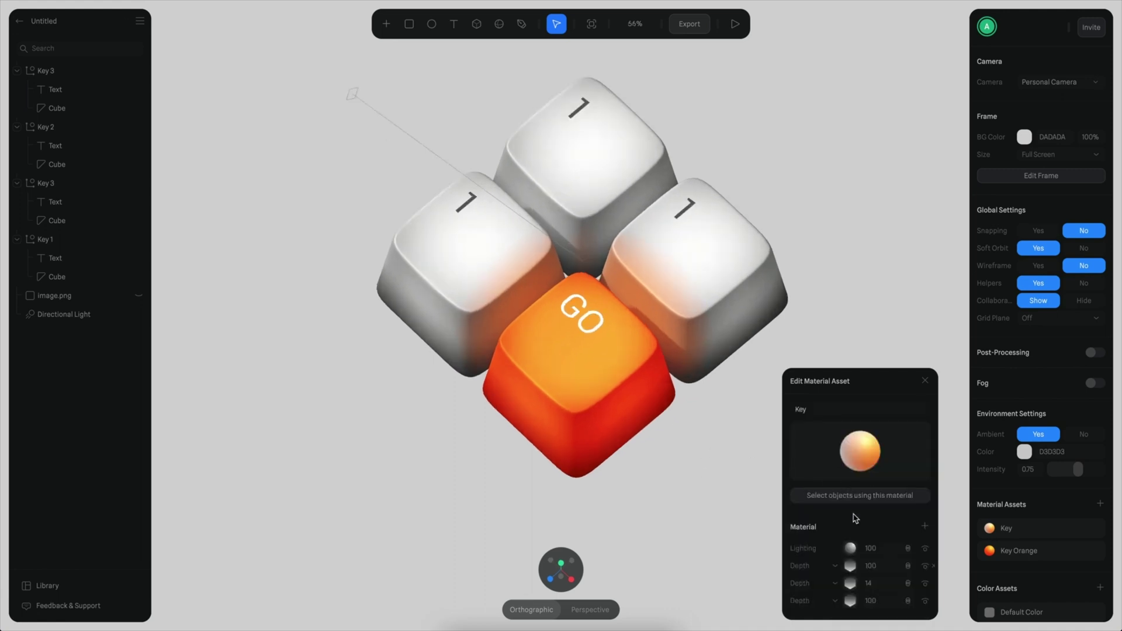
{"action": "left_click", "coordinate": [851, 568]}
{"action": "scroll", "coordinate": [795, 491], "scroll_direction": "down", "scroll_amount": 3}
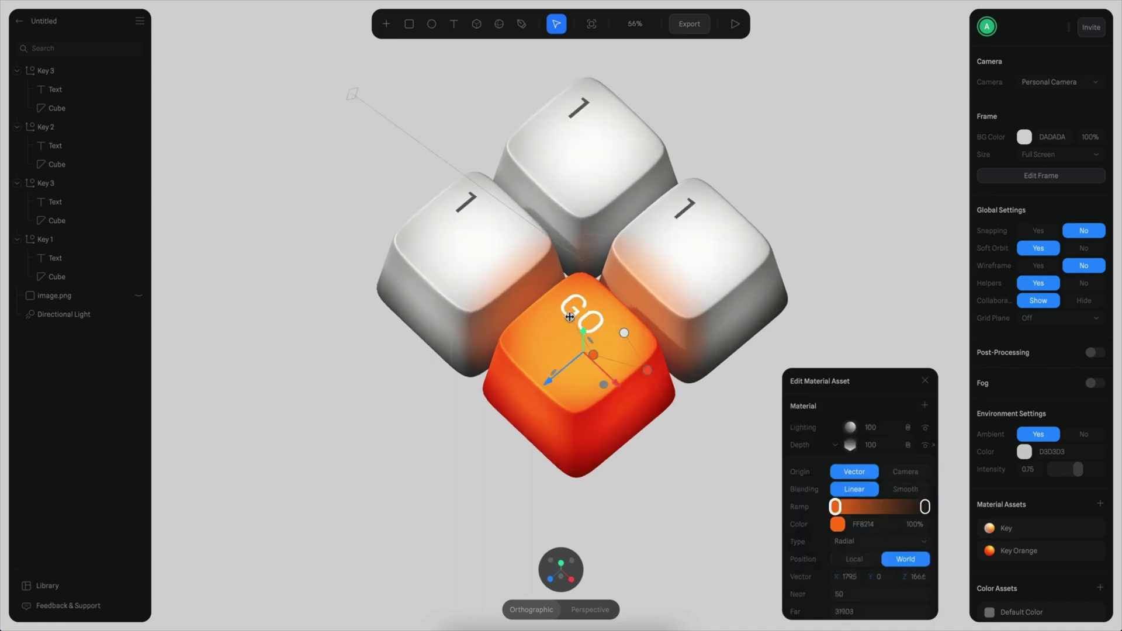
{"action": "left_click_drag", "start_coordinate": [570, 317], "coordinate": [549, 323]}
{"action": "left_click", "coordinate": [720, 437]}
{"action": "scroll", "coordinate": [723, 443], "scroll_direction": "down", "scroll_amount": 1, "text": "alt"}
{"action": "left_click_drag", "start_coordinate": [720, 444], "coordinate": [732, 413], "text": "alt"}
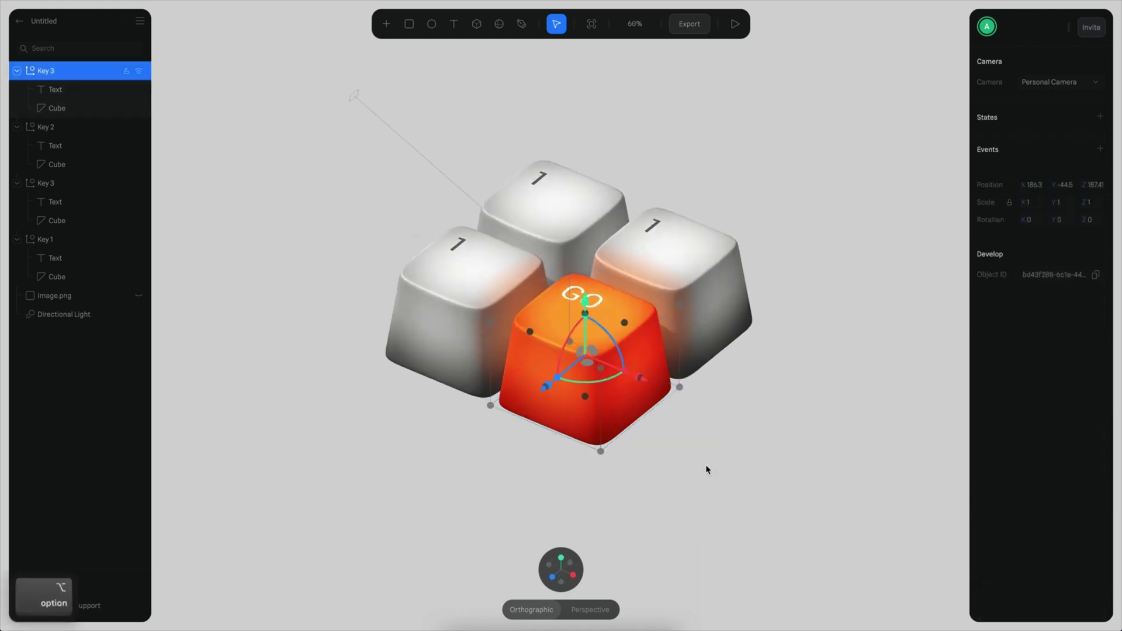
{"action": "scroll", "coordinate": [760, 459], "scroll_direction": "up", "scroll_amount": 4, "text": "alt"}
{"action": "scroll", "coordinate": [783, 431], "scroll_direction": "down", "scroll_amount": 6, "text": "alt"}
{"action": "left_click", "coordinate": [746, 415]}
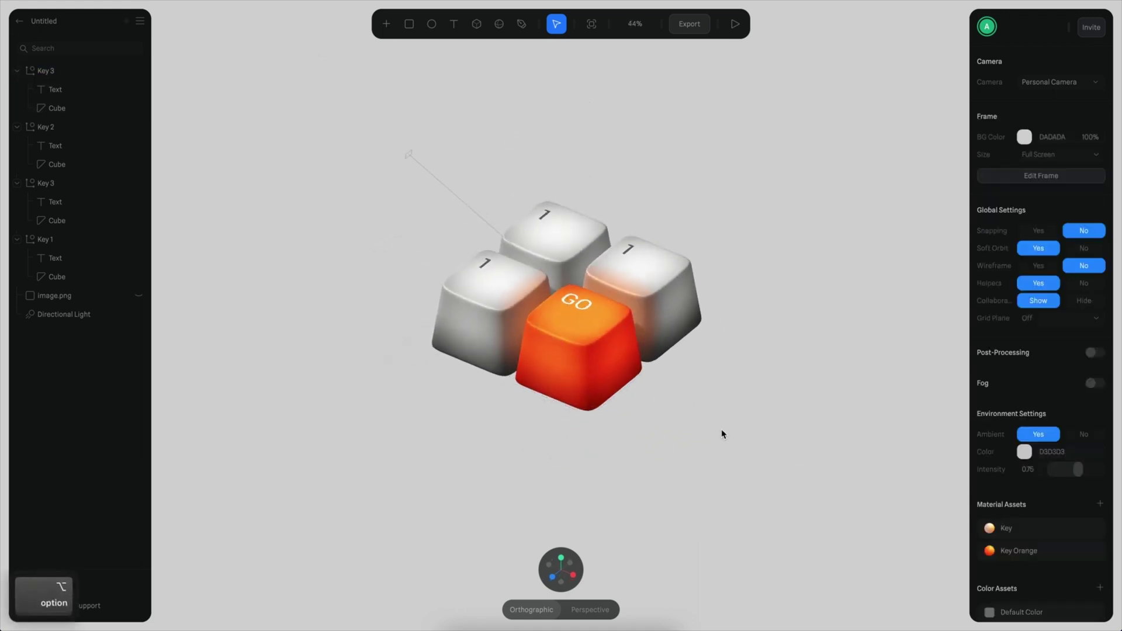
- Shift the inner ramp color of Key Orange's radial Depth layer to a slightly deeper orange and close the material editor
{"action": "scroll", "coordinate": [708, 445], "scroll_direction": "up", "scroll_amount": 3}
{"action": "left_click", "coordinate": [590, 363], "text": "super"}
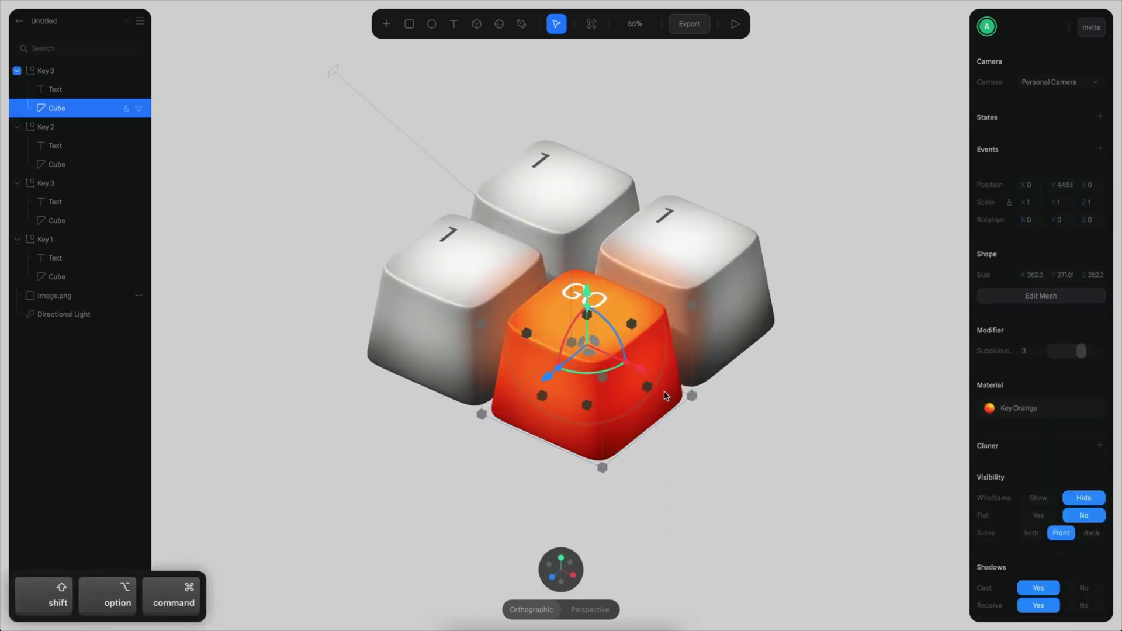
{"action": "left_click", "coordinate": [999, 409]}
{"action": "left_click", "coordinate": [888, 566]}
{"action": "scroll", "coordinate": [892, 541], "scroll_direction": "down", "scroll_amount": 5}
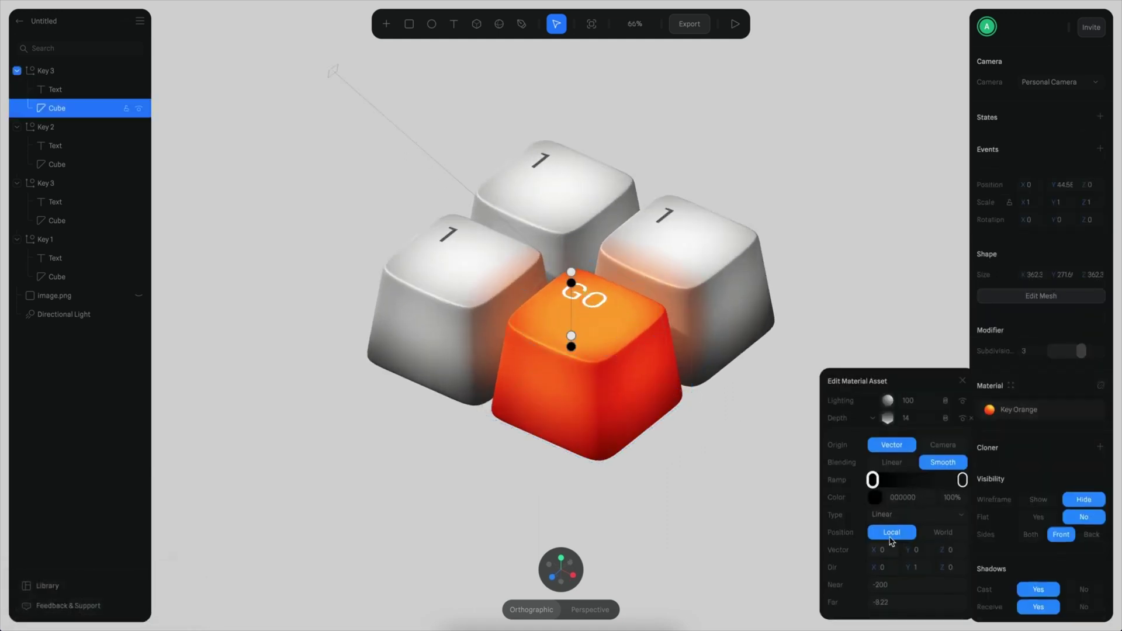
{"action": "left_click", "coordinate": [890, 419]}
{"action": "left_click", "coordinate": [893, 589]}
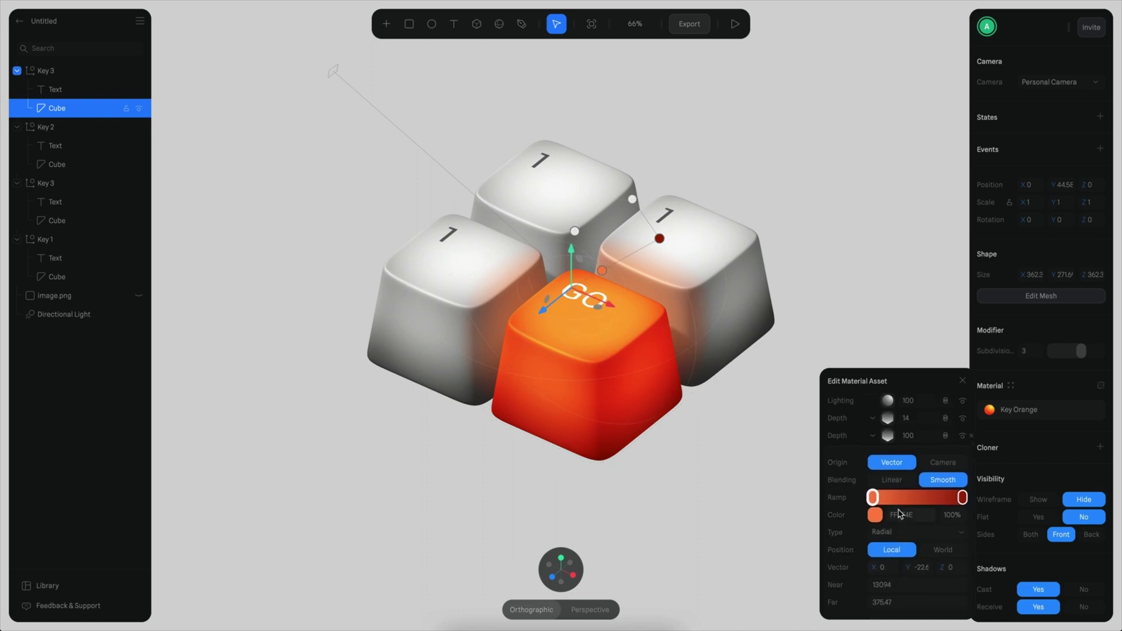
{"action": "left_click", "coordinate": [876, 514]}
{"action": "scroll", "coordinate": [936, 484], "scroll_direction": "down", "scroll_amount": 3}
{"action": "left_click_drag", "start_coordinate": [925, 448], "coordinate": [930, 453]}
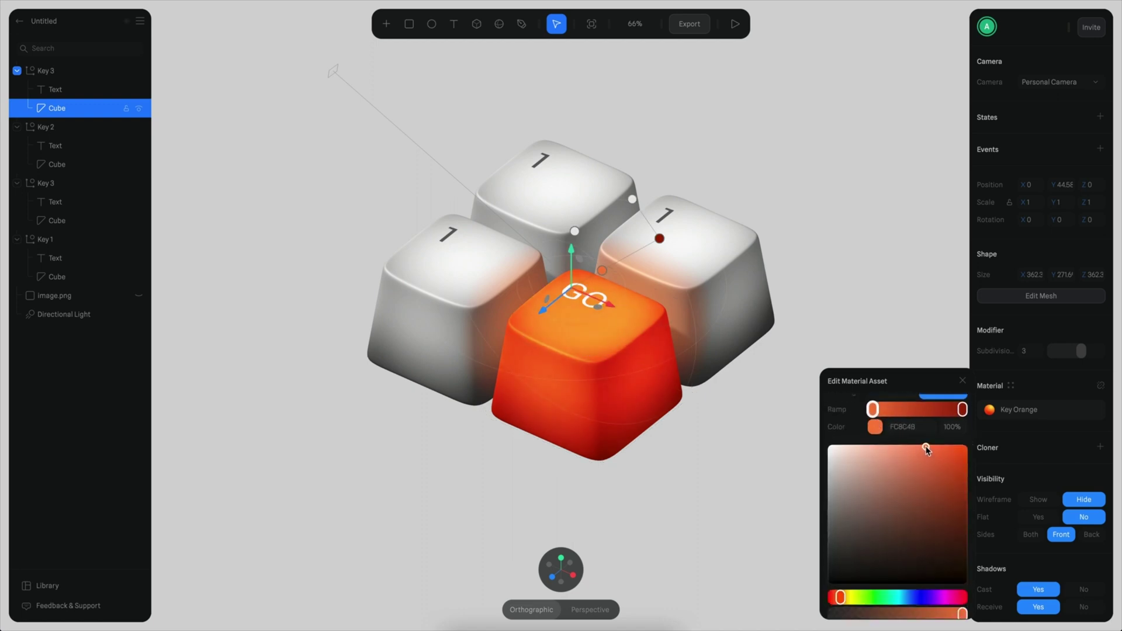
{"action": "left_click", "coordinate": [794, 370]}
{"action": "scroll", "coordinate": [739, 471], "scroll_direction": "down", "scroll_amount": 3, "text": "alt"}
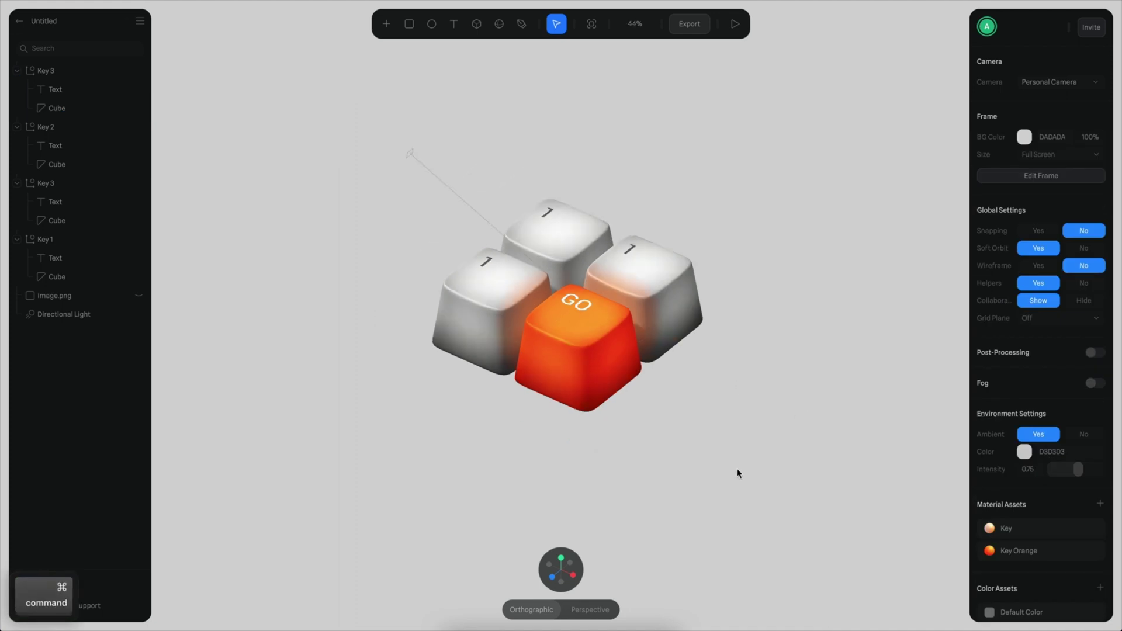
- Draw a square about 839 by 839 around the four keys in the top view
{"action": "key", "text": "alt+r"}
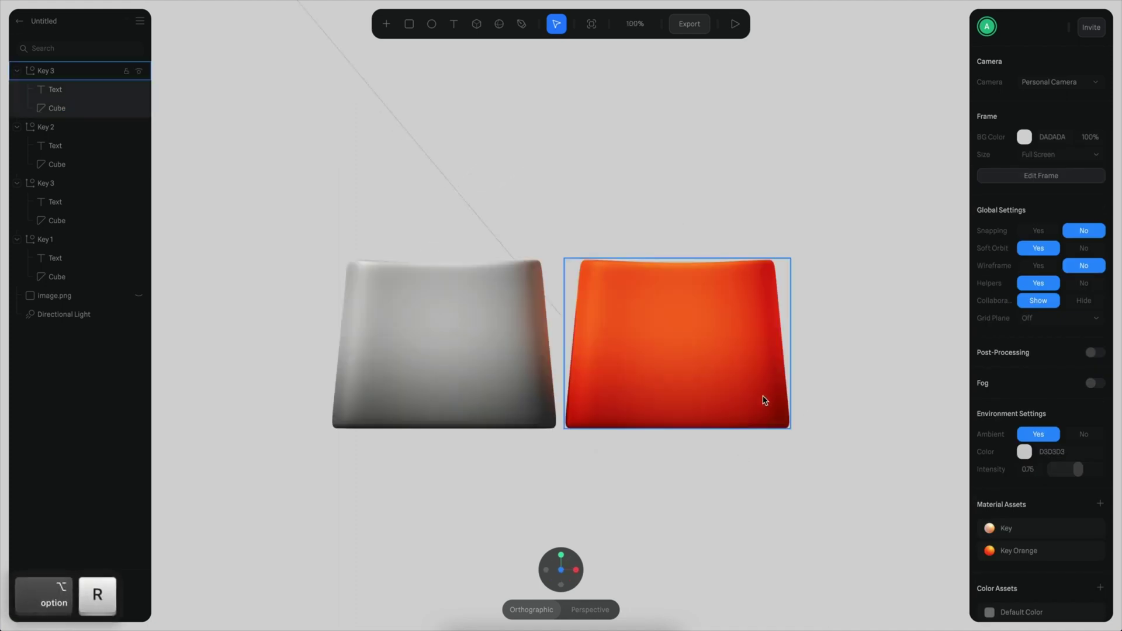
{"action": "left_click", "coordinate": [561, 555]}
{"action": "scroll", "coordinate": [594, 413], "scroll_direction": "down", "scroll_amount": 3, "text": "alt"}
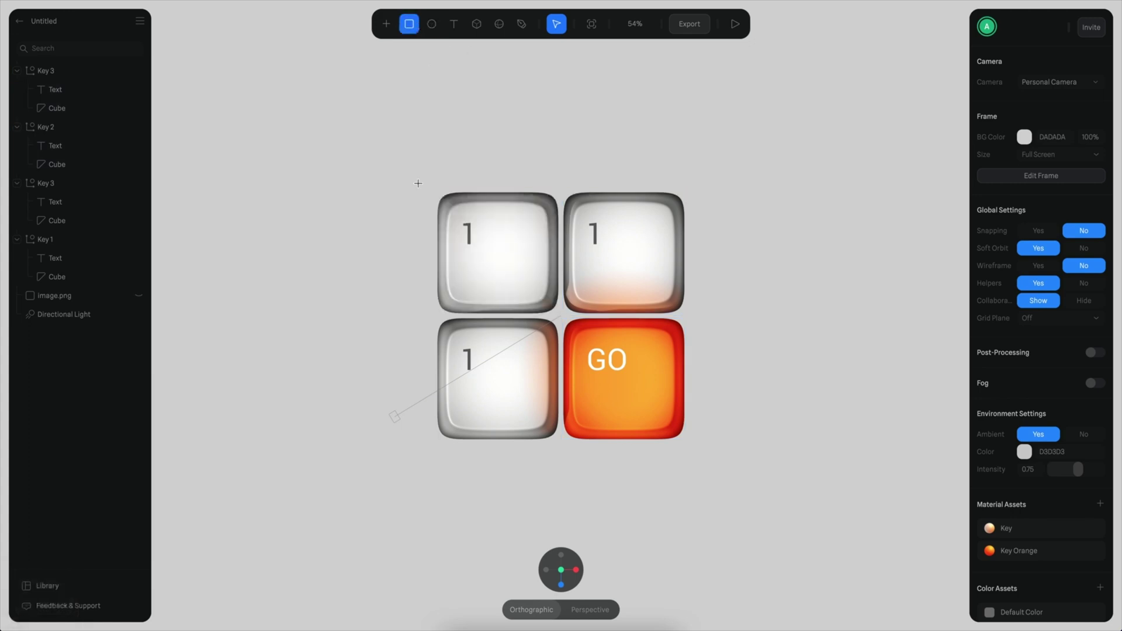
{"action": "left_click_drag", "start_coordinate": [417, 180], "coordinate": [701, 463], "text": "shift"}
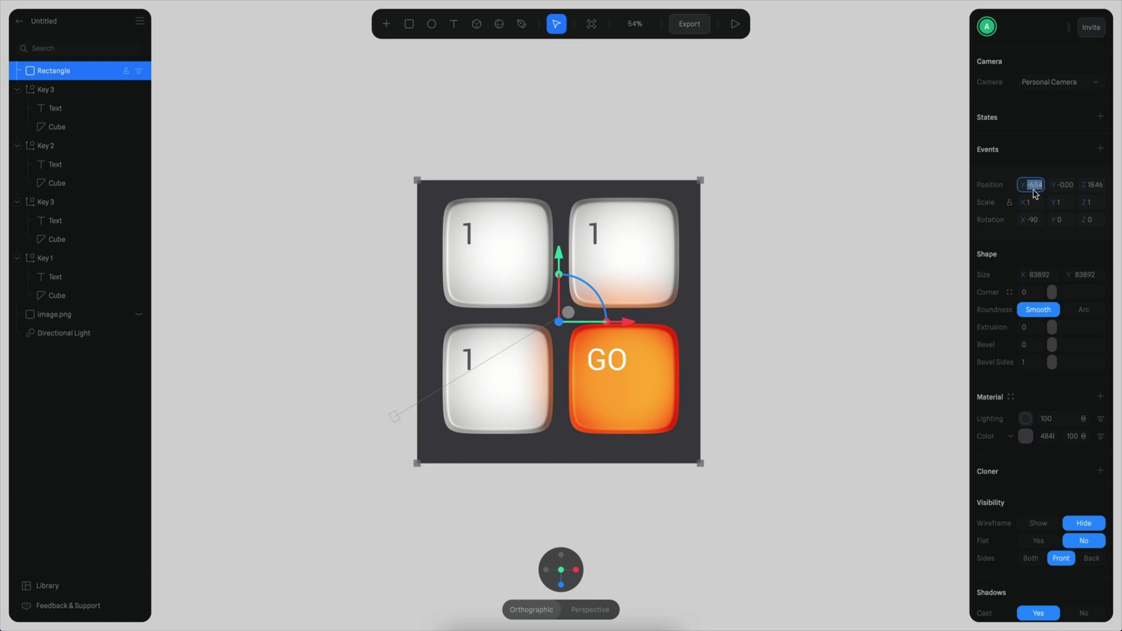
- Set the square's X position to 0 and its corner radius to 100
{"action": "type", "text": "0"}
{"action": "key", "text": "Return"}
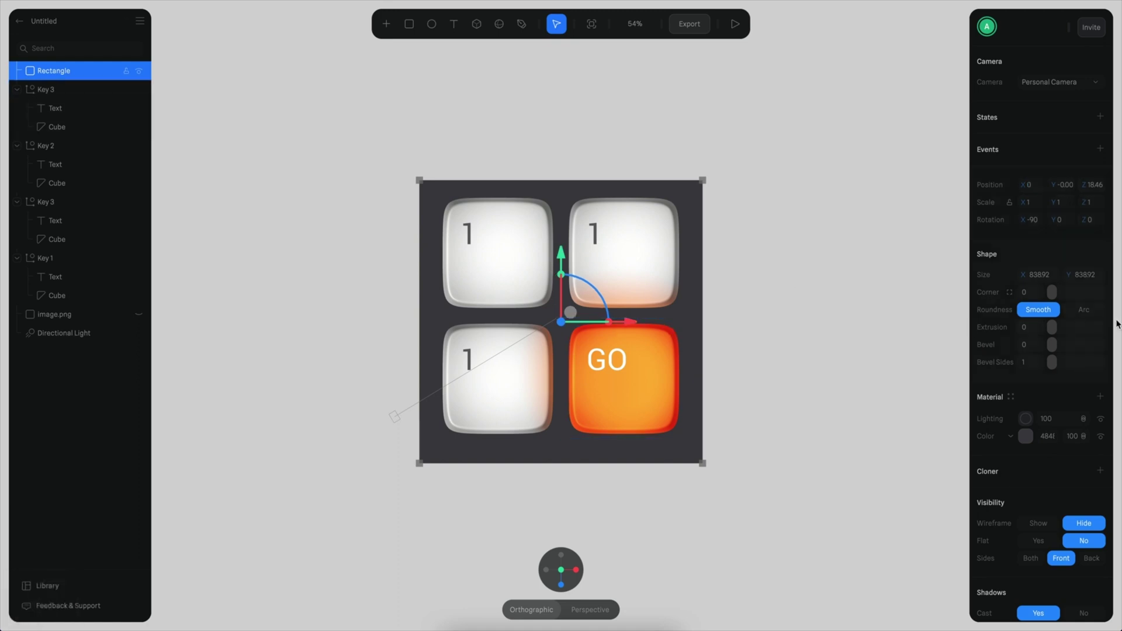
{"action": "left_click_drag", "start_coordinate": [1058, 292], "coordinate": [1100, 291]}
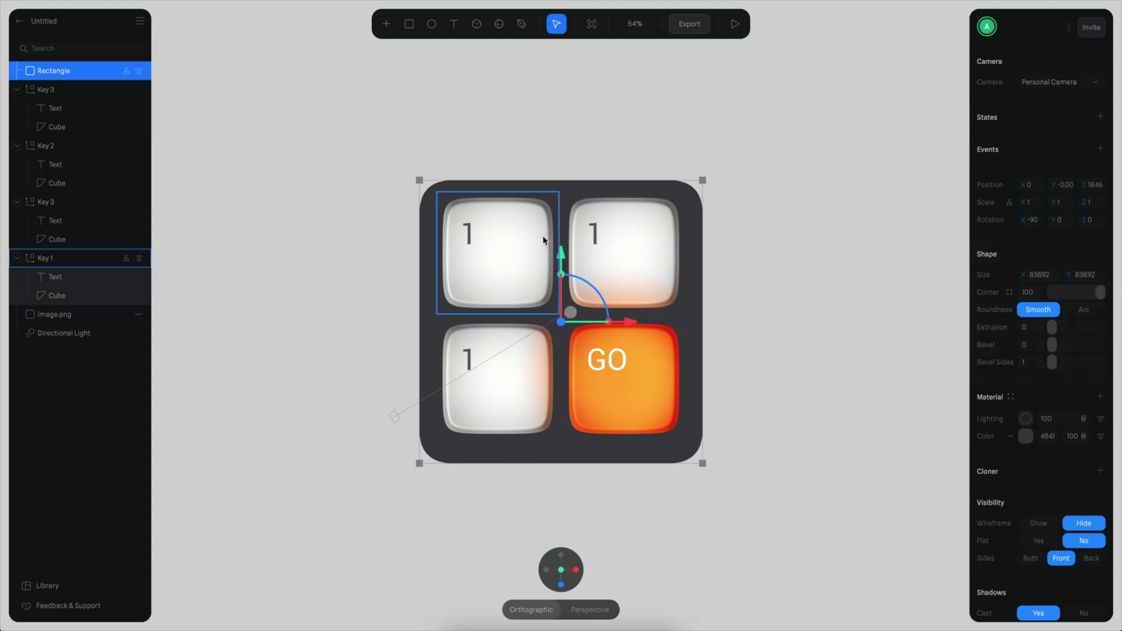
- Collapse the four key groups in the object hierarchy
{"action": "left_click", "coordinate": [76, 89]}
{"action": "left_click", "coordinate": [18, 145]}
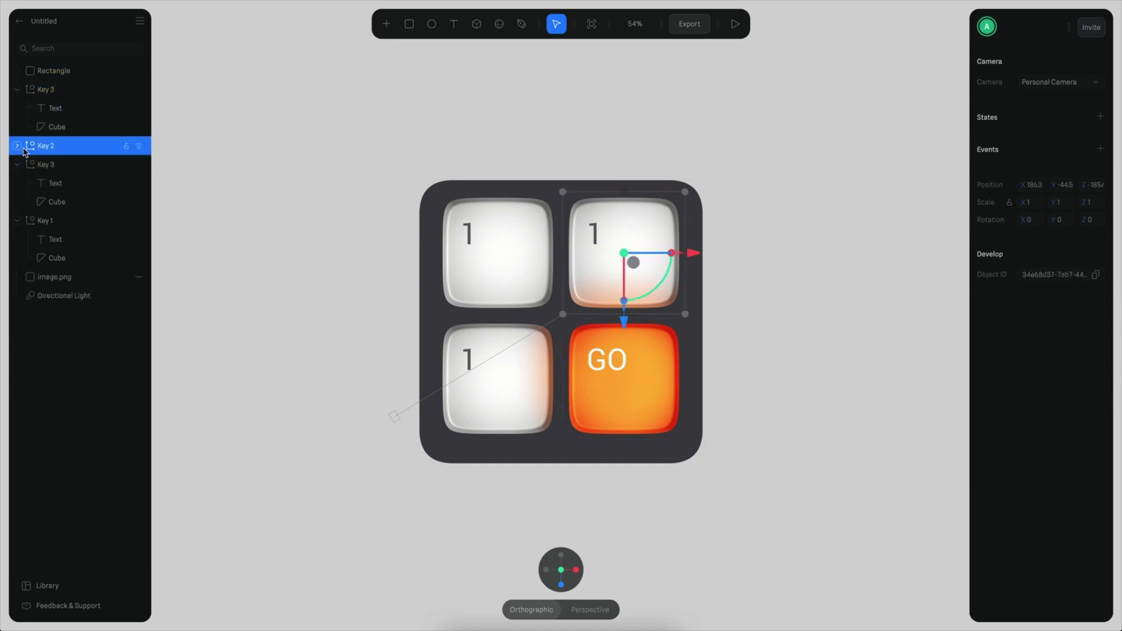
{"action": "left_click", "coordinate": [17, 164]}
{"action": "left_click", "coordinate": [18, 89]}
{"action": "left_click", "coordinate": [18, 146]}
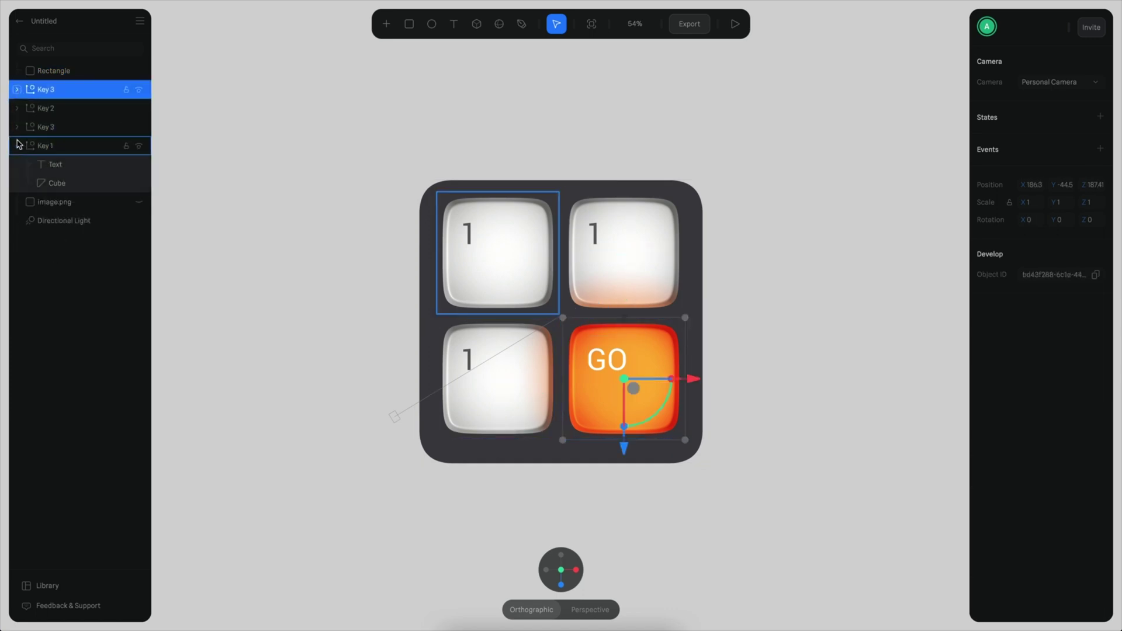
- Select all four key groups and shift them together slightly along Z to centre them on the square
{"action": "left_click", "coordinate": [64, 98], "text": "shift"}
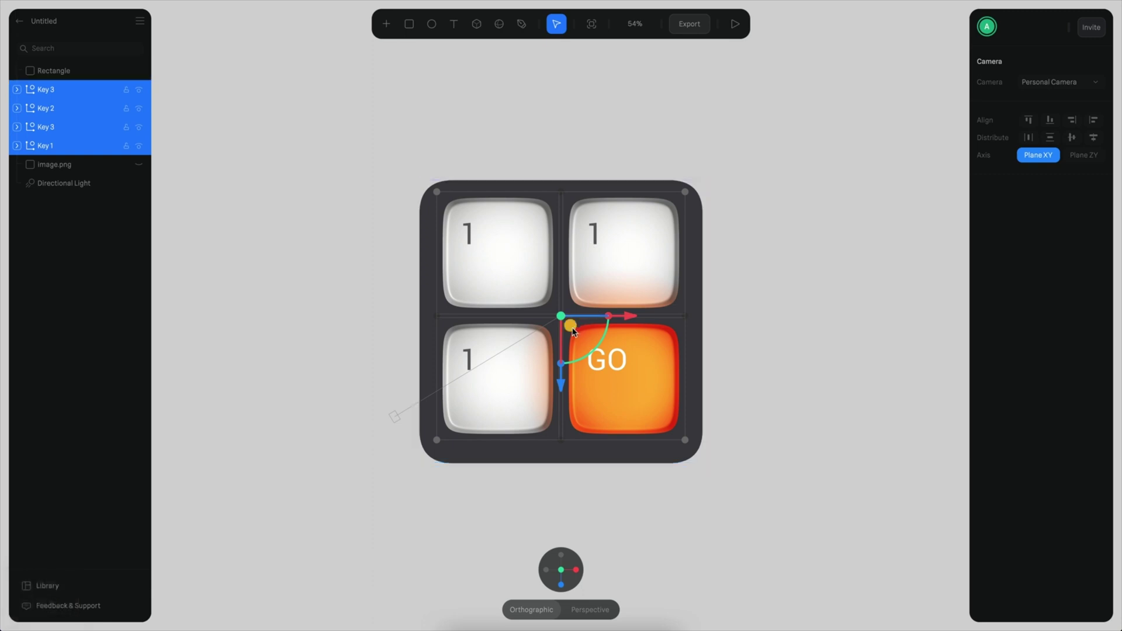
{"action": "left_click_drag", "start_coordinate": [571, 329], "coordinate": [573, 334]}
- Set the lighting type of the square under the keys to Phong
{"action": "left_click", "coordinate": [699, 231]}
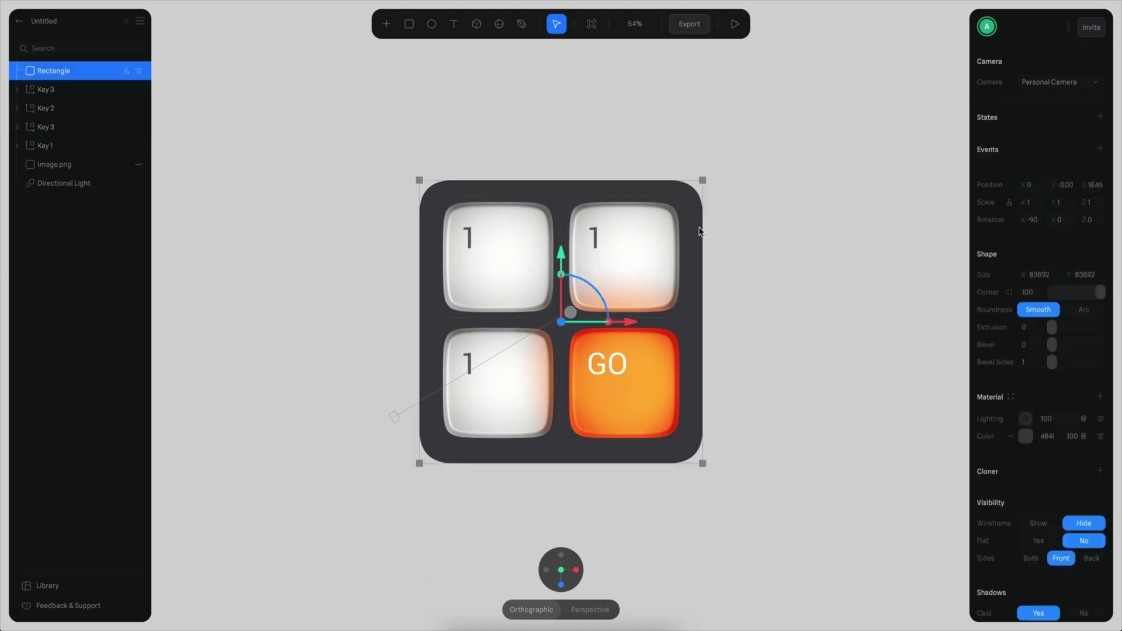
{"action": "left_click_drag", "start_coordinate": [766, 376], "coordinate": [825, 377], "text": "alt"}
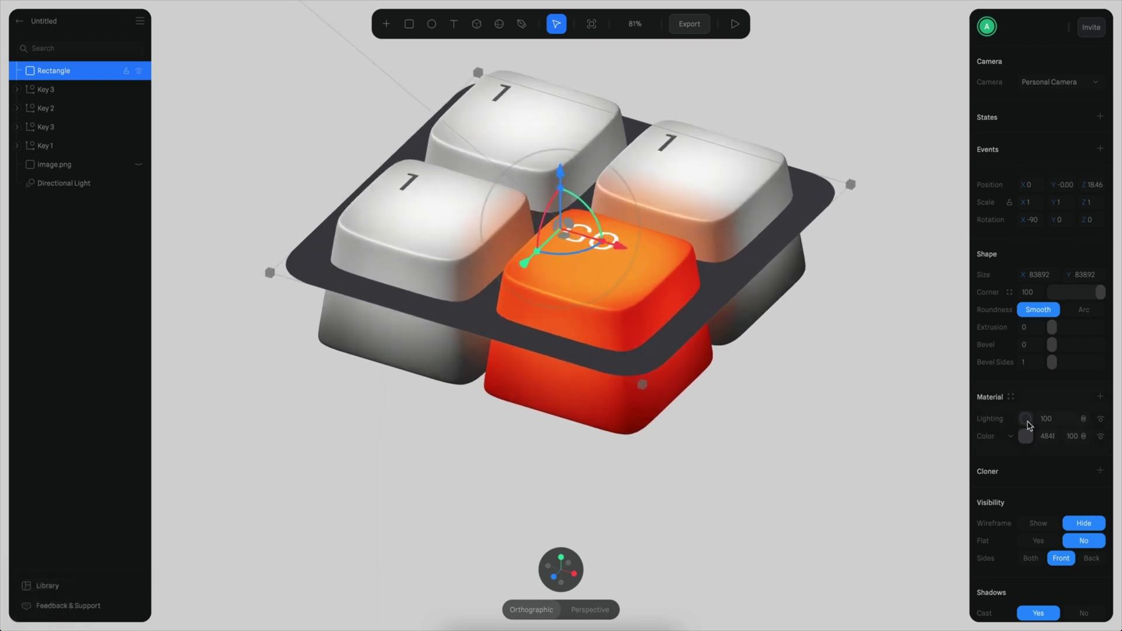
{"action": "left_click", "coordinate": [1017, 414]}
{"action": "left_click", "coordinate": [1058, 446]}
{"action": "left_click", "coordinate": [1050, 471]}
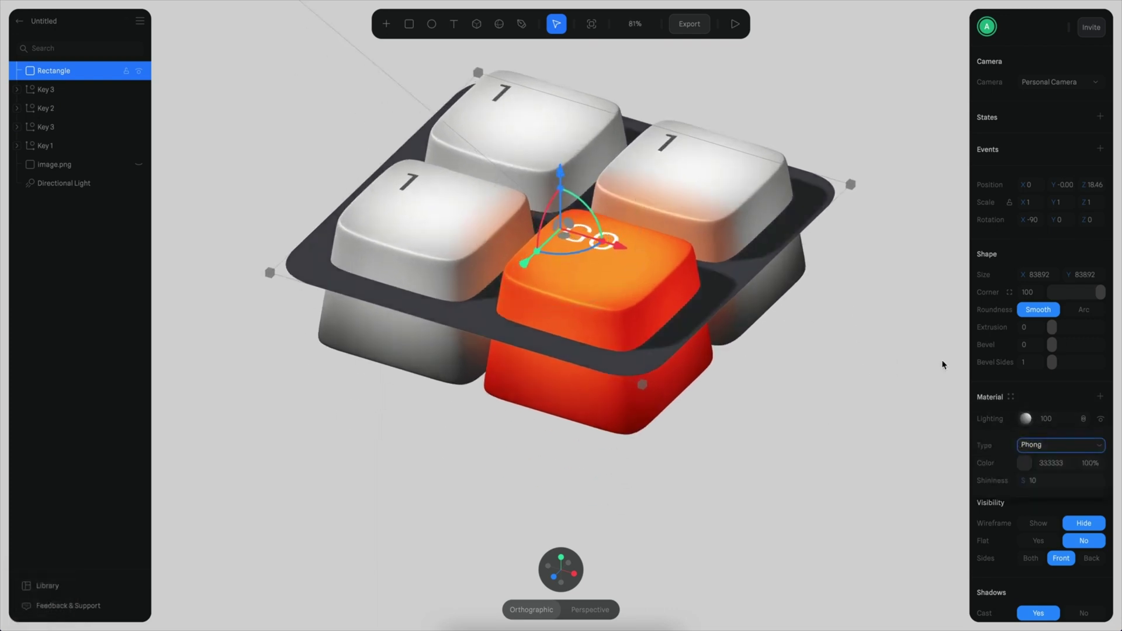
- Lower the square to the keys' base at about Y -250, with extrusion 94, bevel 10 and 3 bevel sides
{"action": "left_click_drag", "start_coordinate": [555, 171], "coordinate": [705, 295]}
{"action": "left_click_drag", "start_coordinate": [1053, 327], "coordinate": [1083, 325]}
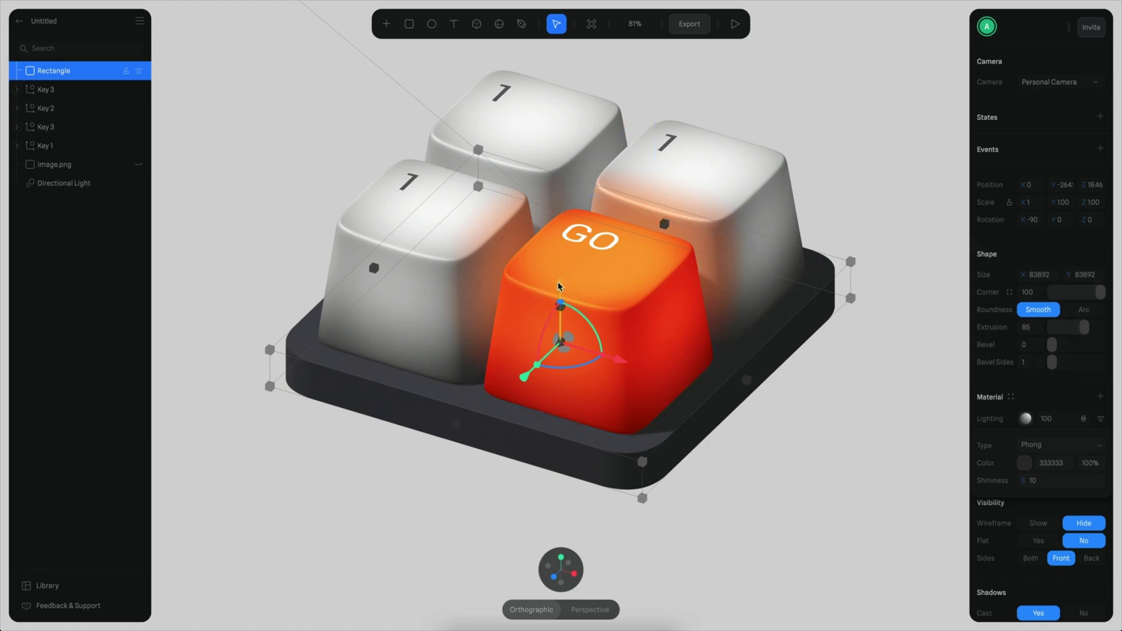
{"action": "left_click_drag", "start_coordinate": [559, 286], "coordinate": [561, 277]}
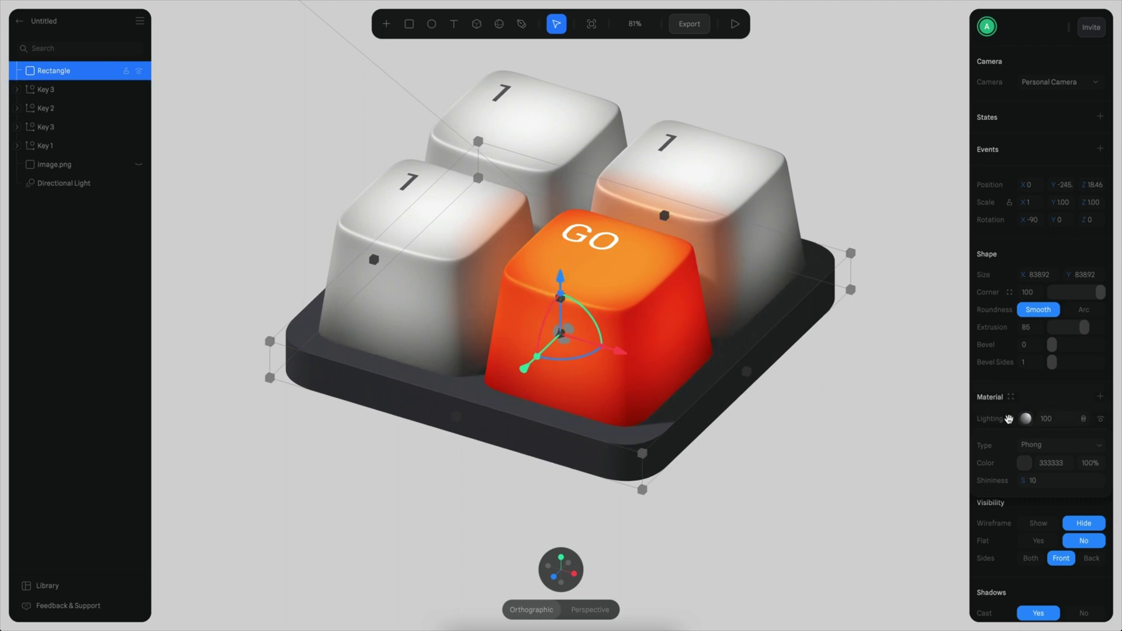
{"action": "left_click_drag", "start_coordinate": [1053, 349], "coordinate": [1091, 329]}
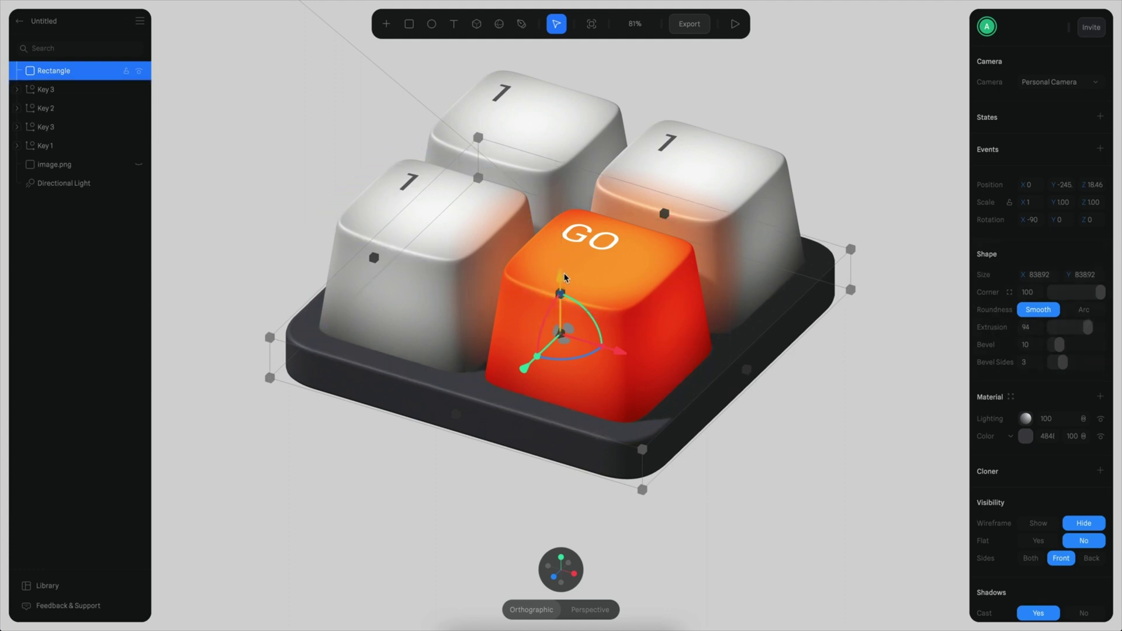
{"action": "left_click_drag", "start_coordinate": [565, 277], "coordinate": [565, 280]}
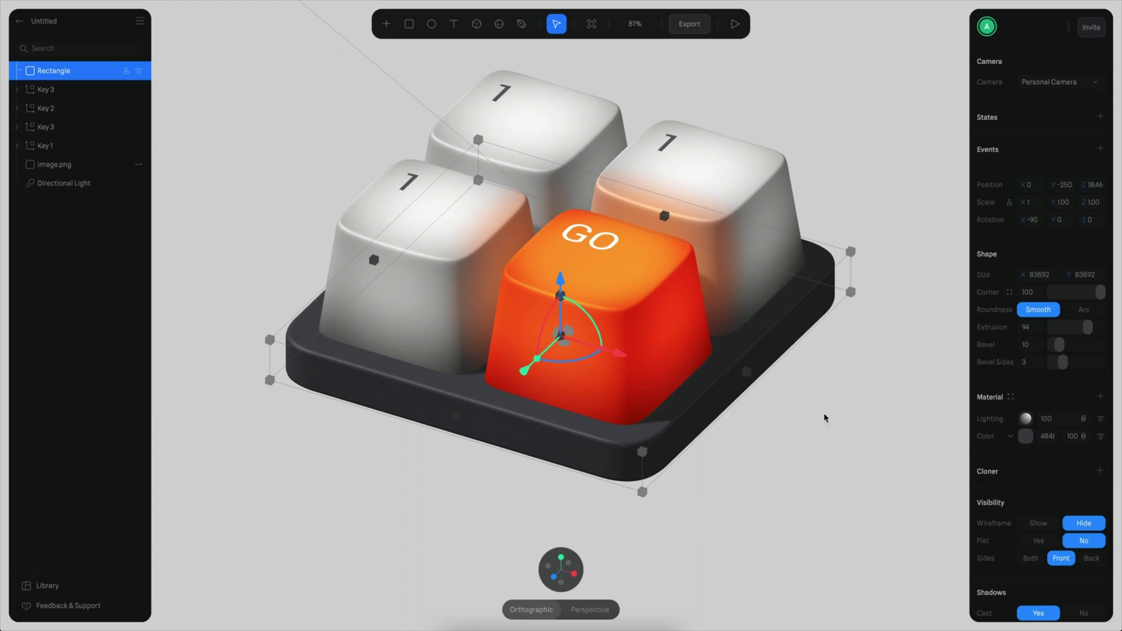
- Duplicate the dark plate, lower the copy beneath the original and enlarge it evenly to about 976 by 976
{"action": "scroll", "coordinate": [824, 418], "scroll_direction": "down", "scroll_amount": 3}
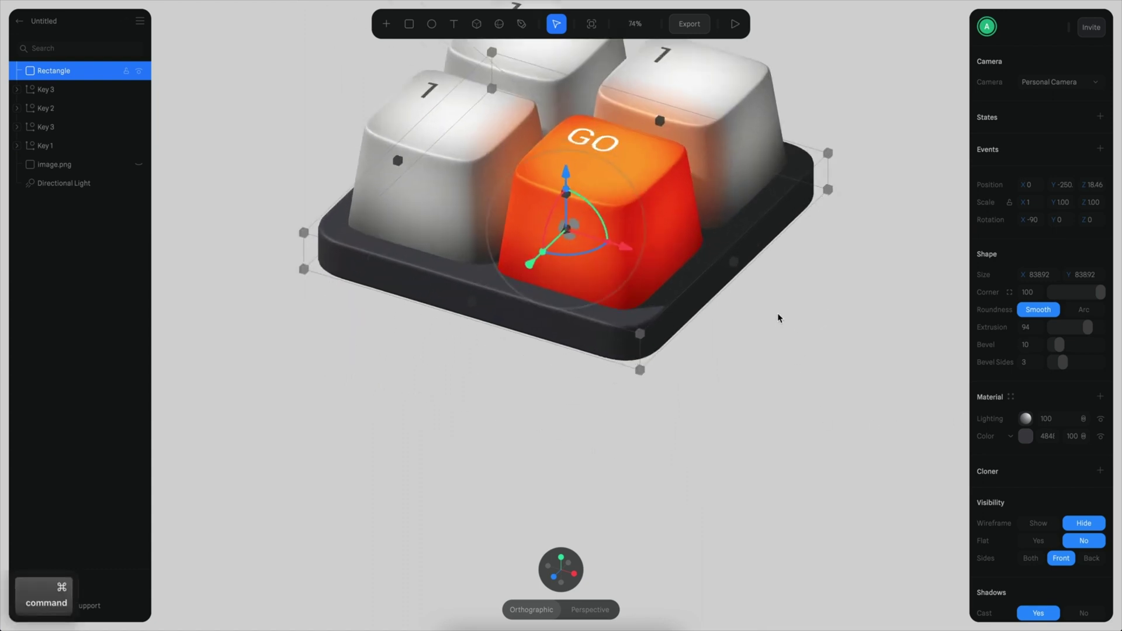
{"action": "key", "text": "super+d"}
{"action": "left_click_drag", "start_coordinate": [566, 172], "coordinate": [566, 208]}
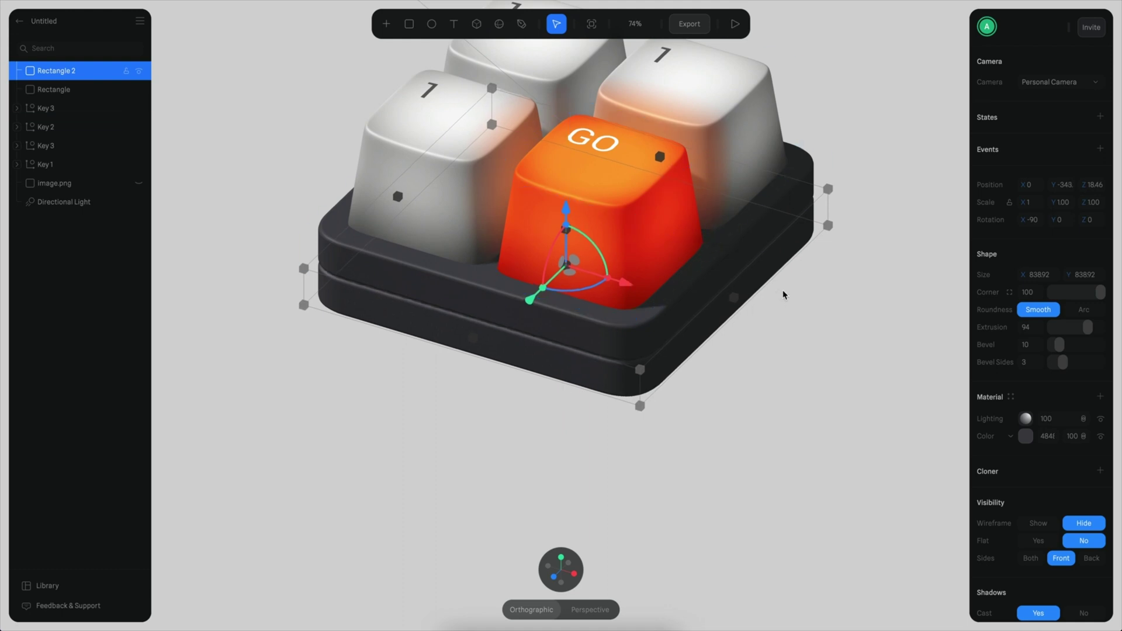
{"action": "left_click_drag", "start_coordinate": [473, 338], "coordinate": [458, 350], "text": "alt+shift"}
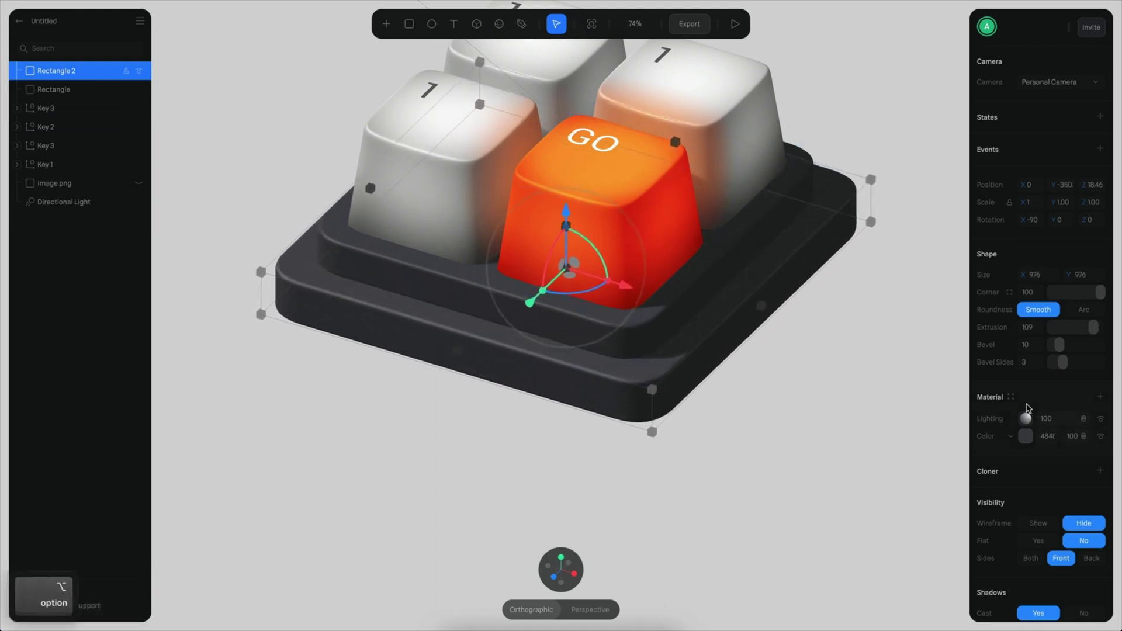
- Recolor the larger lower plate to a neutral light gray
{"action": "left_click", "coordinate": [1026, 436]}
{"action": "left_click_drag", "start_coordinate": [995, 524], "coordinate": [968, 502]}
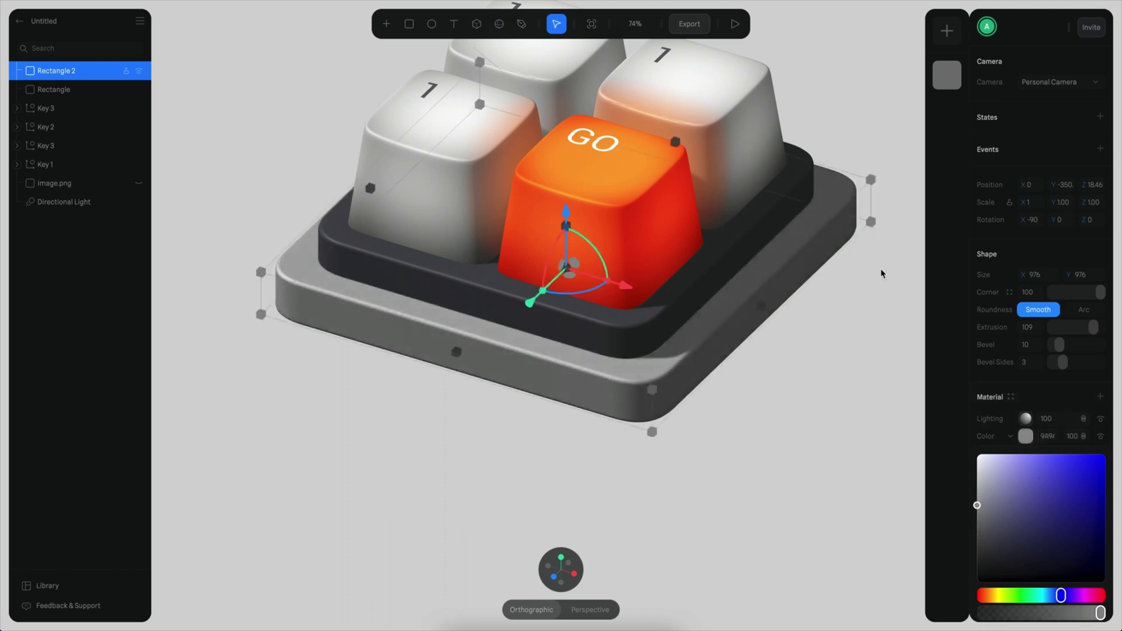
{"action": "left_click_drag", "start_coordinate": [880, 232], "coordinate": [879, 246], "text": "alt"}
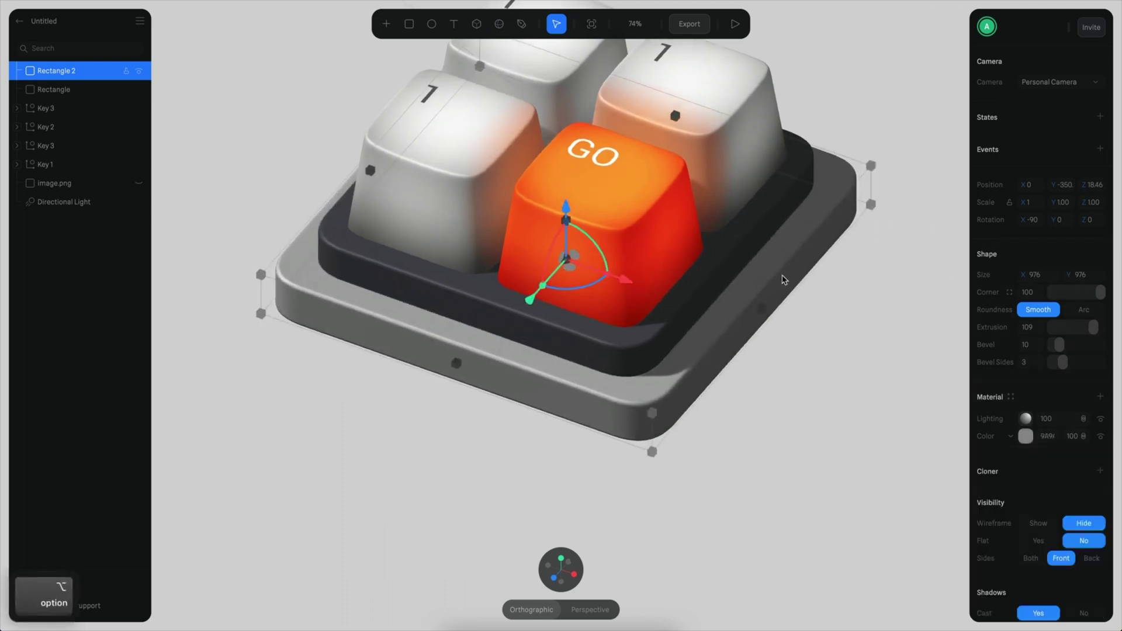
- Scale the outer gray plate evenly to about 956 by 956 and set its corner radius to 170
{"action": "left_click", "coordinate": [563, 557]}
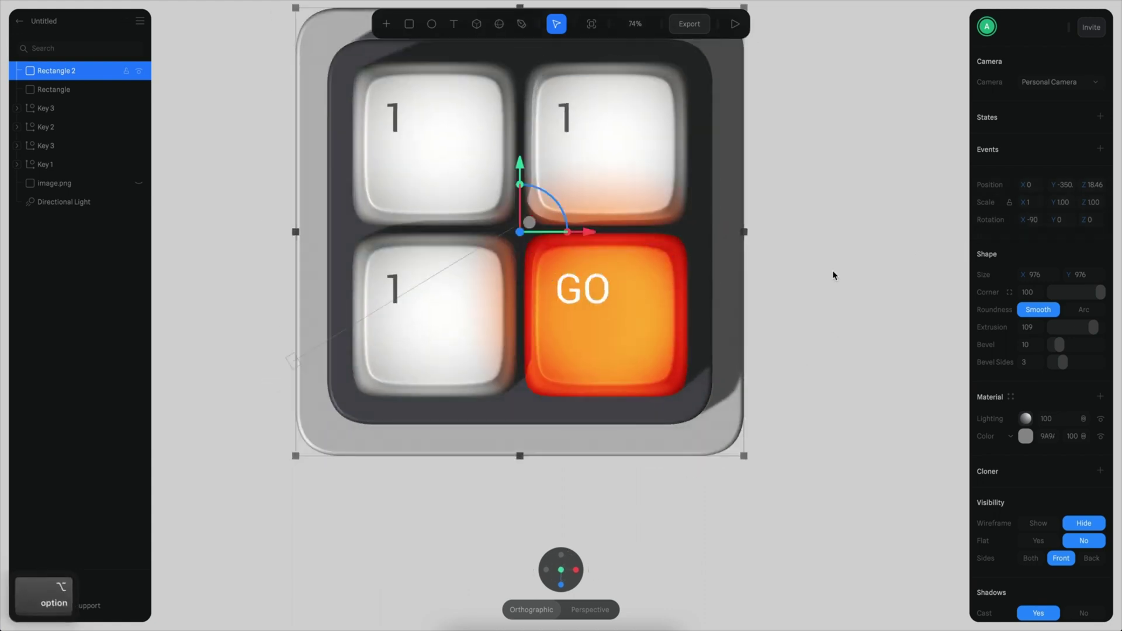
{"action": "scroll", "coordinate": [831, 272], "scroll_direction": "down", "scroll_amount": 2, "text": "alt"}
{"action": "scroll", "coordinate": [821, 294], "scroll_direction": "up", "scroll_amount": 2}
{"action": "left_click_drag", "start_coordinate": [737, 105], "coordinate": [733, 109], "text": "alt+shift"}
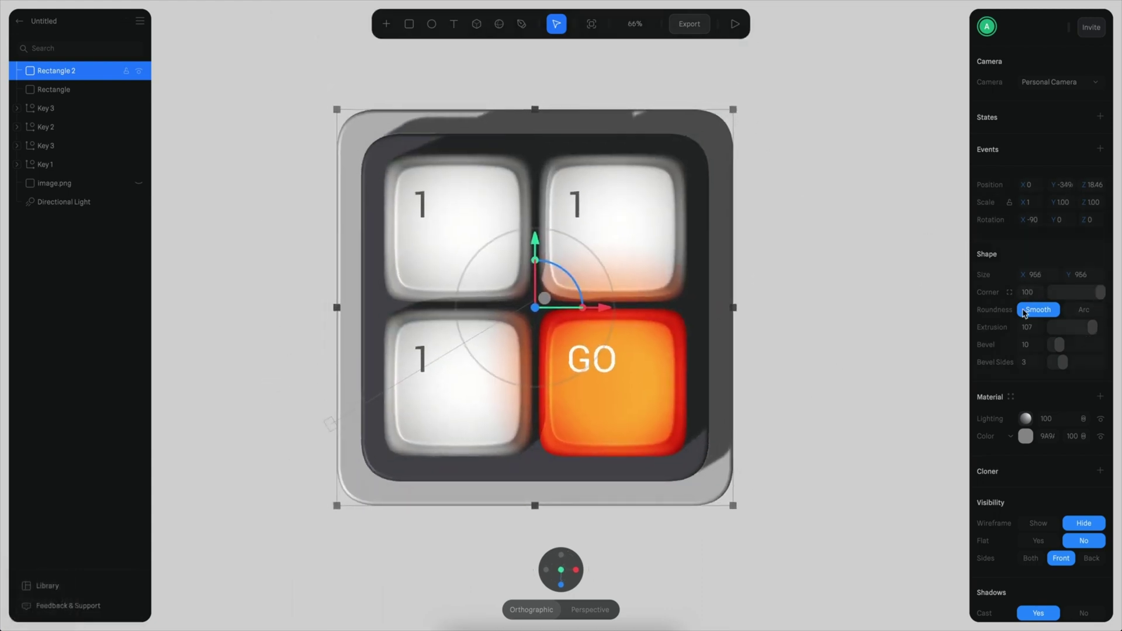
{"action": "left_click_drag", "start_coordinate": [1020, 296], "coordinate": [1063, 296]}
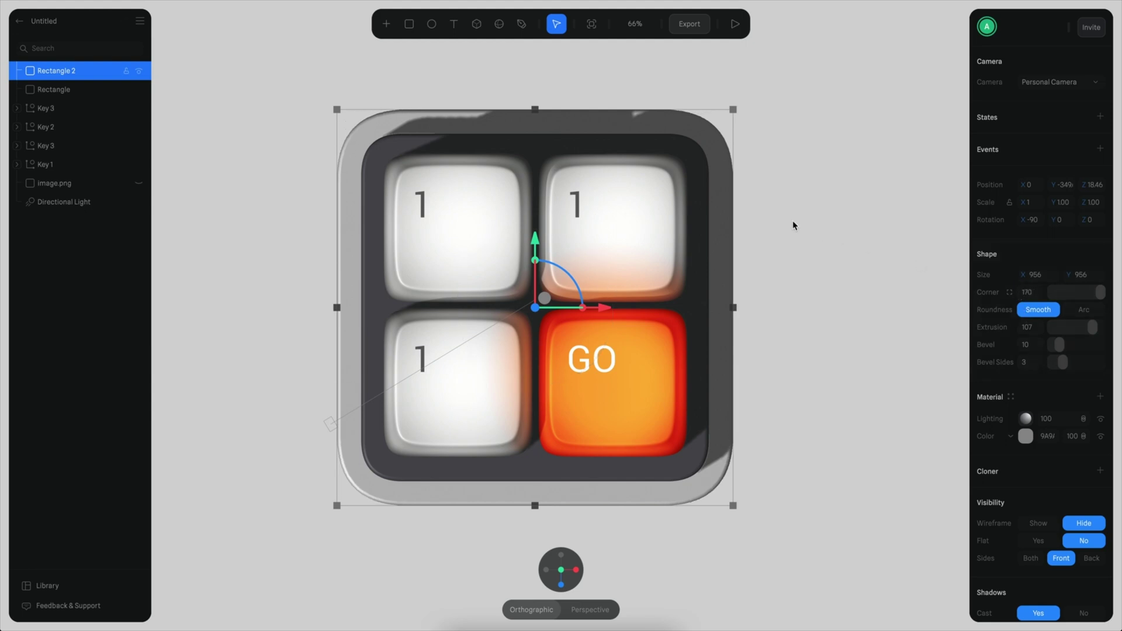
- Raise the outer gray plate around the dark inner plate to a Y position of about -282
{"action": "left_click_drag", "start_coordinate": [820, 311], "coordinate": [793, 371], "text": "alt"}
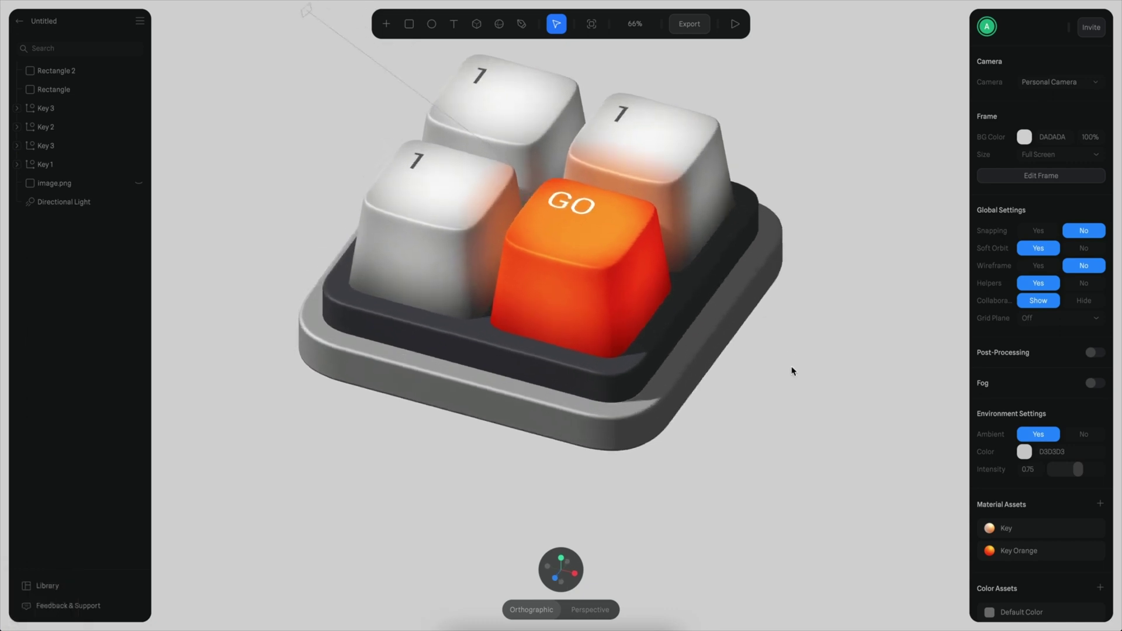
{"action": "scroll", "coordinate": [699, 489], "scroll_direction": "up", "scroll_amount": 3}
{"action": "left_click", "coordinate": [547, 242]}
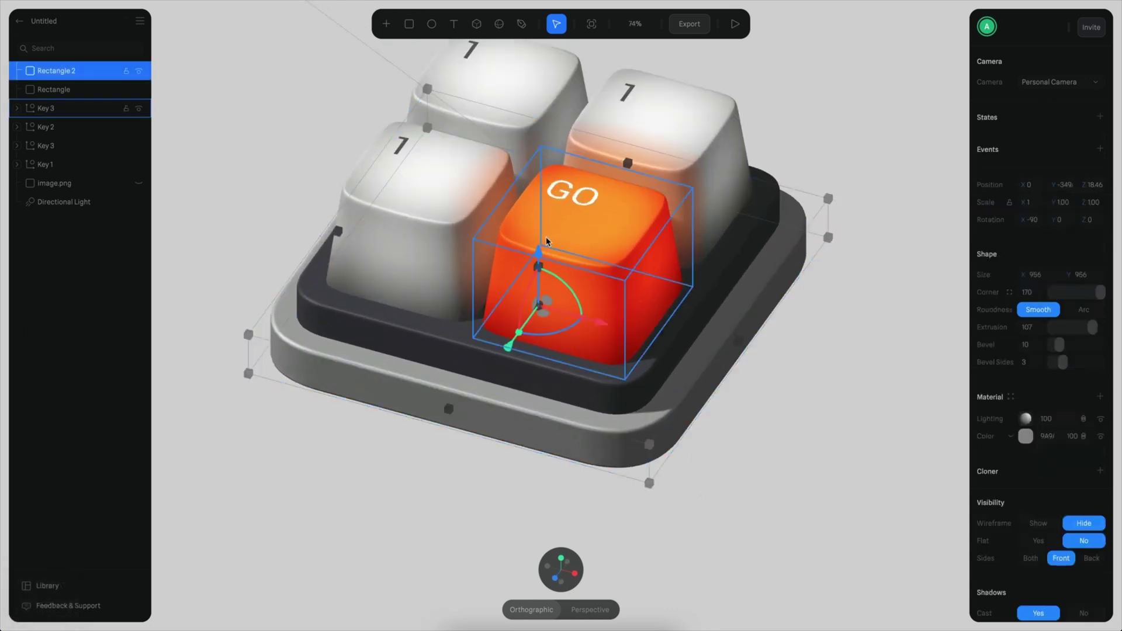
{"action": "left_click_drag", "start_coordinate": [558, 253], "coordinate": [560, 229]}
{"action": "scroll", "coordinate": [701, 376], "scroll_direction": "down", "scroll_amount": 5}
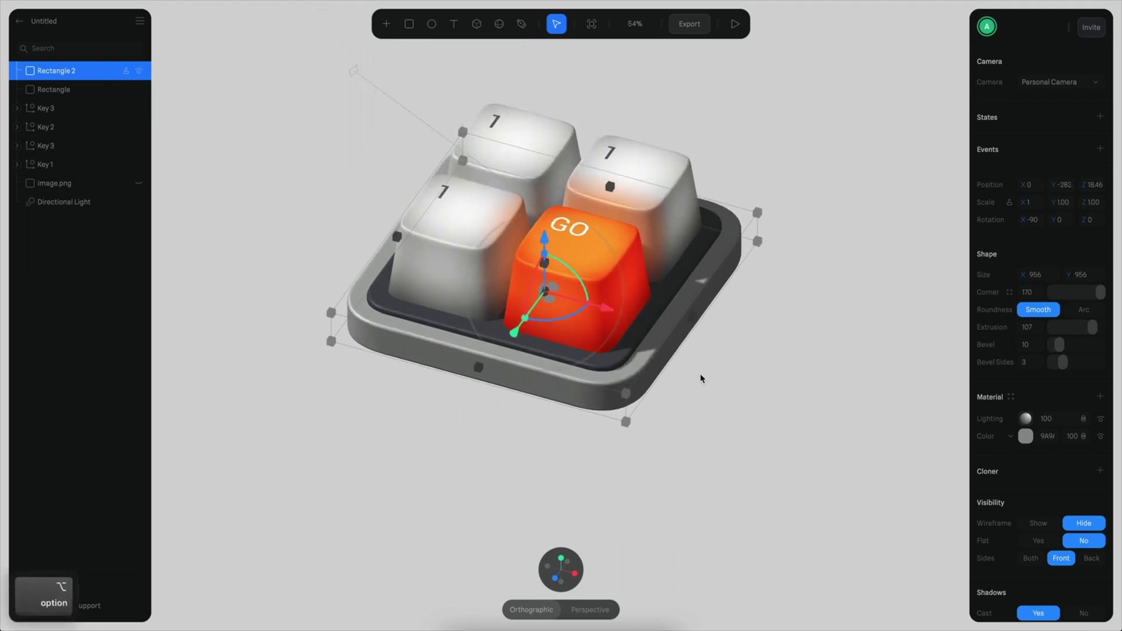
{"action": "scroll", "coordinate": [719, 409], "scroll_direction": "up", "scroll_amount": 3}
{"action": "left_click", "coordinate": [816, 397]}
- Darken the inner plate's color to near-black RGB(42, 42, 44)
{"action": "left_click", "coordinate": [683, 349]}
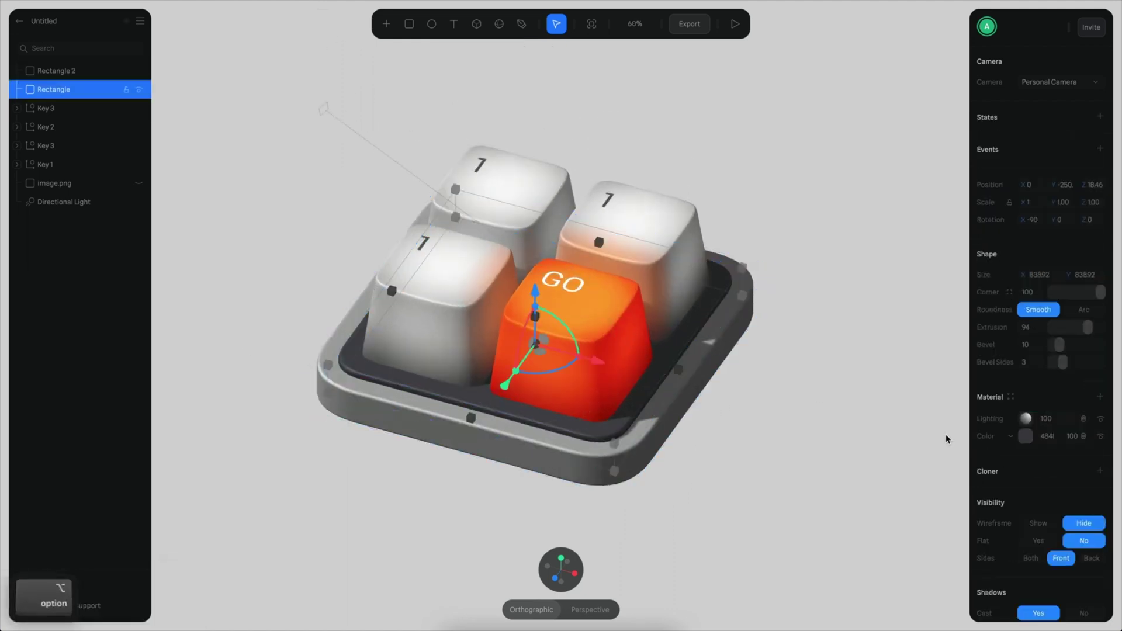
{"action": "left_click", "coordinate": [1025, 422]}
{"action": "left_click", "coordinate": [1027, 419]}
{"action": "left_click", "coordinate": [1027, 437]}
{"action": "scroll", "coordinate": [1002, 454], "scroll_direction": "down", "scroll_amount": 3}
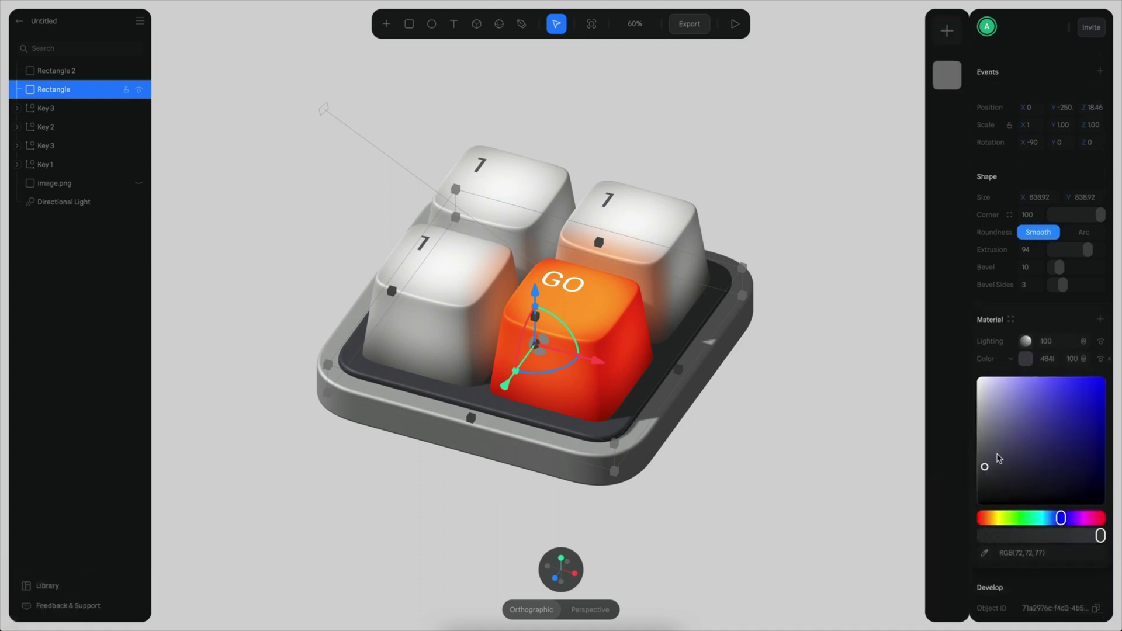
{"action": "left_click_drag", "start_coordinate": [988, 459], "coordinate": [983, 477]}
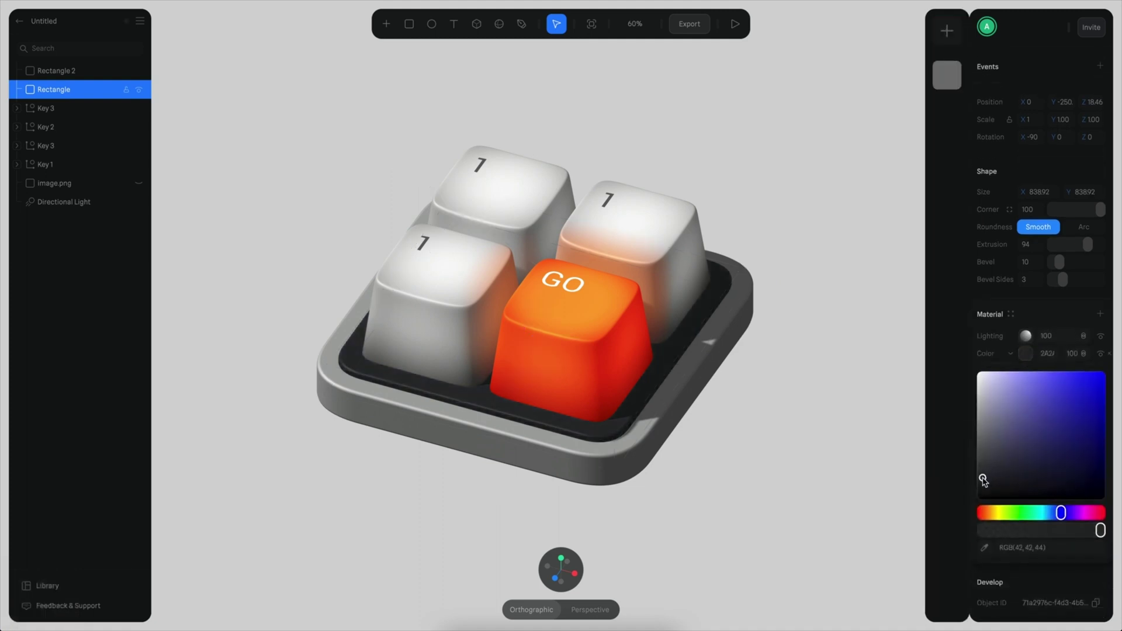
{"action": "left_click", "coordinate": [801, 356]}
- Set the outer plate's color to the slightly darker gray RGB(138, 138, 138)
{"action": "left_click", "coordinate": [710, 359]}
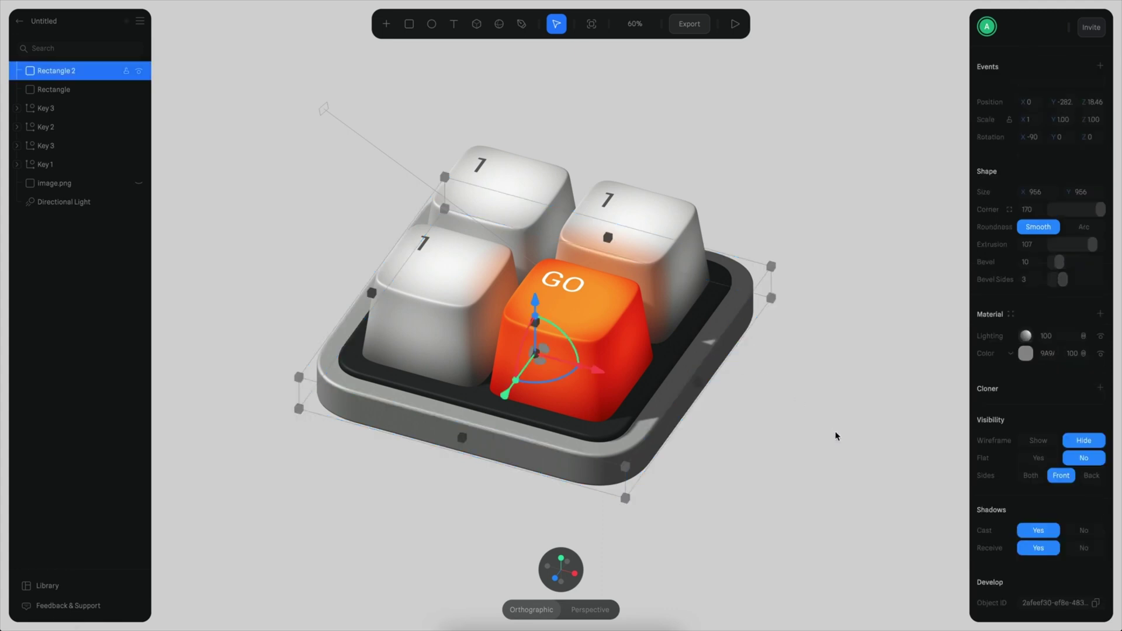
{"action": "left_click_drag", "start_coordinate": [836, 436], "coordinate": [821, 419], "text": "alt"}
{"action": "left_click", "coordinate": [1026, 353]}
{"action": "left_click_drag", "start_coordinate": [977, 422], "coordinate": [978, 432]}
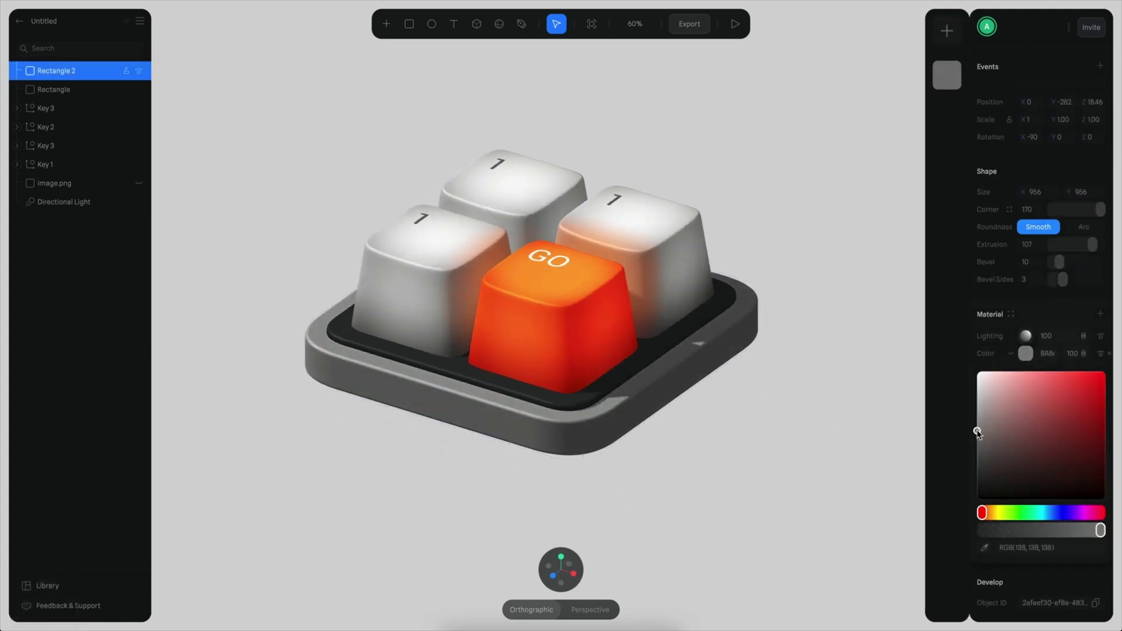
{"action": "left_click", "coordinate": [827, 393]}
- Open the shared Key material from a white keycap and set its middle Depth layer's opacity to about 28.3
{"action": "left_click_drag", "start_coordinate": [827, 394], "coordinate": [825, 435], "text": "alt"}
{"action": "scroll", "coordinate": [828, 422], "scroll_direction": "down", "scroll_amount": 2}
{"action": "scroll", "coordinate": [825, 434], "scroll_direction": "up", "scroll_amount": 4}
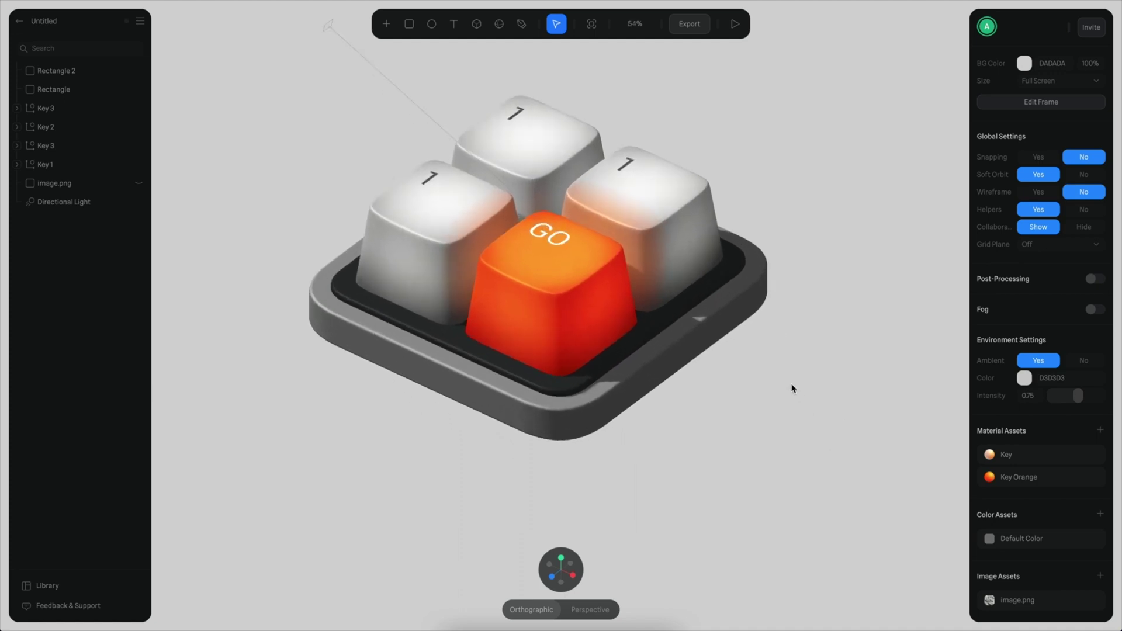
{"action": "scroll", "coordinate": [842, 368], "scroll_direction": "up", "scroll_amount": 2}
{"action": "left_click", "coordinate": [712, 239]}
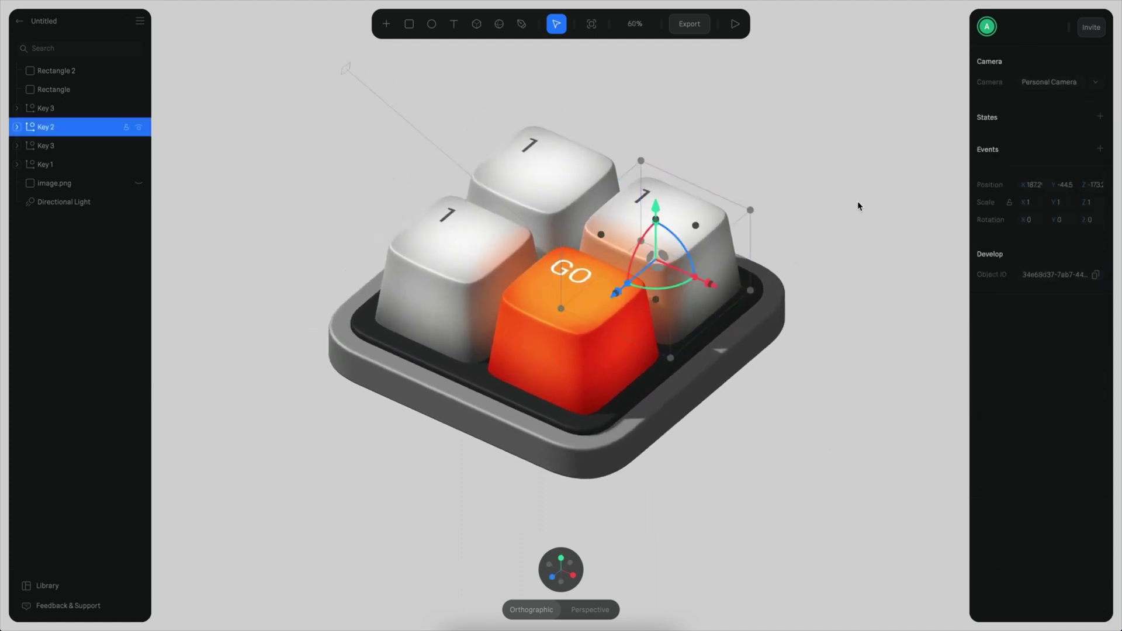
{"action": "left_click", "coordinate": [857, 202]}
{"action": "left_click", "coordinate": [704, 231], "text": "super"}
{"action": "left_click", "coordinate": [1034, 409]}
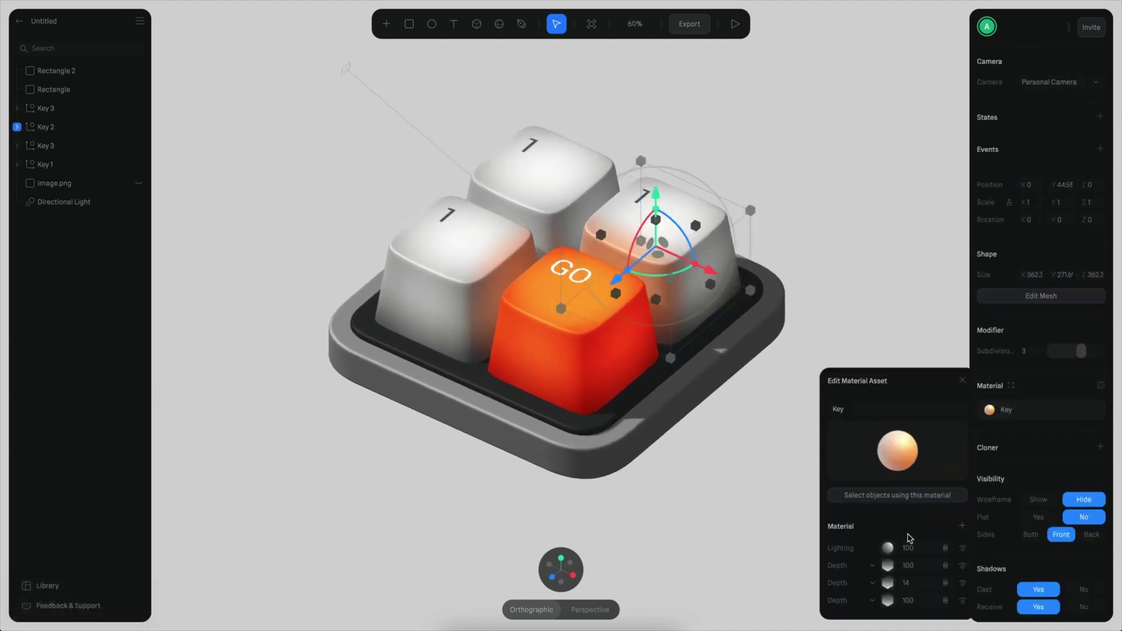
{"action": "left_click_drag", "start_coordinate": [902, 584], "coordinate": [911, 584]}
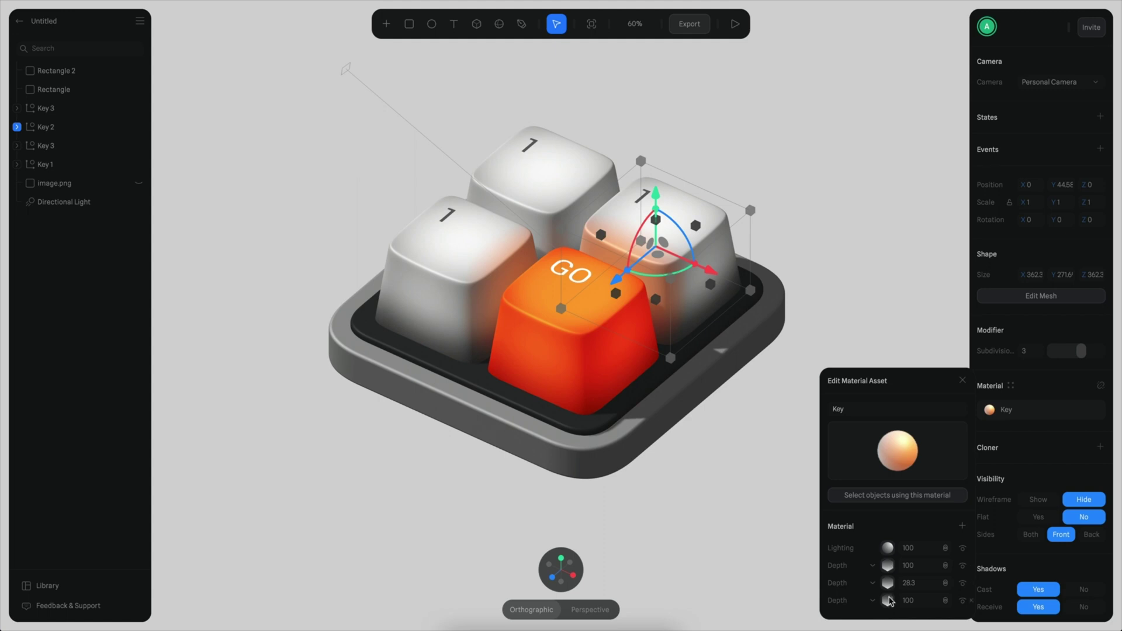
- Extend the far distance of the Key material's last radial Depth layer to about 334 and close the material editor
{"action": "left_click", "coordinate": [888, 600]}
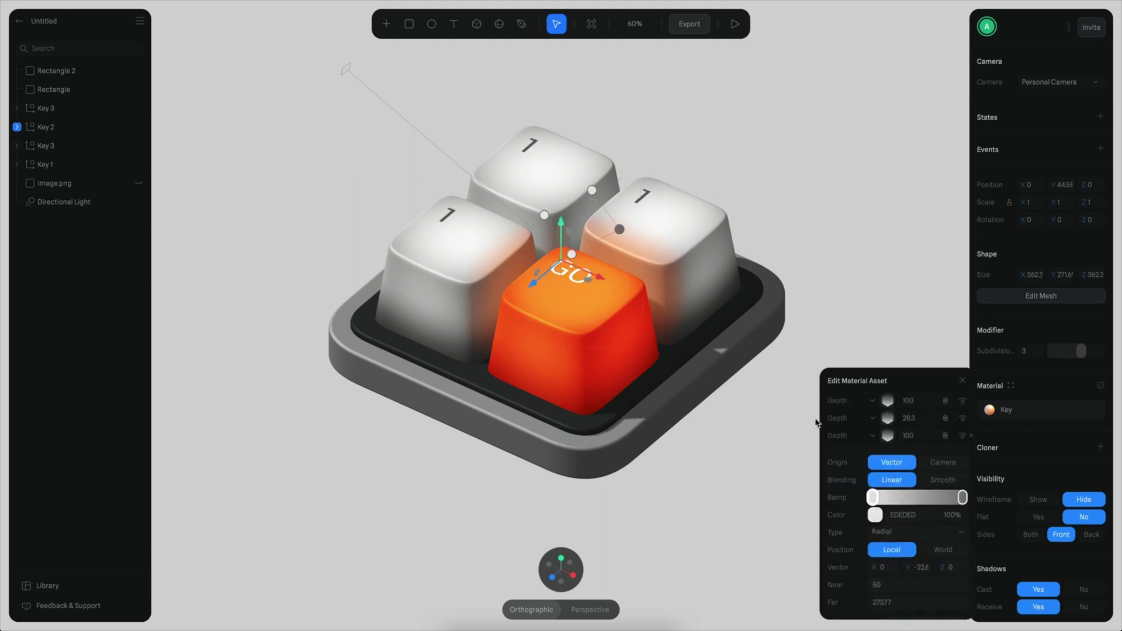
{"action": "left_click_drag", "start_coordinate": [583, 202], "coordinate": [592, 189]}
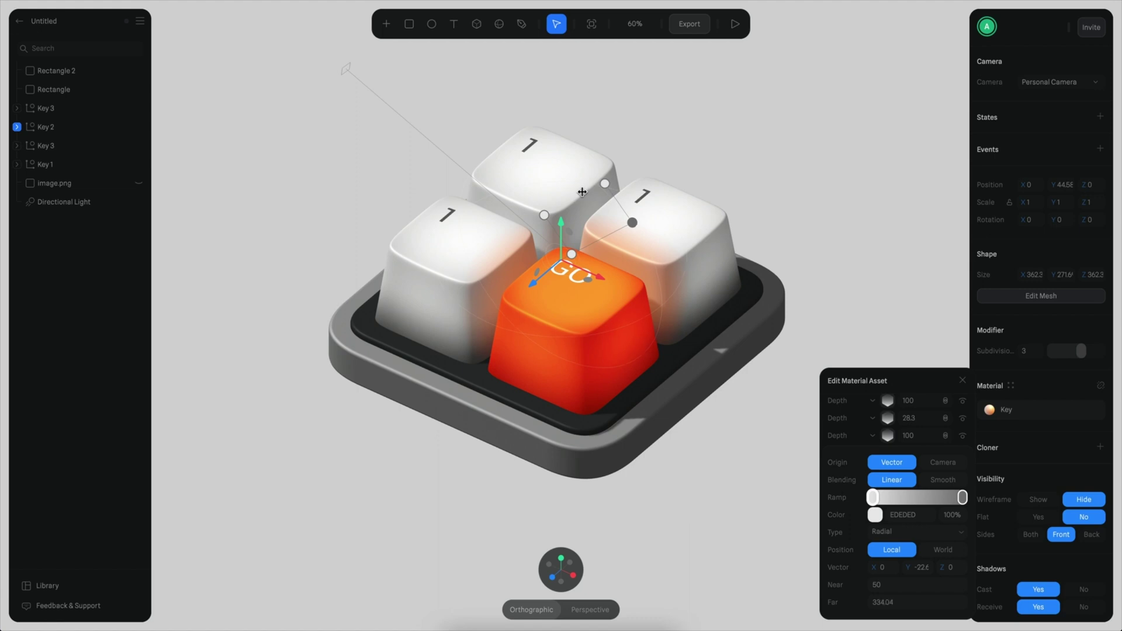
{"action": "left_click", "coordinate": [758, 140]}
{"action": "left_click", "coordinate": [858, 267]}
- Change the scene's background color to a slightly darker gray
{"action": "scroll", "coordinate": [809, 340], "scroll_direction": "down", "scroll_amount": 3, "text": "super"}
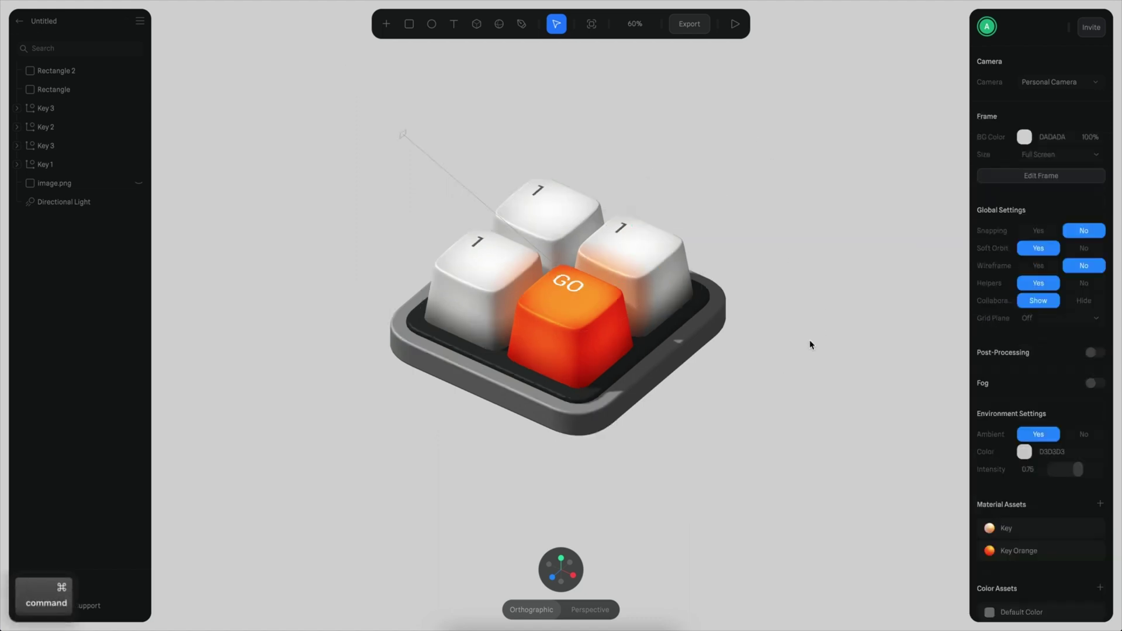
{"action": "left_click_drag", "start_coordinate": [809, 343], "coordinate": [773, 409], "text": "alt"}
{"action": "scroll", "coordinate": [773, 408], "scroll_direction": "up", "scroll_amount": 2, "text": "super"}
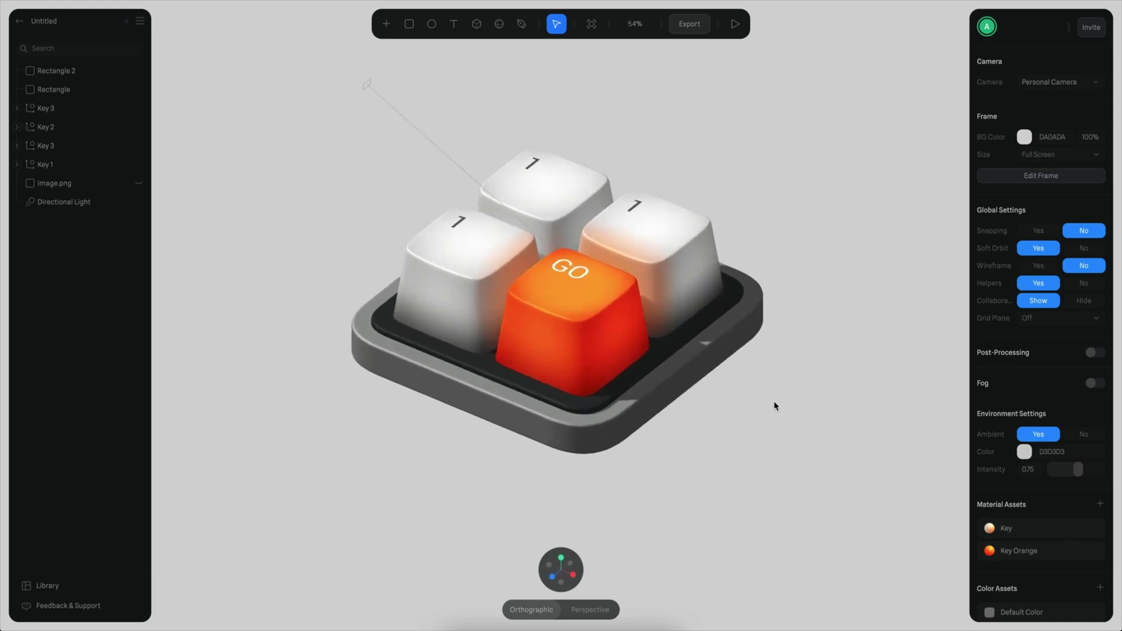
{"action": "left_click", "coordinate": [1024, 138]}
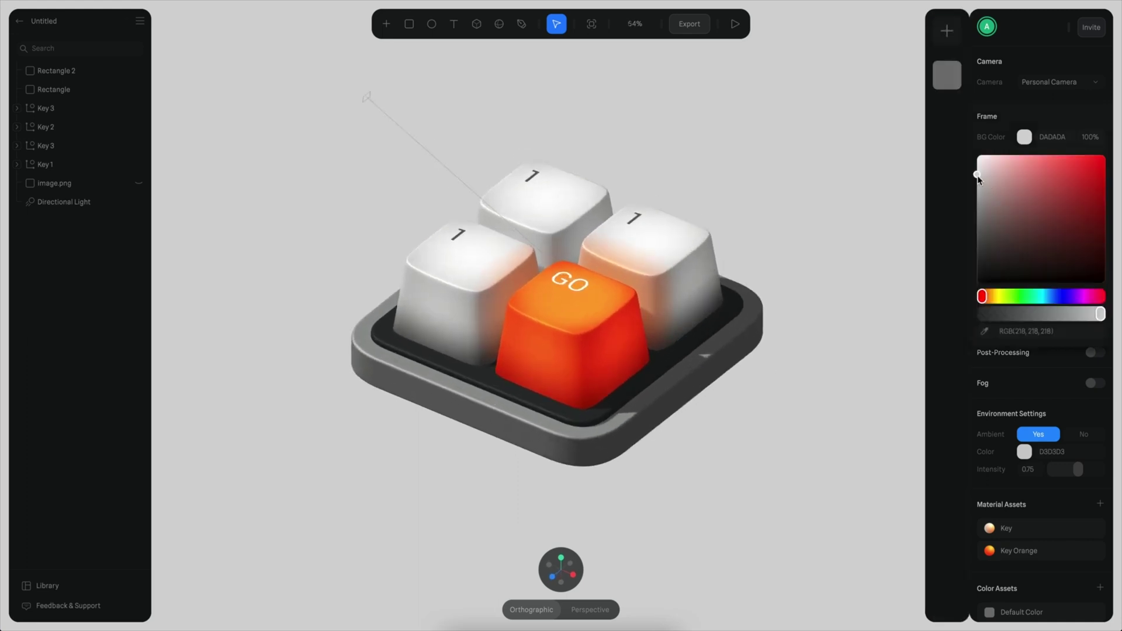
{"action": "left_click_drag", "start_coordinate": [979, 177], "coordinate": [976, 181]}
- Change the label on the Key 2 keycap to 2
{"action": "left_click_drag", "start_coordinate": [807, 247], "coordinate": [797, 353], "text": "alt"}
{"action": "scroll", "coordinate": [795, 353], "scroll_direction": "down", "scroll_amount": 5}
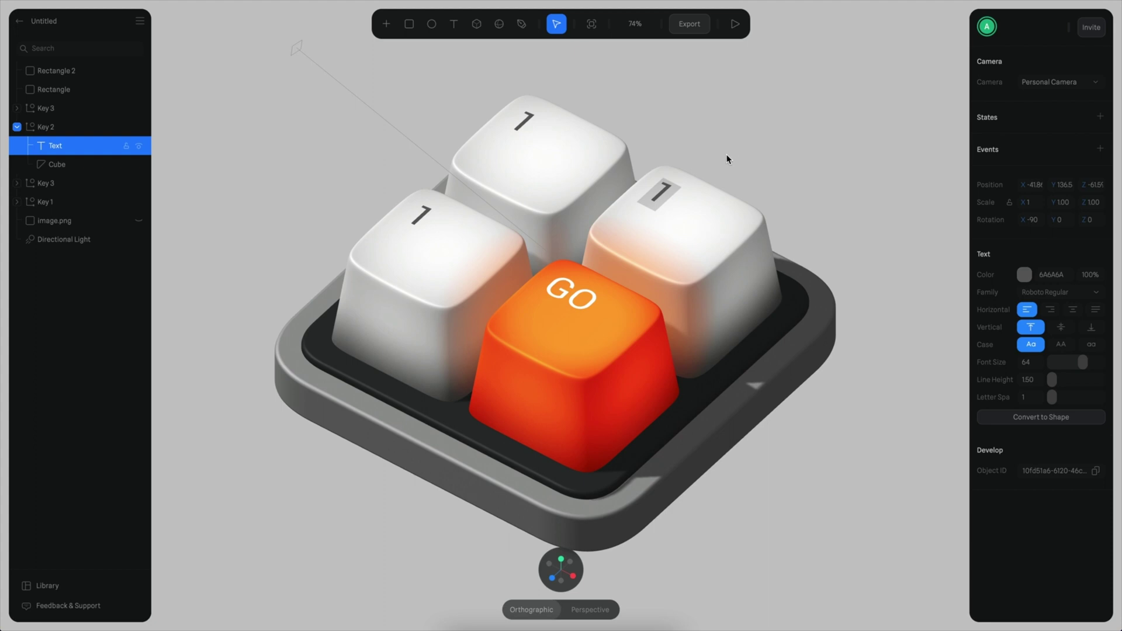
{"action": "type", "text": "2"}
{"action": "left_click", "coordinate": [749, 148]}
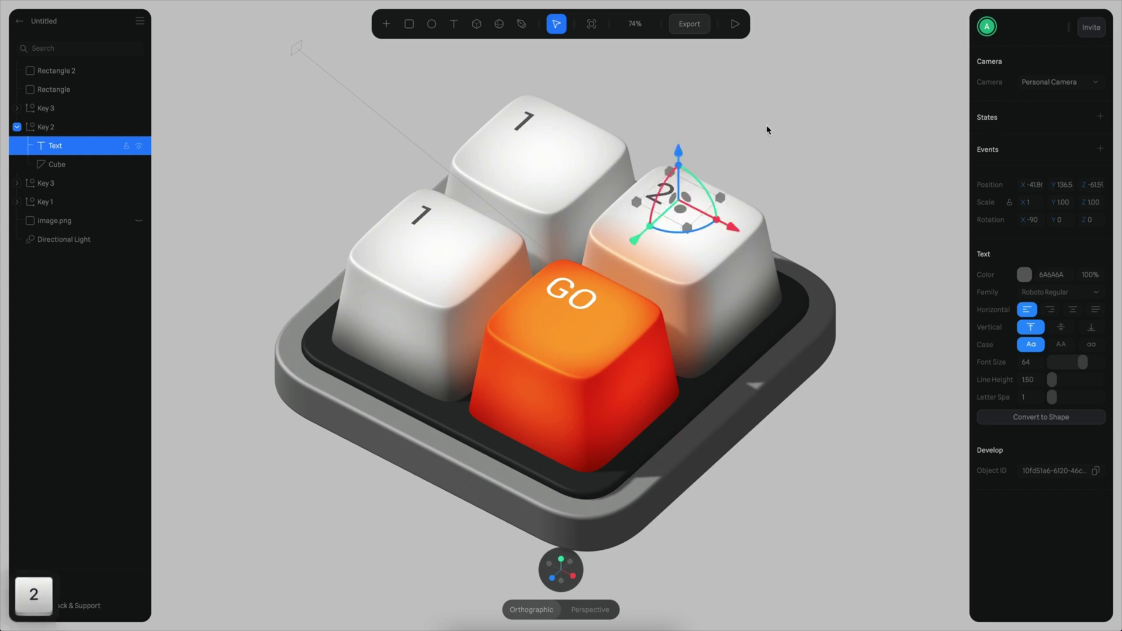
- Change the label on the white keycap beside the GO key, opposite Key 2, to 0
{"action": "left_click", "coordinate": [766, 125]}
{"action": "left_click", "coordinate": [431, 214]}
{"action": "double_click", "coordinate": [430, 214]}
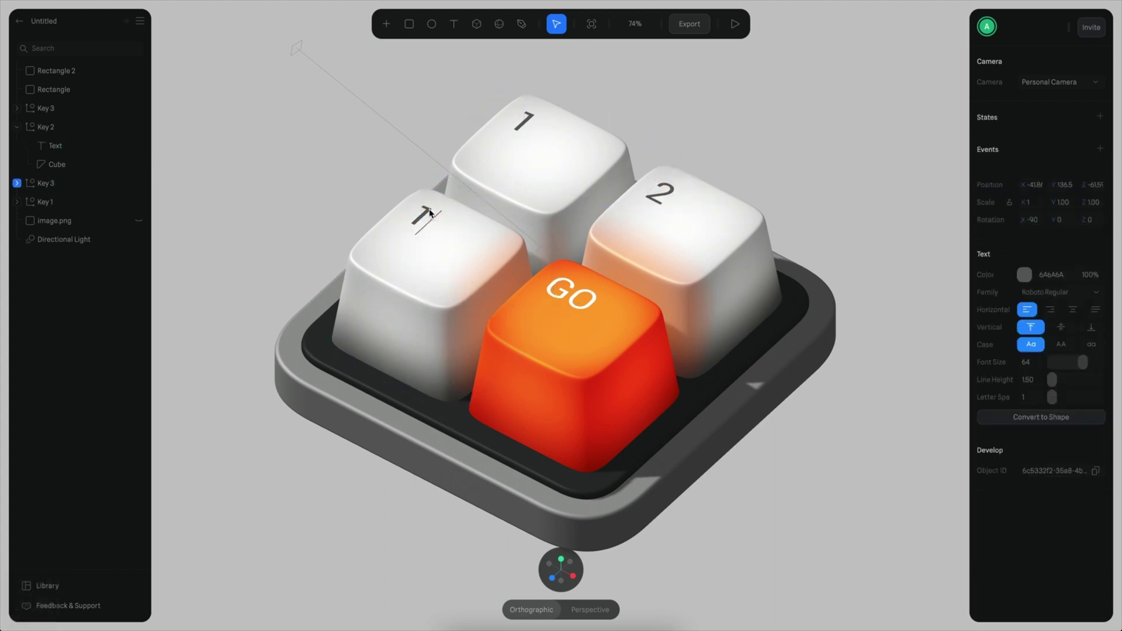
{"action": "double_click", "coordinate": [431, 214]}
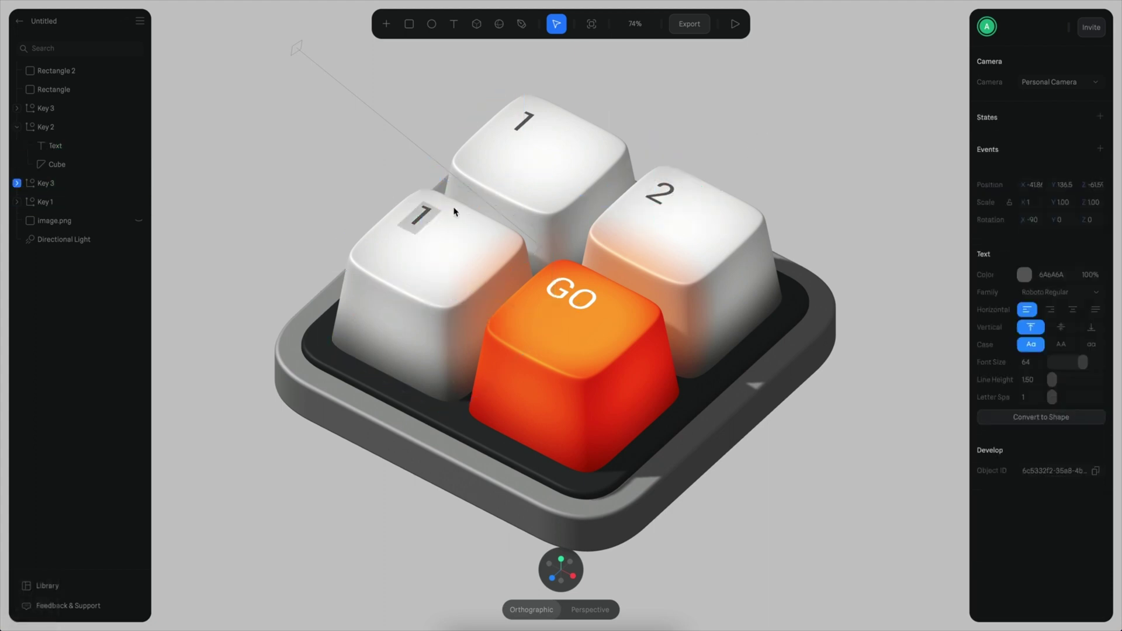
{"action": "type", "text": "0"}
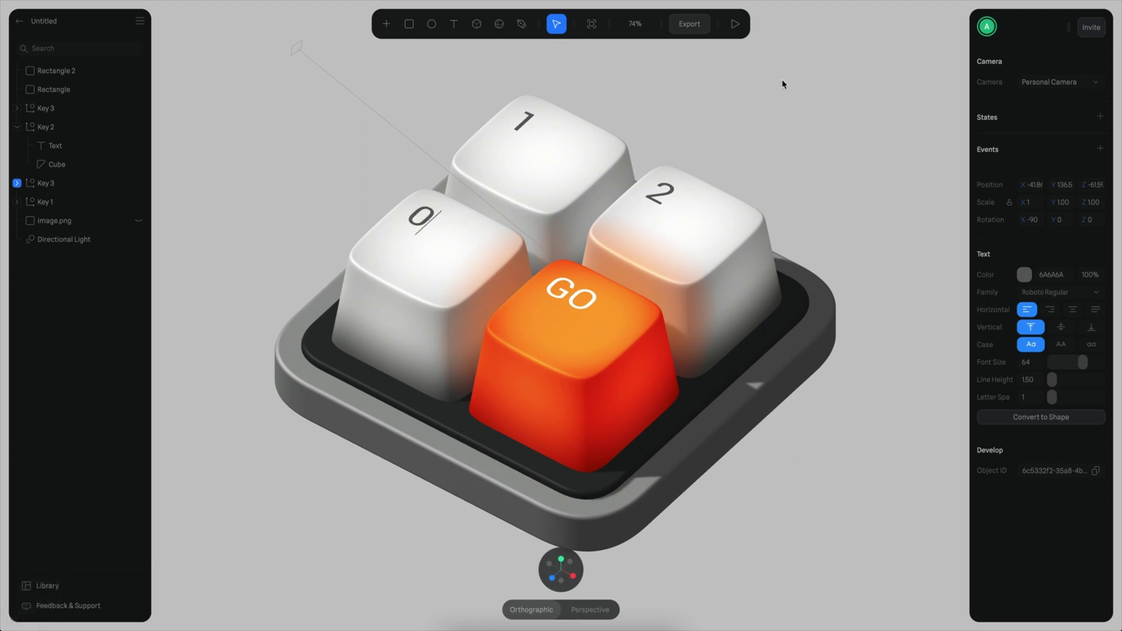
{"action": "key", "text": "Escape"}
- Rename the group of the keycap labelled 0 to Key 0
{"action": "left_click", "coordinate": [82, 186]}
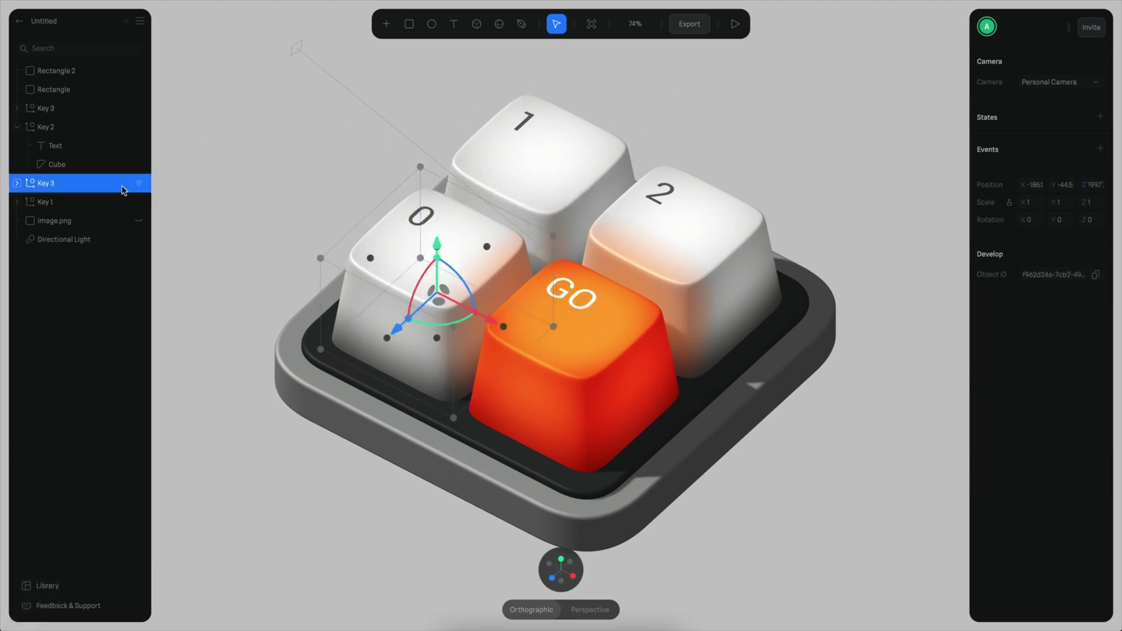
{"action": "double_click", "coordinate": [98, 183]}
{"action": "key", "text": "Right"}
{"action": "key", "text": "BackSpace"}
{"action": "type", "text": "0"}
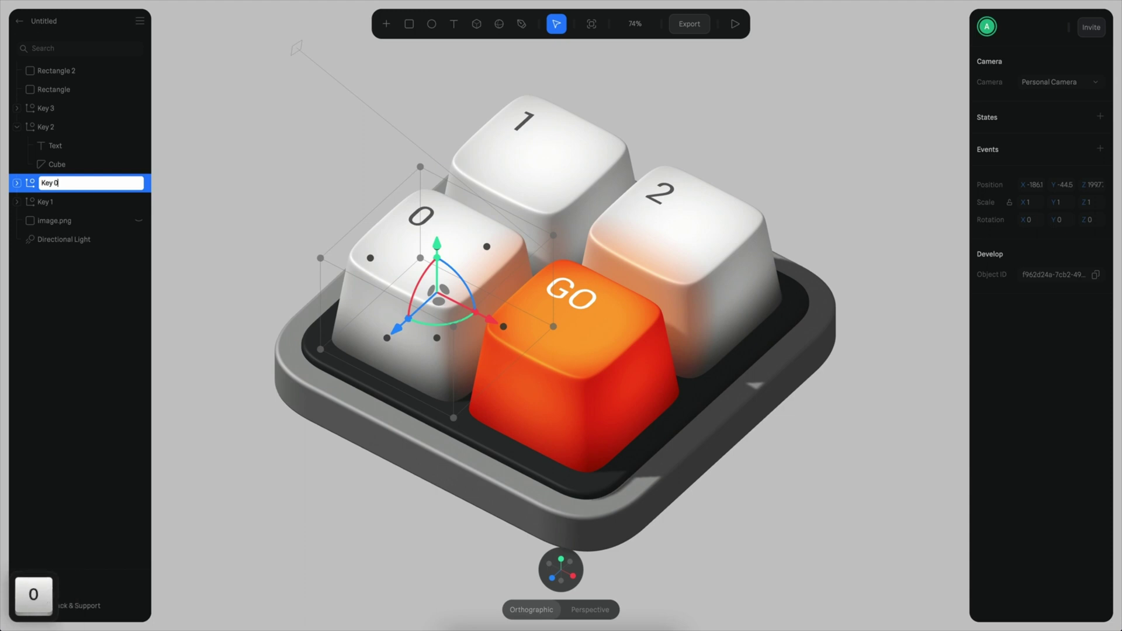
{"action": "key", "text": "Return"}
{"action": "left_click", "coordinate": [225, 144]}
- Rename the orange keycap's group to Key GO
{"action": "left_click", "coordinate": [76, 107]}
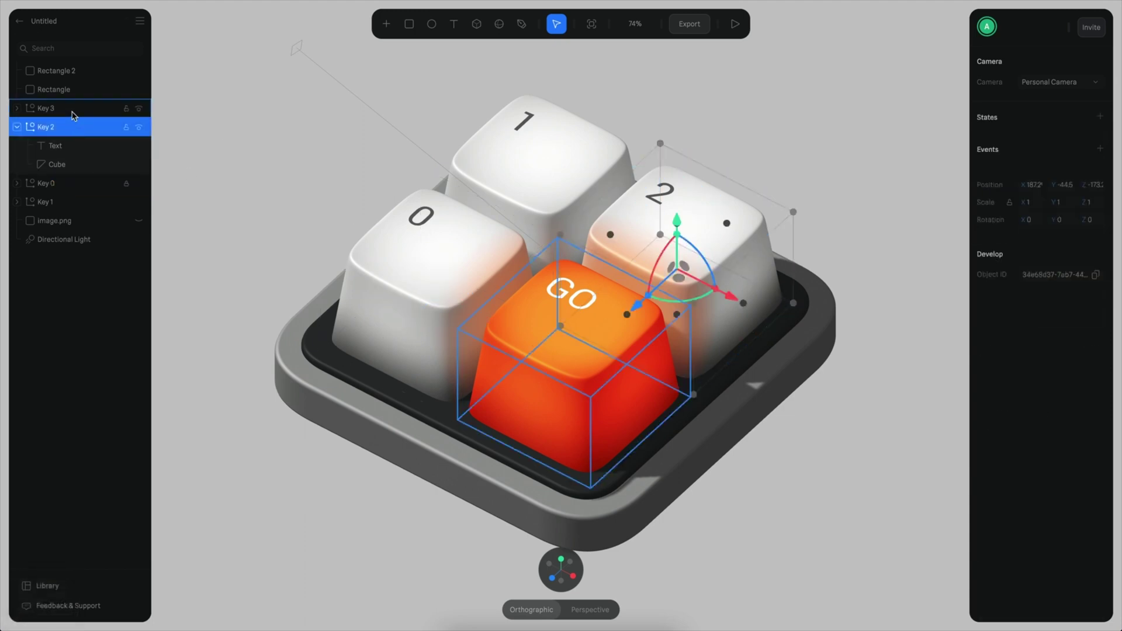
{"action": "double_click", "coordinate": [77, 107]}
{"action": "type", "text": "GO"}
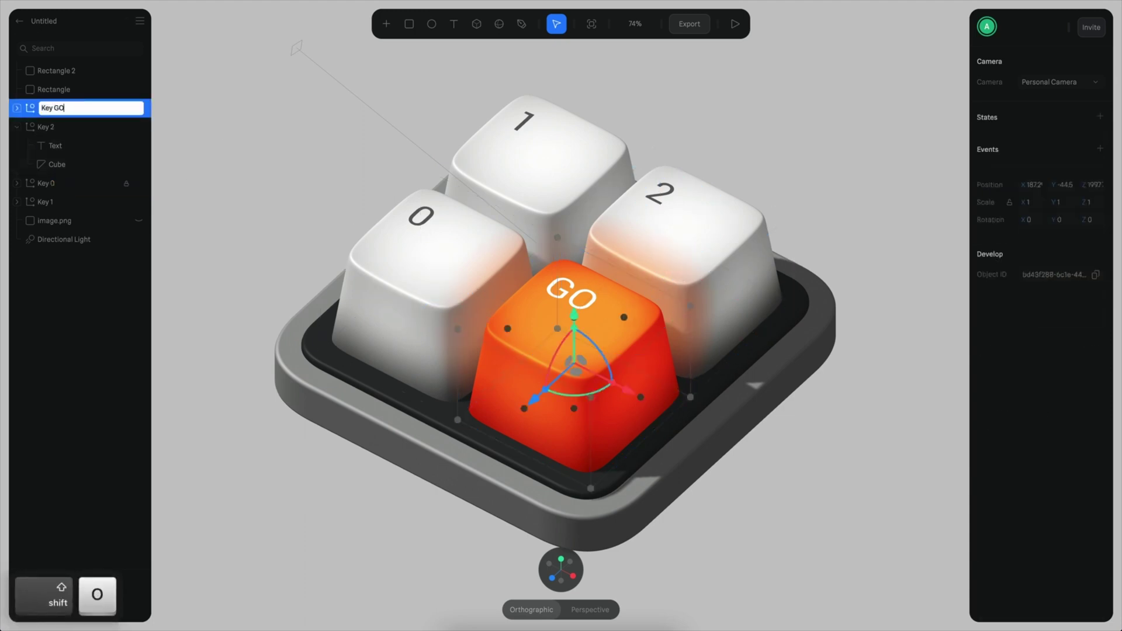
{"action": "key", "text": "Return"}
- Rename the file as Keyboard Tutorial and deselect everything
{"action": "double_click", "coordinate": [88, 25]}
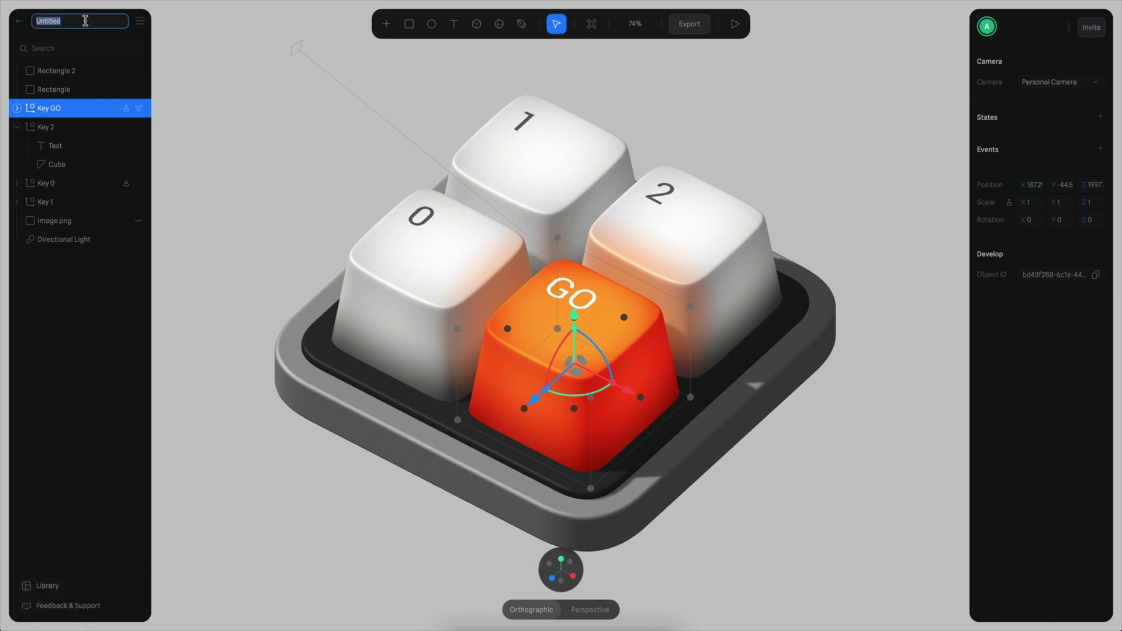
{"action": "type", "text": "Key"}
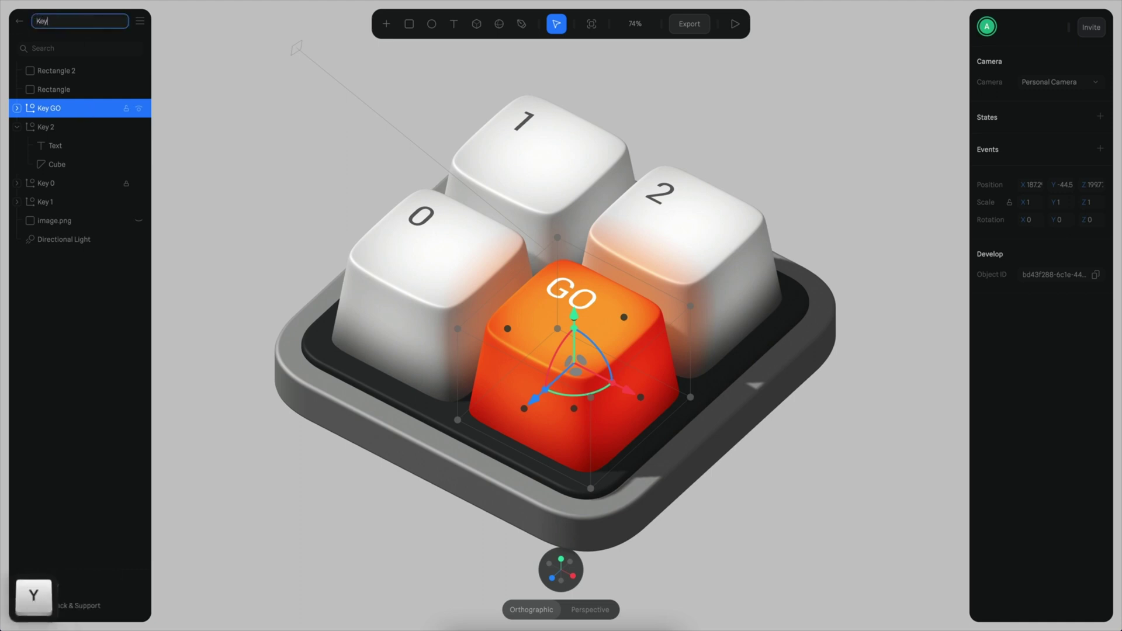
{"action": "type", "text": "board Tutorial"}
{"action": "key", "text": "Return"}
{"action": "left_click", "coordinate": [418, 142]}
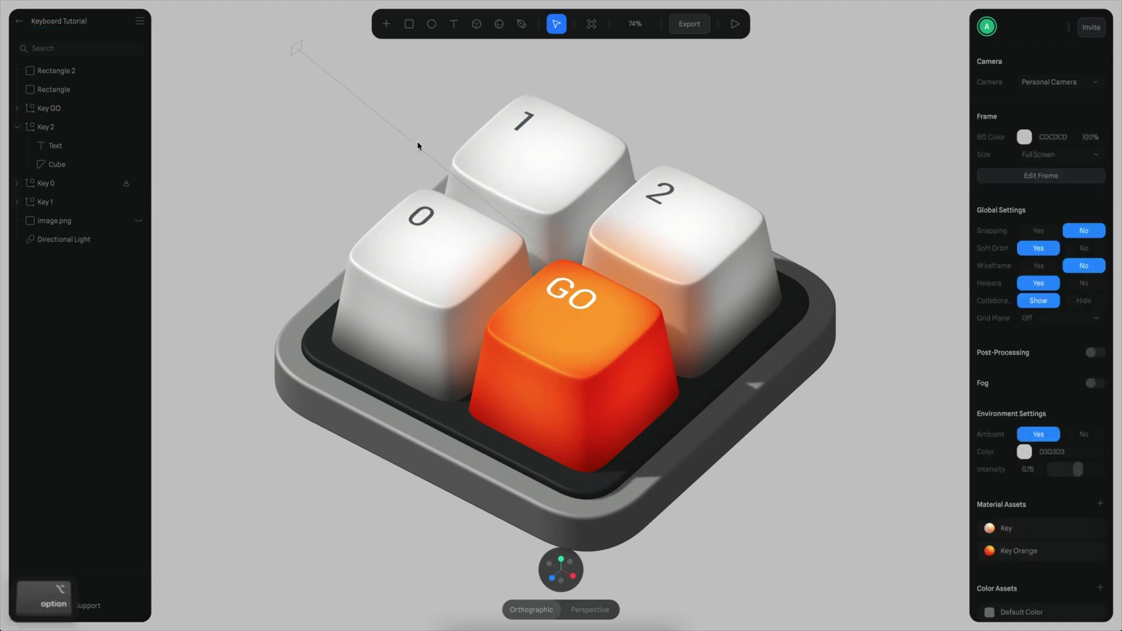
- Open the orange keycap's Key Orange material and set its upper Depth layer's opacity to 36
{"action": "scroll", "coordinate": [694, 229], "scroll_direction": "down", "scroll_amount": 5, "text": "alt"}
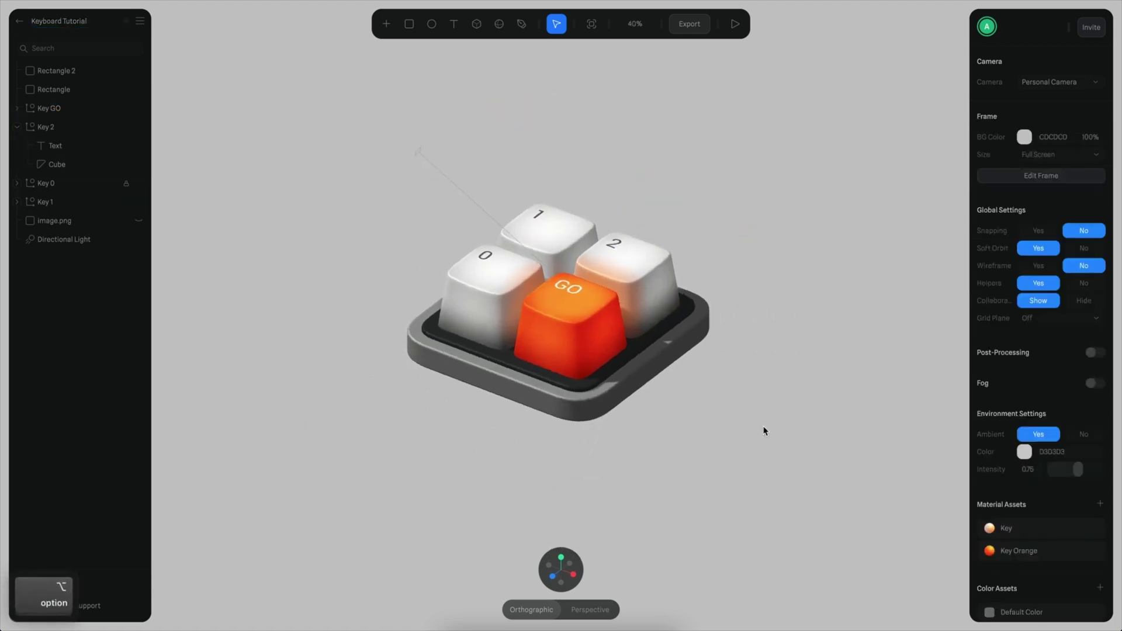
{"action": "scroll", "coordinate": [759, 421], "scroll_direction": "up", "scroll_amount": 3, "text": "alt"}
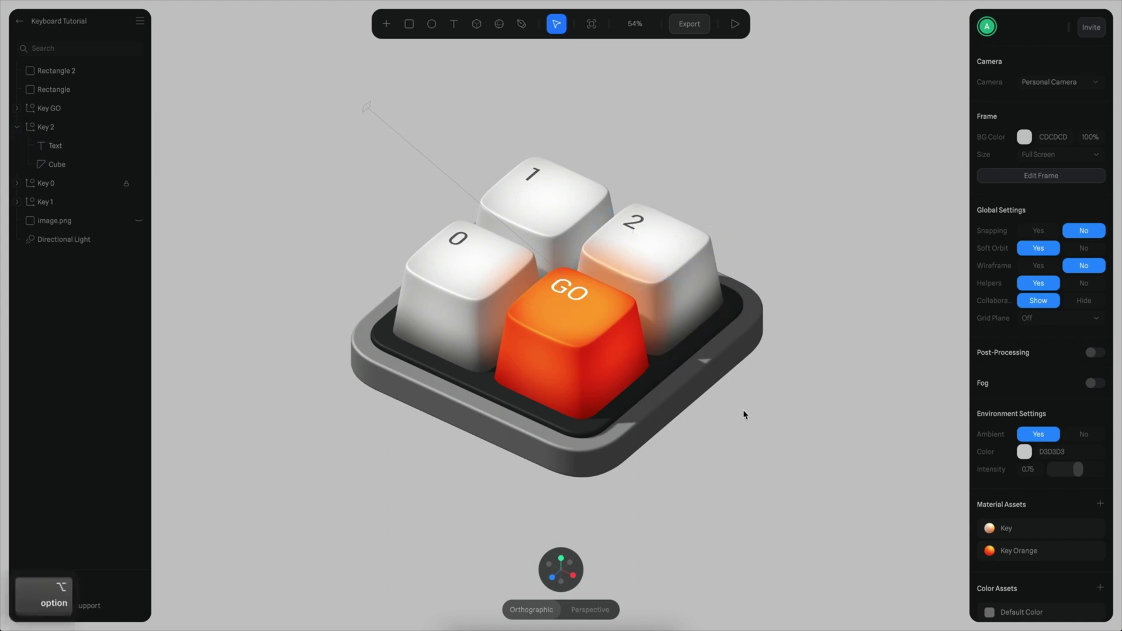
{"action": "scroll", "coordinate": [745, 416], "scroll_direction": "up", "scroll_amount": 3, "text": "alt"}
{"action": "left_click", "coordinate": [638, 376]}
{"action": "left_click", "coordinate": [639, 375], "text": "shift+super"}
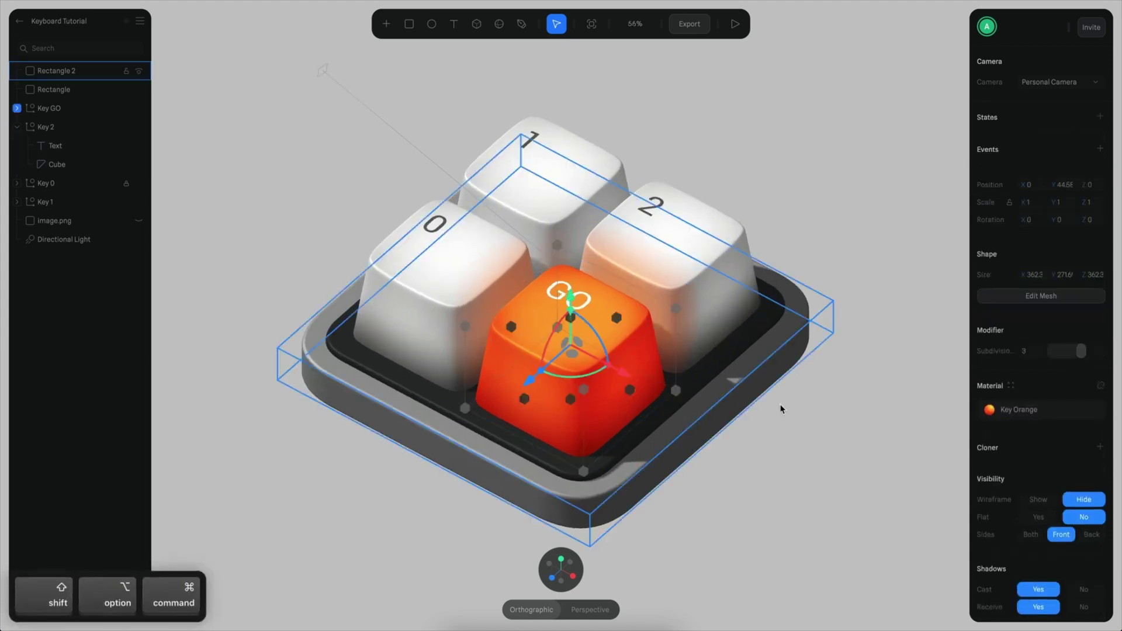
{"action": "left_click", "coordinate": [1030, 409]}
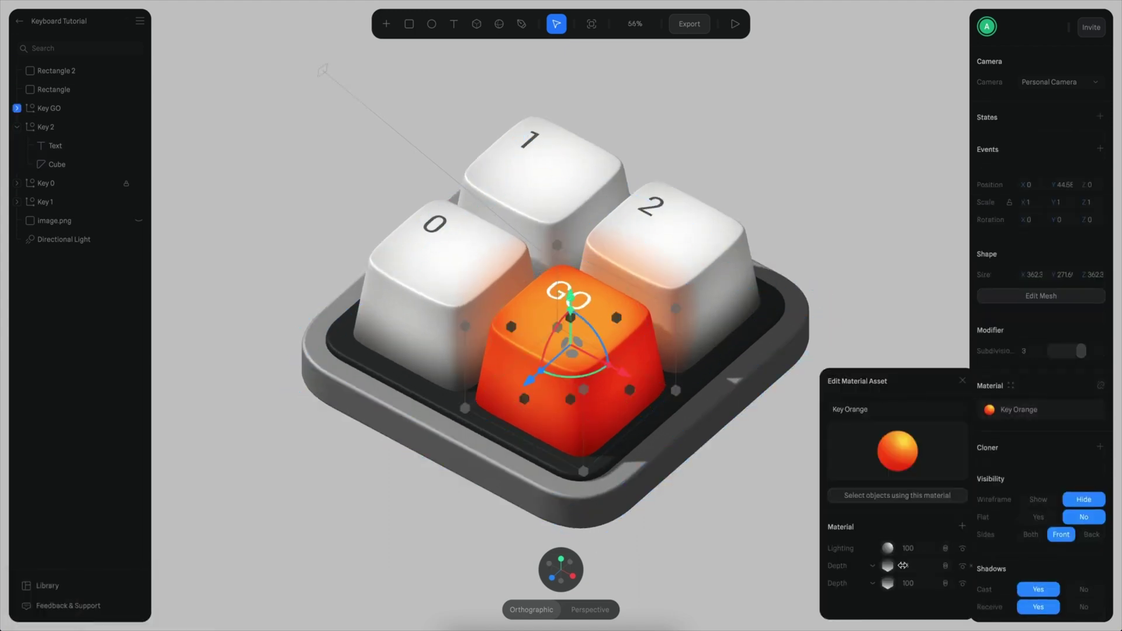
{"action": "left_click_drag", "start_coordinate": [903, 566], "coordinate": [913, 566]}
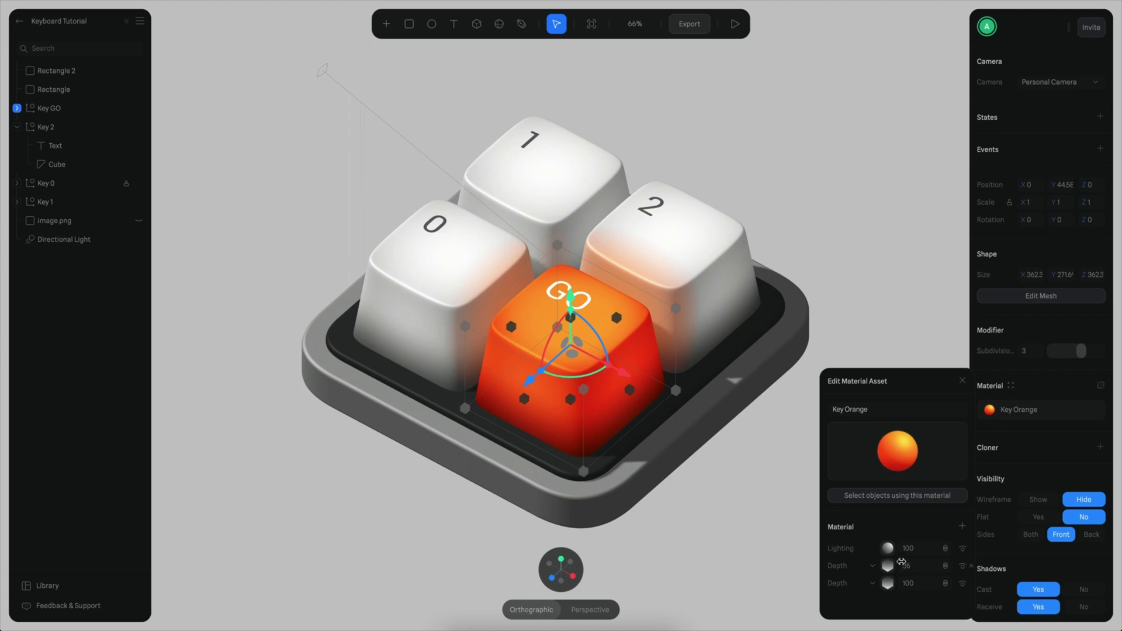
- Switch the Key Orange material's upper Depth layer position to World and close the material editor
{"action": "left_click", "coordinate": [888, 567]}
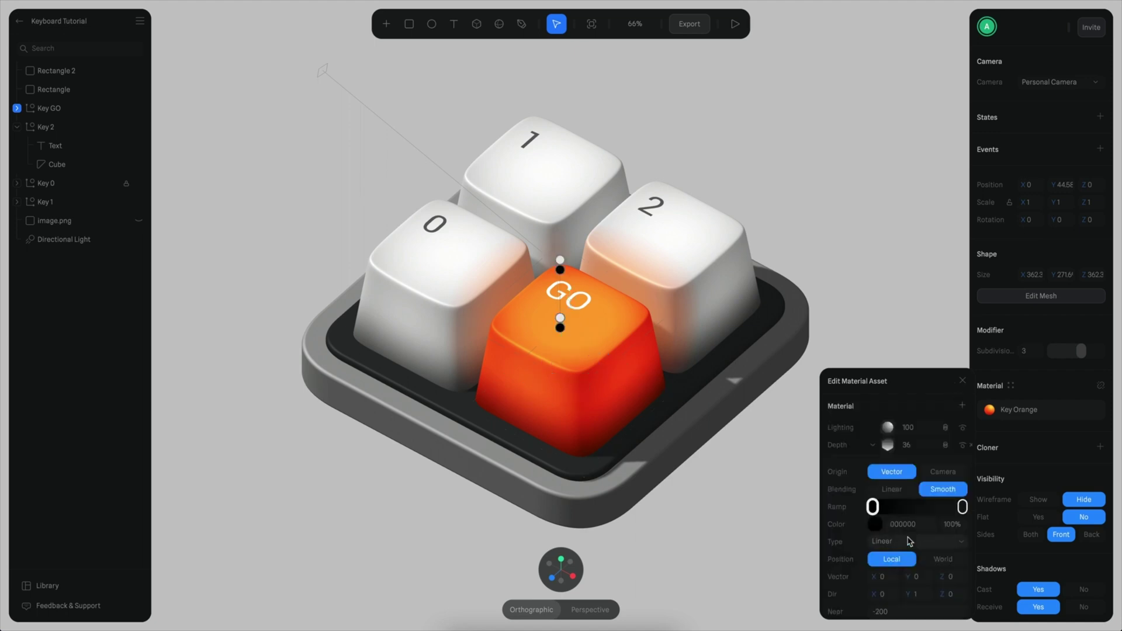
{"action": "left_click", "coordinate": [941, 533]}
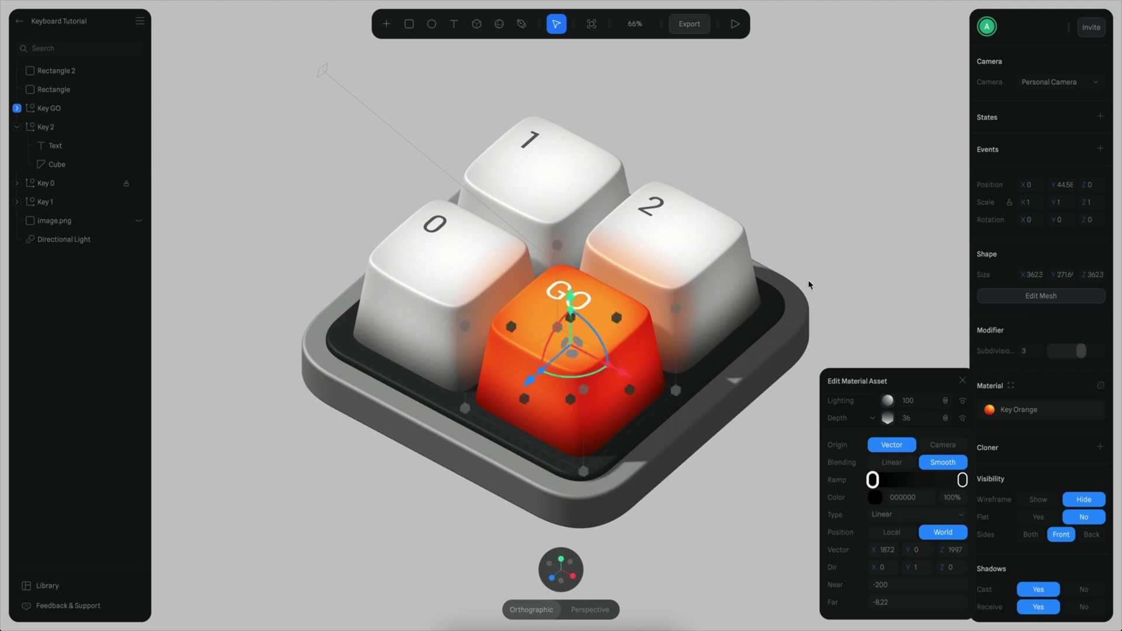
{"action": "left_click", "coordinate": [819, 266]}
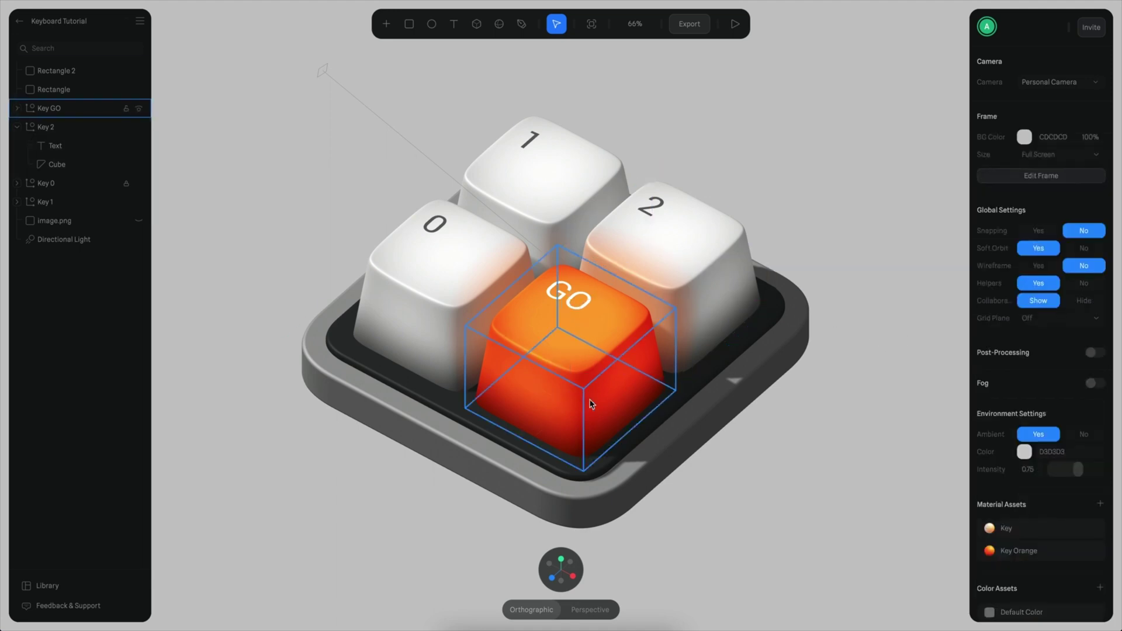
- Try lowering Key 2 vertically into the base plate, undo the move and deselect it
{"action": "left_click", "coordinate": [715, 289]}
{"action": "left_click_drag", "start_coordinate": [665, 225], "coordinate": [664, 259]}
{"action": "key", "text": "super+z"}
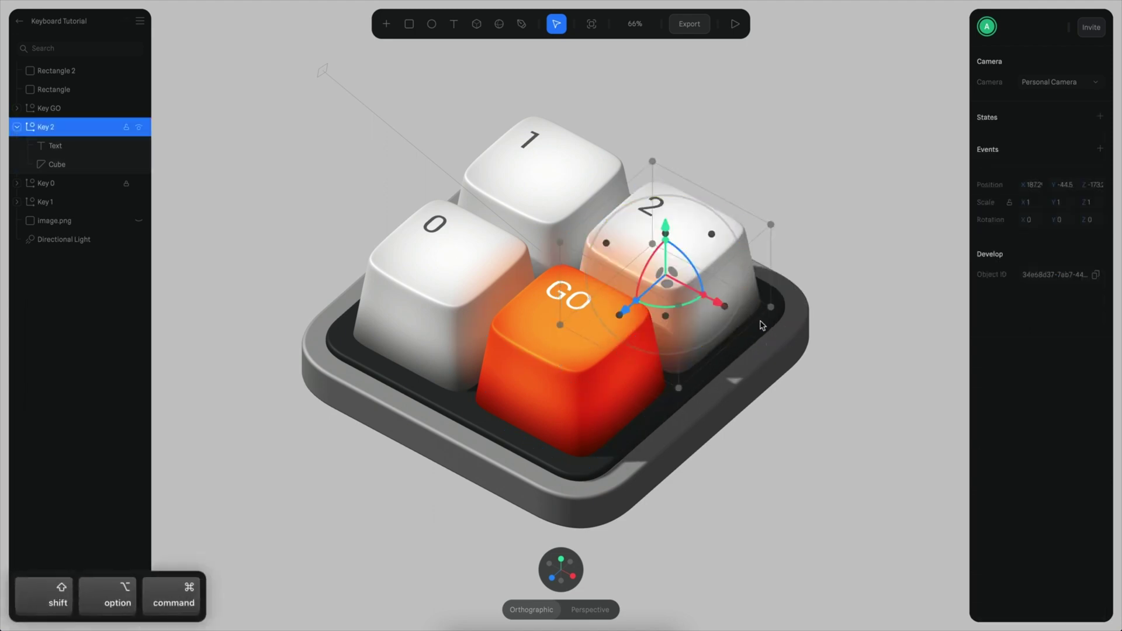
{"action": "left_click", "coordinate": [755, 305], "text": "alt+shift"}
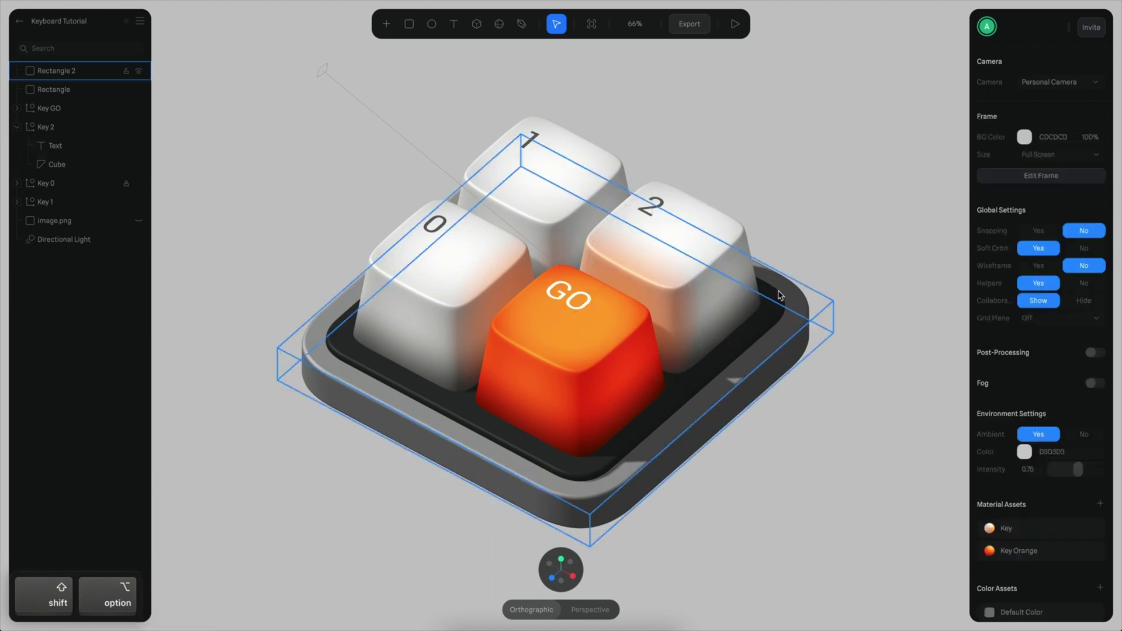
- Open the shared Key material asset and switch its middle Depth layer's position to World
{"action": "left_click", "coordinate": [1017, 530]}
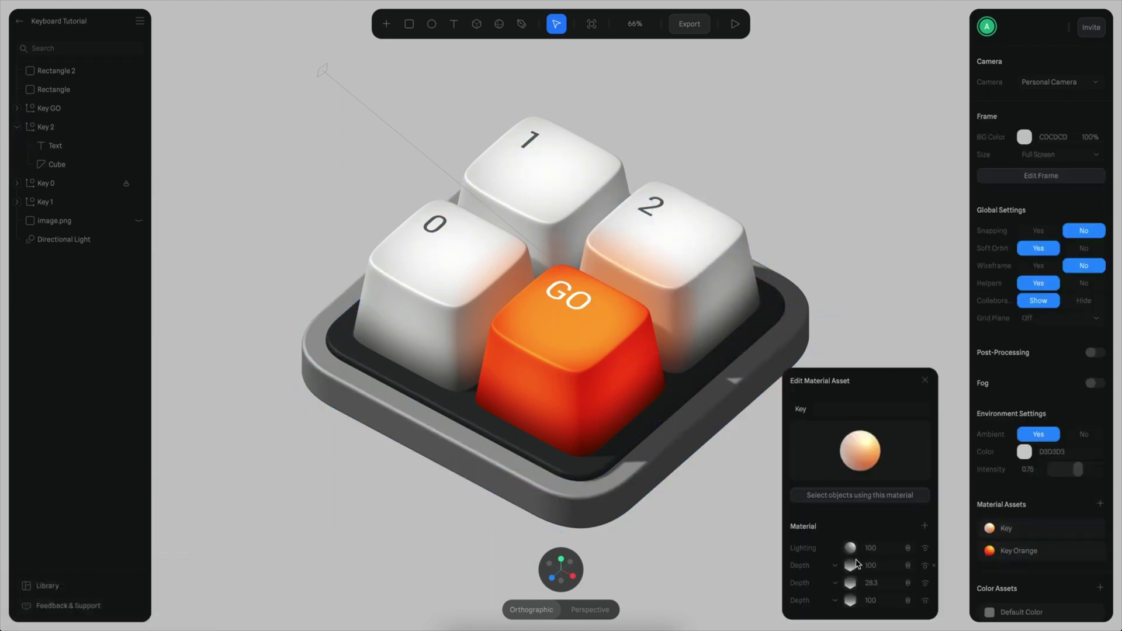
{"action": "left_click", "coordinate": [850, 583]}
{"action": "scroll", "coordinate": [876, 578], "scroll_direction": "down", "scroll_amount": 5}
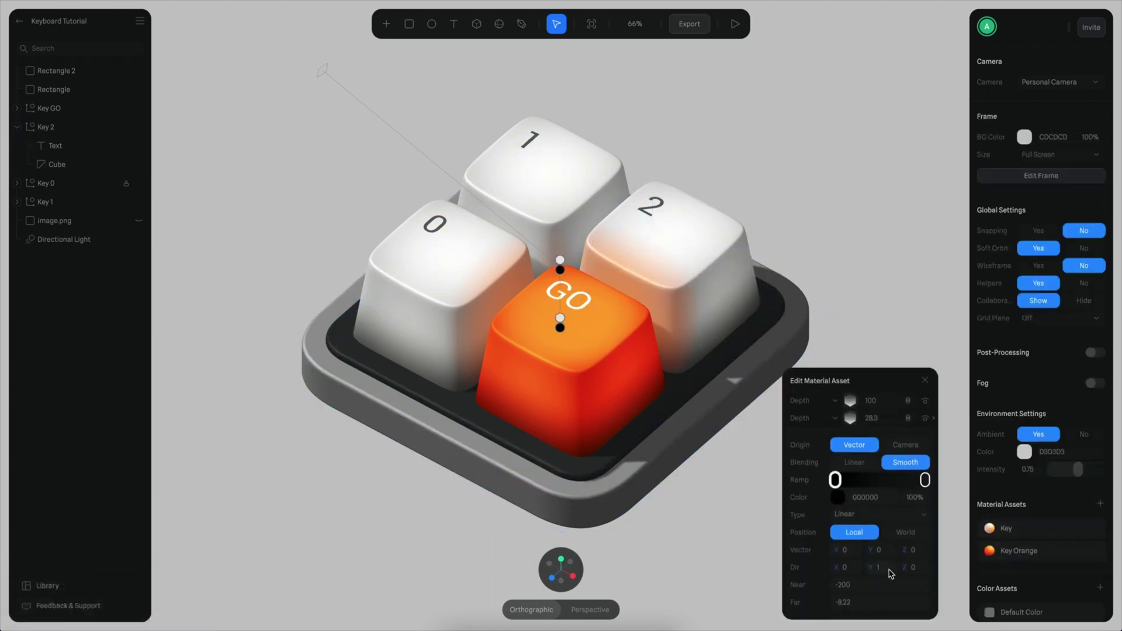
{"action": "left_click", "coordinate": [900, 537]}
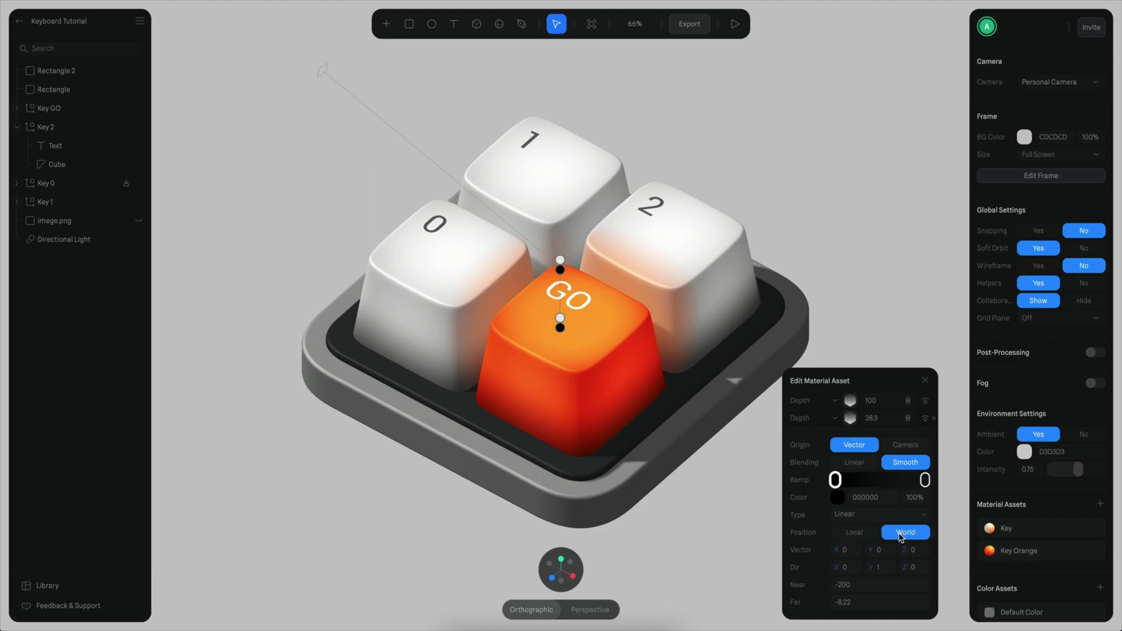
- Test the updated Key material's shading by lowering Key 2 vertically, and undo the move
{"action": "left_click", "coordinate": [730, 238]}
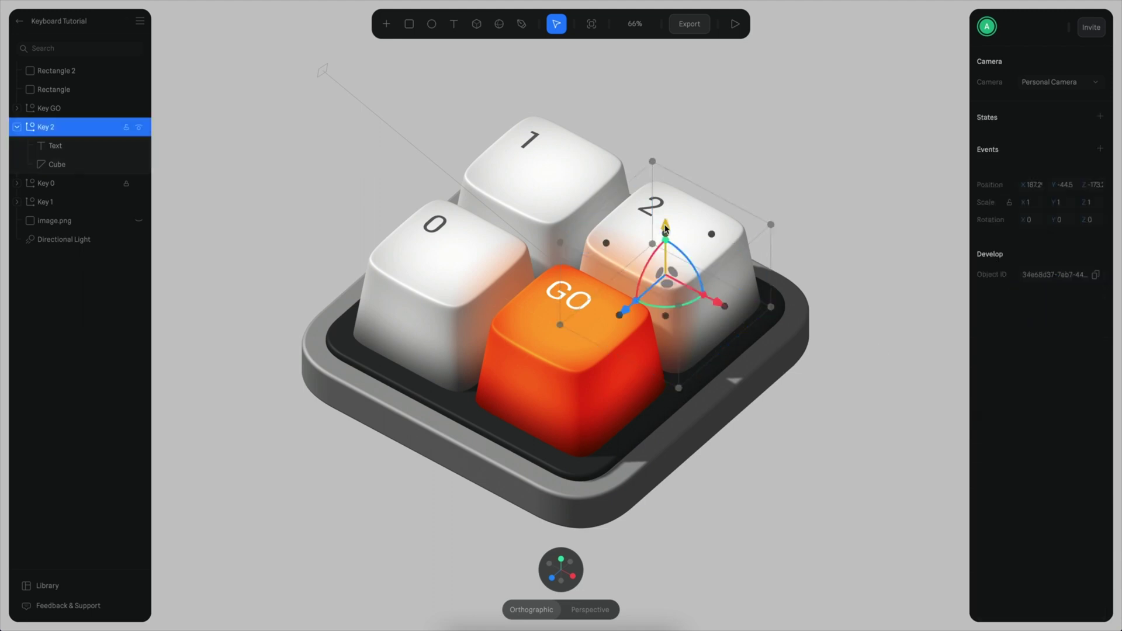
{"action": "left_click_drag", "start_coordinate": [666, 228], "coordinate": [715, 248]}
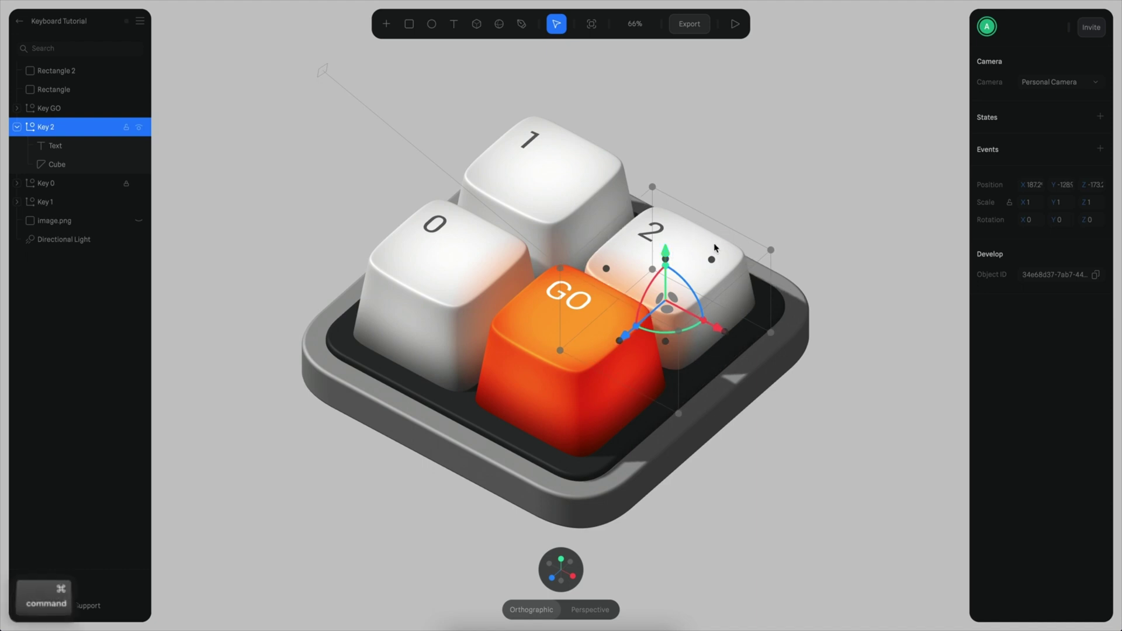
{"action": "key", "text": "super+z"}
{"action": "left_click", "coordinate": [847, 250]}
- Add a new state to Key 2 and lower the keycap in it to a Y position of about -152
{"action": "scroll", "coordinate": [831, 370], "scroll_direction": "down", "scroll_amount": 6}
{"action": "left_click_drag", "start_coordinate": [831, 370], "coordinate": [730, 174], "text": "alt"}
{"action": "scroll", "coordinate": [696, 446], "scroll_direction": "up", "scroll_amount": 5}
{"action": "scroll", "coordinate": [767, 277], "scroll_direction": "down", "scroll_amount": 1}
{"action": "scroll", "coordinate": [777, 257], "scroll_direction": "up", "scroll_amount": 1}
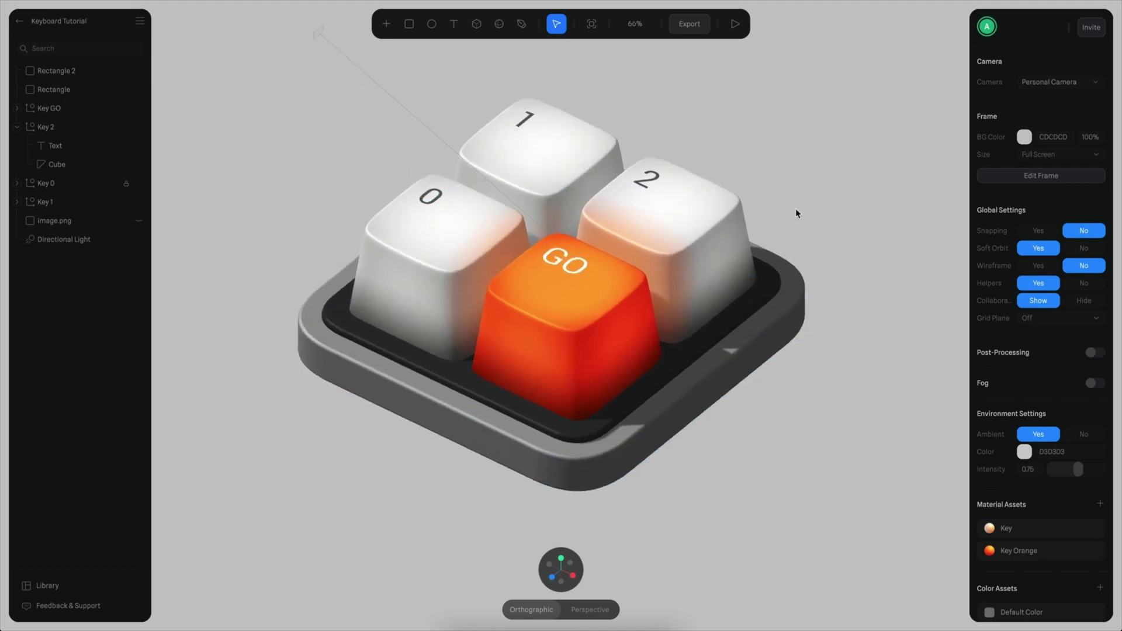
{"action": "key", "text": "super+z"}
{"action": "left_click_drag", "start_coordinate": [851, 276], "coordinate": [830, 292], "text": "alt"}
{"action": "scroll", "coordinate": [840, 284], "scroll_direction": "up", "scroll_amount": 2}
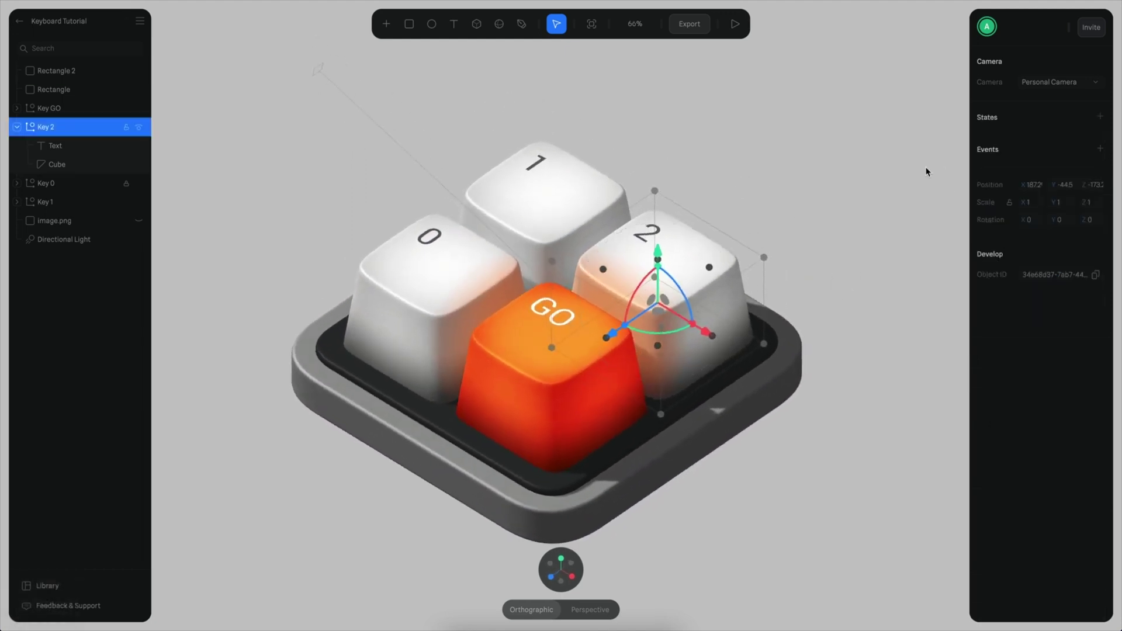
{"action": "left_click", "coordinate": [1101, 117]}
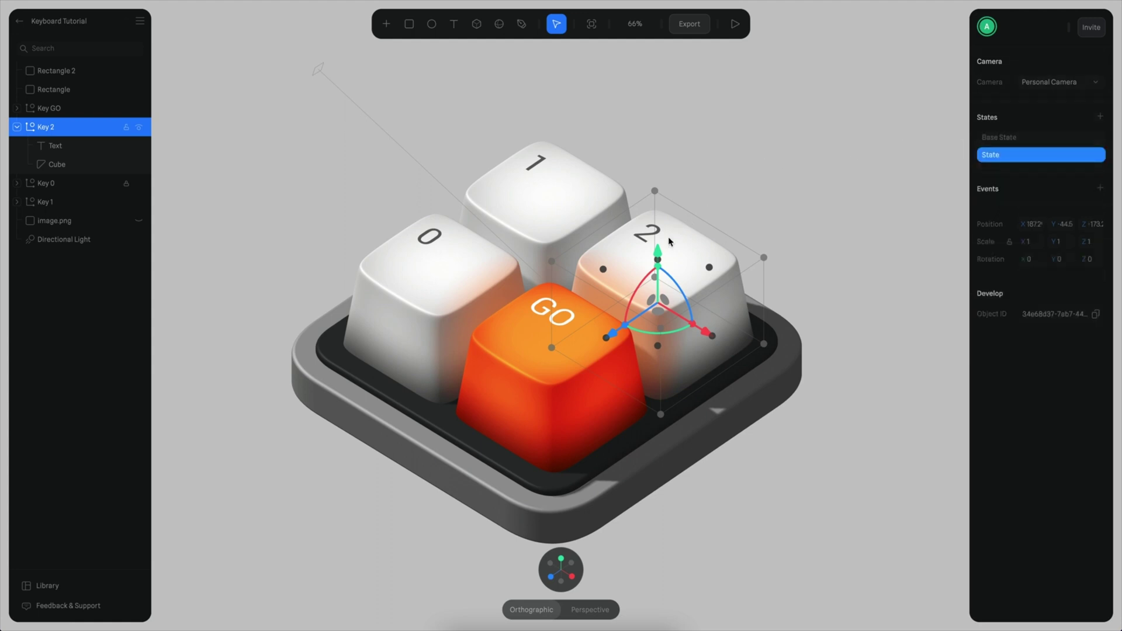
{"action": "left_click_drag", "start_coordinate": [660, 250], "coordinate": [671, 284]}
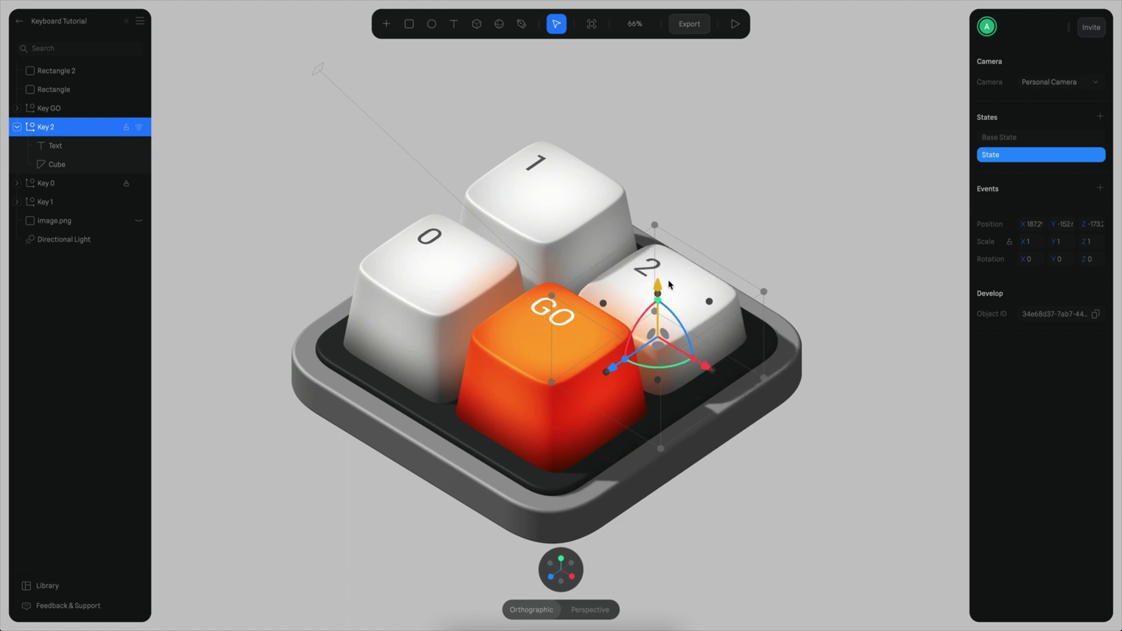
{"action": "key", "text": "alt"}
- Add a Key down event to Key 2 that is triggered by the 2 key
{"action": "left_click", "coordinate": [1101, 189]}
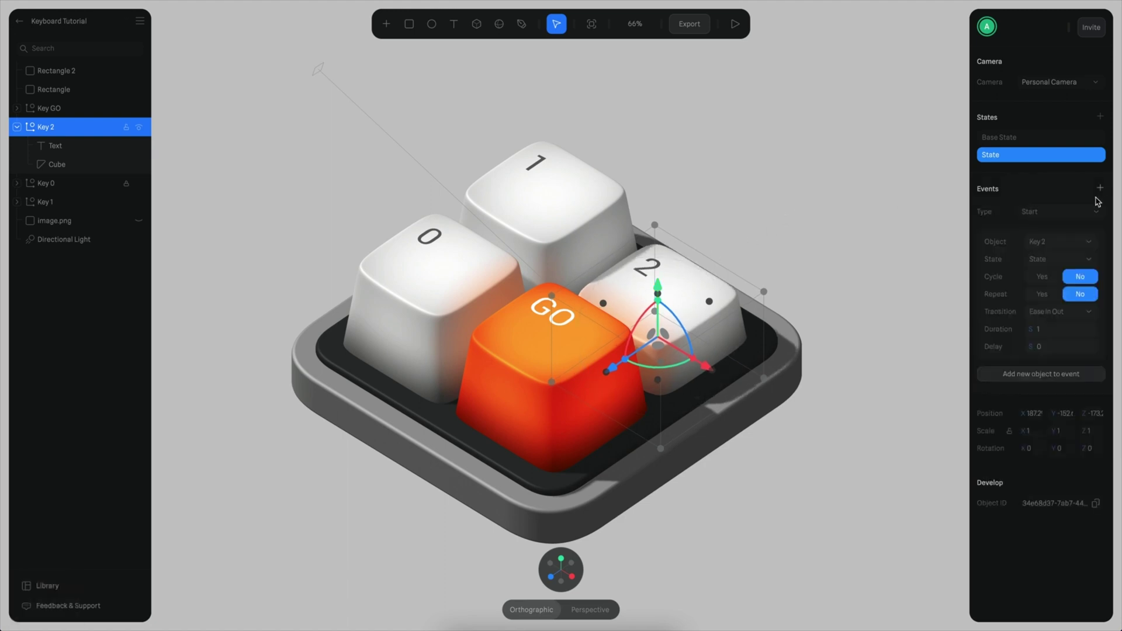
{"action": "left_click", "coordinate": [1059, 212]}
{"action": "left_click", "coordinate": [1043, 187]}
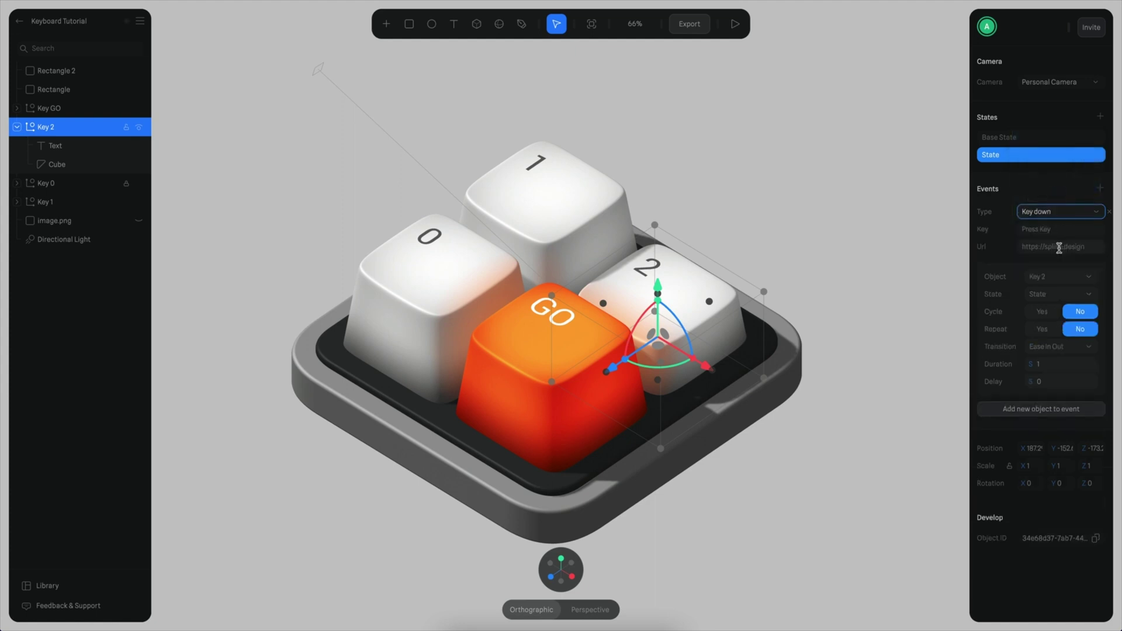
{"action": "left_click", "coordinate": [1052, 363]}
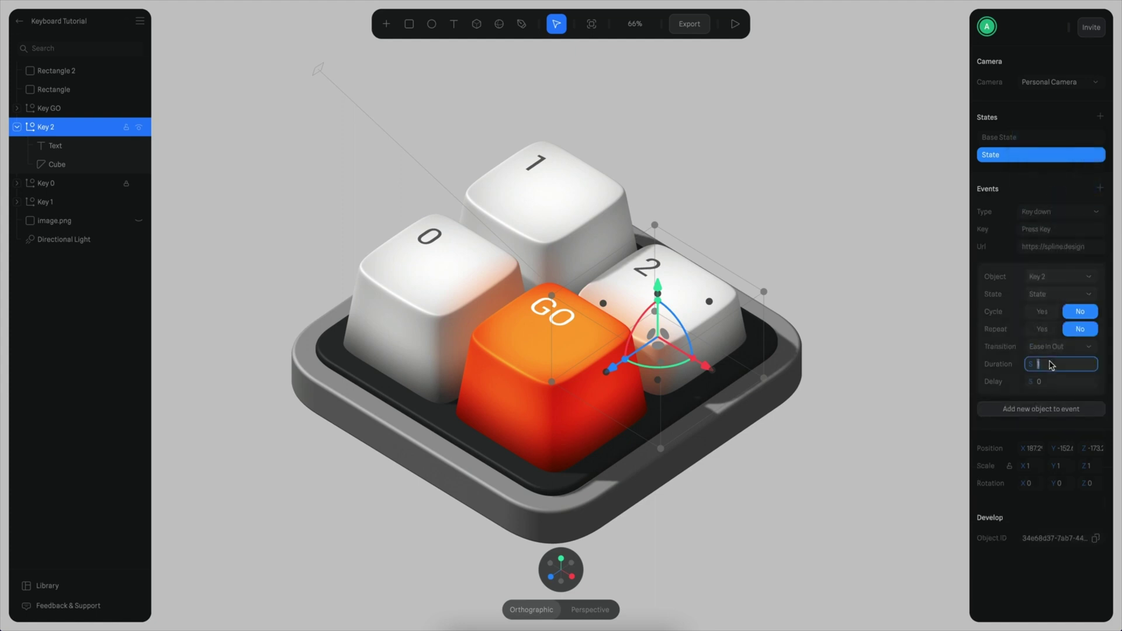
{"action": "left_click", "coordinate": [1061, 231]}
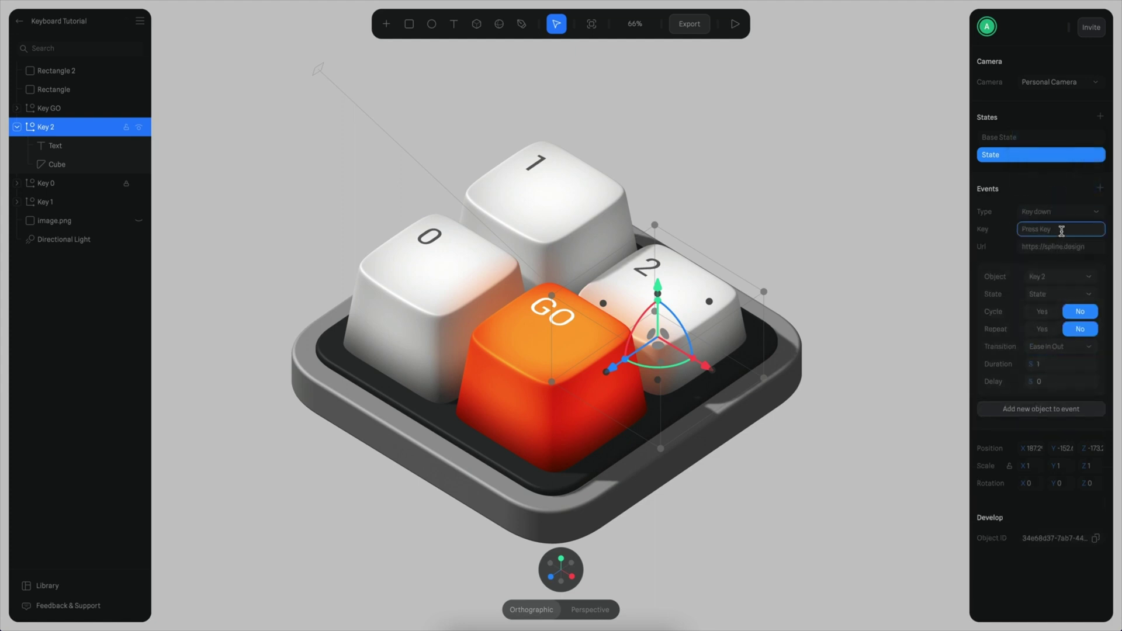
{"action": "type", "text": "2"}
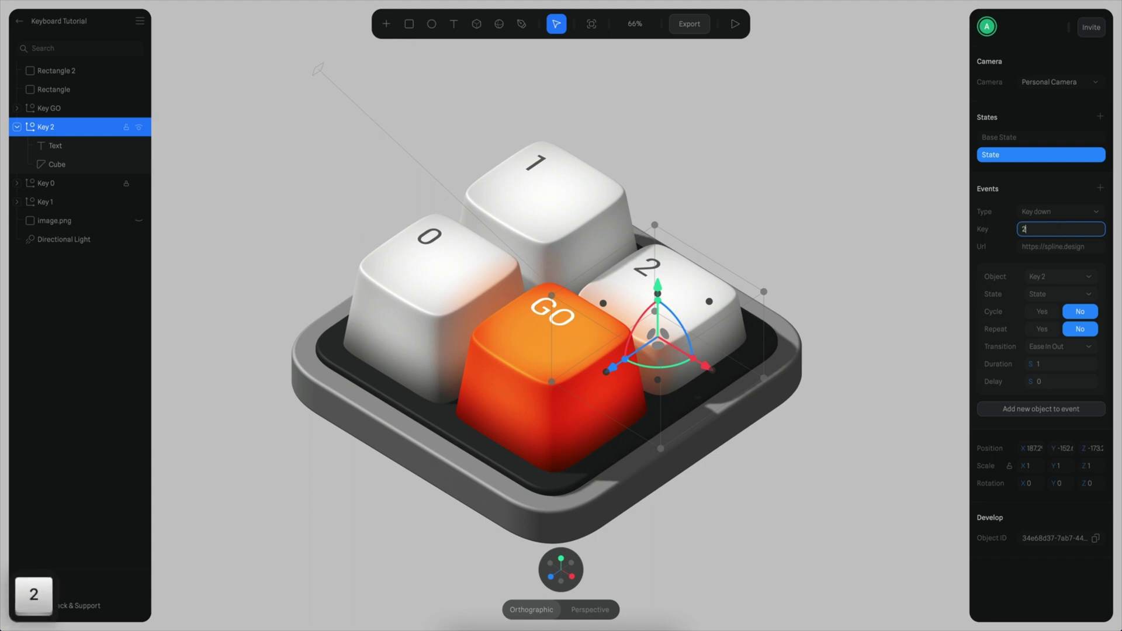
{"action": "key", "text": "Return"}
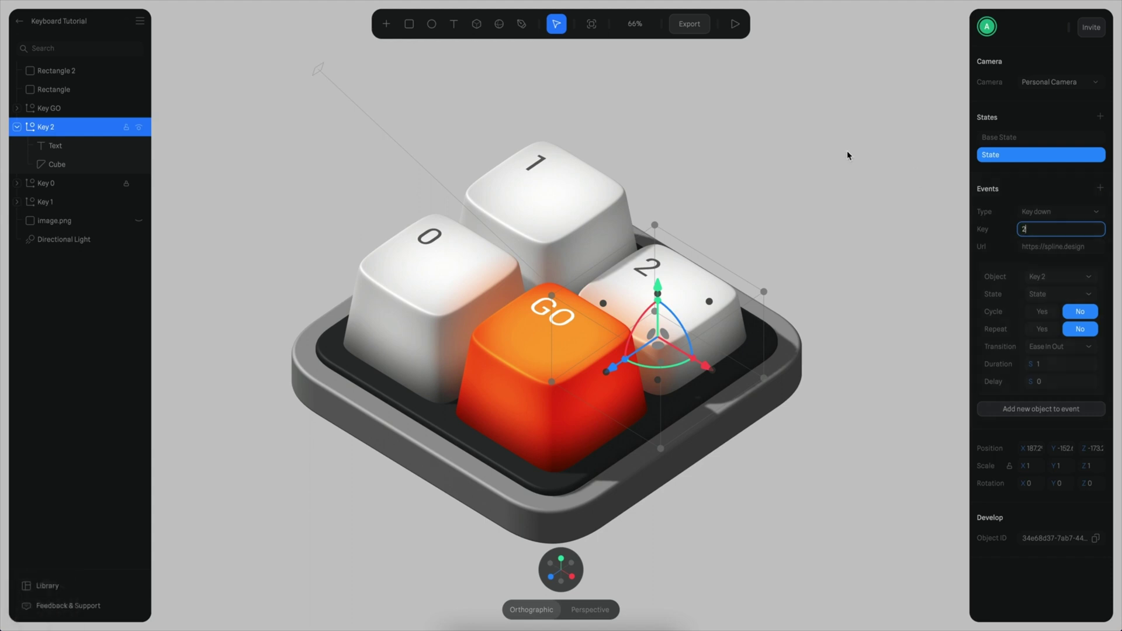
- Preview the scene and test Key 2's press animation with the 2 key
{"action": "left_click", "coordinate": [740, 28]}
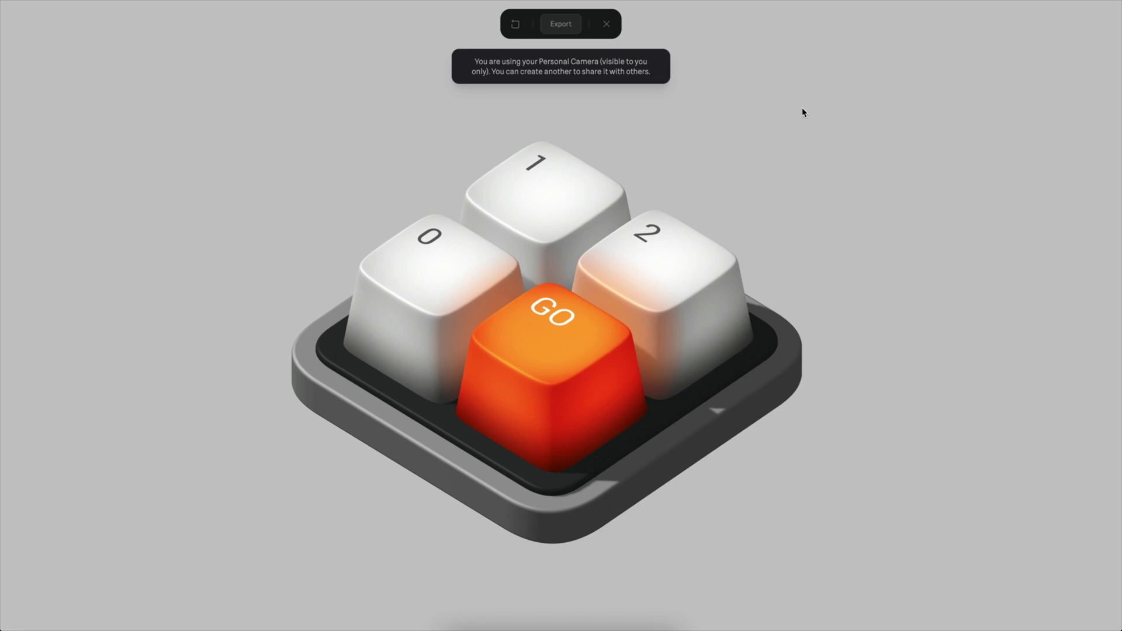
{"action": "key", "text": "2"}
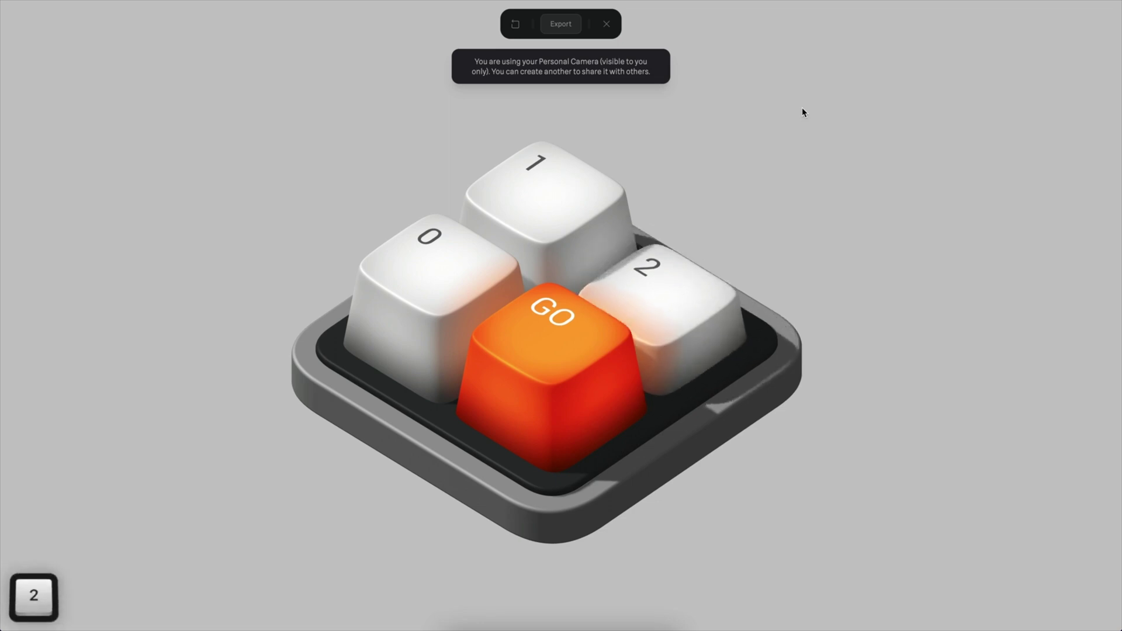
{"action": "left_click", "coordinate": [606, 24]}
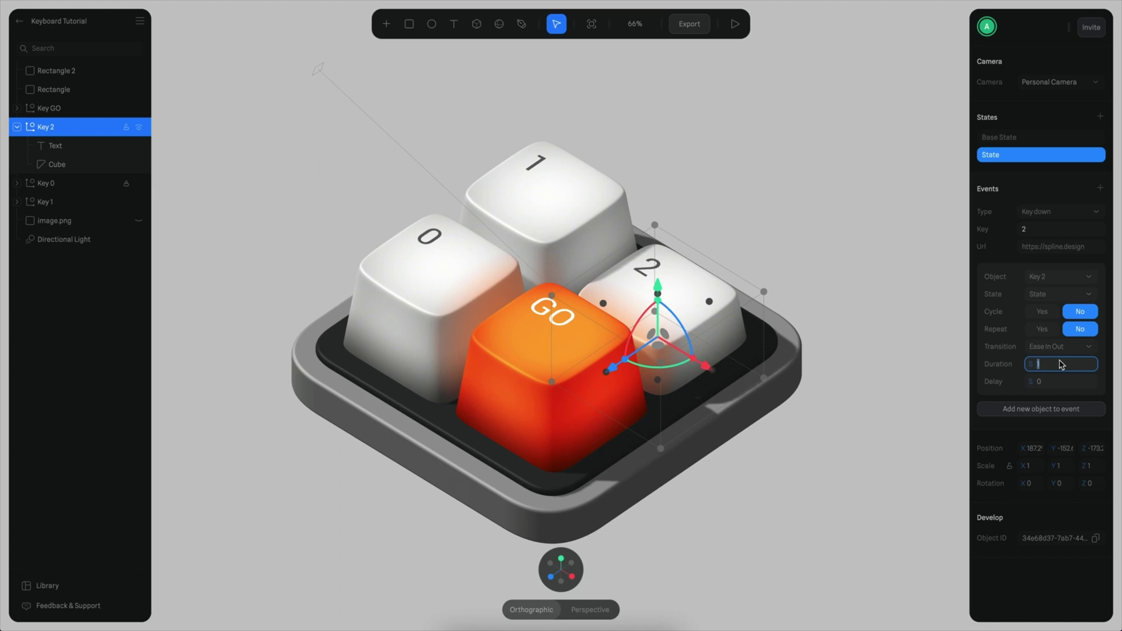
- Set the duration of Key 2's Key down event to 0.10 and check the scene in the preview
{"action": "type", "text": "0.10"}
{"action": "key", "text": "Return"}
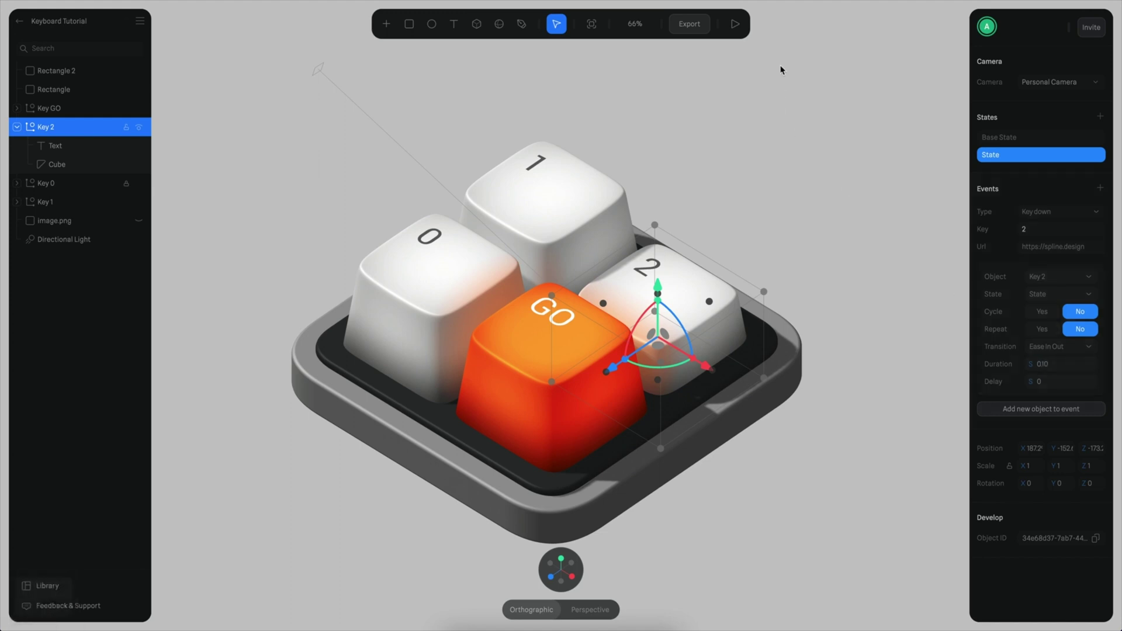
{"action": "left_click", "coordinate": [735, 24]}
{"action": "key", "text": "1"}
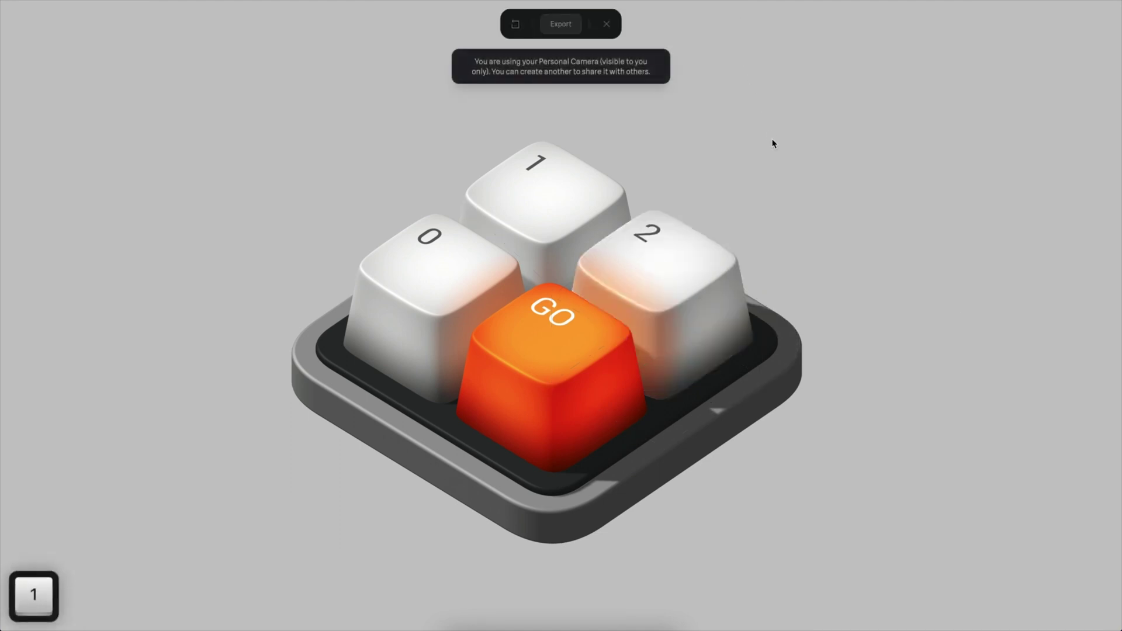
{"action": "left_click", "coordinate": [607, 24]}
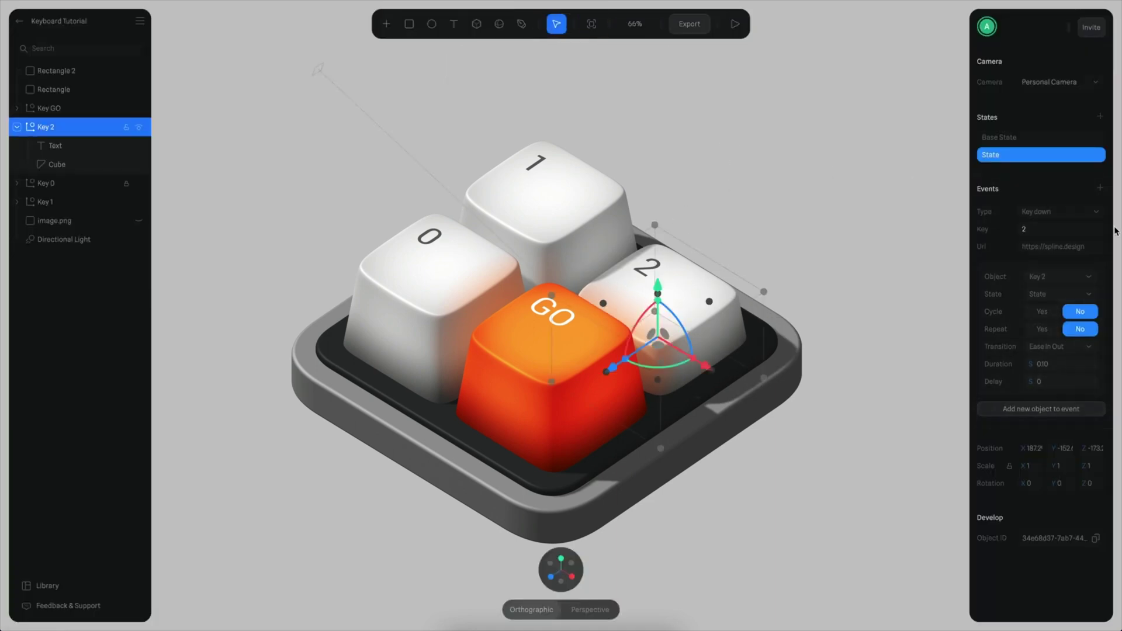
- Add a Key up event to Key 2 that returns the keycap to Base State
{"action": "left_click", "coordinate": [1101, 190]}
{"action": "left_click", "coordinate": [1061, 439]}
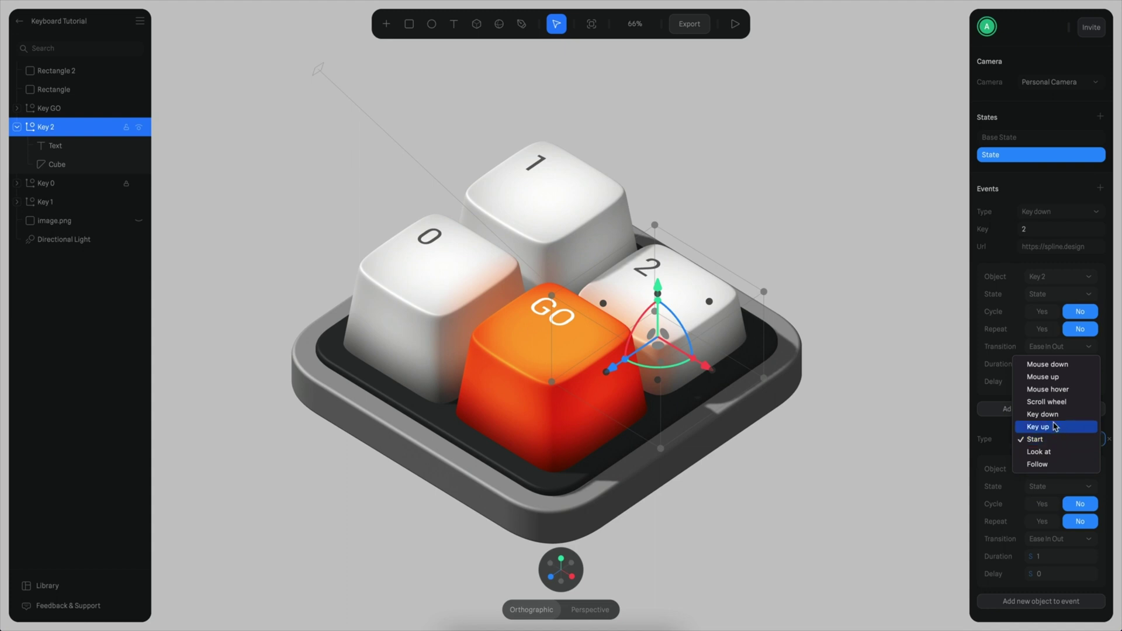
{"action": "left_click", "coordinate": [1053, 428]}
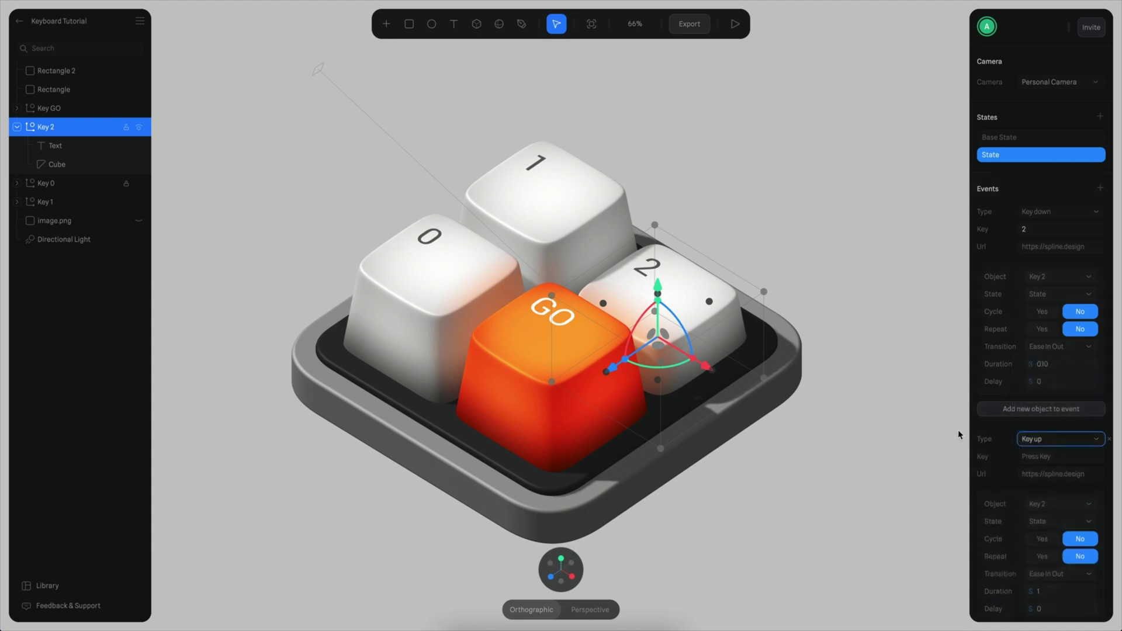
{"action": "left_click", "coordinate": [1045, 524]}
{"action": "left_click", "coordinate": [1048, 512]}
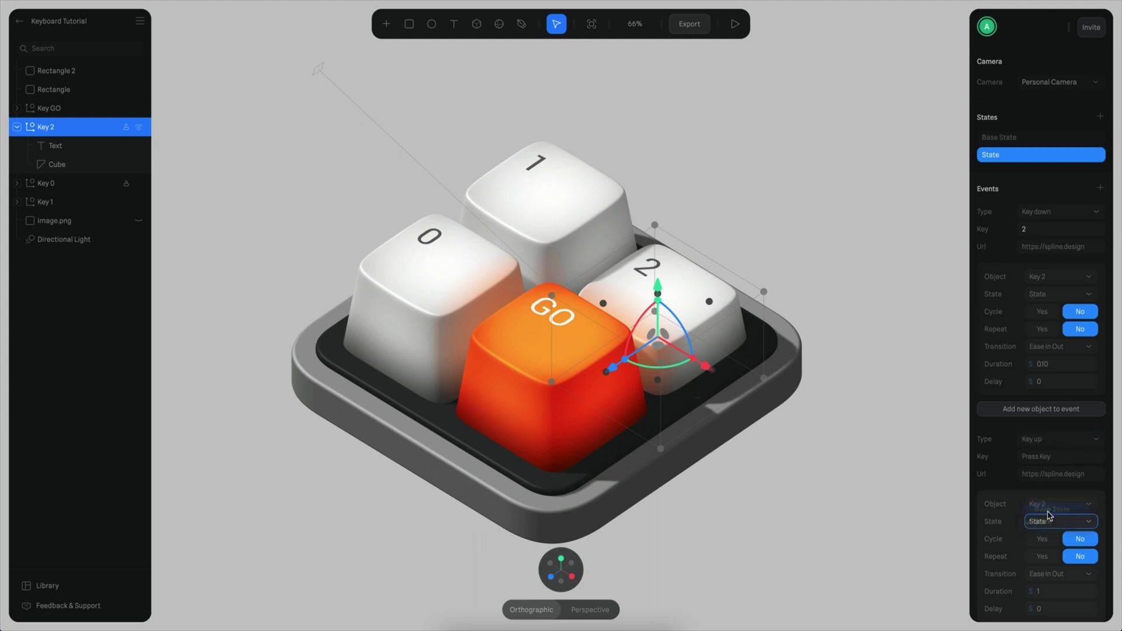
- Set Key 2's Key up event to a duration of 0.10 and make 2 its trigger key
{"action": "left_click", "coordinate": [1045, 591]}
{"action": "type", "text": "0.1"}
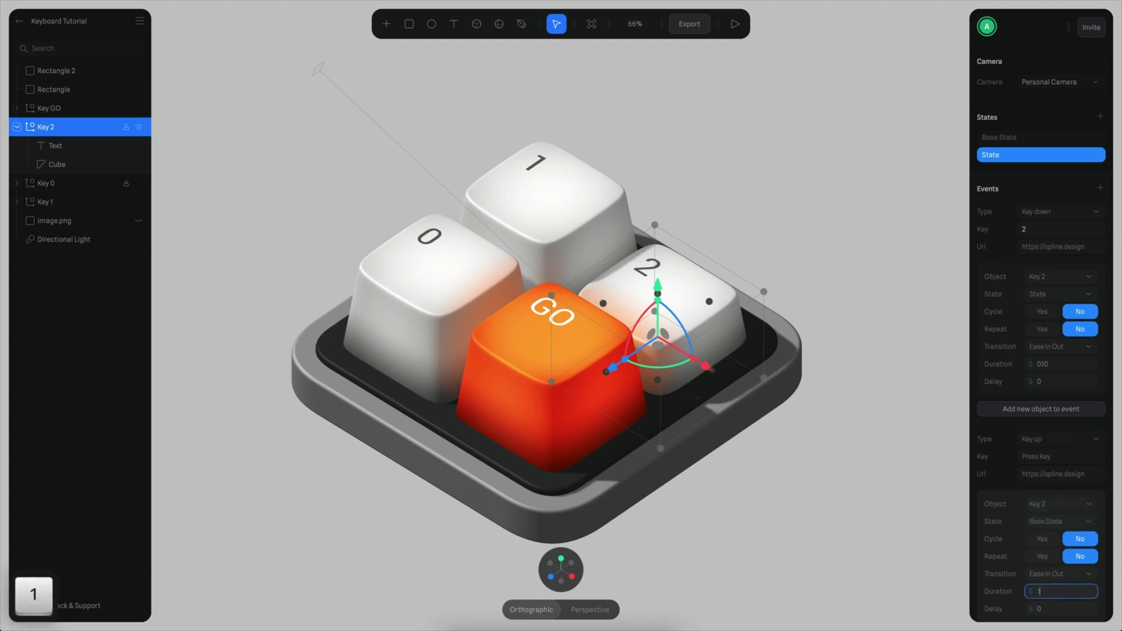
{"action": "key", "text": "Return"}
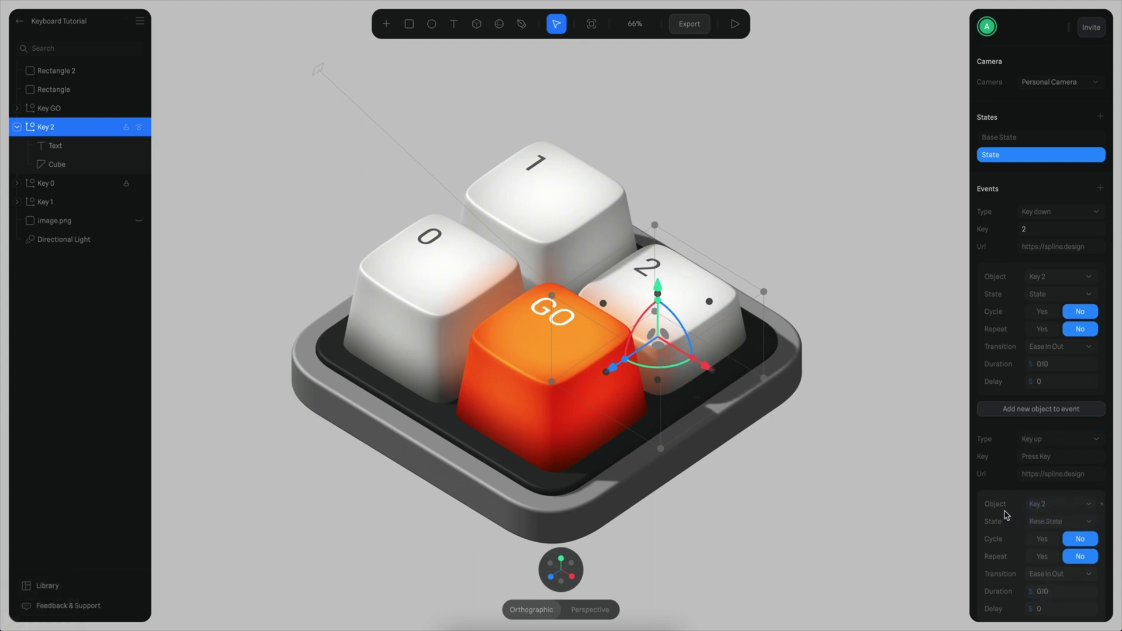
{"action": "type", "text": "2"}
{"action": "key", "text": "Return"}
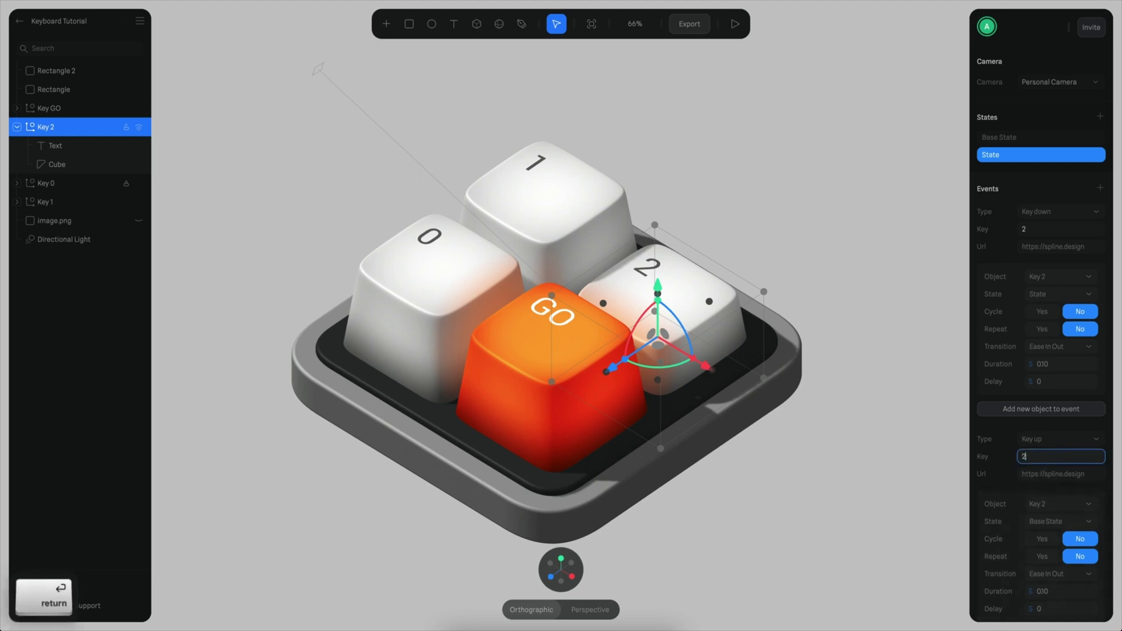
- Preview the scene and test Key 2's press and release with repeated strokes of the 2 key
{"action": "left_click", "coordinate": [735, 23]}
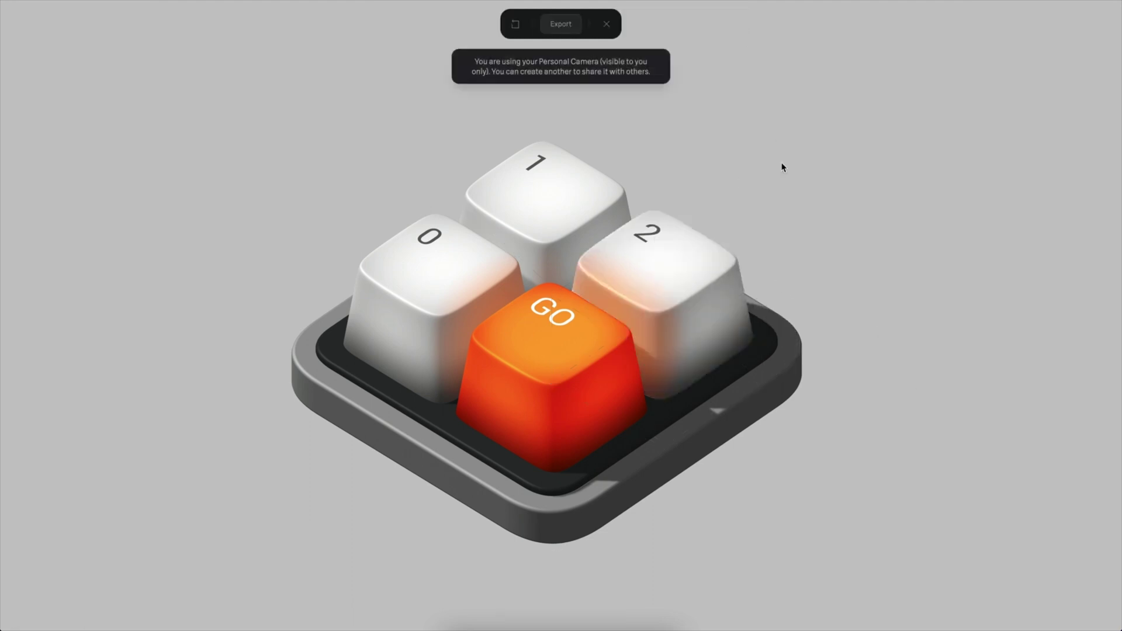
{"action": "key", "text": "2"}
{"action": "key", "text": "2"}
{"action": "key", "text": "2"}
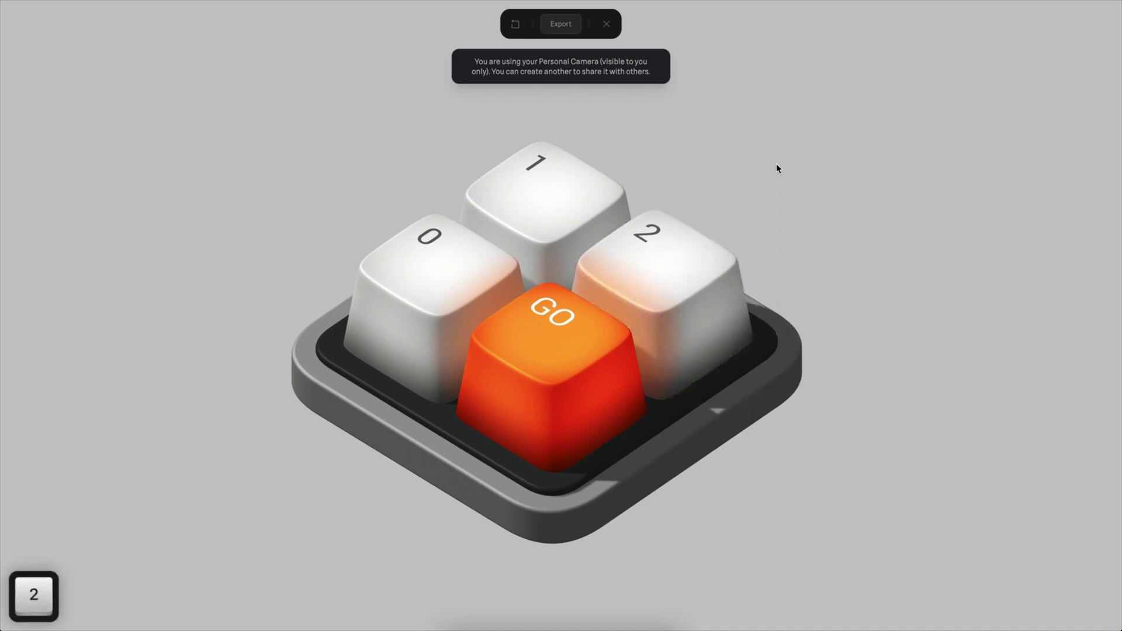
{"action": "key", "text": "2"}
{"action": "key", "text": "2"}
{"action": "key", "text": "2"}
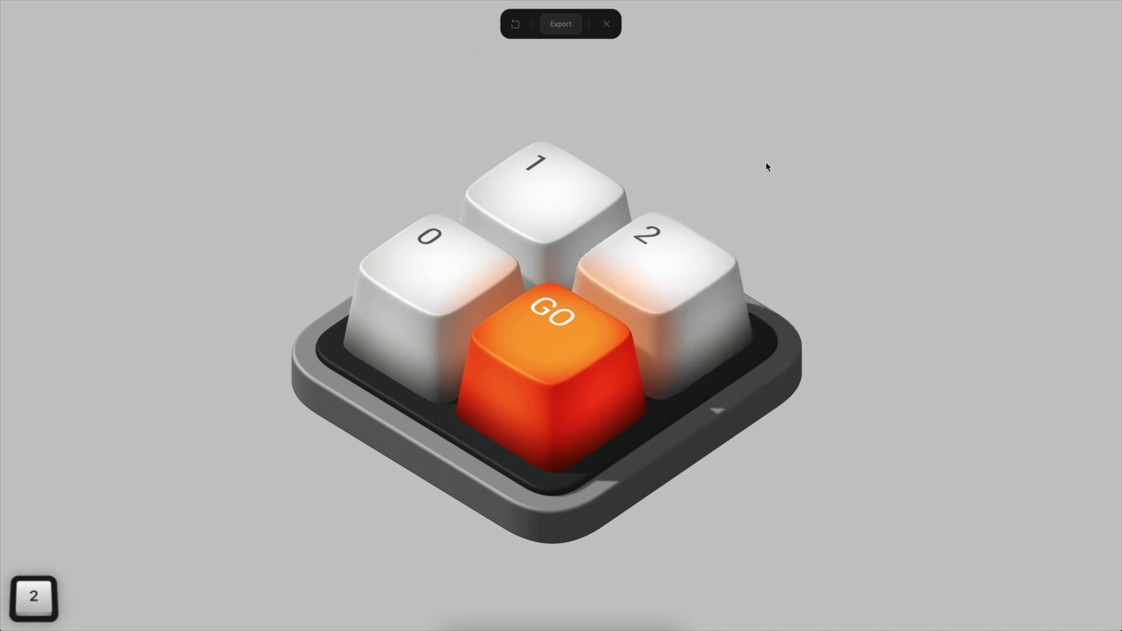
{"action": "left_click", "coordinate": [608, 24]}
{"action": "left_click", "coordinate": [694, 238]}
{"action": "left_click", "coordinate": [673, 274]}
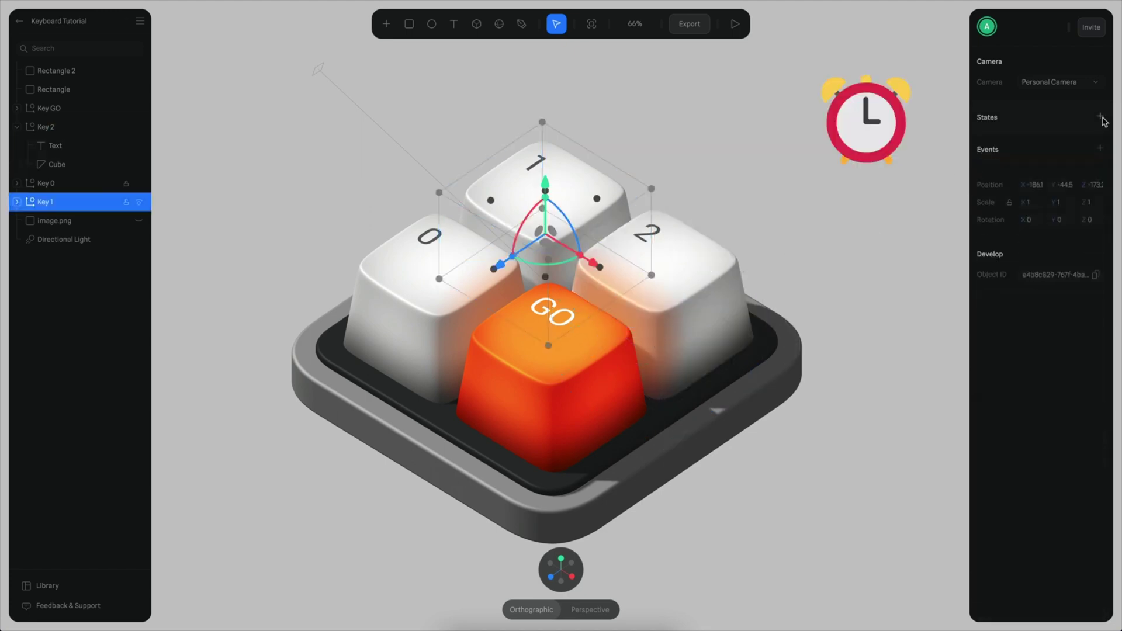
{"action": "left_click_drag", "start_coordinate": [760, 204], "coordinate": [710, 194]}
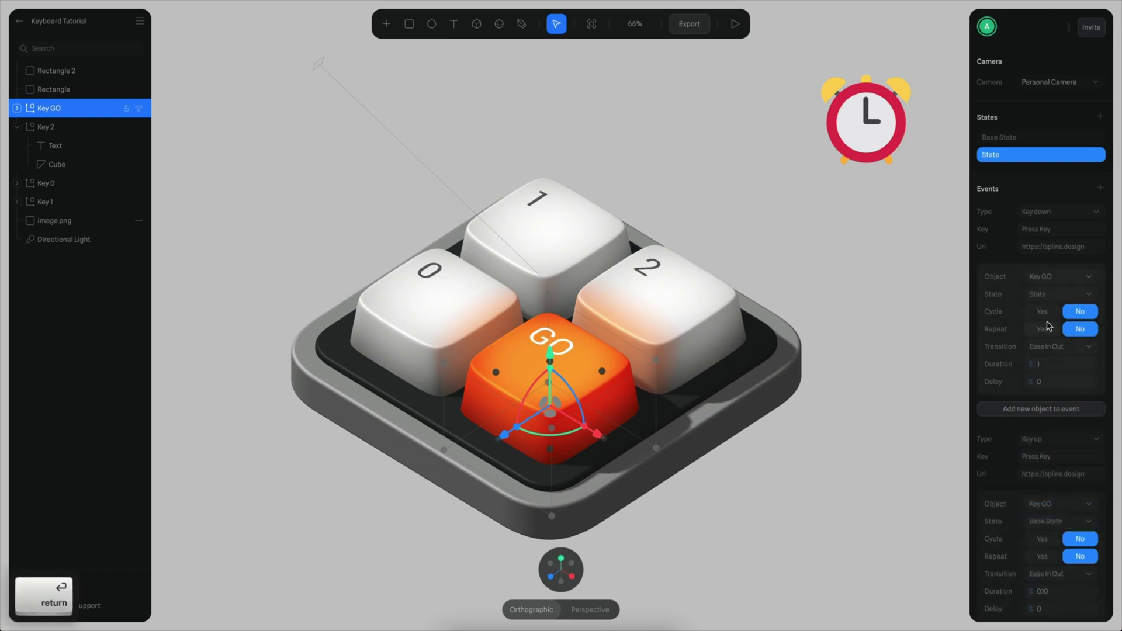
- Assign Enter as the trigger key of Key GO's Key down and Key up events
{"action": "left_click", "coordinate": [1060, 230]}
{"action": "type", "text": "Enter"}
{"action": "left_click", "coordinate": [1060, 457]}
{"action": "type", "text": "Enter"}
- Return Key 1 and the other lowered keycaps to Base State and clear the selection
{"action": "left_click", "coordinate": [64, 202]}
{"action": "left_click", "coordinate": [1020, 137]}
{"action": "left_click", "coordinate": [1019, 137]}
{"action": "left_click", "coordinate": [736, 127]}
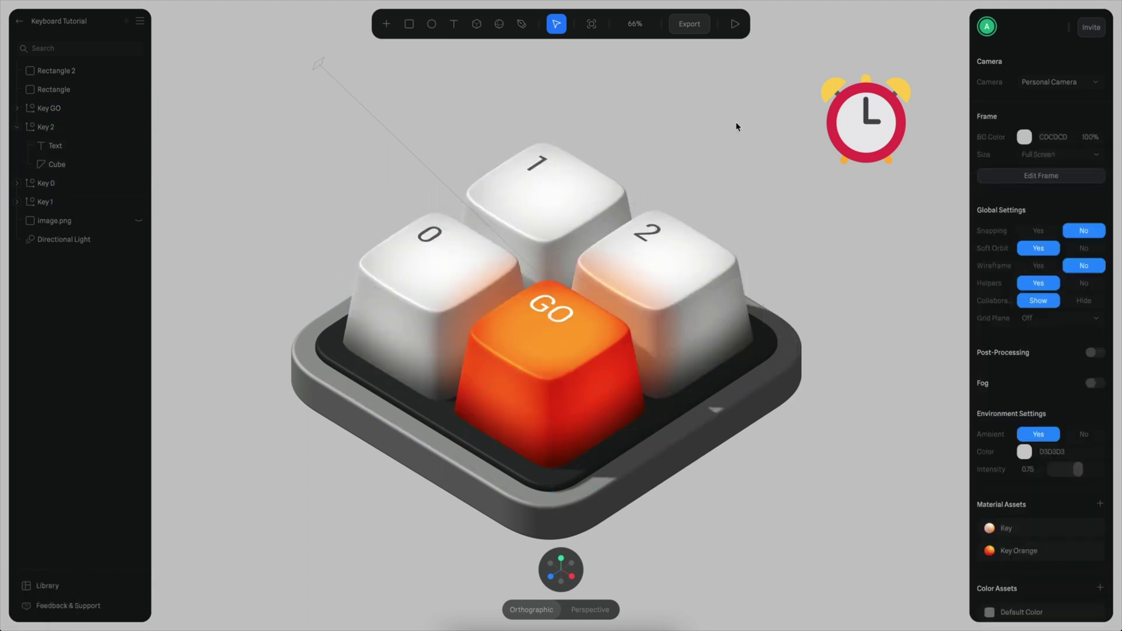
- Preview the scene and test the keycaps with the 2 and Enter keys
{"action": "left_click", "coordinate": [736, 23]}
{"action": "key", "text": "2"}
{"action": "key", "text": "Return"}
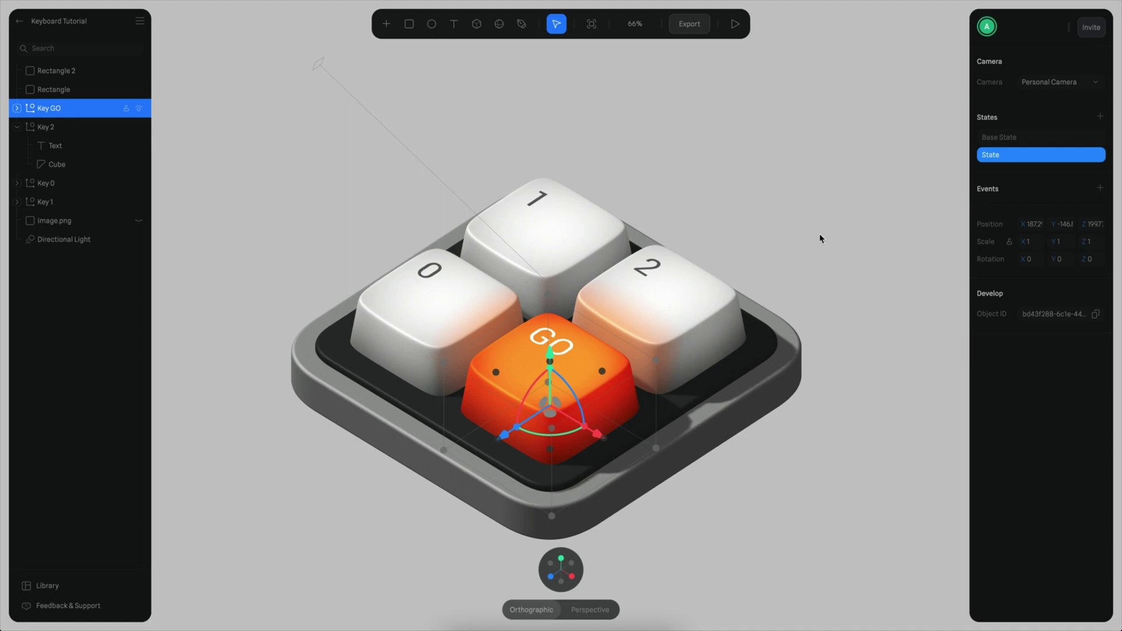
- Add a Key down event and a Key up event to Key GO
{"action": "left_click", "coordinate": [1100, 189]}
{"action": "left_click", "coordinate": [1088, 212]}
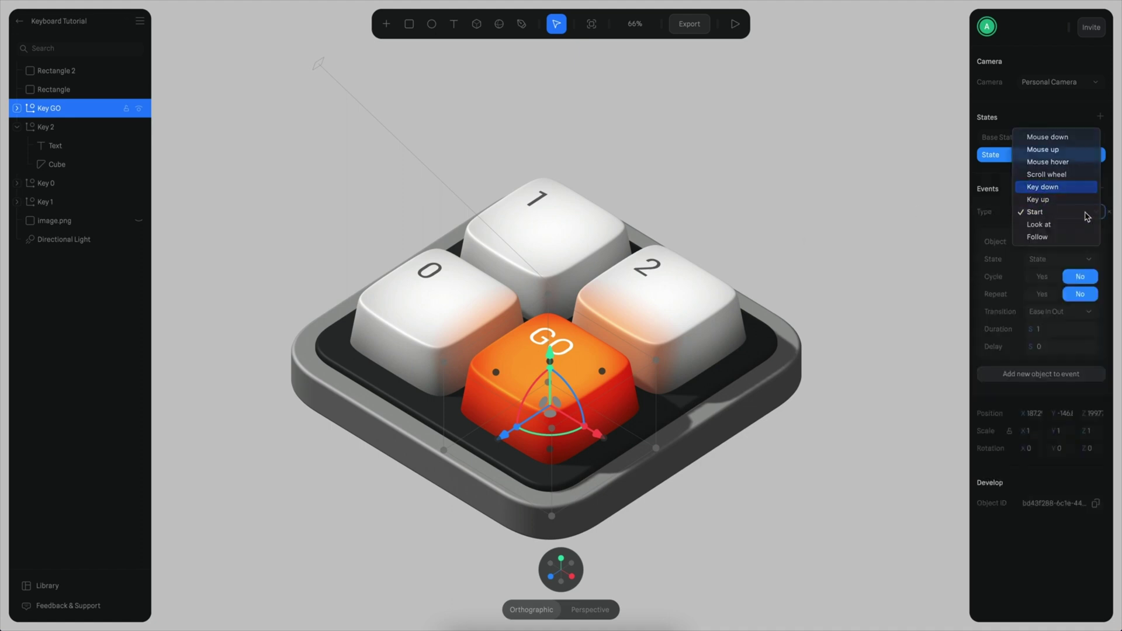
{"action": "left_click", "coordinate": [1042, 187]}
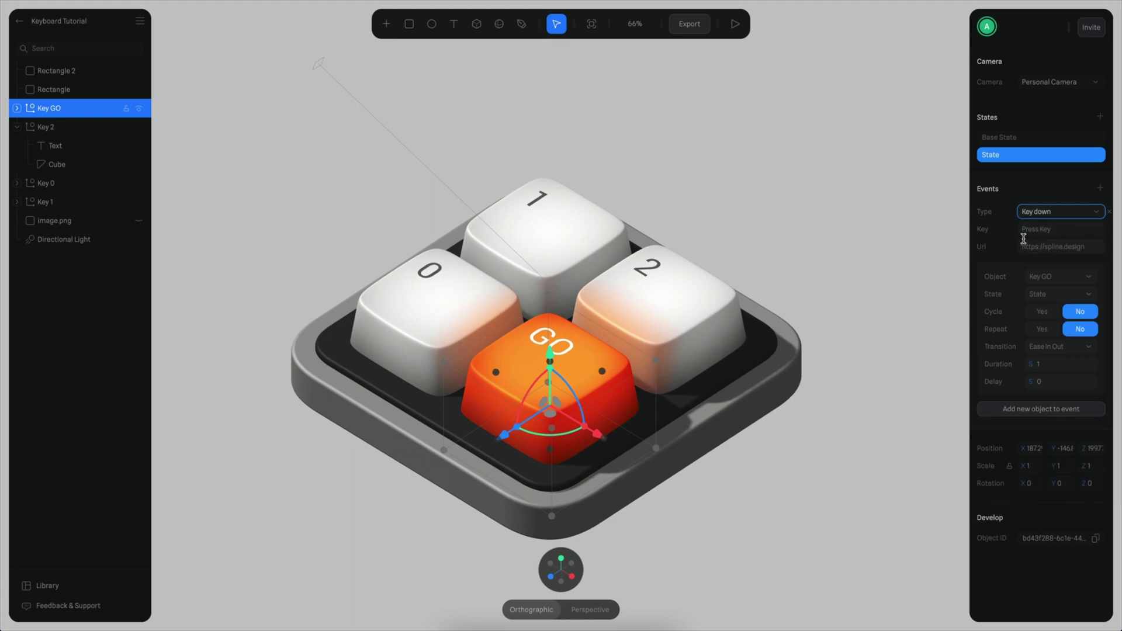
{"action": "left_click", "coordinate": [1103, 188]}
{"action": "left_click", "coordinate": [1049, 449]}
{"action": "left_click", "coordinate": [1046, 428]}
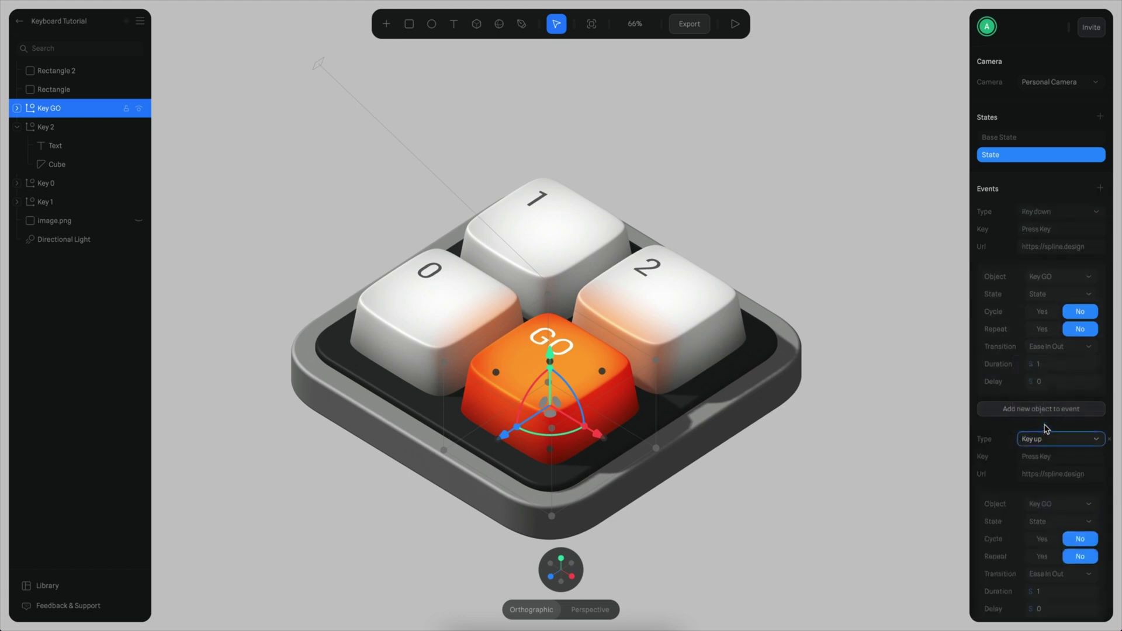
- Make Key GO's Key up event return to Base State and set the duration of both its events to 0.10
{"action": "left_click", "coordinate": [1051, 521]}
{"action": "left_click", "coordinate": [1059, 520]}
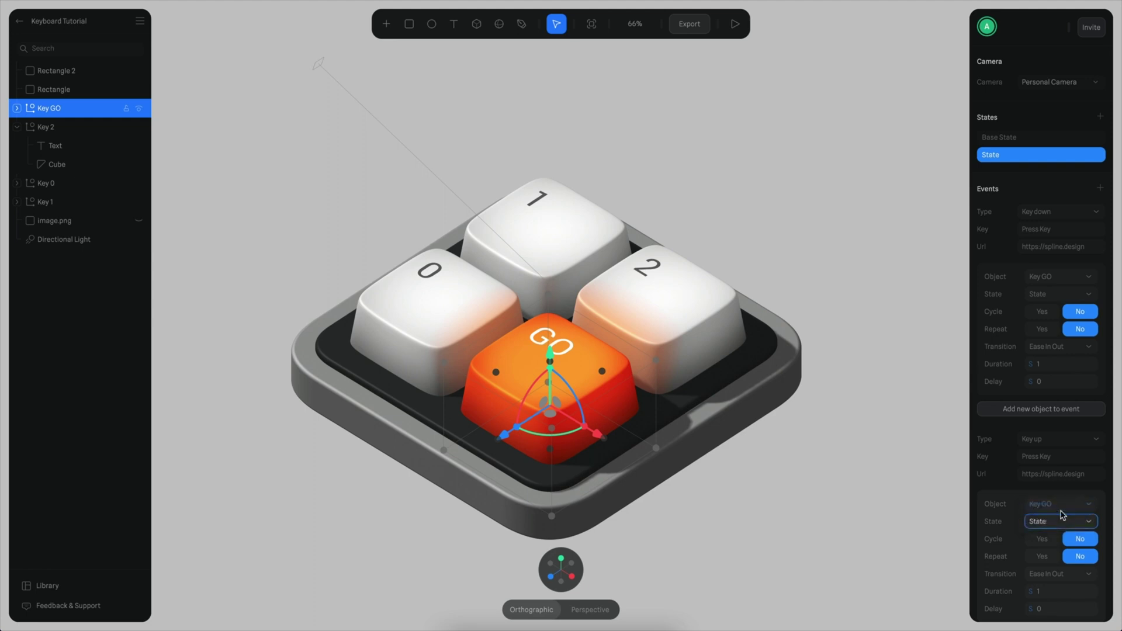
{"action": "left_click", "coordinate": [1065, 588]}
{"action": "type", "text": "0.10"}
{"action": "key", "text": "Return"}
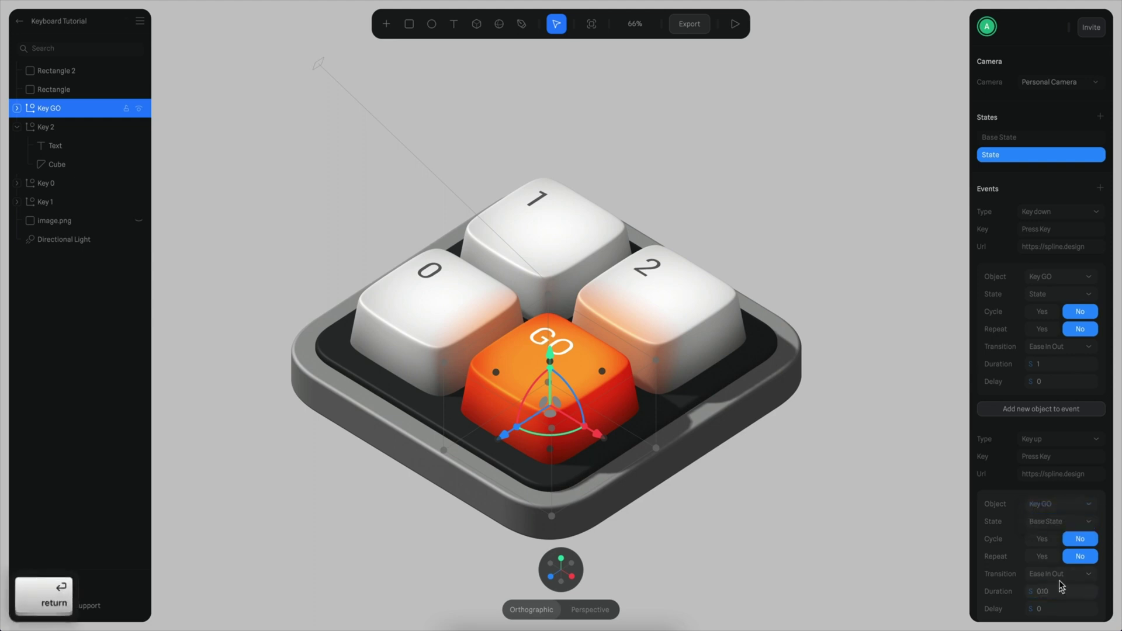
{"action": "left_click", "coordinate": [1043, 369]}
{"action": "type", "text": "0.10"}
{"action": "key", "text": "Return"}
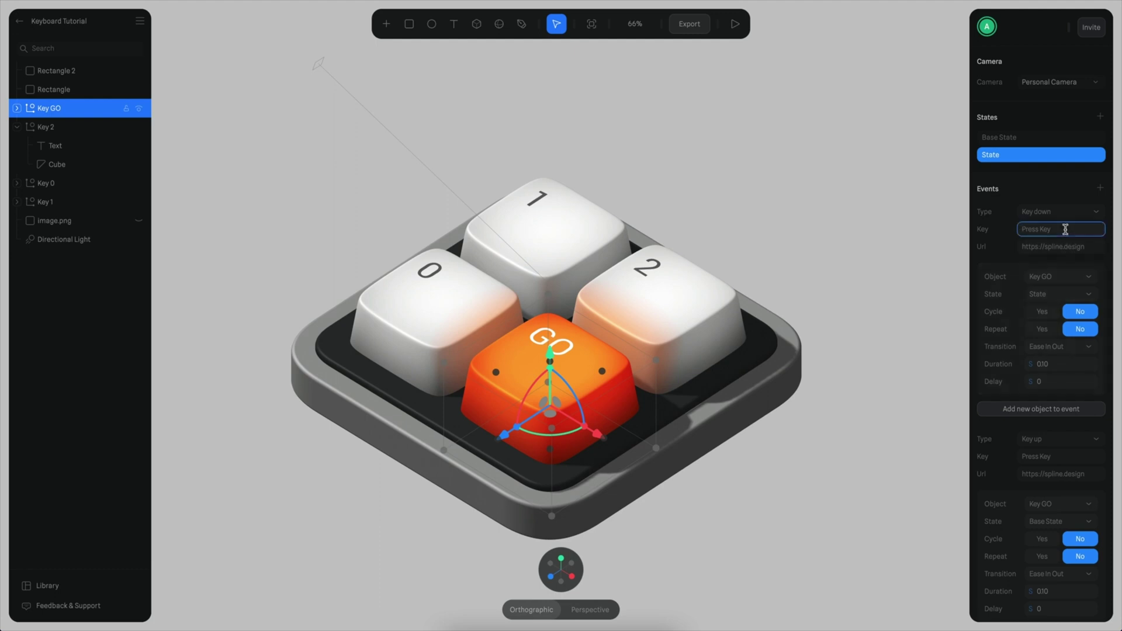
- Enter the Enter key as the trigger for both the Key down and Key up events of Key GO, and deselect it
{"action": "type", "text": "Enter"}
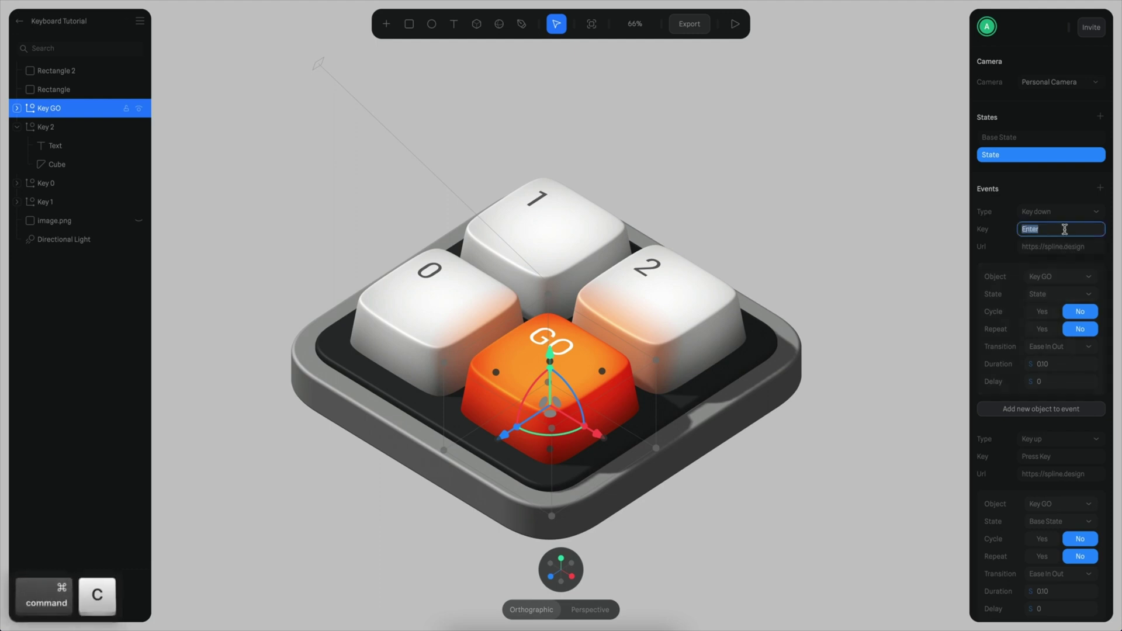
{"action": "key", "text": "Return"}
{"action": "left_click", "coordinate": [1040, 457]}
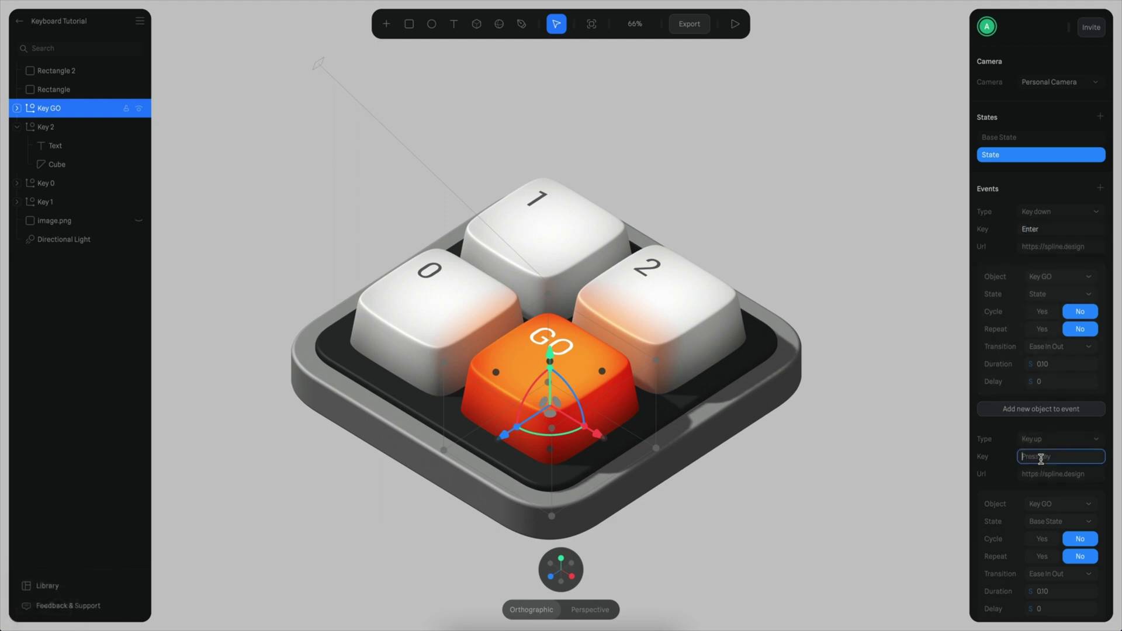
{"action": "type", "text": "Enter"}
{"action": "key", "text": "Return"}
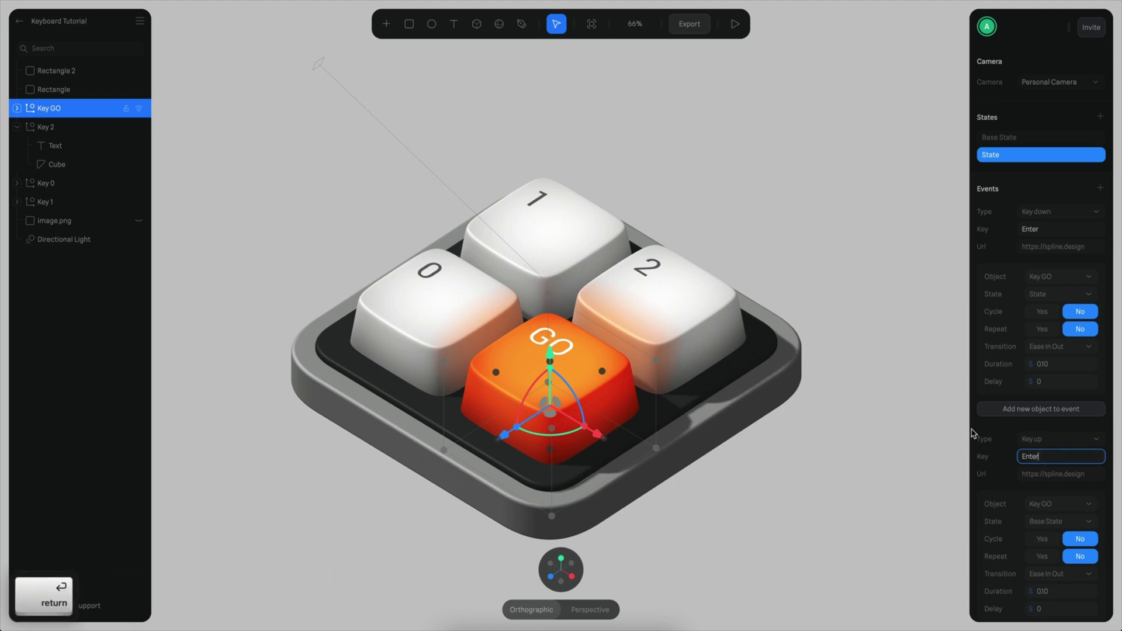
{"action": "left_click", "coordinate": [789, 246]}
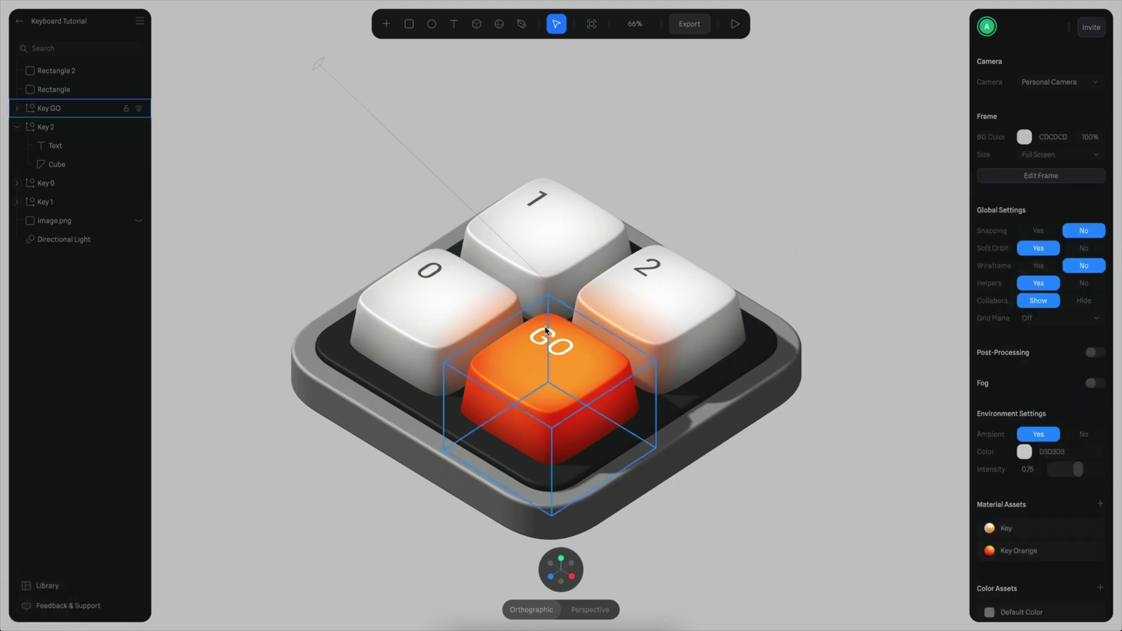
- Switch Key 1, Key 0, Key 2 and Key GO back to their Base State
{"action": "left_click", "coordinate": [64, 202]}
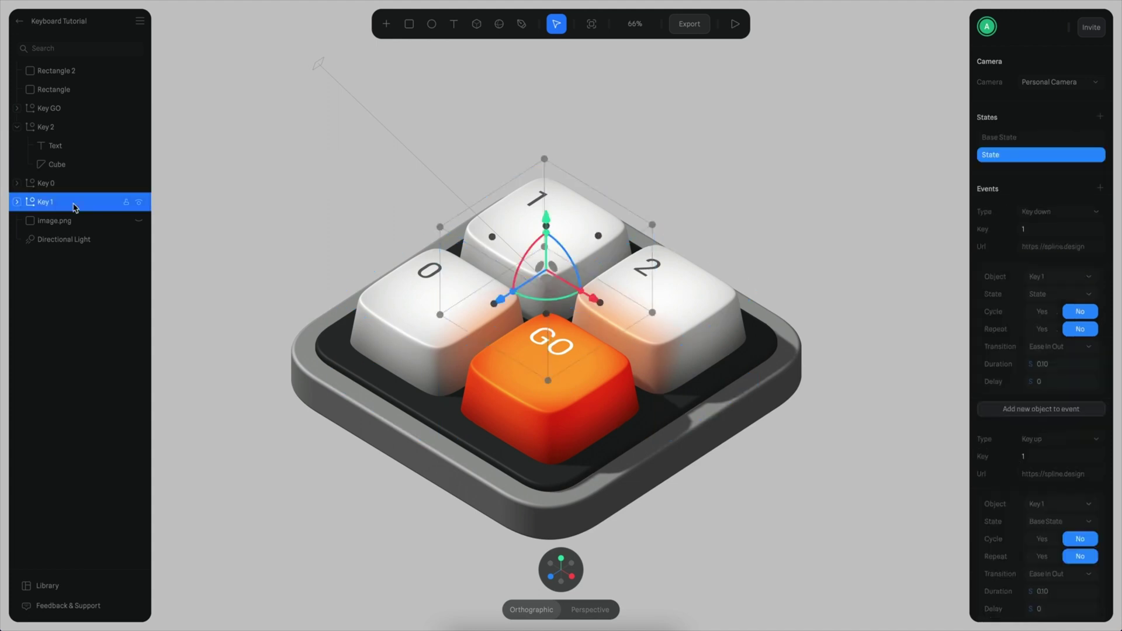
{"action": "left_click", "coordinate": [69, 185]}
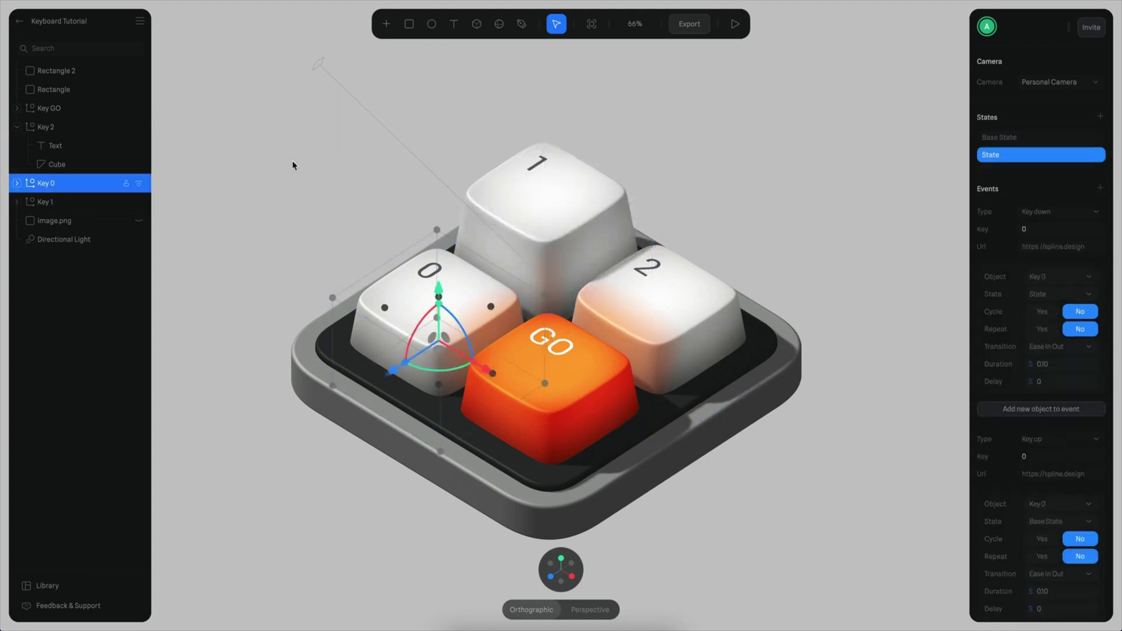
{"action": "left_click", "coordinate": [1014, 138]}
{"action": "left_click", "coordinate": [97, 127]}
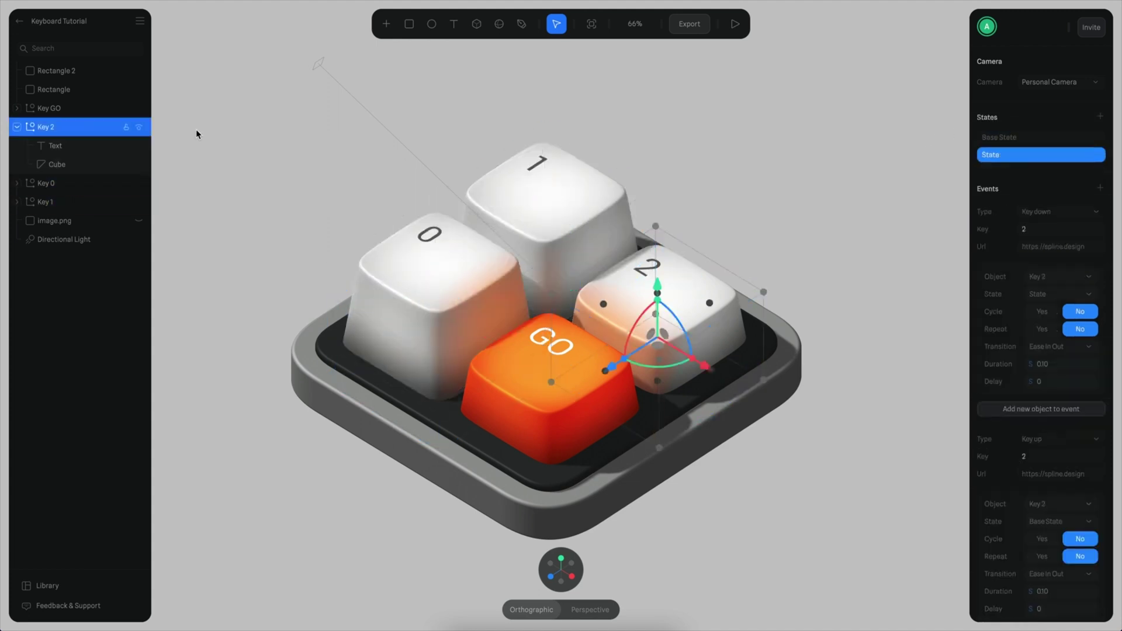
{"action": "left_click", "coordinate": [1017, 138]}
{"action": "left_click", "coordinate": [64, 108]}
{"action": "left_click", "coordinate": [1009, 137]}
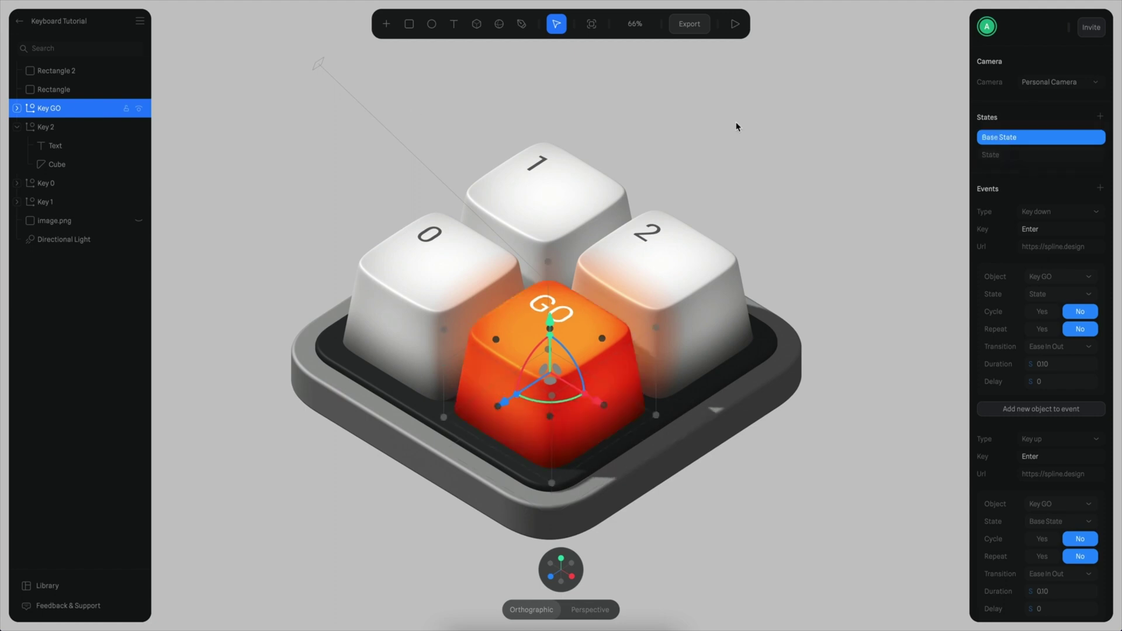
- Play the scene and test the 1, 2, 0 and GO keycaps in varying order with the 1, 2, 0 and Enter triggers
{"action": "left_click", "coordinate": [756, 175]}
{"action": "key", "text": "super+minus"}
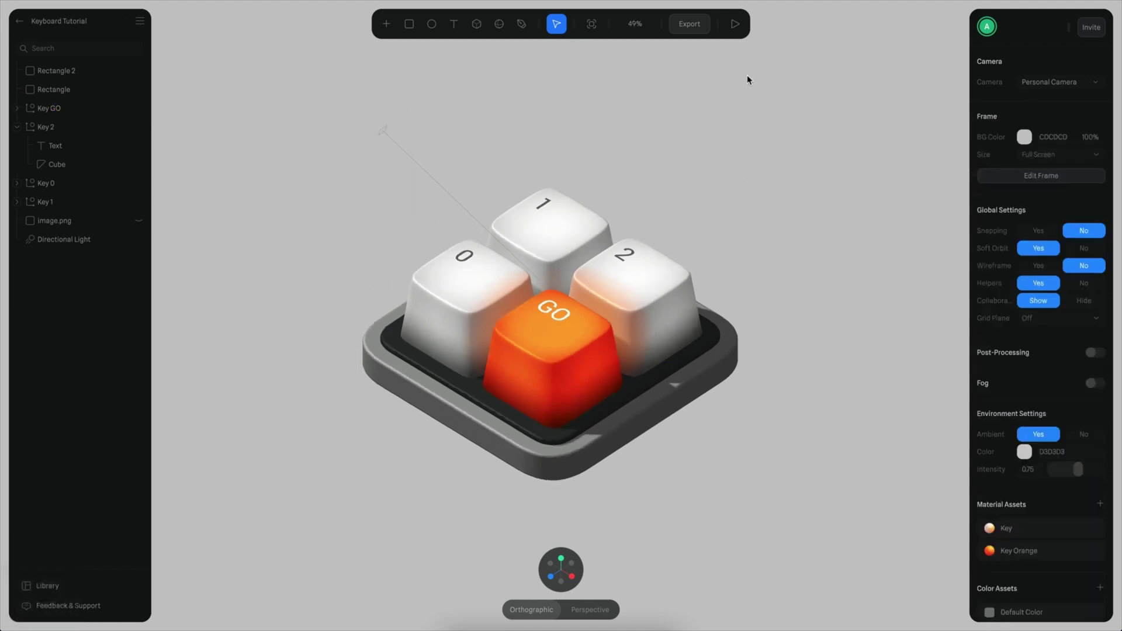
{"action": "left_click", "coordinate": [735, 26]}
{"action": "key", "text": "1"}
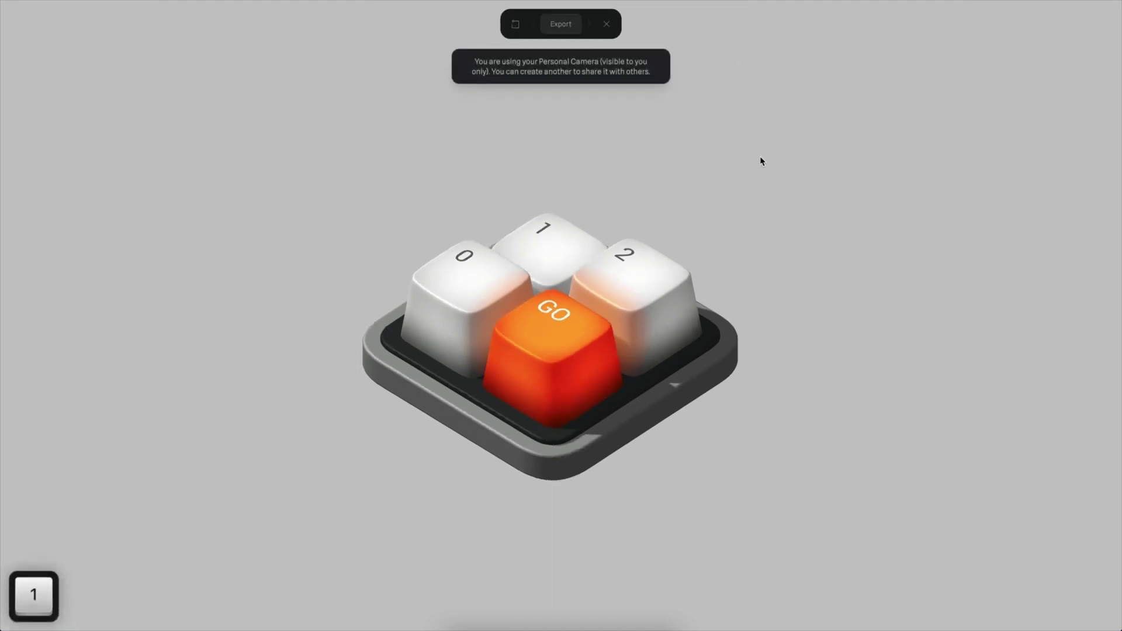
{"action": "key", "text": "2"}
{"action": "key", "text": "0"}
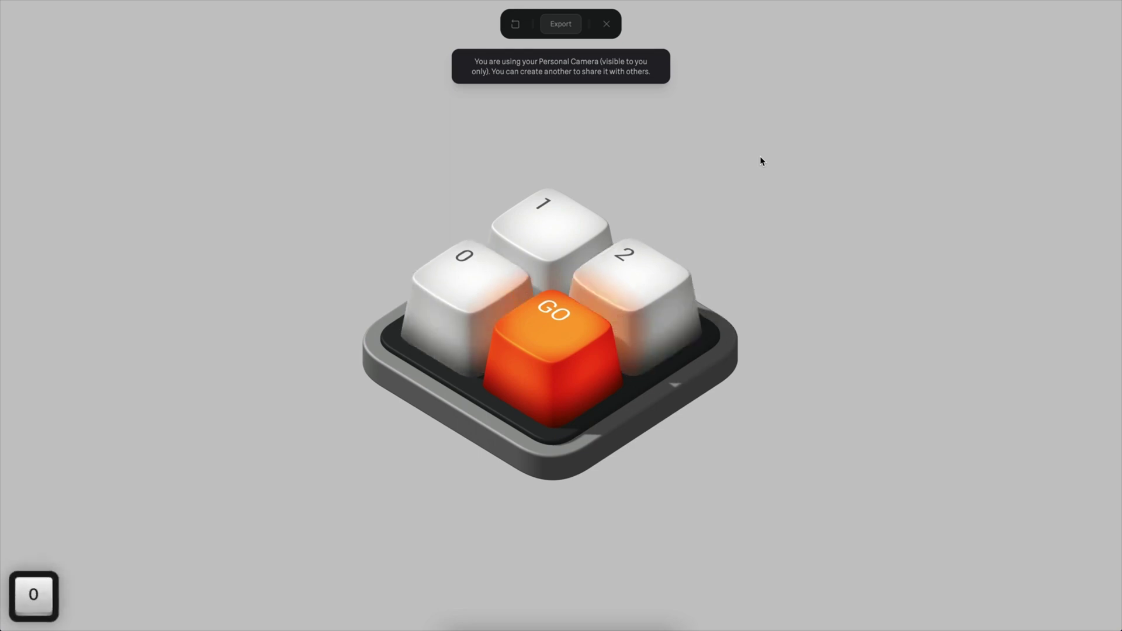
{"action": "key", "text": "Return"}
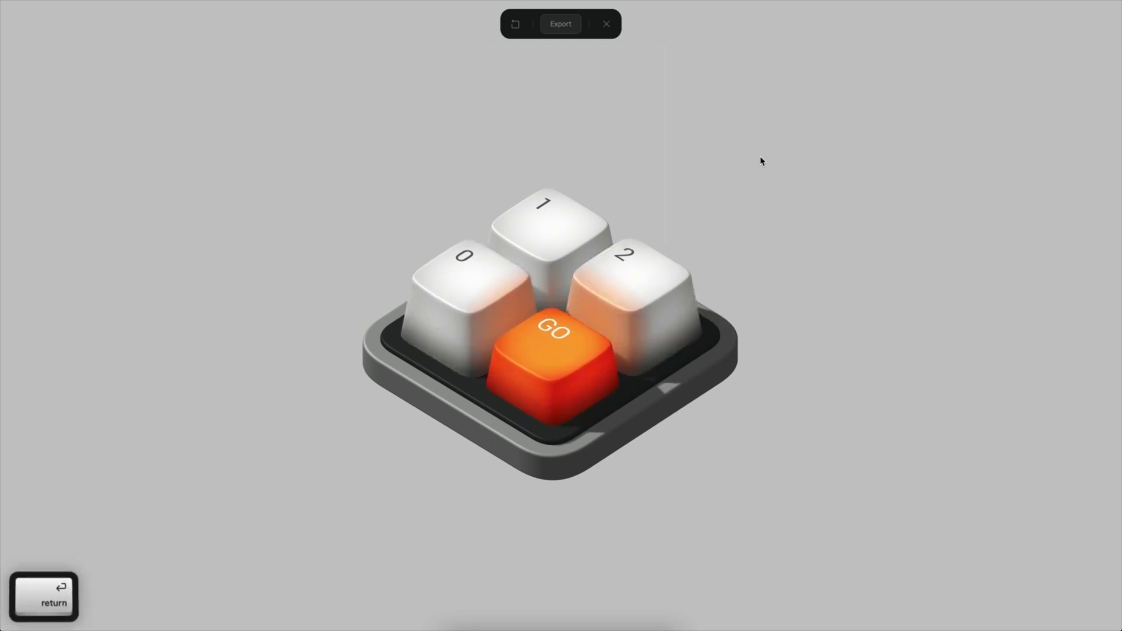
{"action": "key", "text": "Return"}
{"action": "key", "text": "0"}
{"action": "key", "text": "2"}
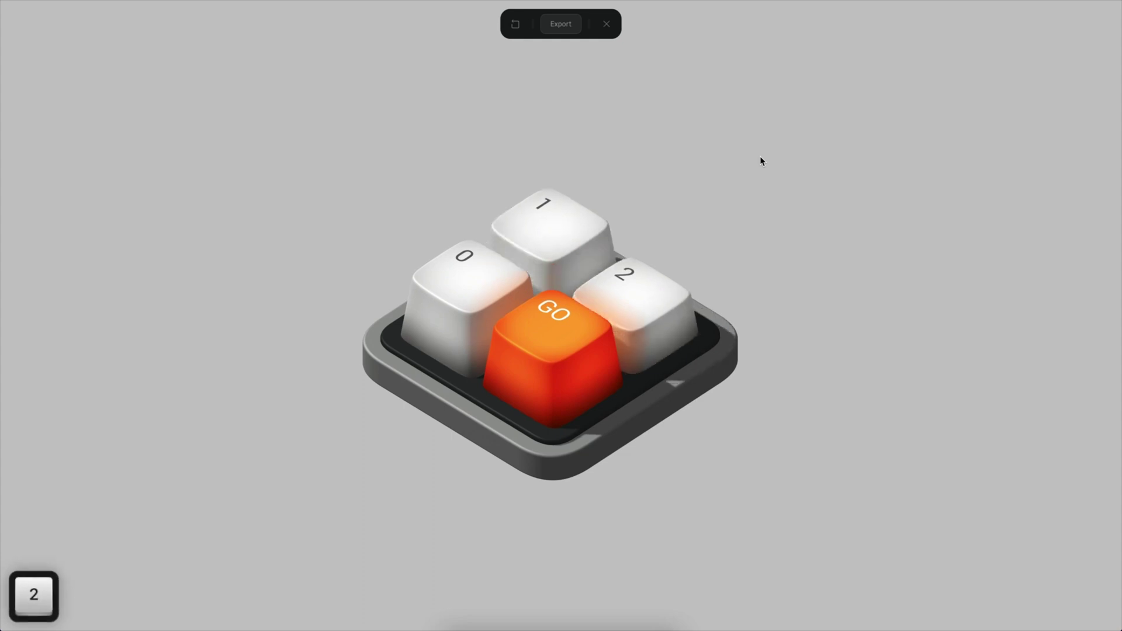
{"action": "key", "text": "1"}
{"action": "key", "text": "2"}
{"action": "key", "text": "Return"}
{"action": "key", "text": "Return"}
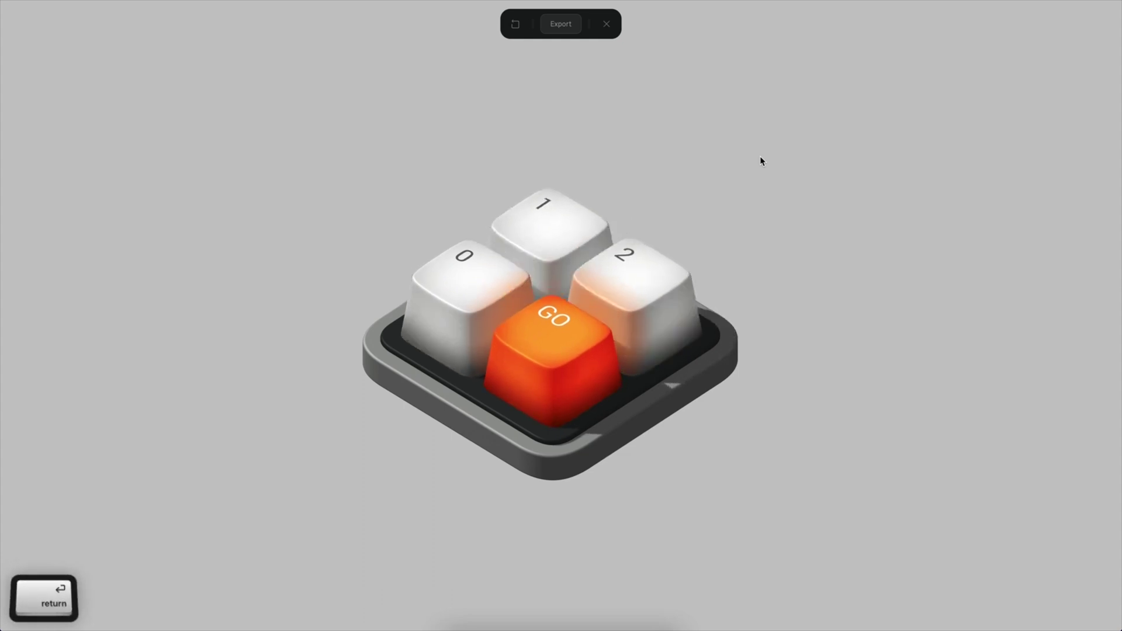
{"action": "key", "text": "0"}
{"action": "key", "text": "1"}
{"action": "key", "text": "2"}
{"action": "key", "text": "0"}
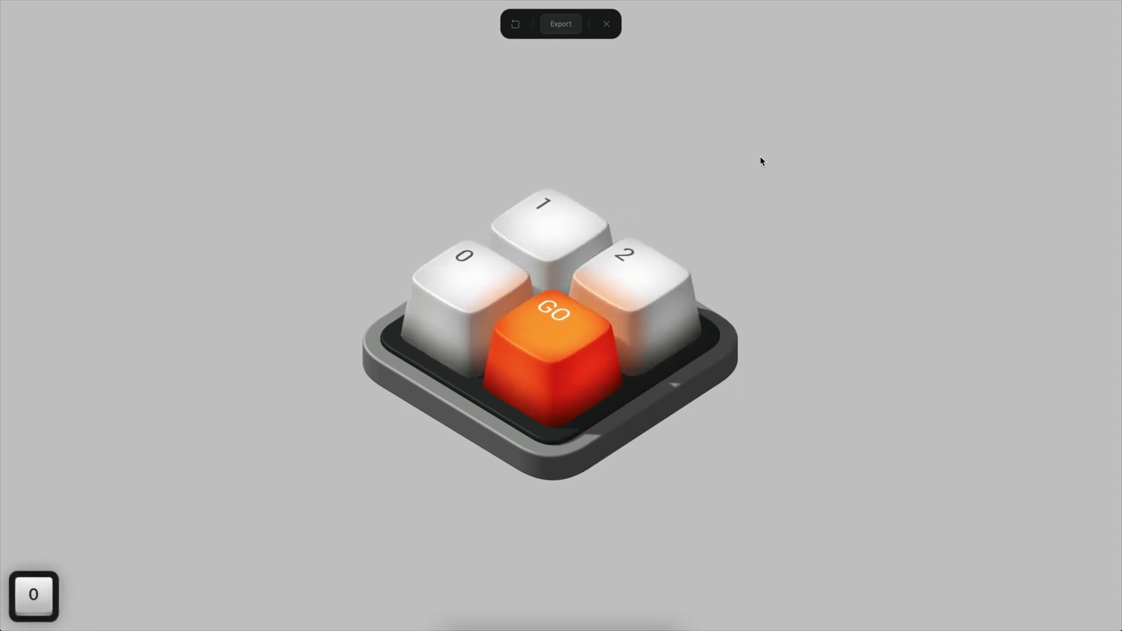
- Examine the whole keyboard block from different angles and distances in the play preview
{"action": "left_click_drag", "start_coordinate": [813, 327], "coordinate": [823, 340], "text": "alt"}
{"action": "scroll", "coordinate": [810, 348], "scroll_direction": "down", "scroll_amount": 5}
{"action": "left_click_drag", "start_coordinate": [724, 431], "coordinate": [780, 431]}
{"action": "scroll", "coordinate": [719, 431], "scroll_direction": "up", "scroll_amount": 5, "text": "super"}
{"action": "scroll", "coordinate": [779, 431], "scroll_direction": "down", "scroll_amount": 8, "text": "super"}
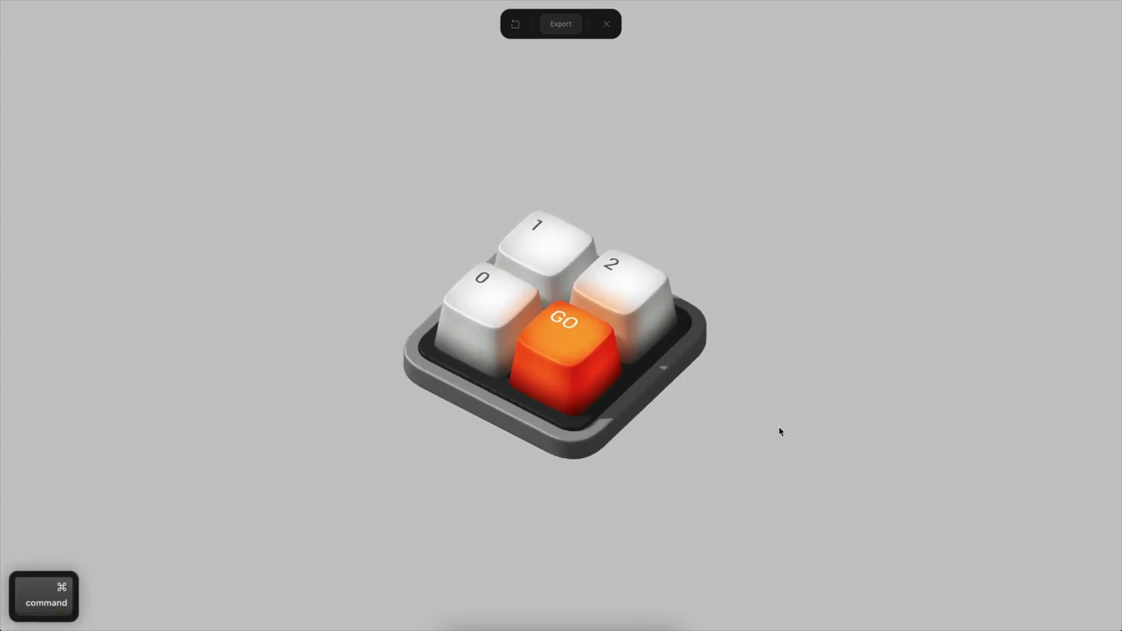
{"action": "scroll", "coordinate": [778, 432], "scroll_direction": "up", "scroll_amount": 4, "text": "super"}
{"action": "scroll", "coordinate": [760, 431], "scroll_direction": "down", "scroll_amount": 4, "text": "super"}
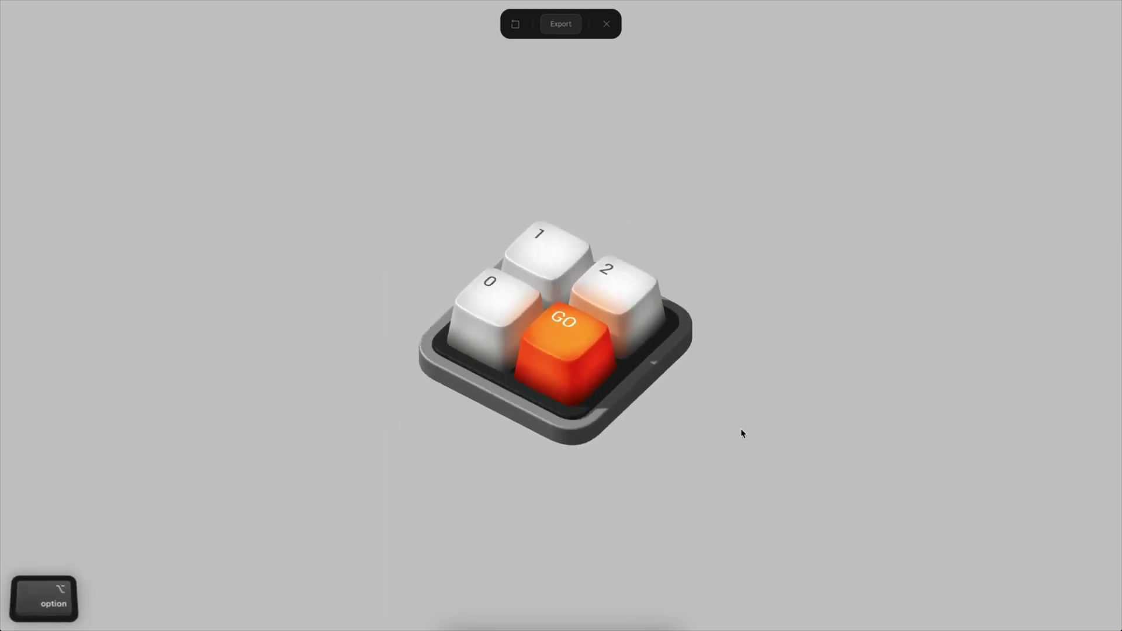
{"action": "mouse_move", "coordinate": [742, 431]}
{"action": "left_mouse_down", "text": "alt"}
{"action": "mouse_move", "coordinate": [736, 456]}
{"action": "mouse_move", "coordinate": [744, 419]}
{"action": "left_mouse_up", "text": "alt"}
{"action": "scroll", "coordinate": [745, 420], "scroll_direction": "up", "scroll_amount": 3, "text": "super"}
{"action": "scroll", "coordinate": [746, 420], "scroll_direction": "down", "scroll_amount": 3, "text": "super"}
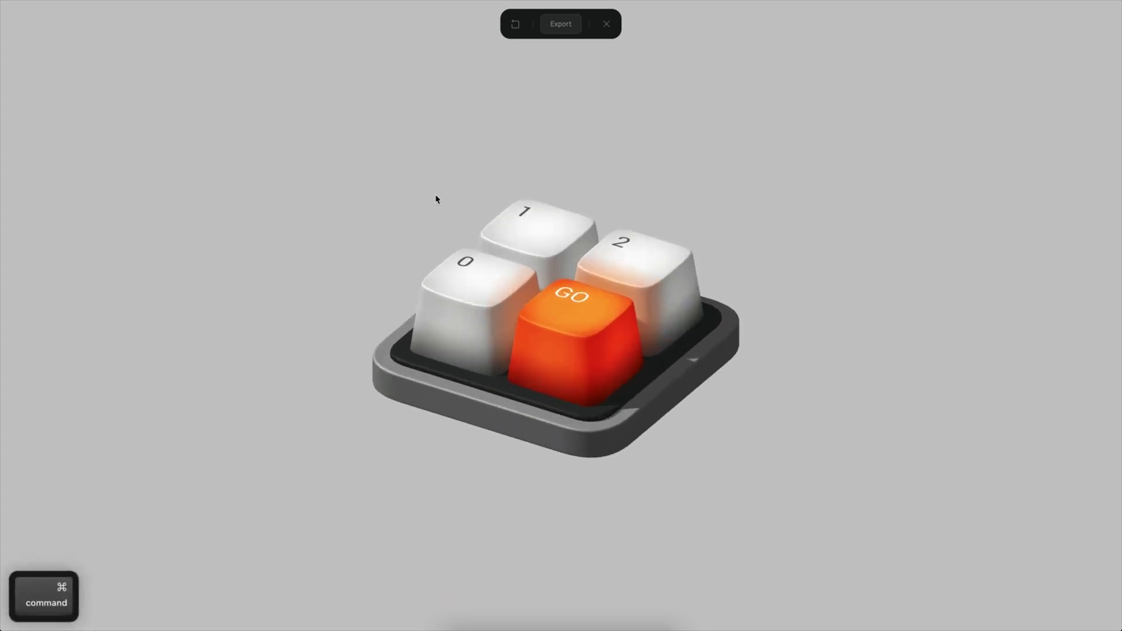
{"action": "scroll", "coordinate": [325, 205], "scroll_direction": "down", "scroll_amount": 2, "text": "super"}
{"action": "scroll", "coordinate": [323, 201], "scroll_direction": "up", "scroll_amount": 5, "text": "super"}
{"action": "left_click_drag", "start_coordinate": [654, 157], "coordinate": [228, 187], "text": "alt"}
{"action": "scroll", "coordinate": [227, 187], "scroll_direction": "down", "scroll_amount": 4, "text": "super"}
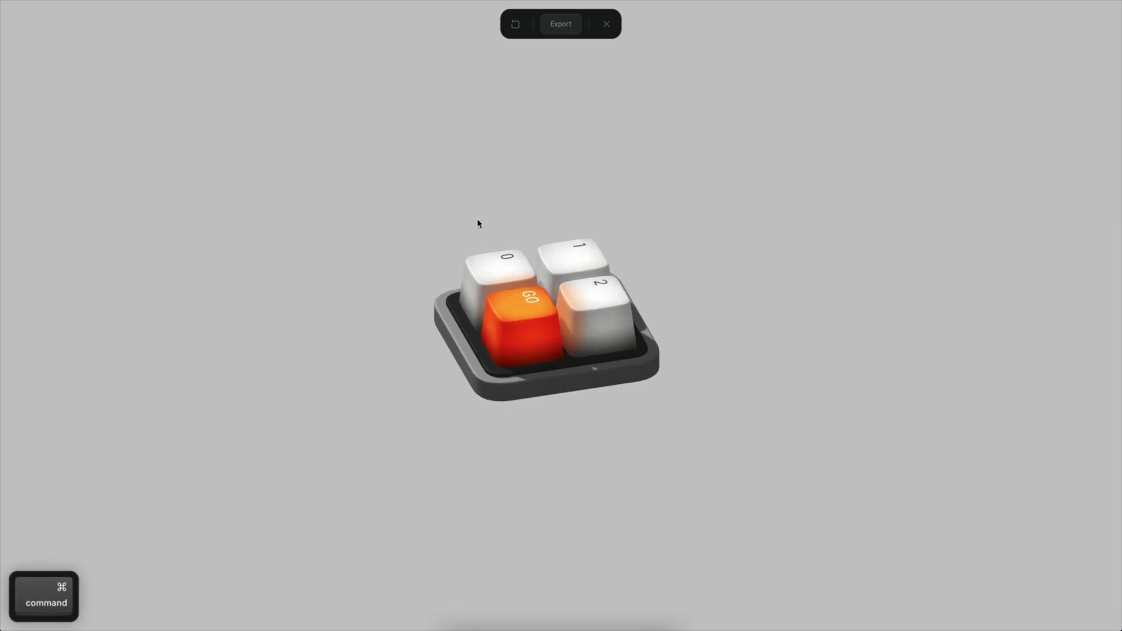
{"action": "left_click_drag", "start_coordinate": [477, 218], "coordinate": [622, 215], "text": "alt"}
{"action": "scroll", "coordinate": [731, 277], "scroll_direction": "up", "scroll_amount": 4, "text": "super"}
{"action": "left_click_drag", "start_coordinate": [731, 277], "coordinate": [717, 252], "text": "alt"}
{"action": "scroll", "coordinate": [713, 252], "scroll_direction": "down", "scroll_amount": 4, "text": "super"}
{"action": "scroll", "coordinate": [713, 253], "scroll_direction": "up", "scroll_amount": 3, "text": "super"}
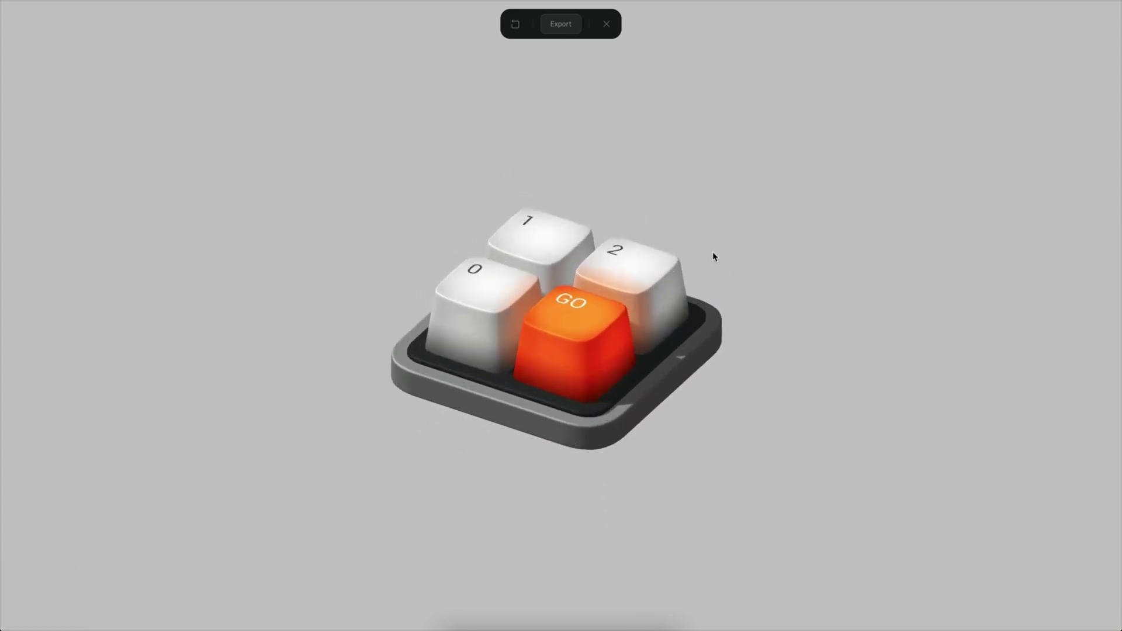
{"action": "scroll", "coordinate": [661, 252], "scroll_direction": "down", "scroll_amount": 3, "text": "super"}
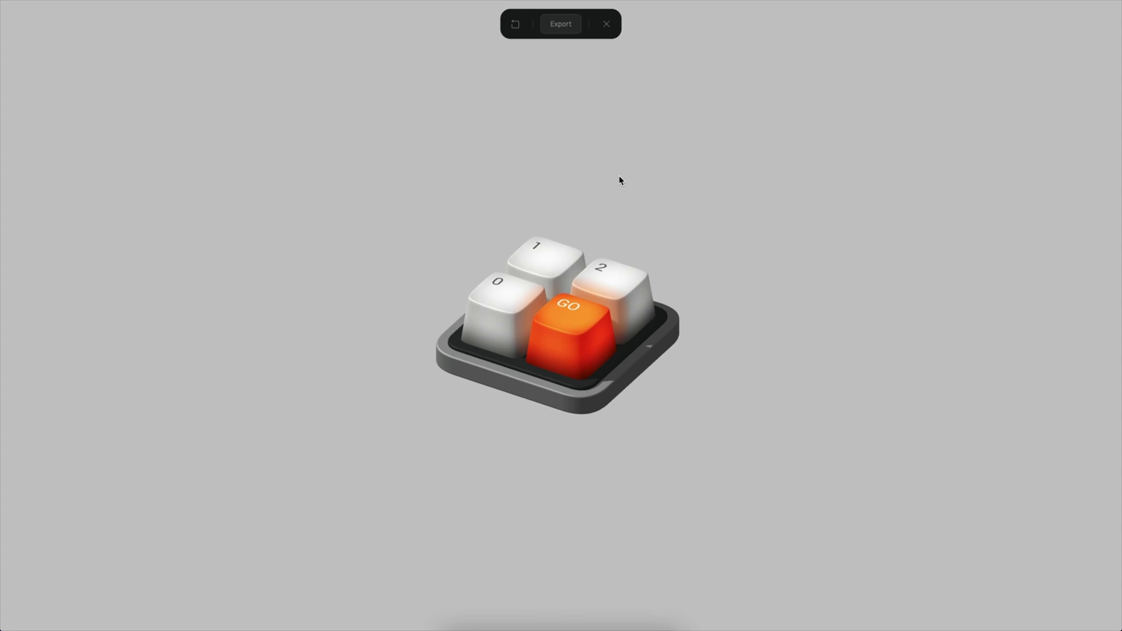
- Leave the play preview and view the keyboard block from a lower angle in the editor
{"action": "left_click", "coordinate": [606, 24]}
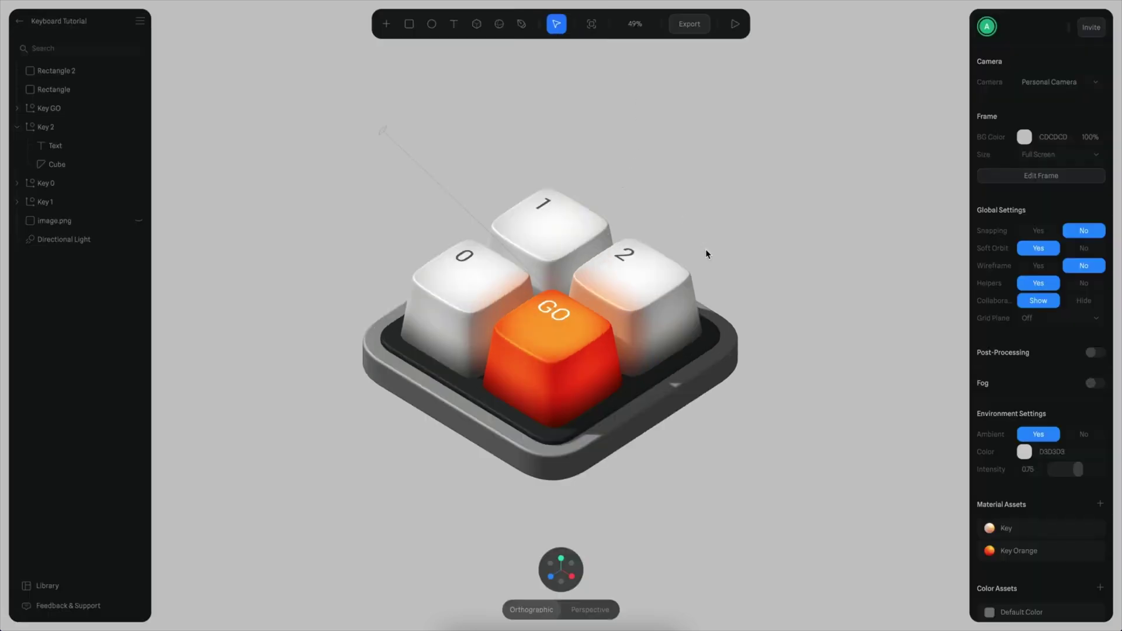
{"action": "scroll", "coordinate": [724, 237], "scroll_direction": "down", "scroll_amount": 5, "text": "super"}
{"action": "left_click_drag", "start_coordinate": [719, 241], "coordinate": [700, 258], "text": "alt"}
{"action": "scroll", "coordinate": [701, 268], "scroll_direction": "up", "scroll_amount": 3, "text": "super"}
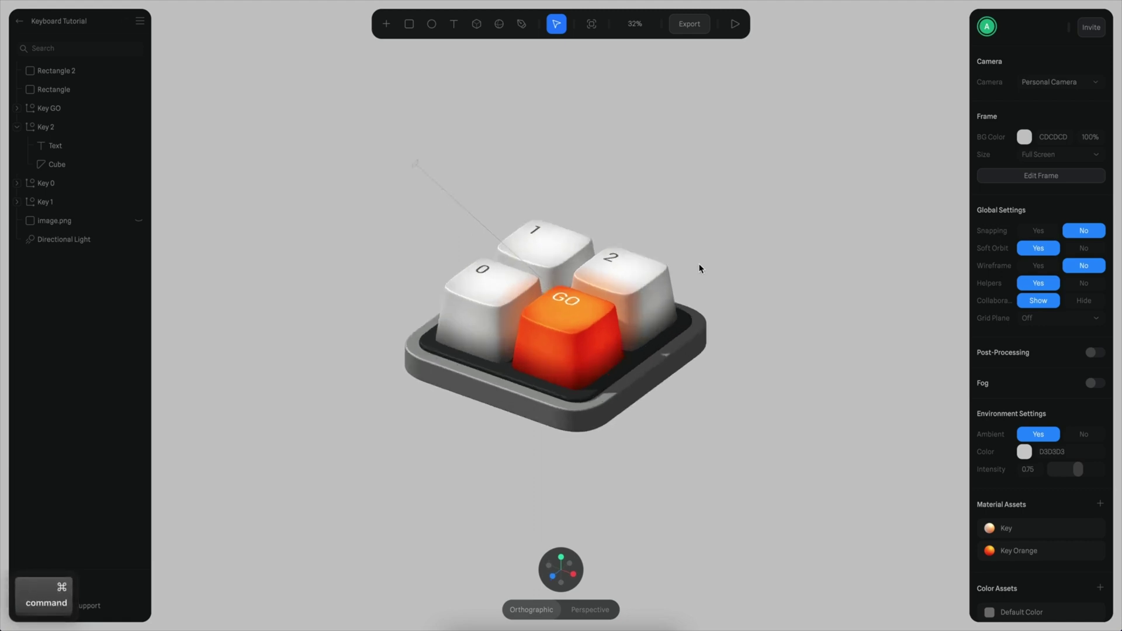